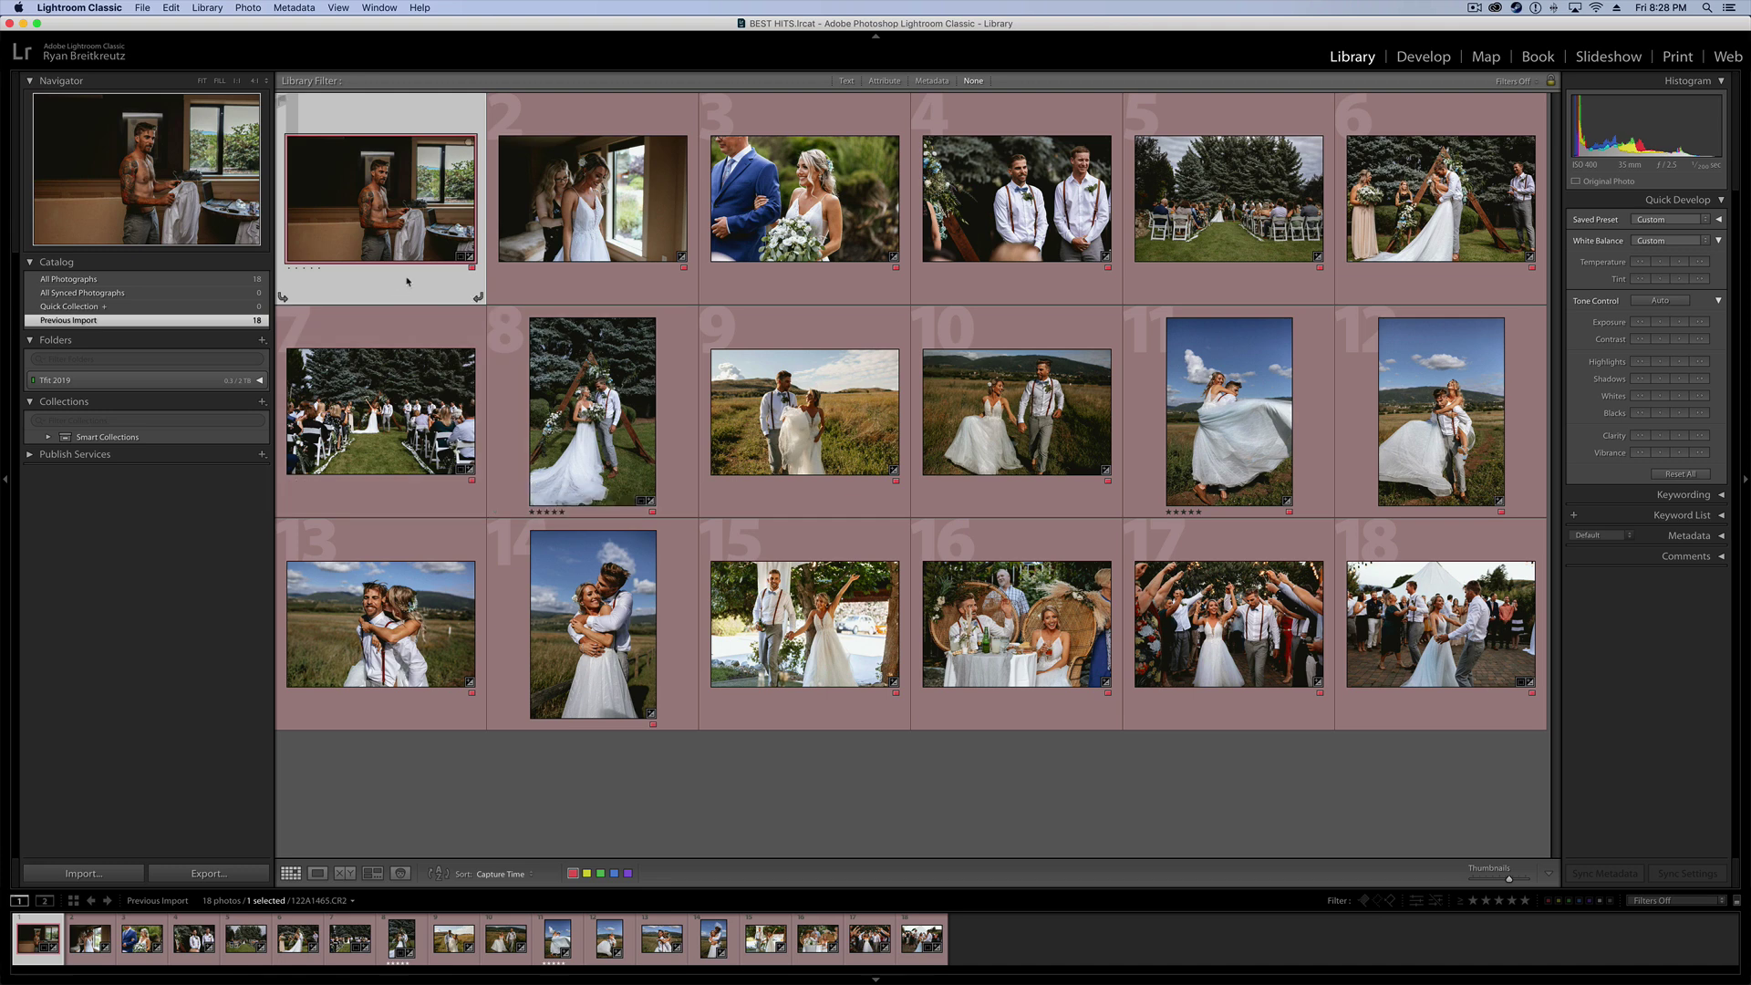
Browse the View menu options and close it without choosing anything
click(343, 9)
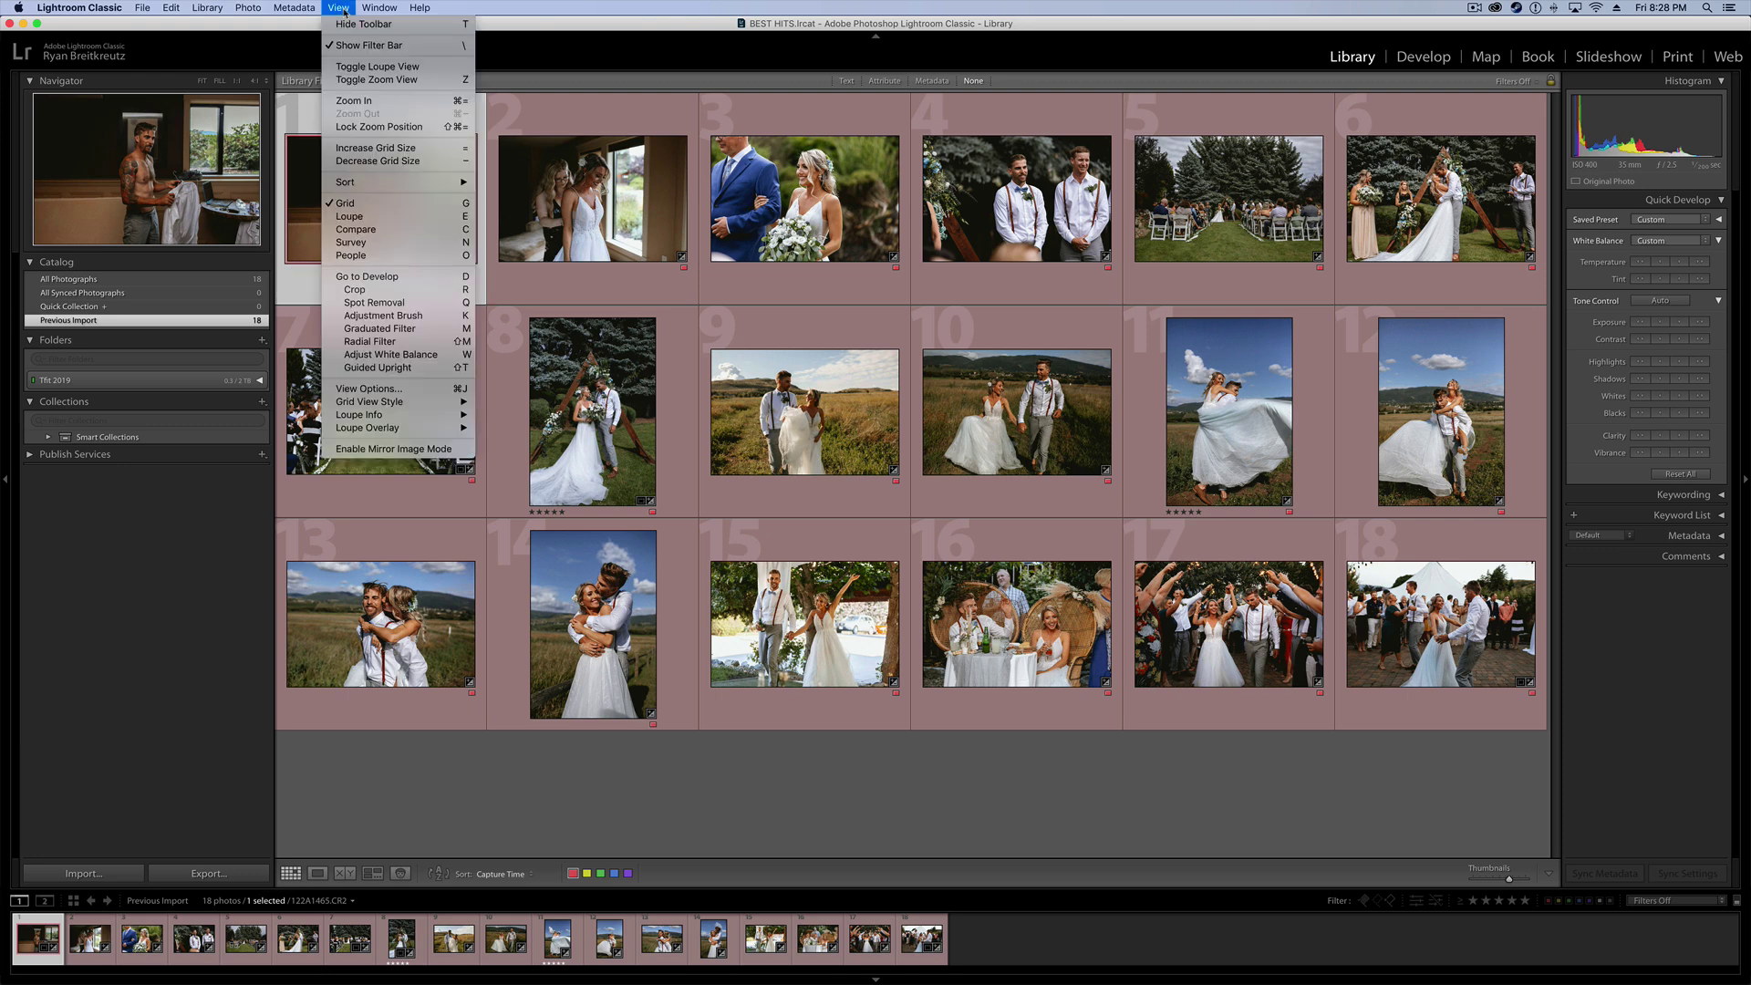
click(343, 9)
click(387, 9)
click(387, 11)
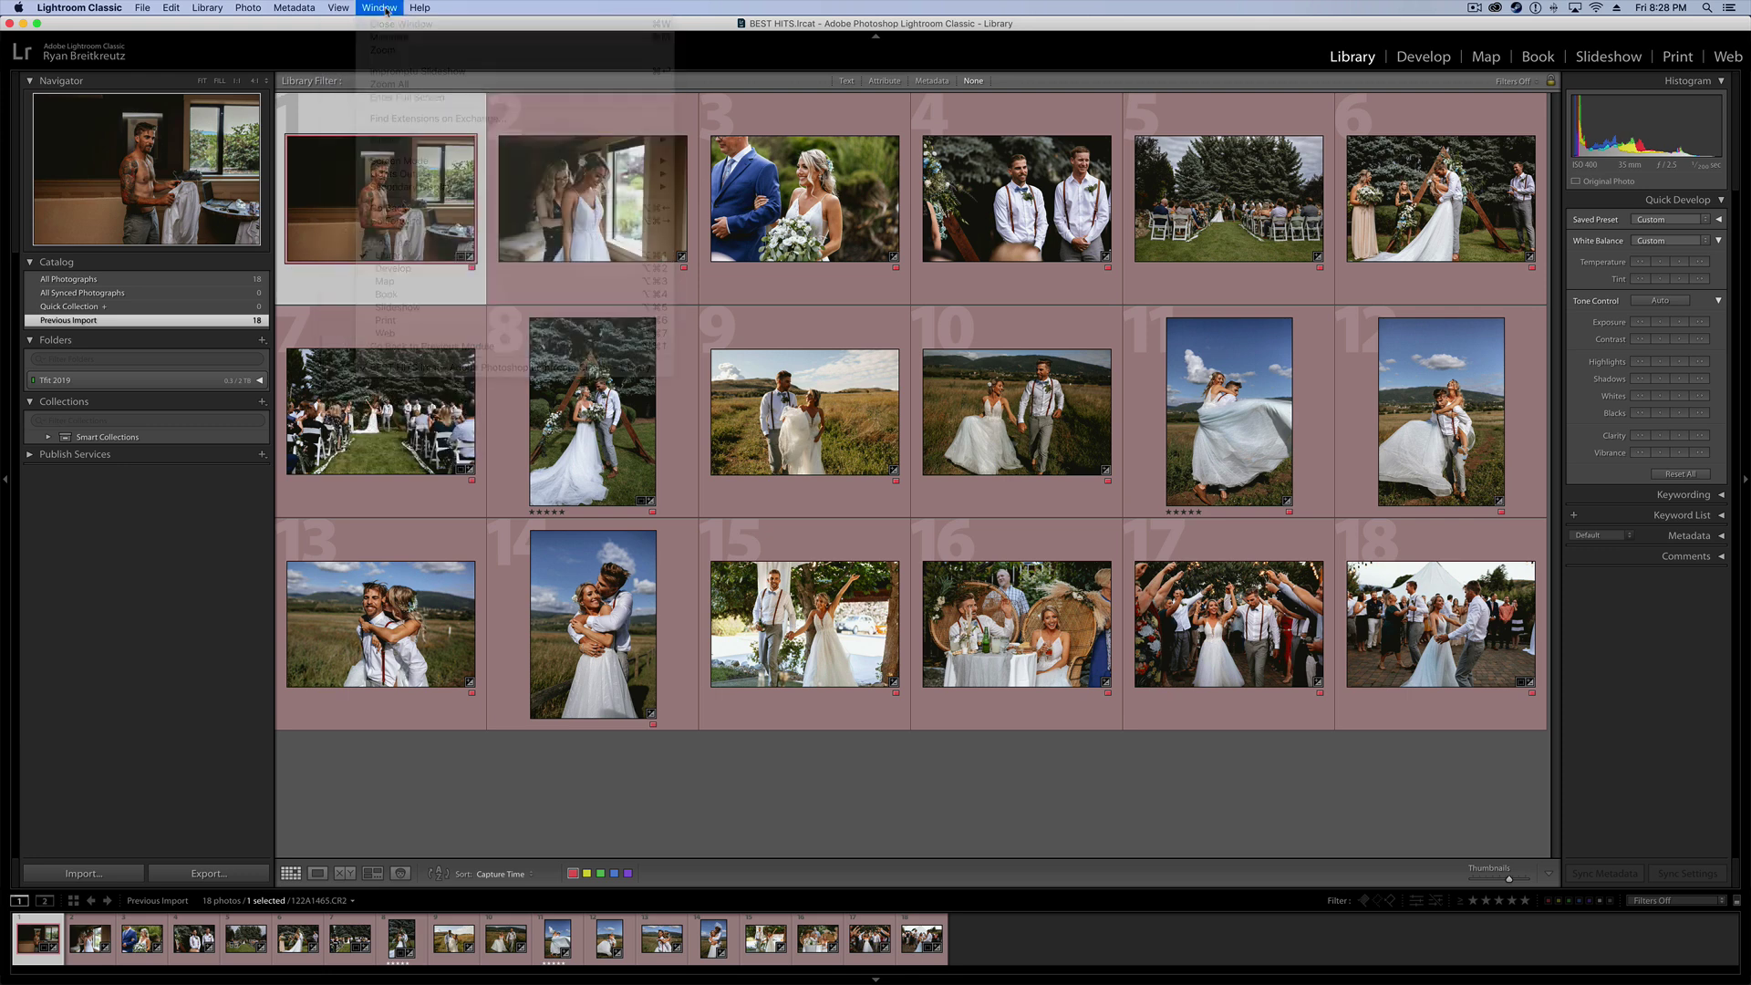
click(339, 7)
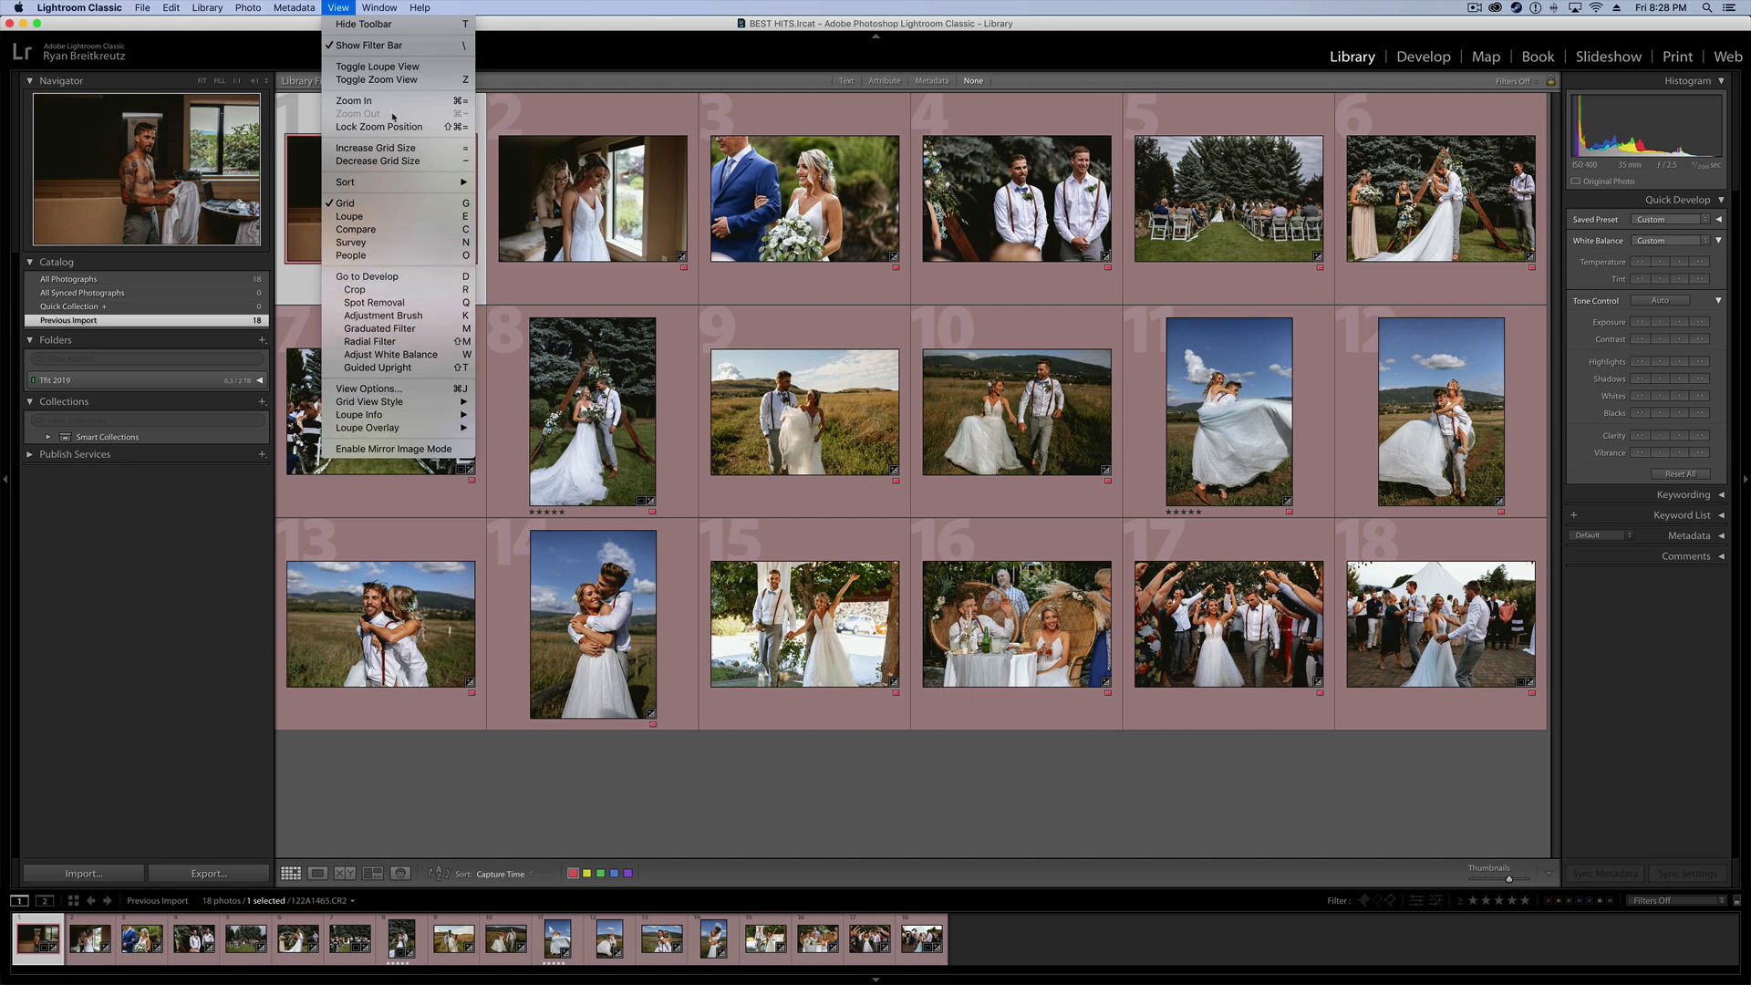
mouse_move(378, 9)
click(345, 5)
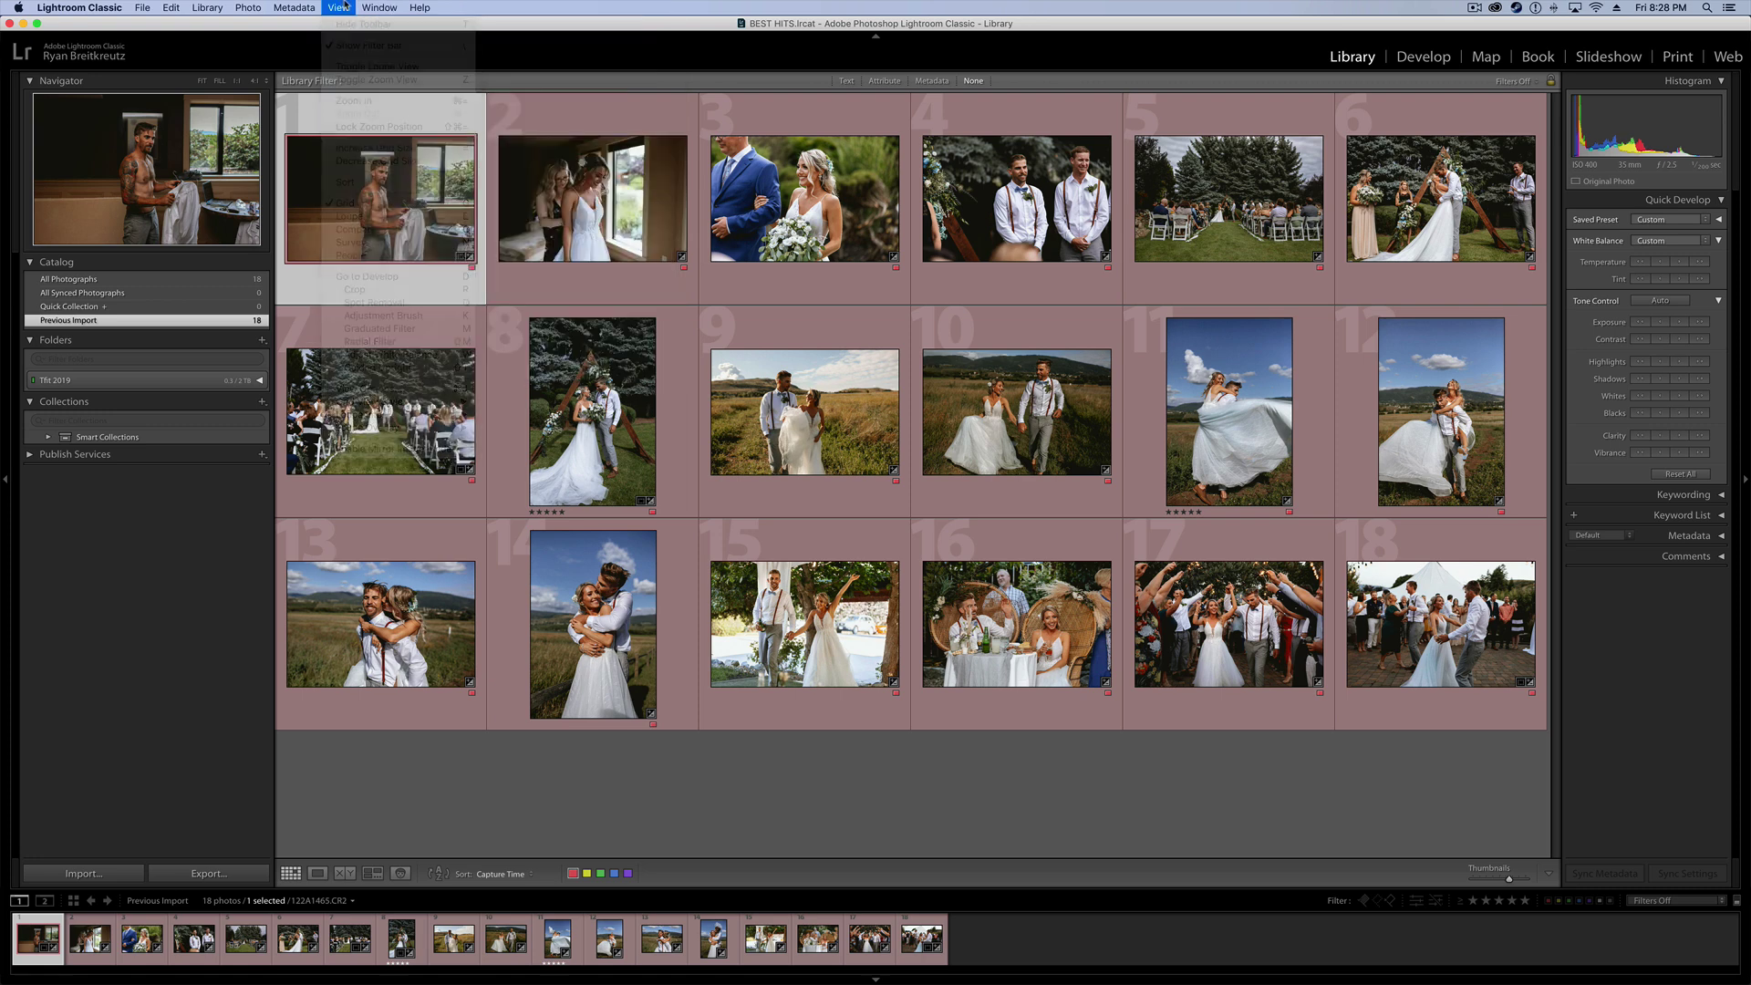
Preview the Loupe, Compare and Survey views, then return to the thumbnail Grid
key(e)
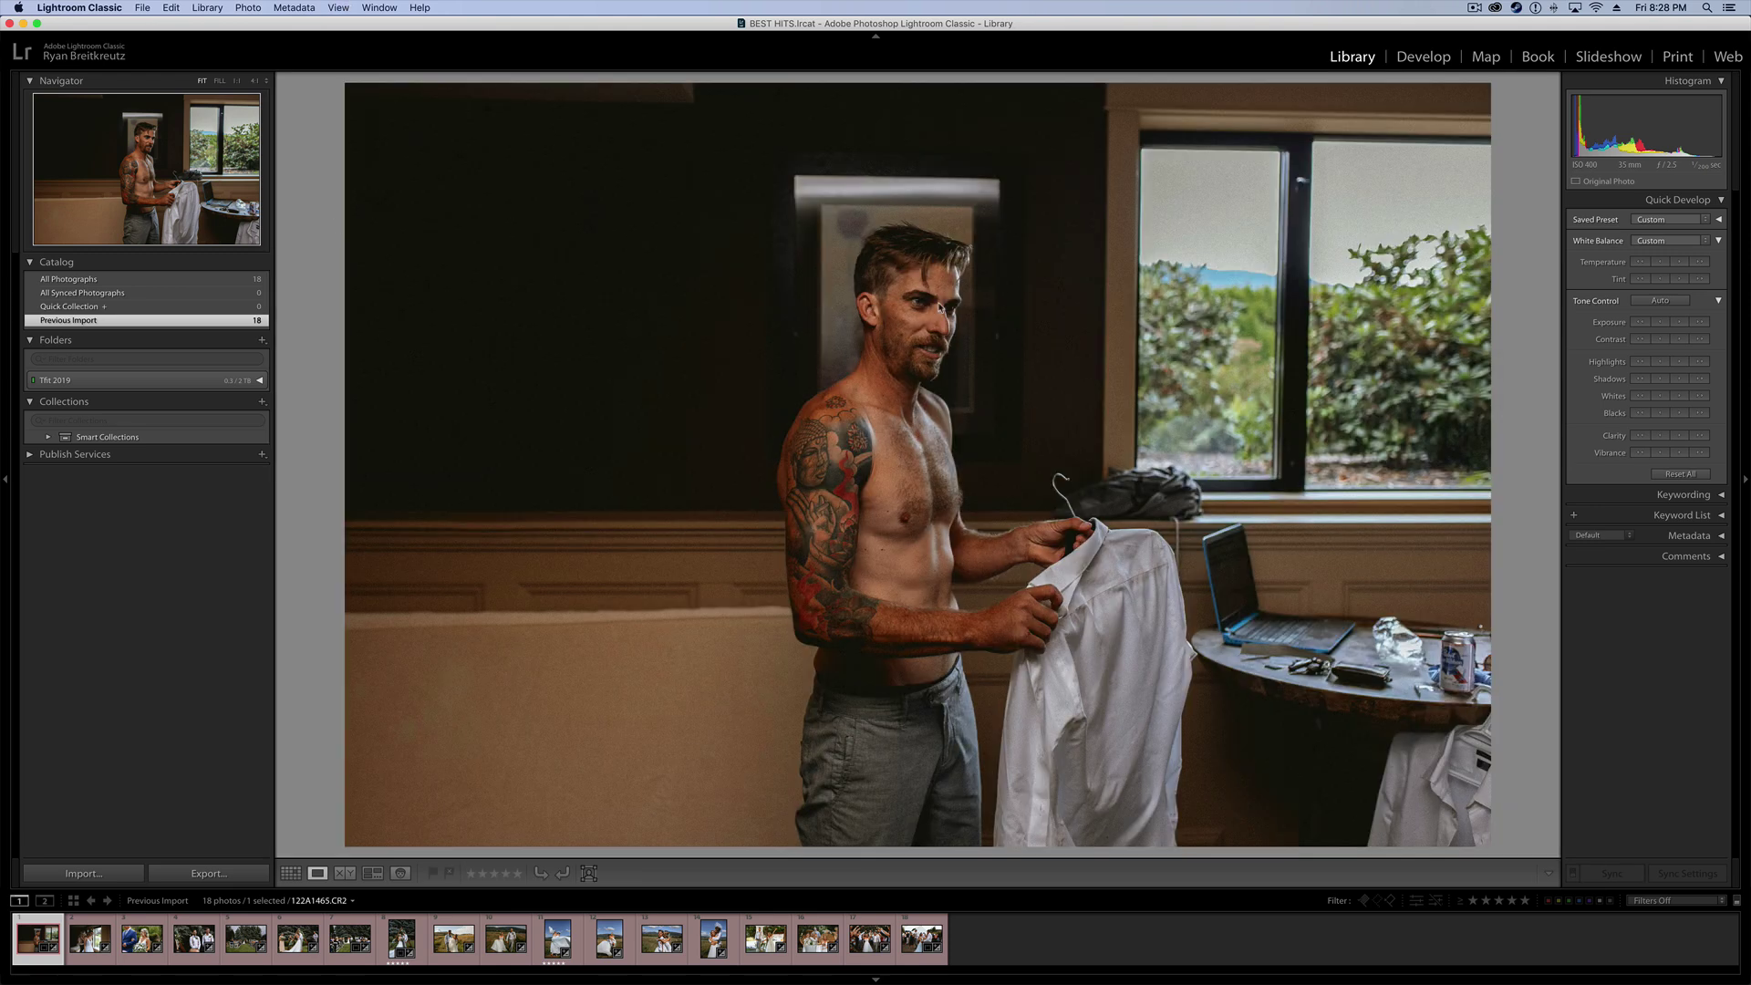
key(g)
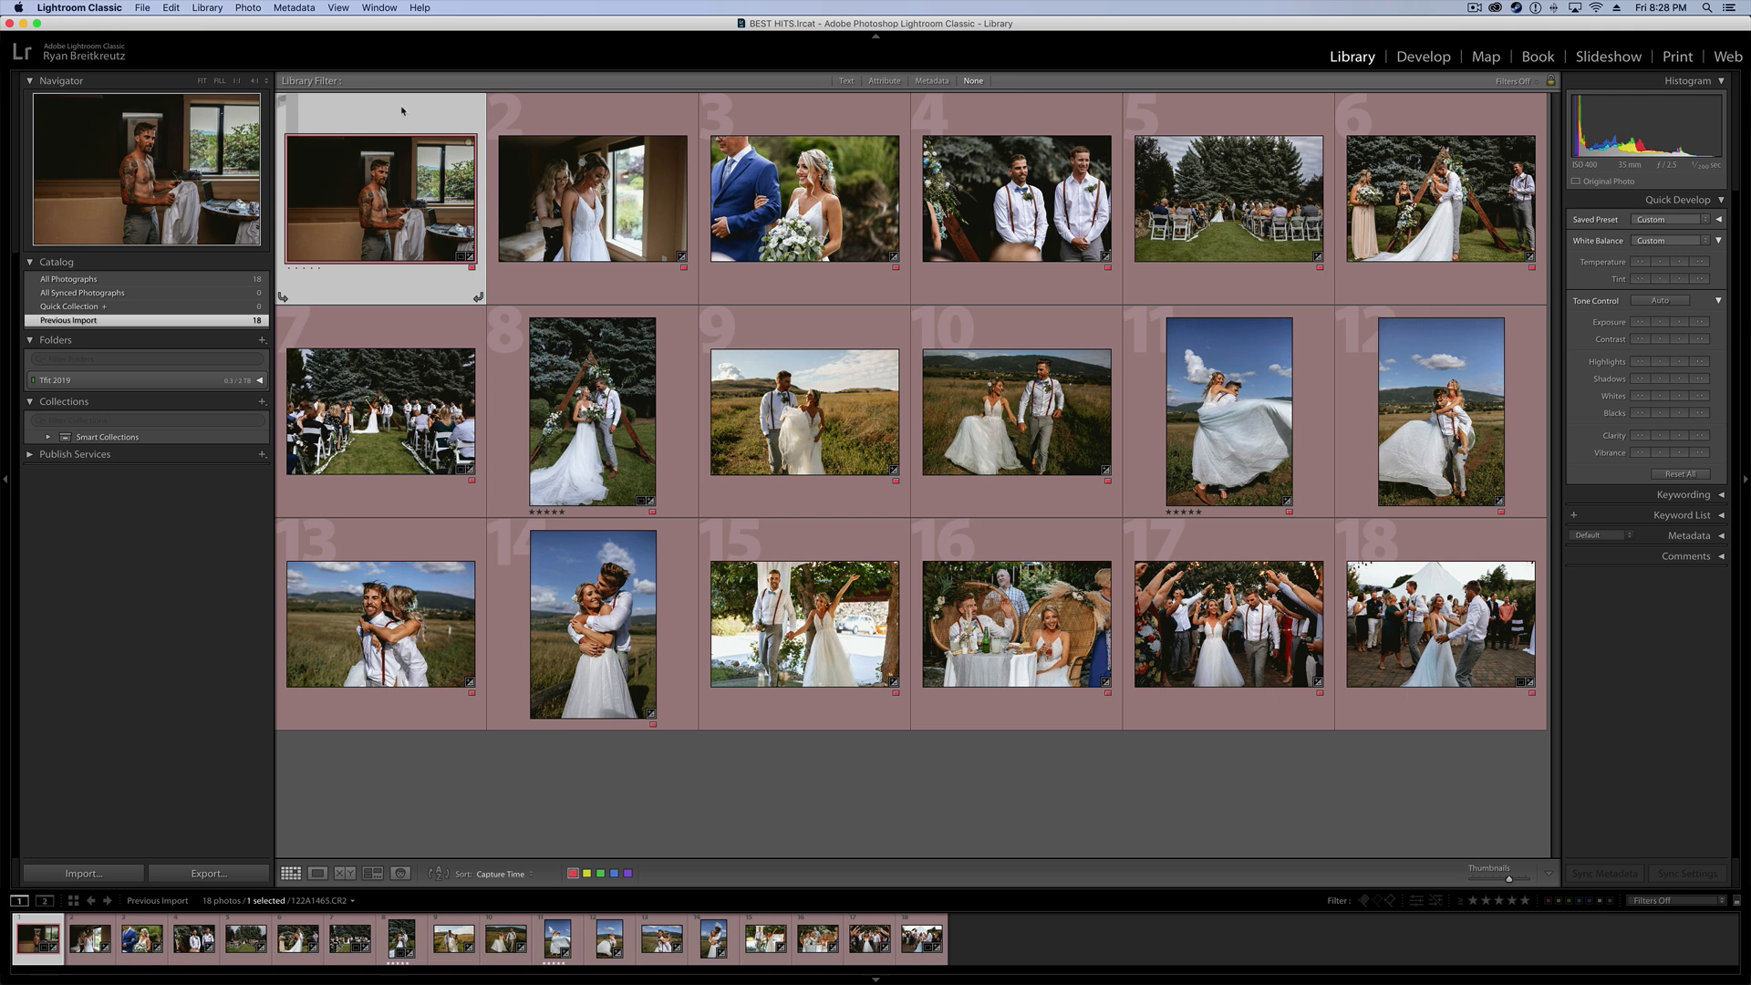
click(337, 8)
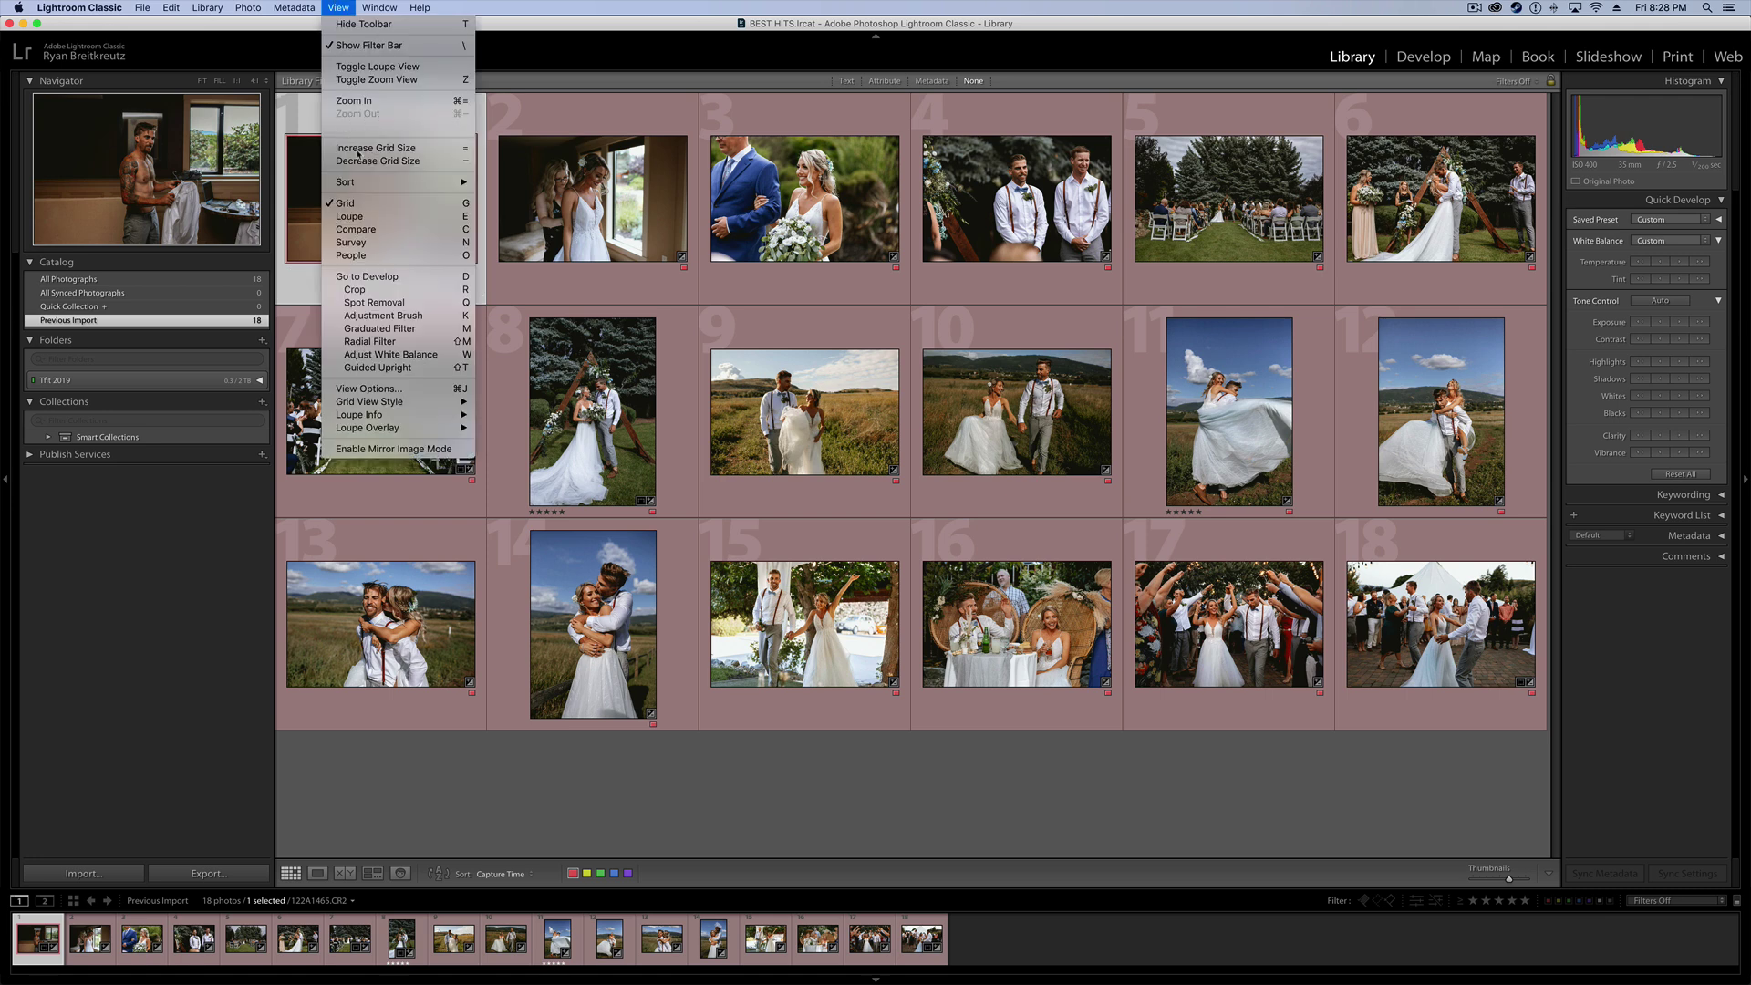
click(350, 216)
click(350, 7)
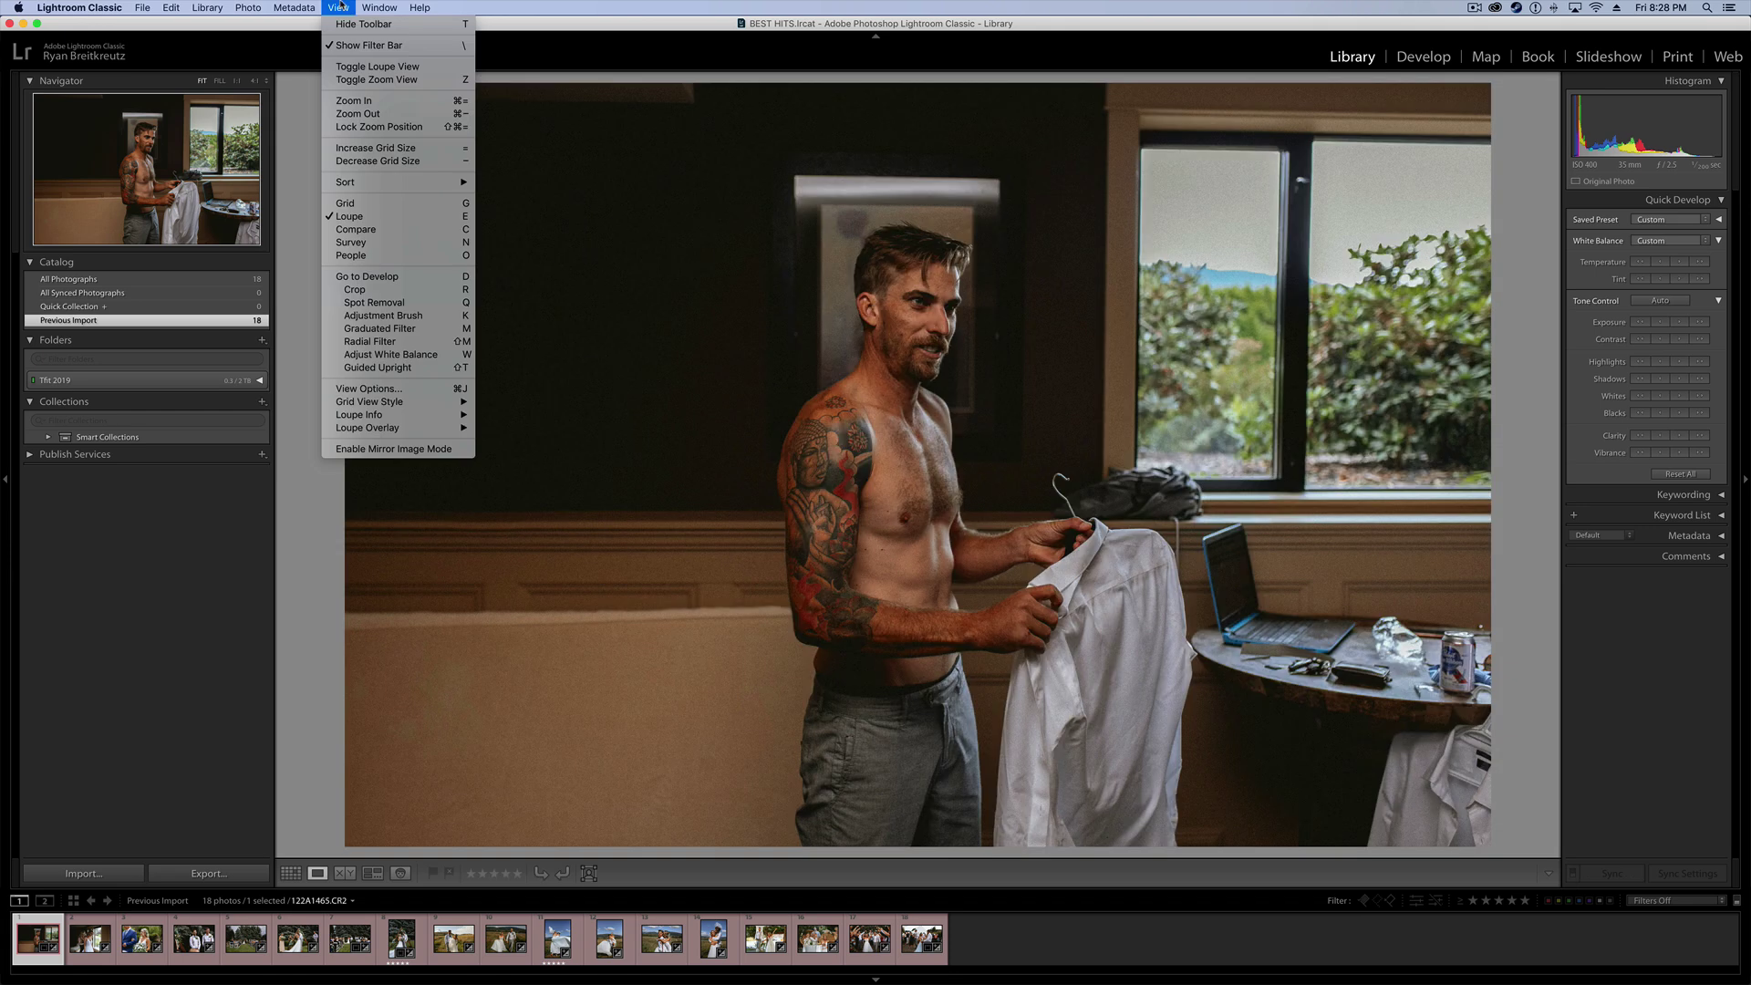
click(349, 6)
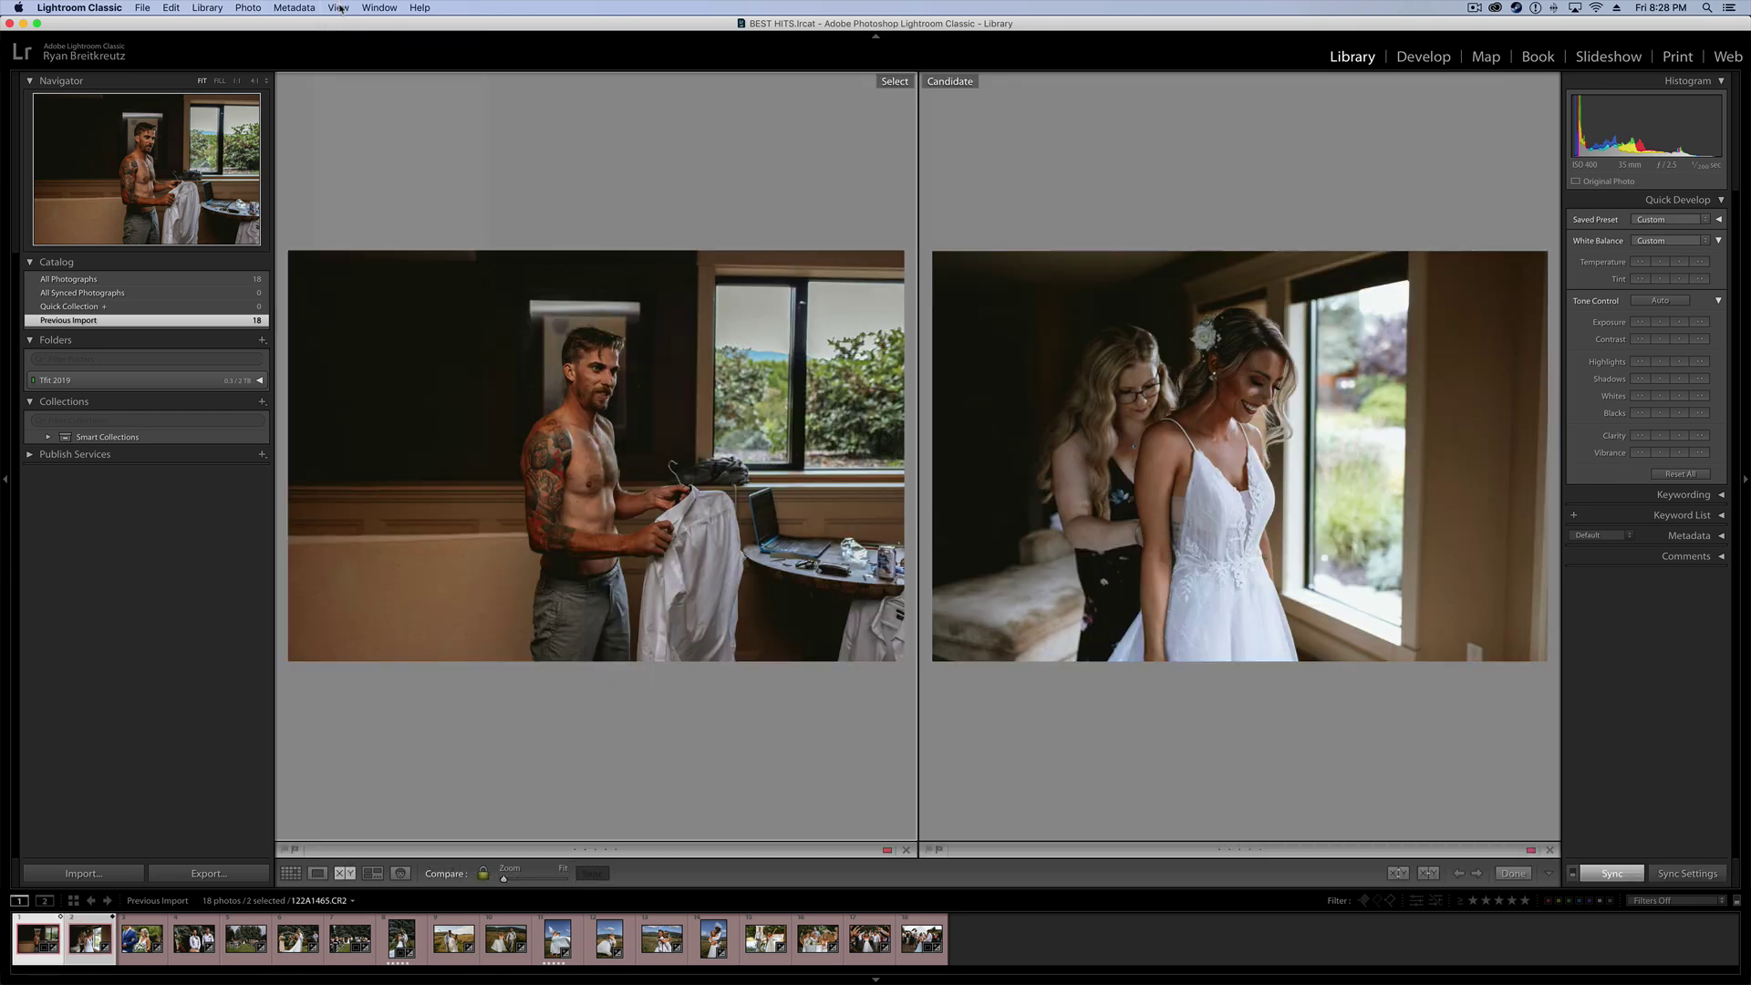
click(338, 7)
click(350, 243)
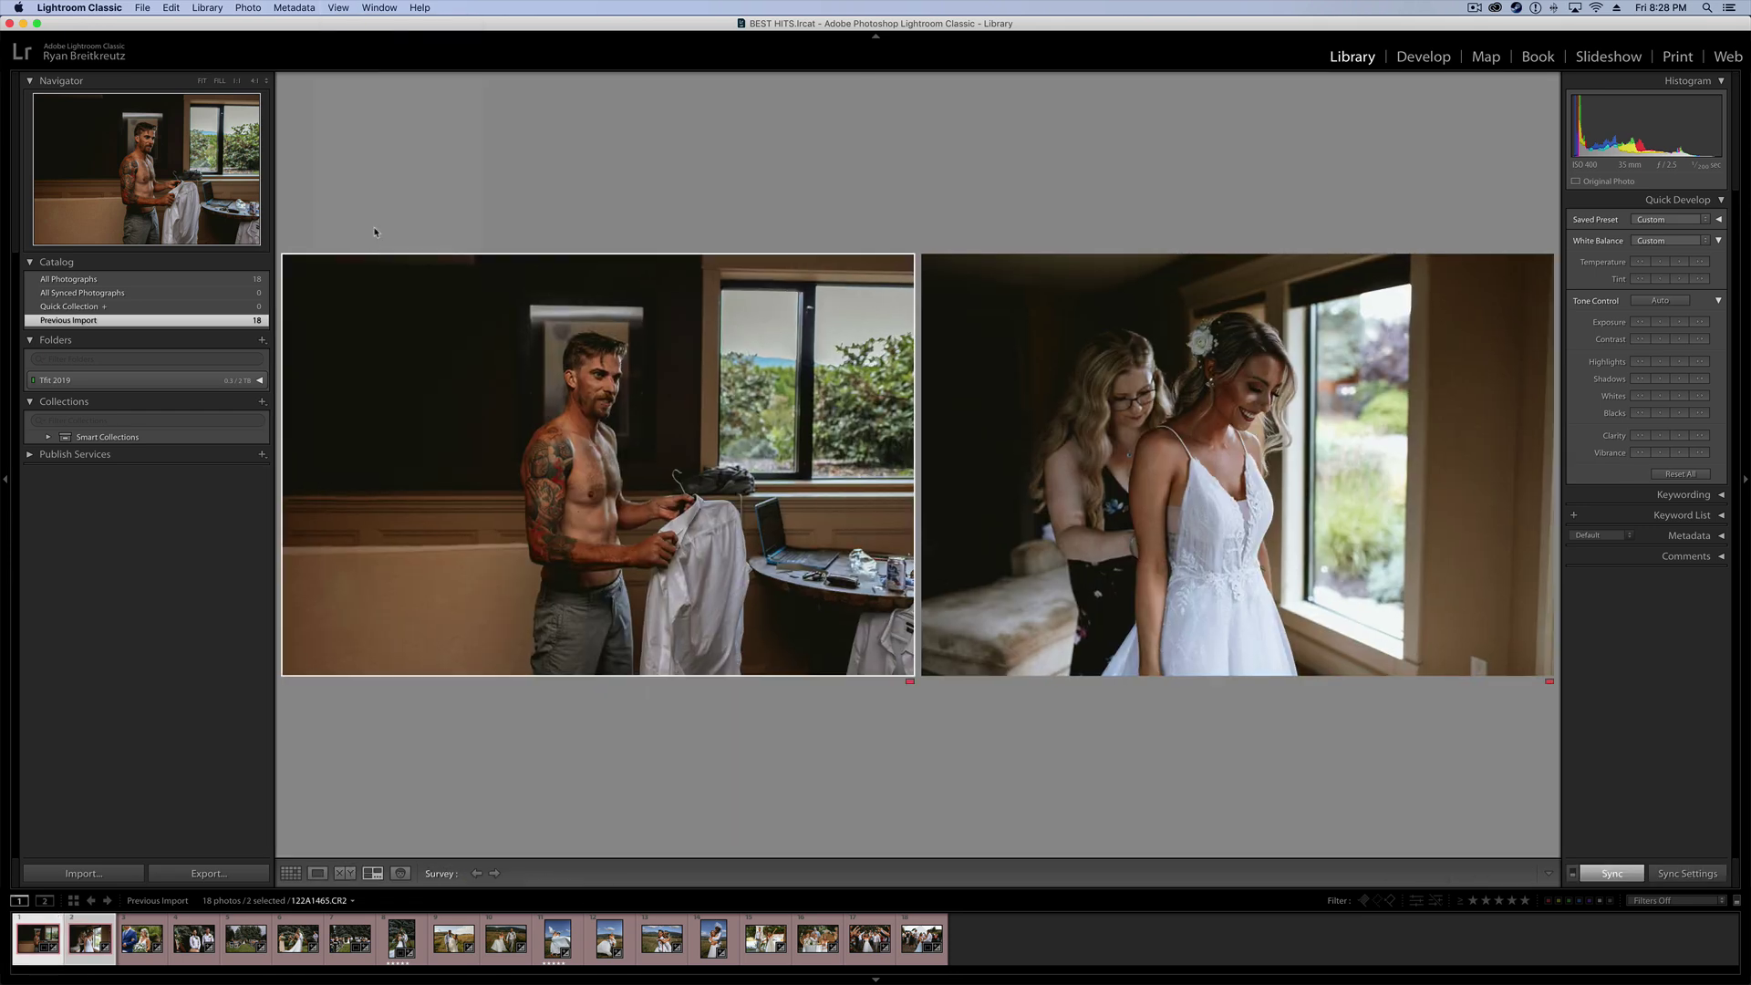
click(342, 9)
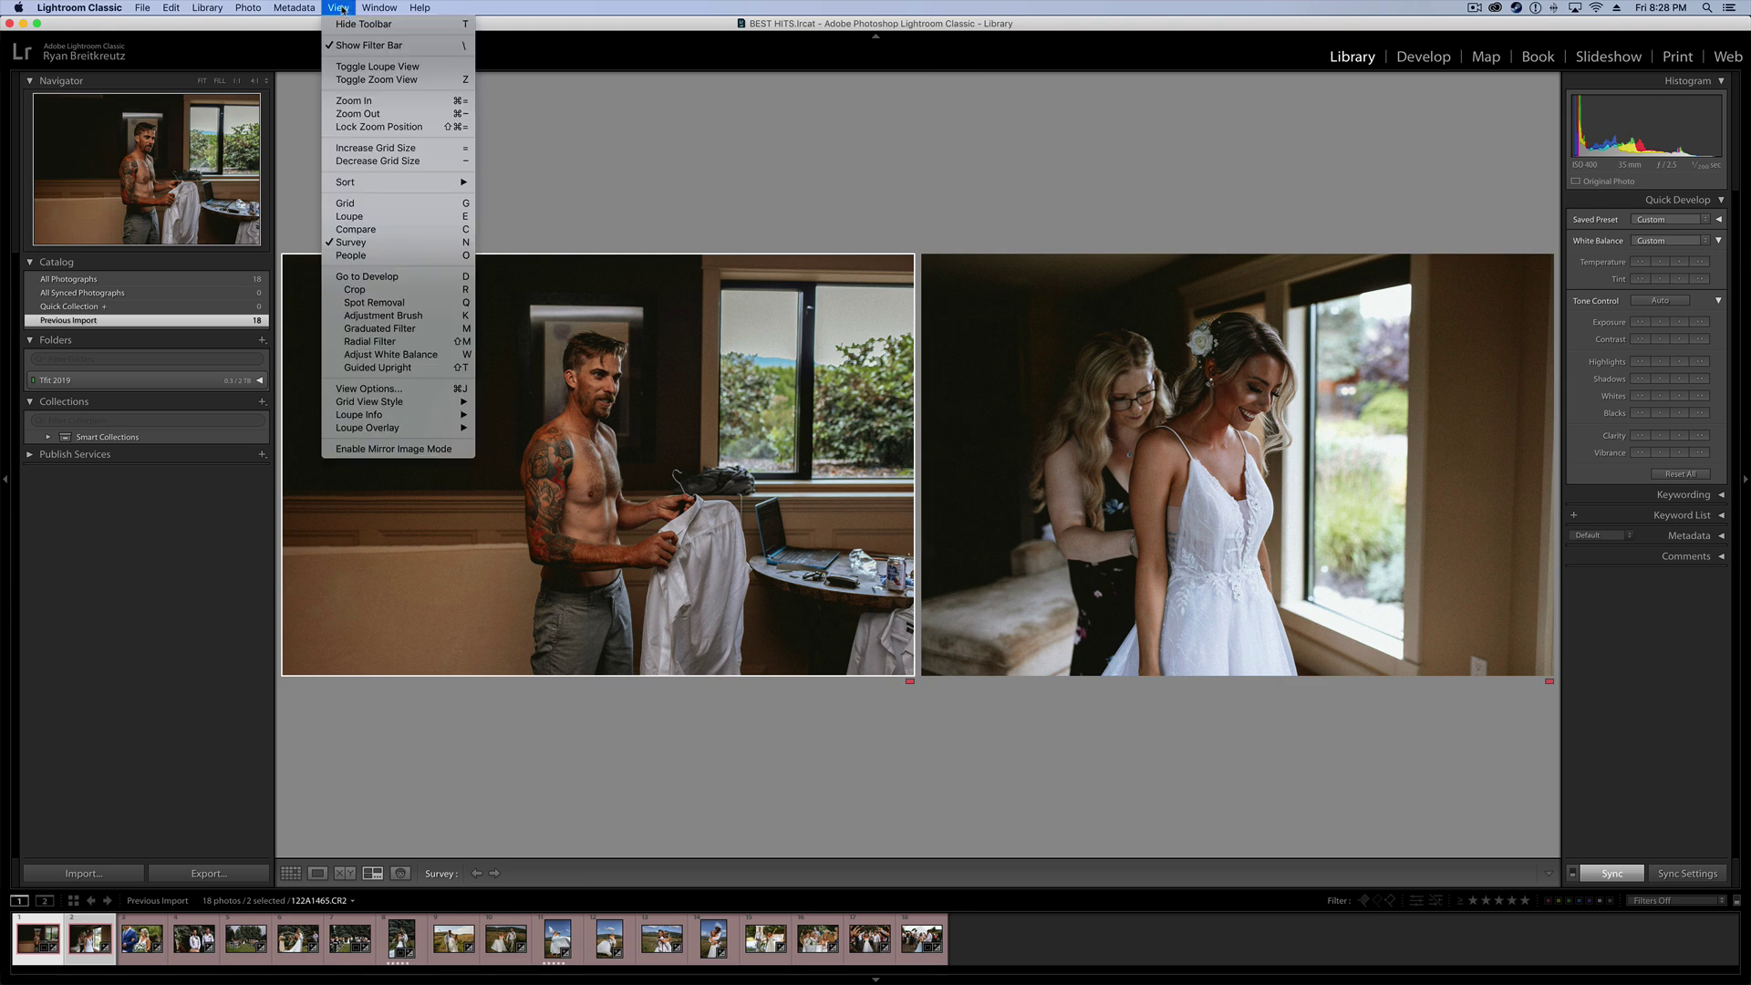
click(370, 206)
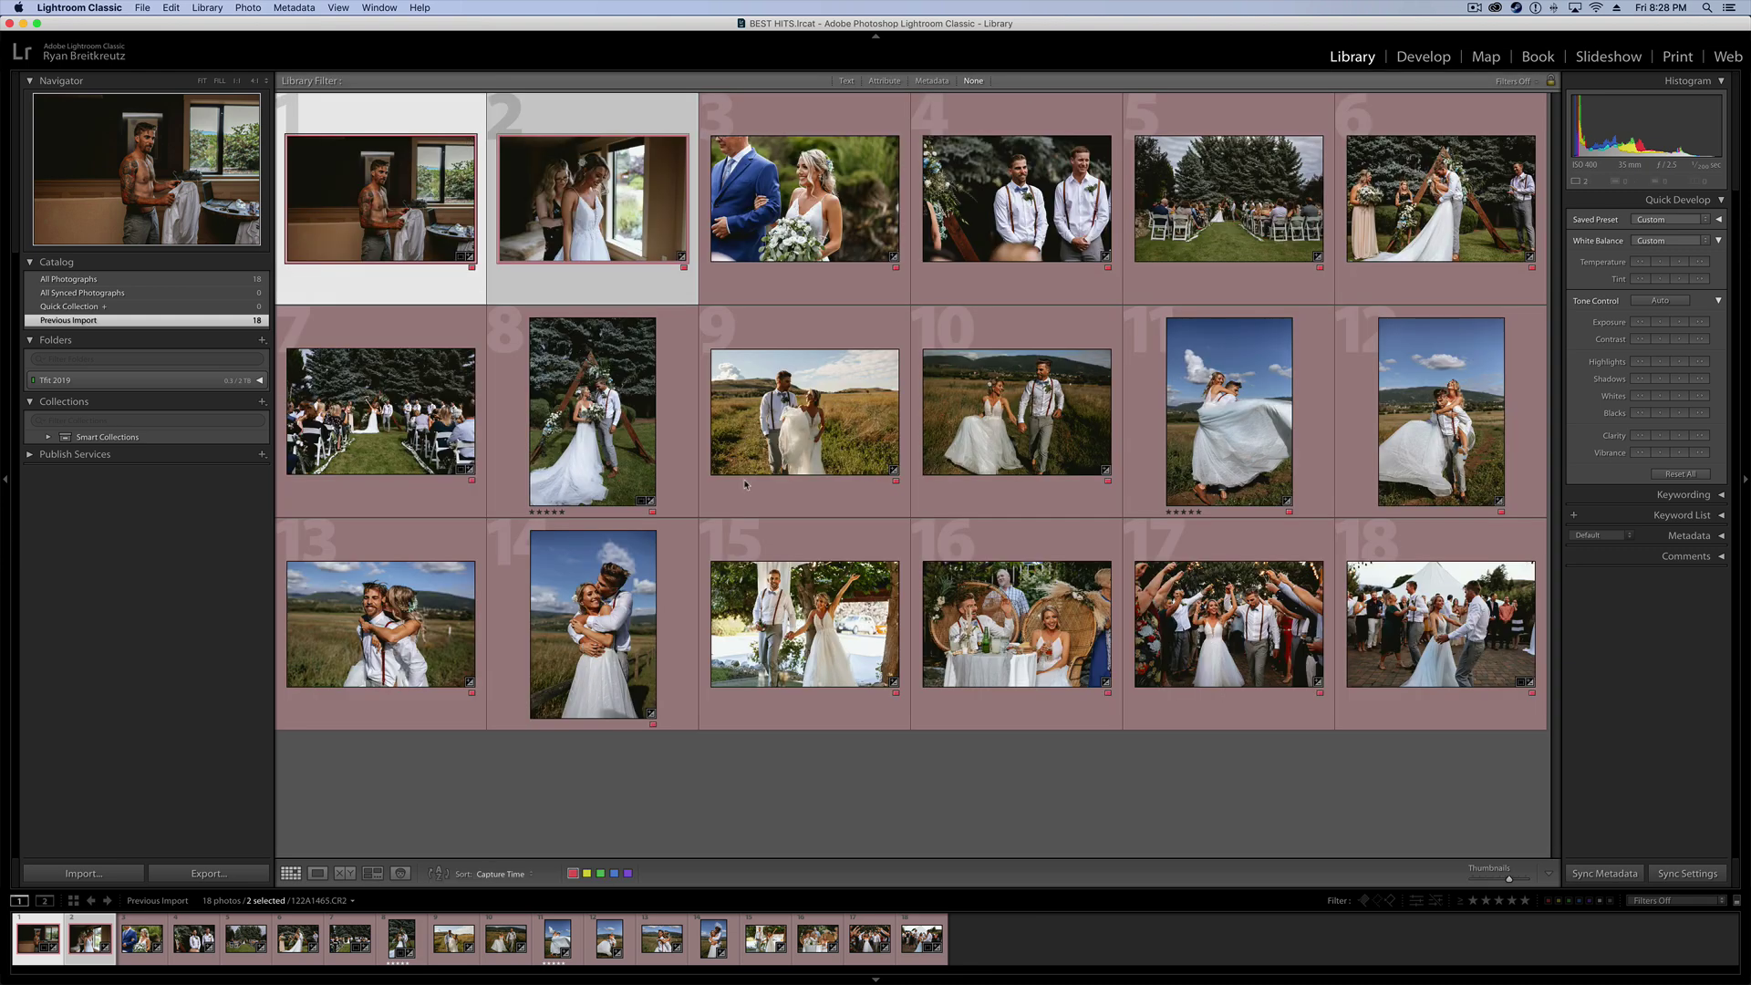
Filter the grid by Metadata to the 35mm lens photos, clear it, then reapply
click(931, 81)
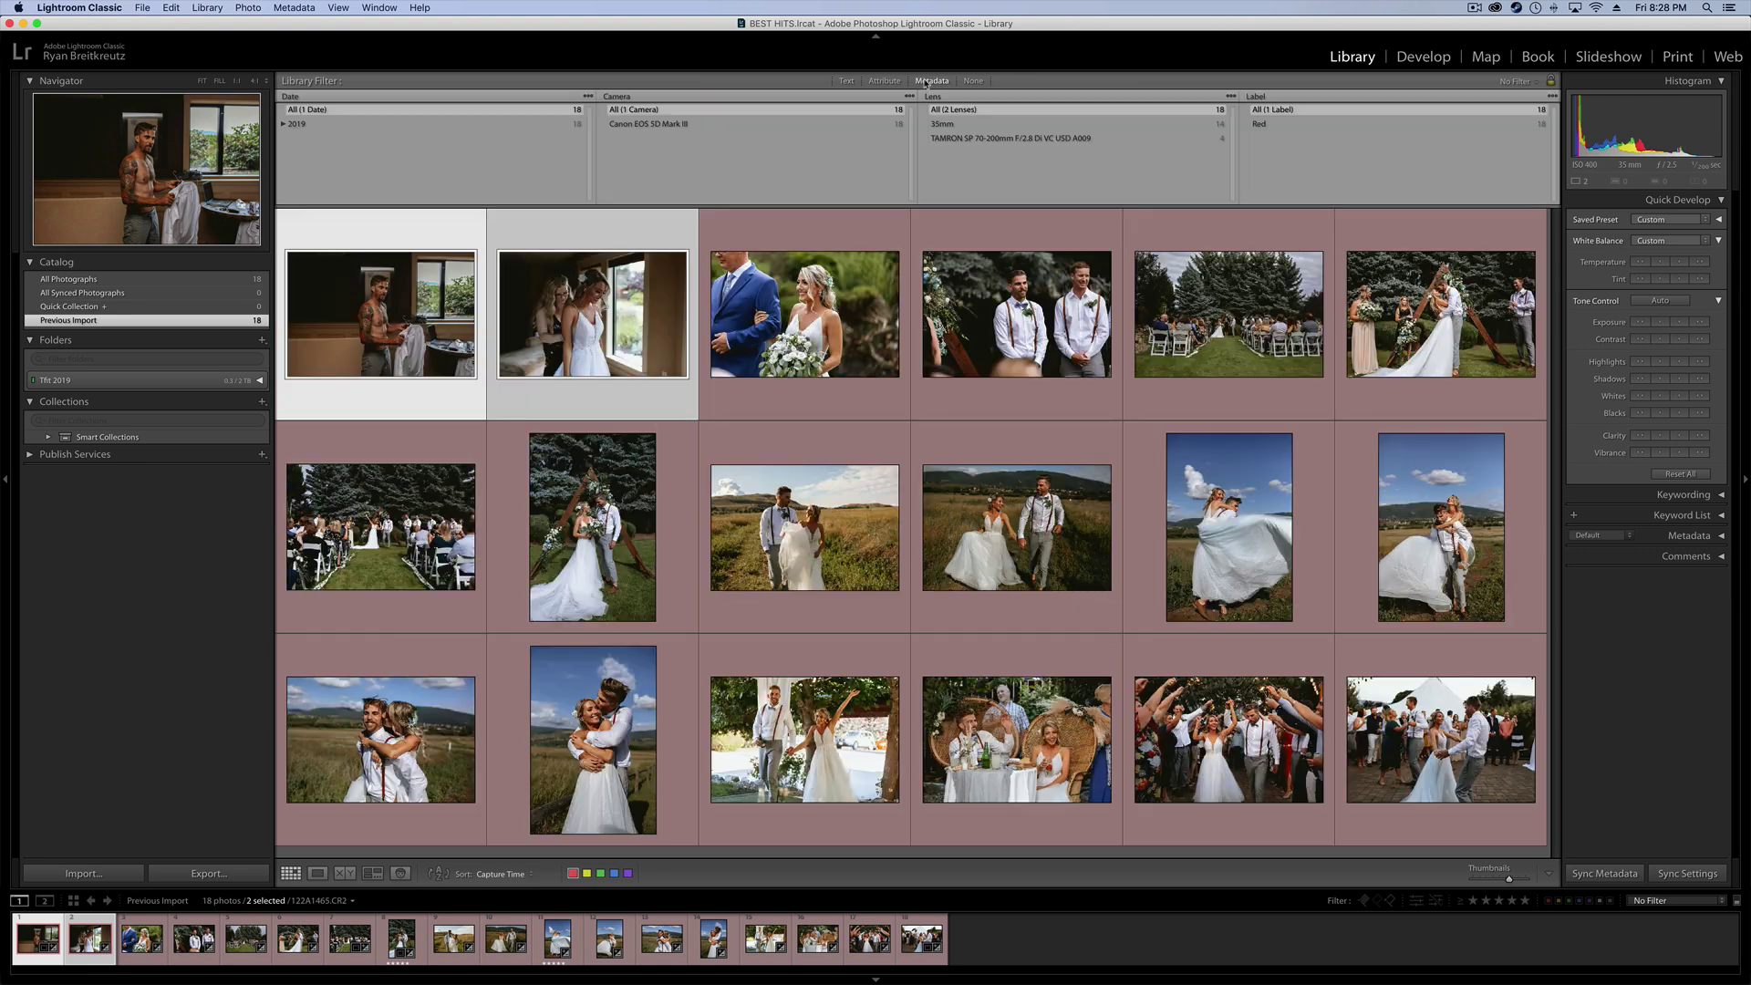
click(995, 126)
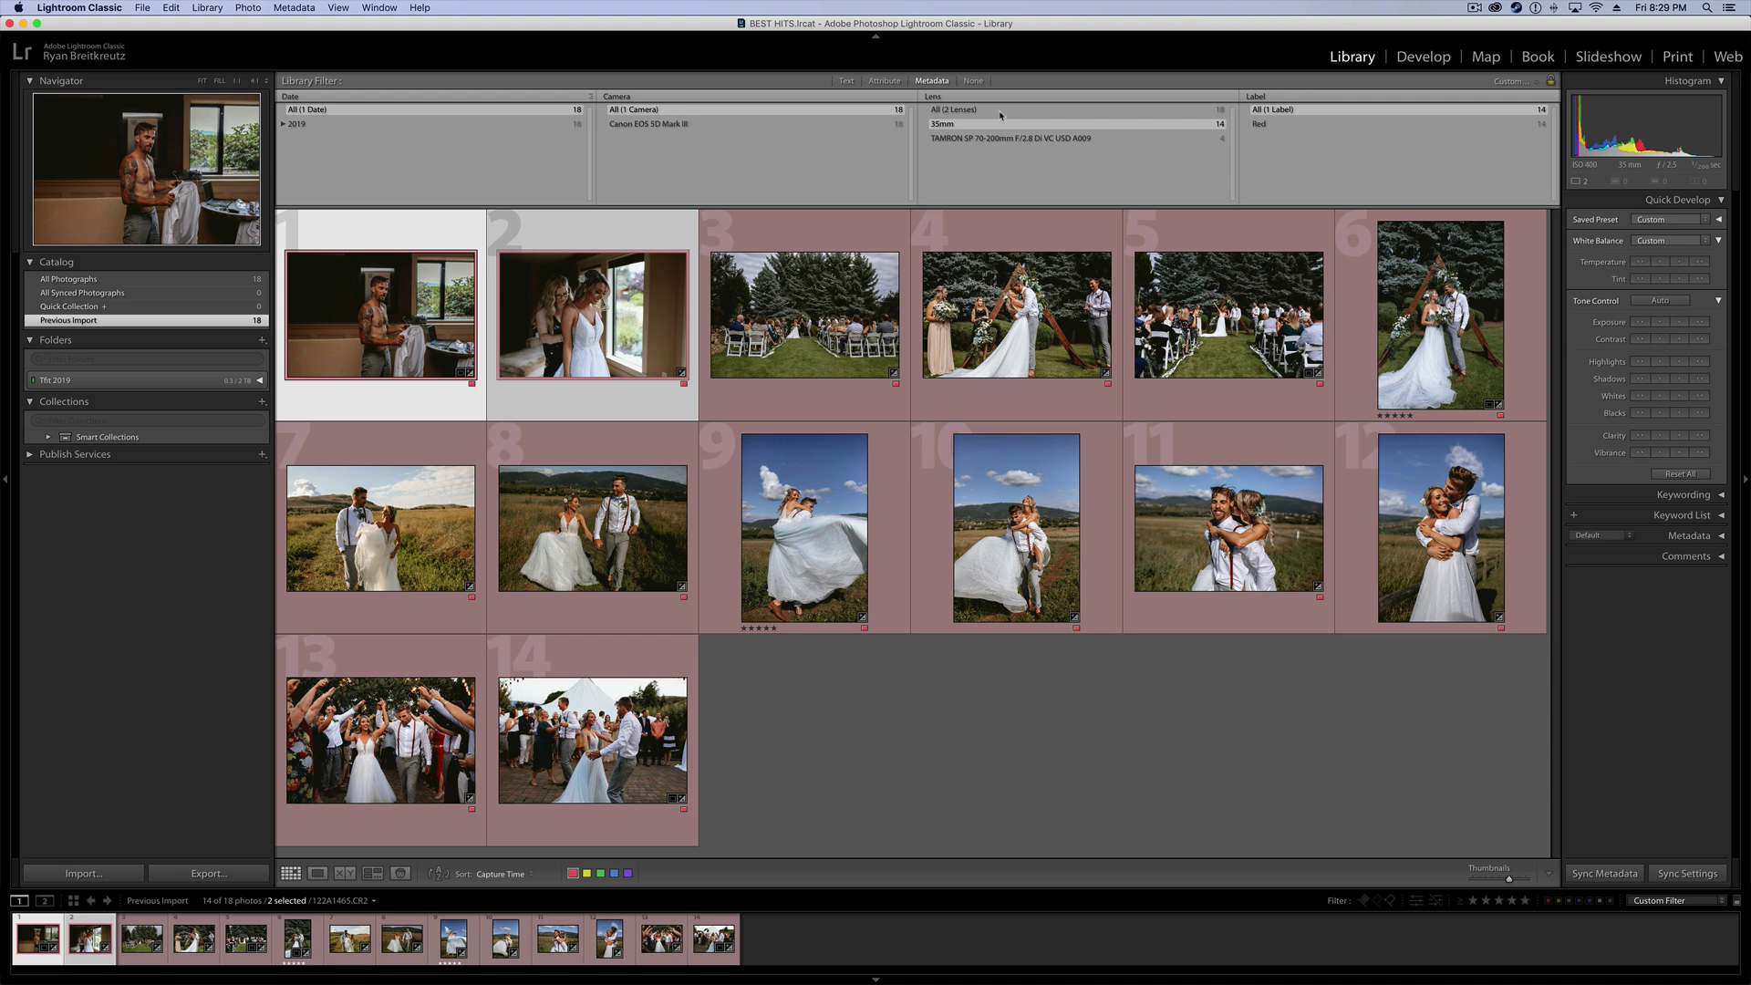
click(958, 110)
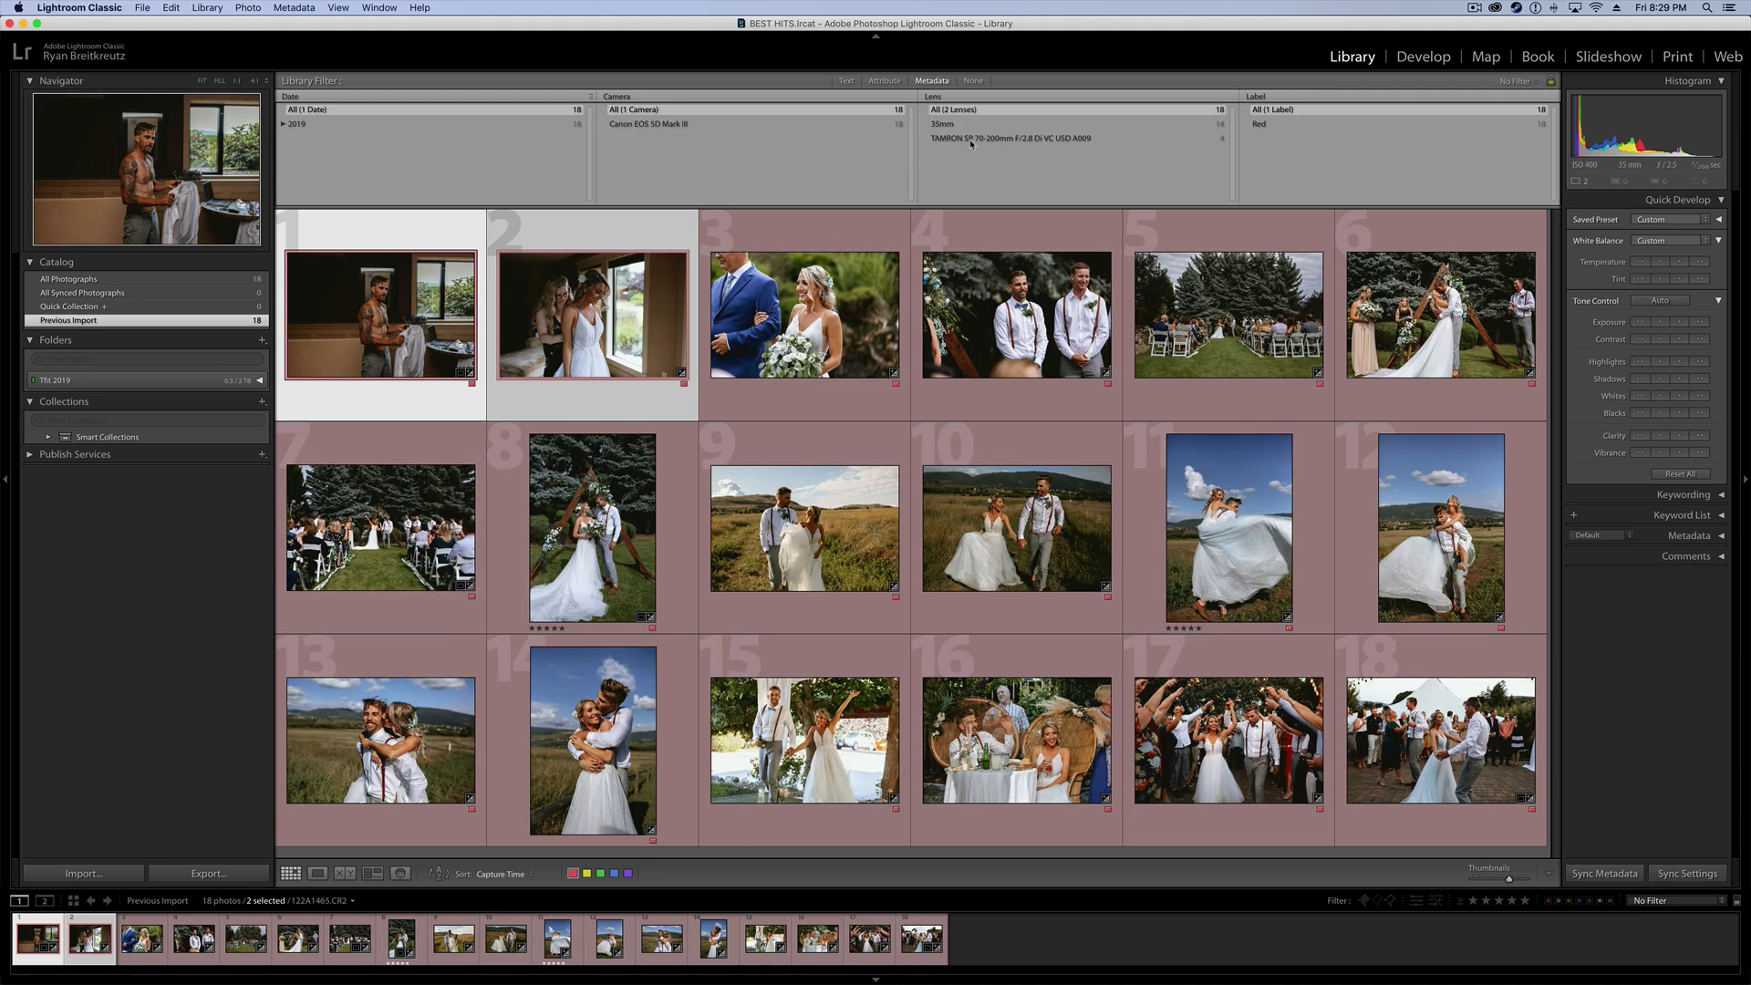
click(940, 125)
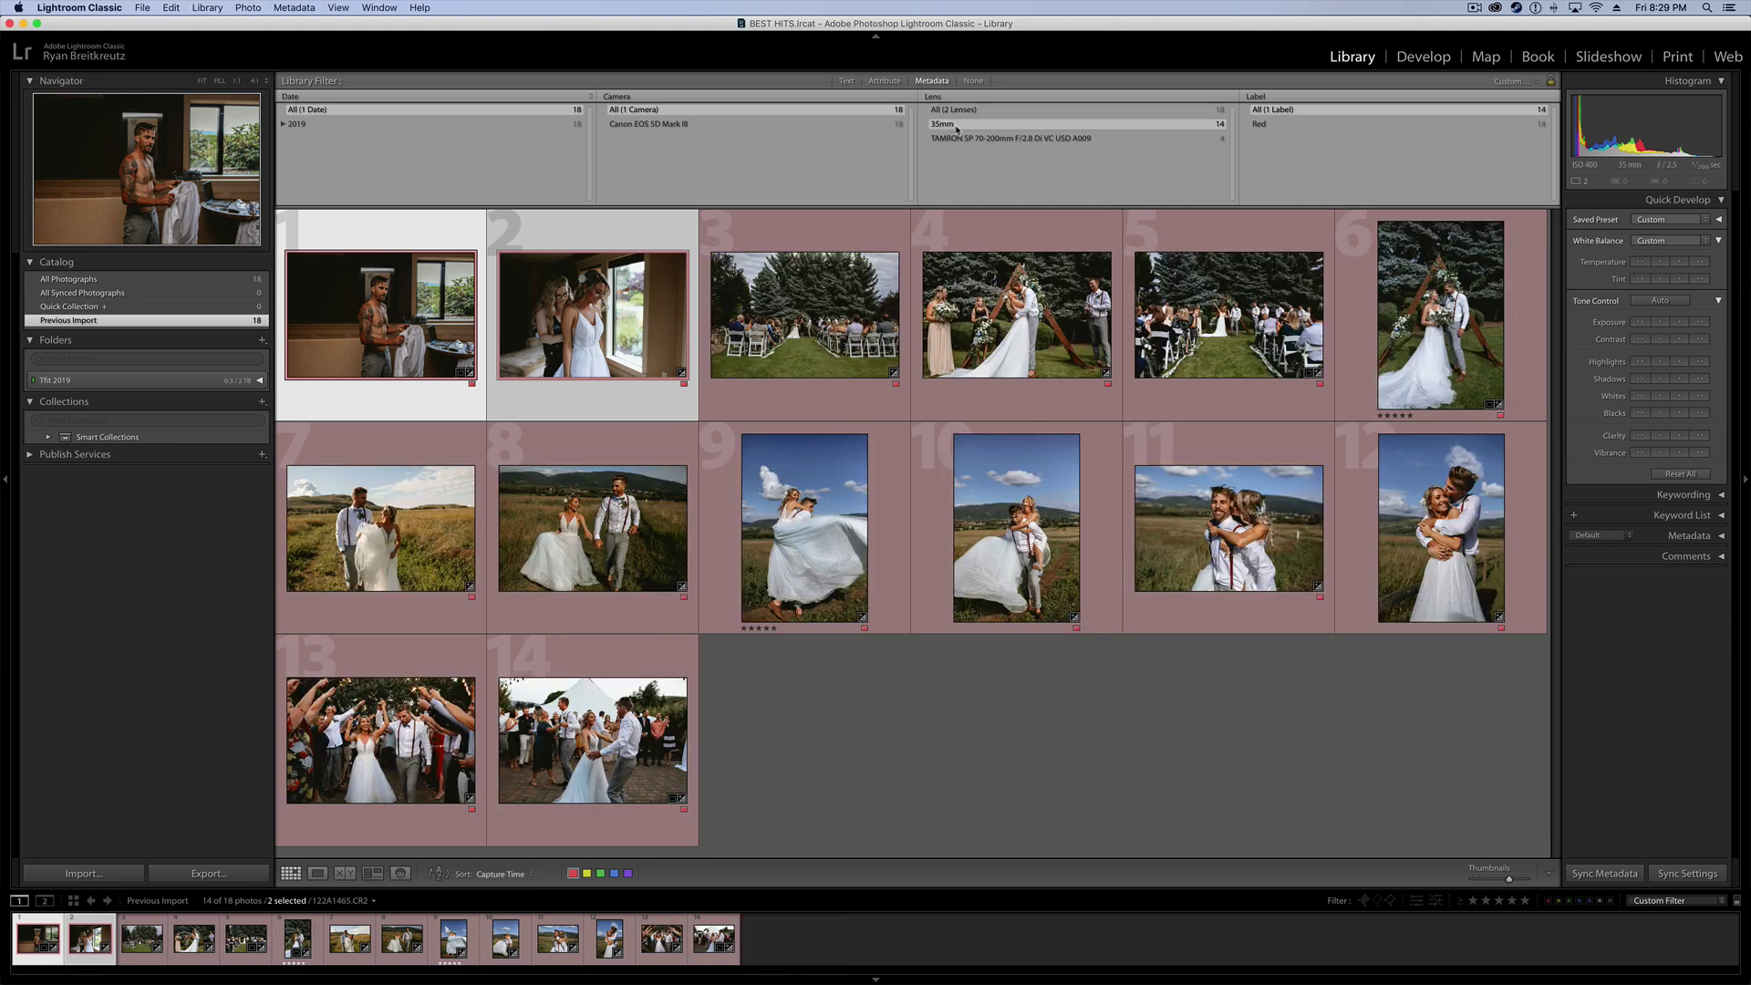
Toggle the Library Filter bar with backslash and View > Show Filter Bar, leaving it visible
key(backslash)
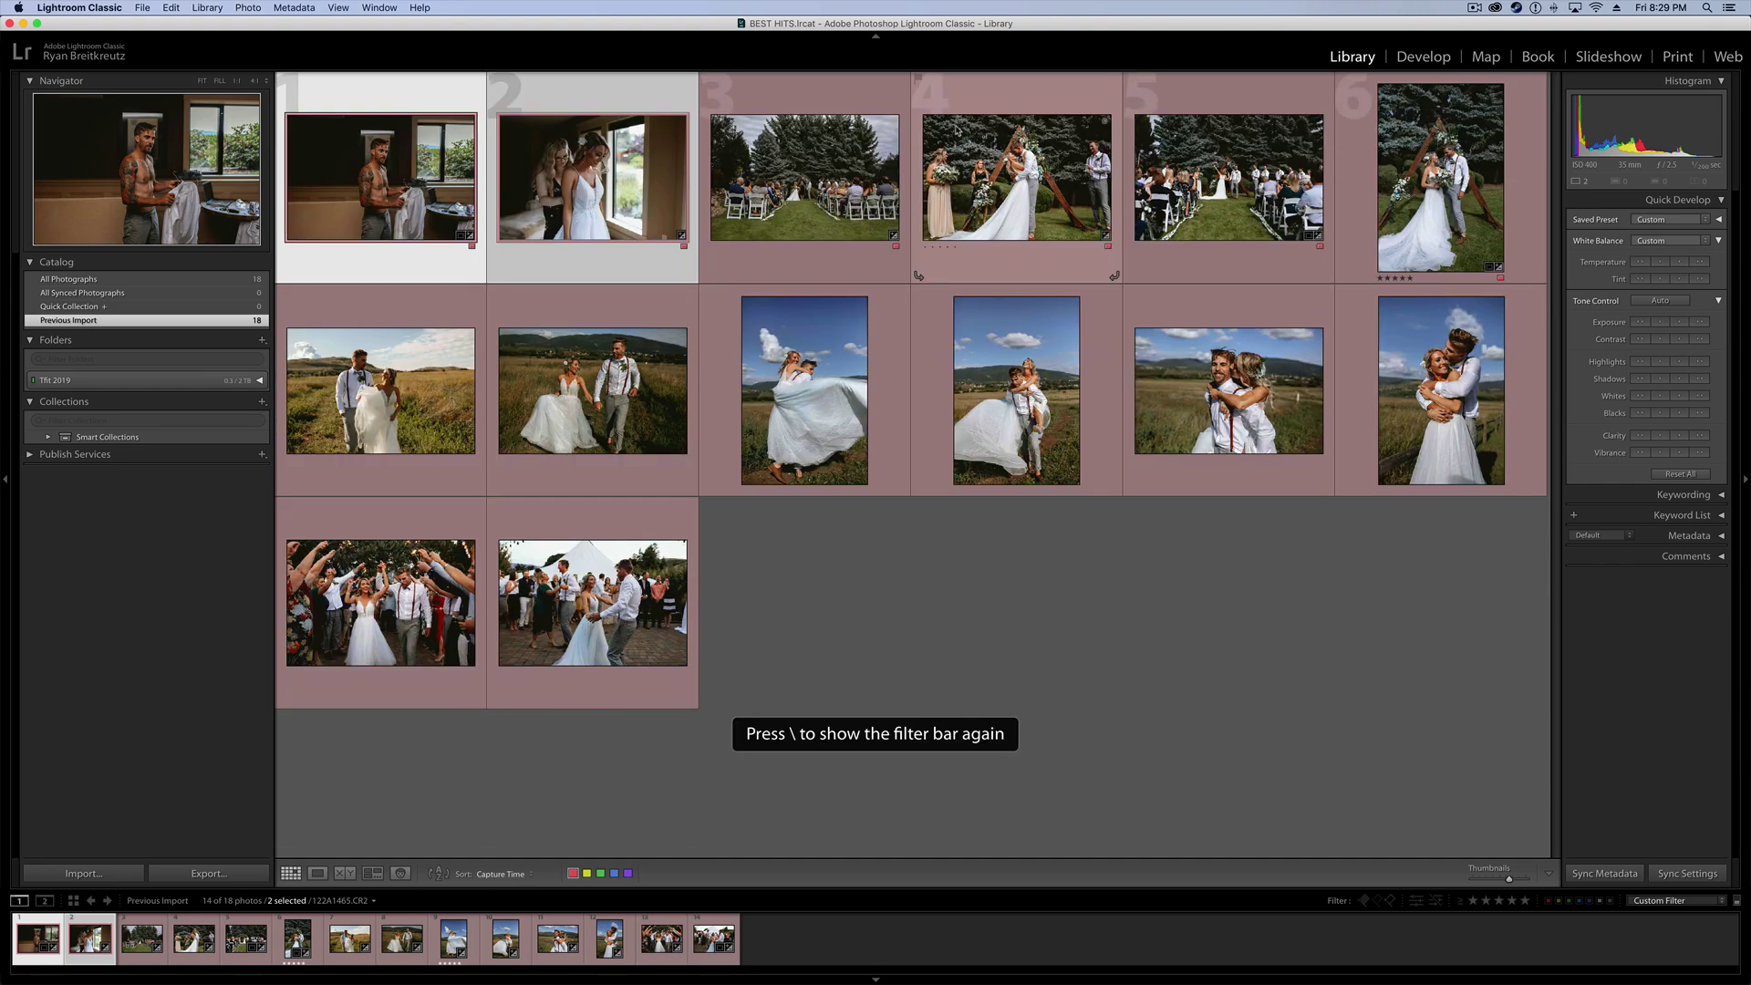
key(backslash)
key(j)
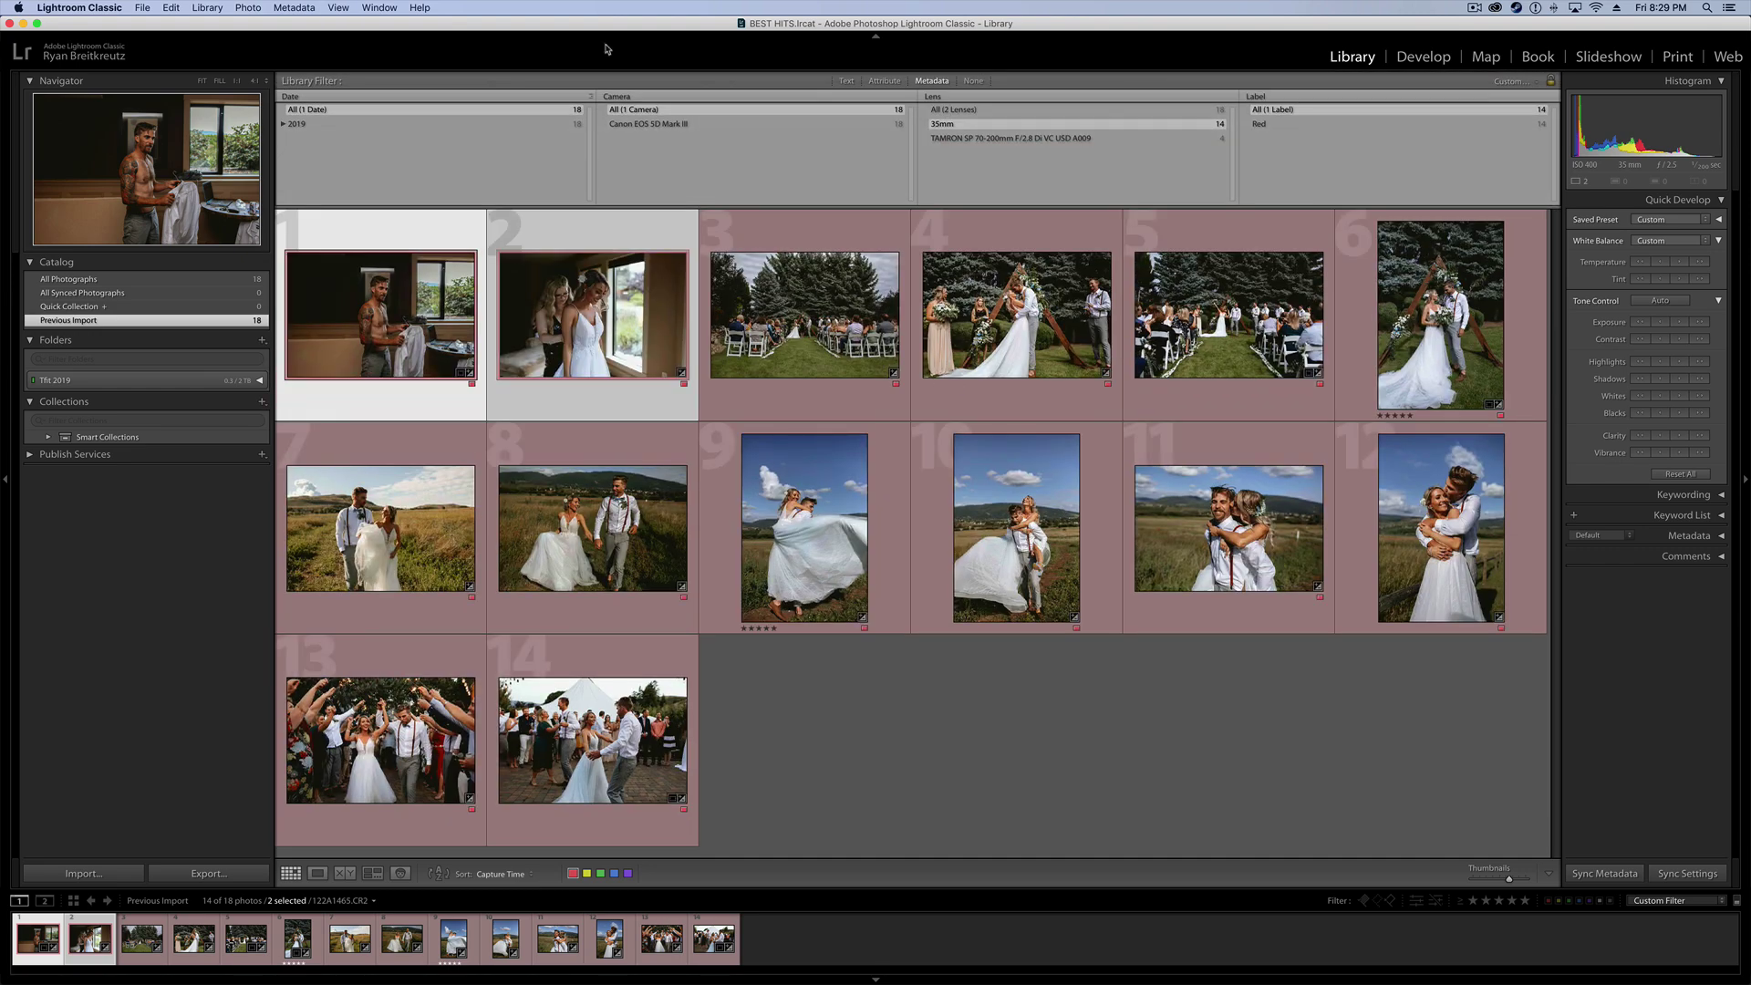
click(339, 9)
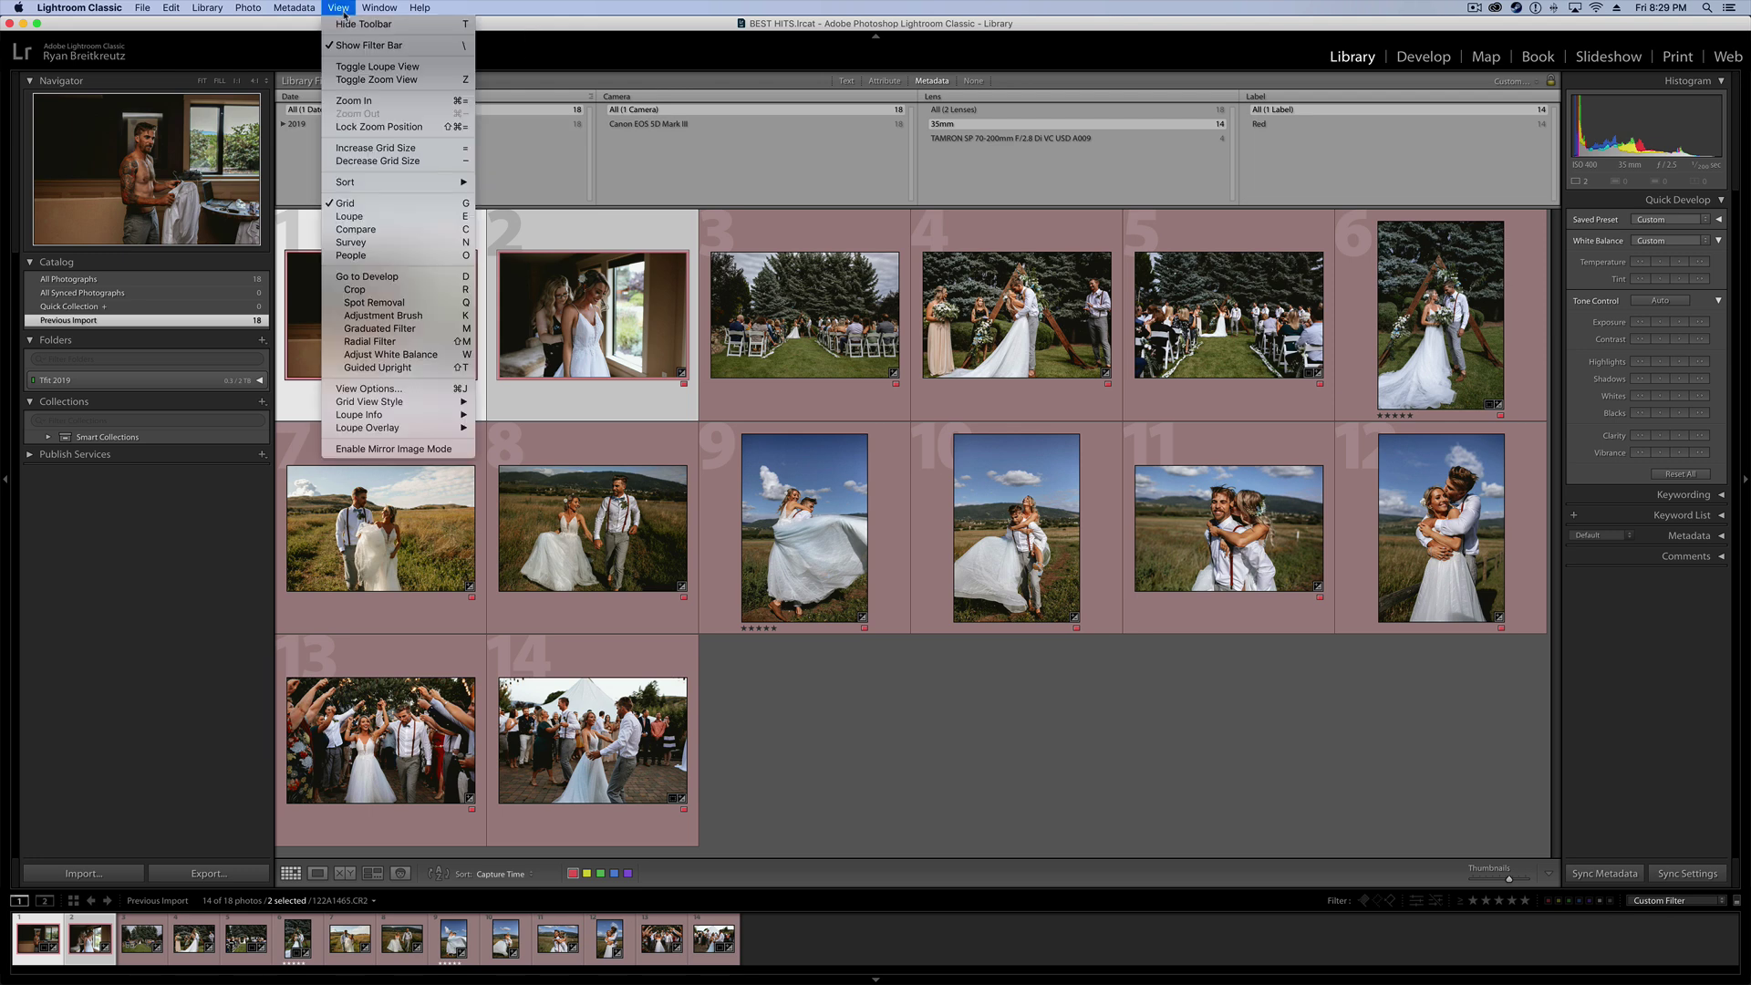
click(365, 49)
click(338, 7)
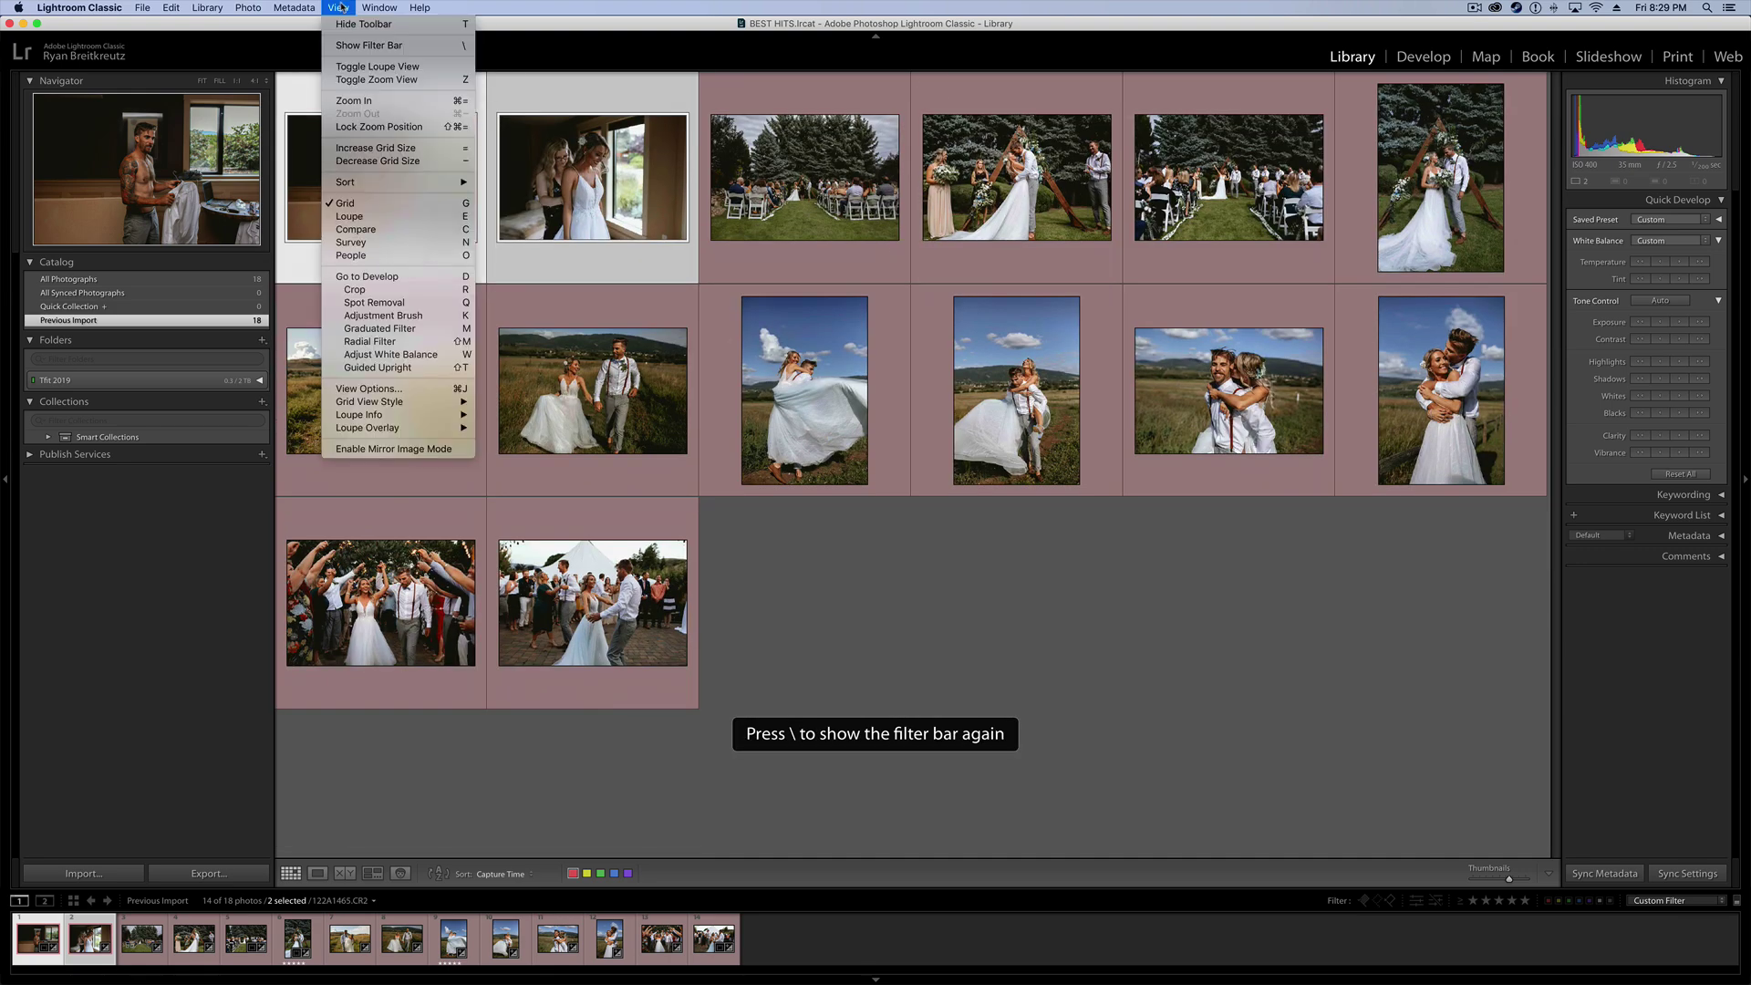
click(347, 46)
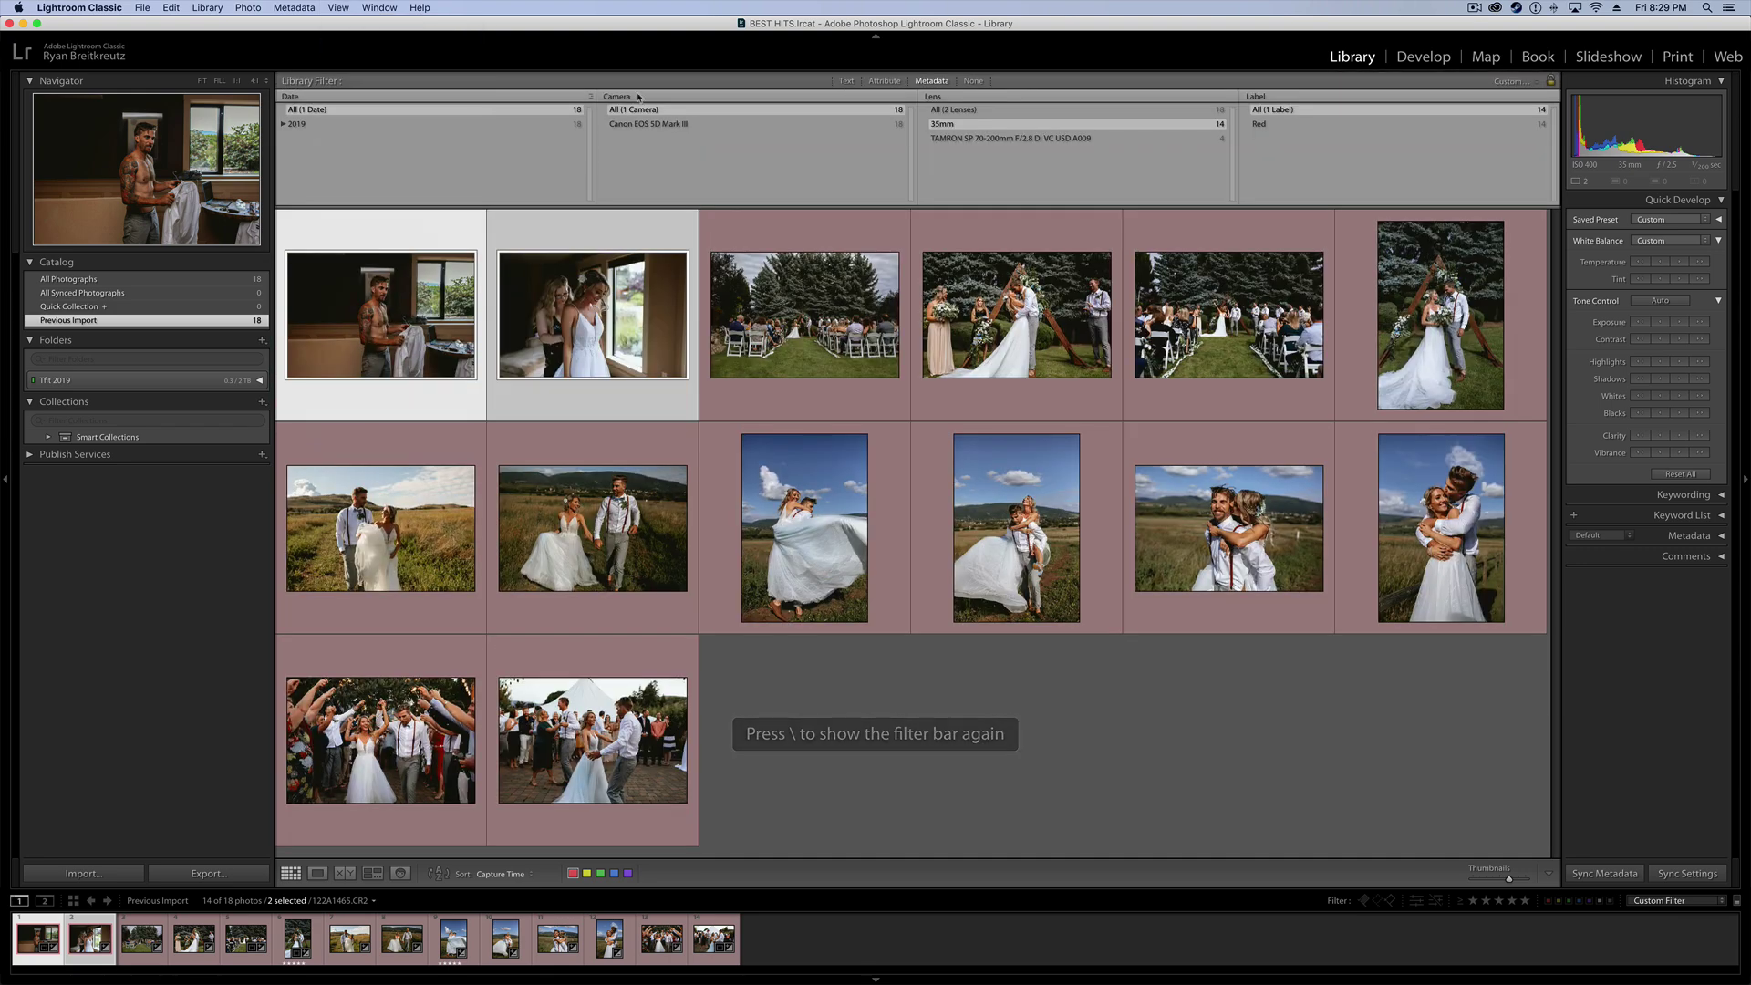
key(backslash)
key(backslash)
key(backslash)
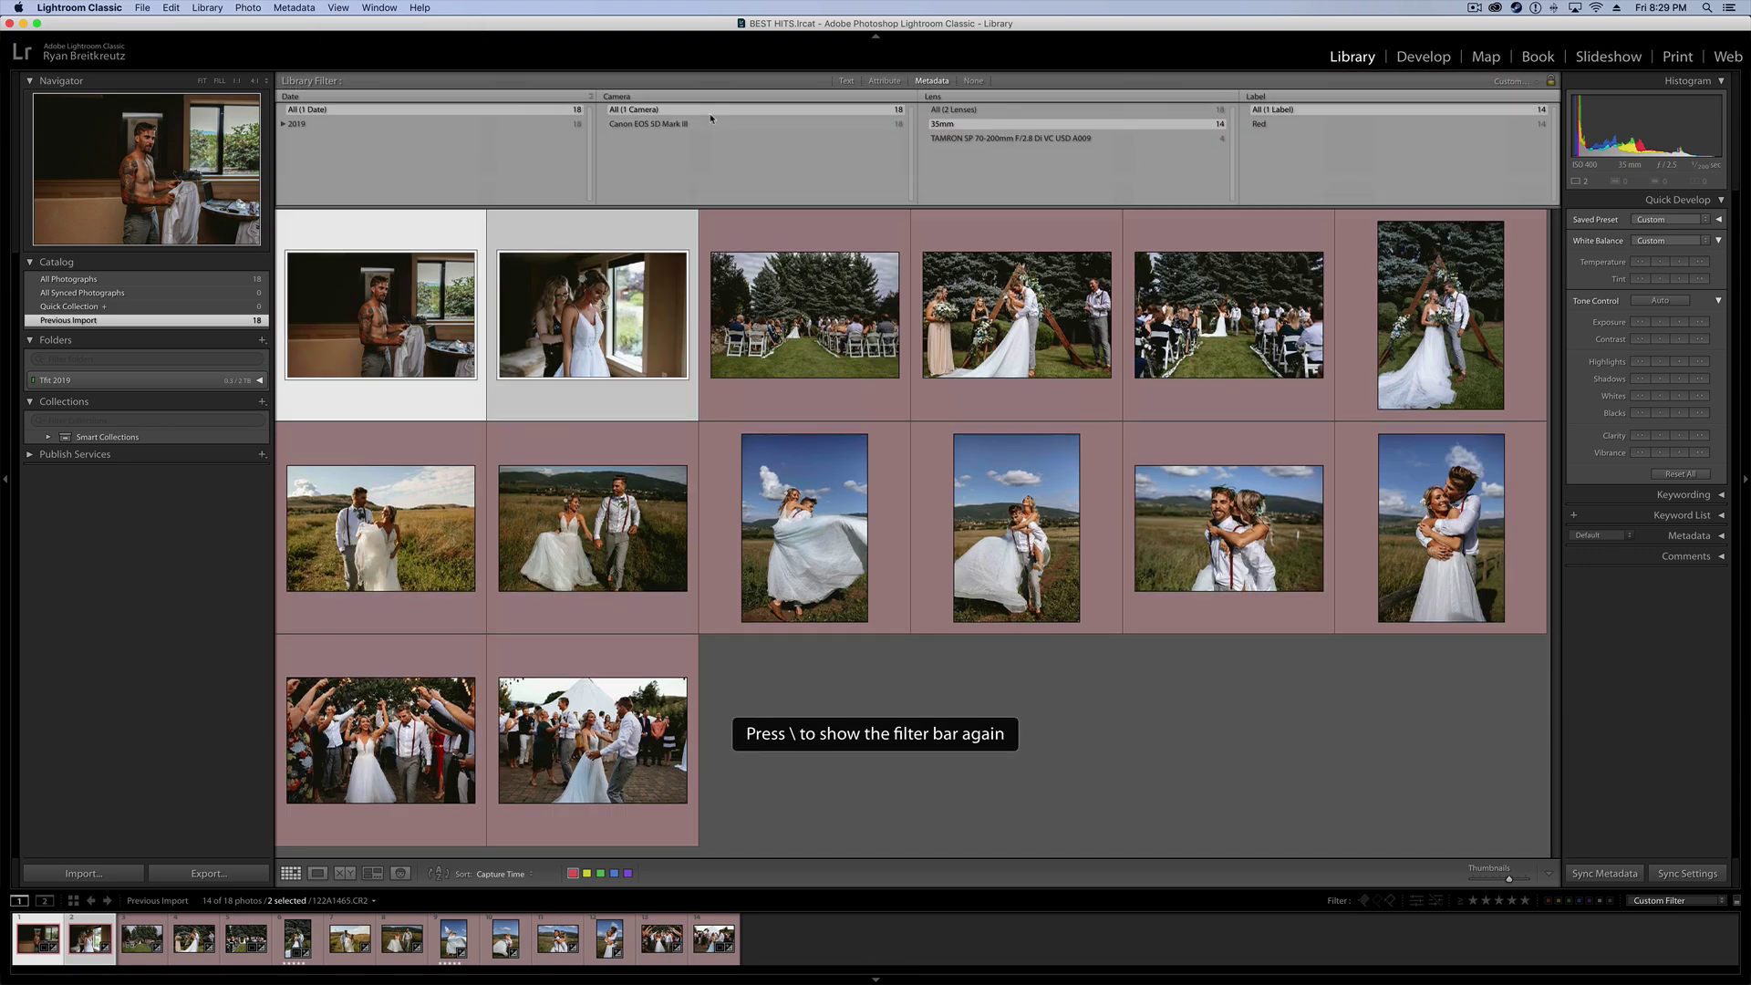
key(backslash)
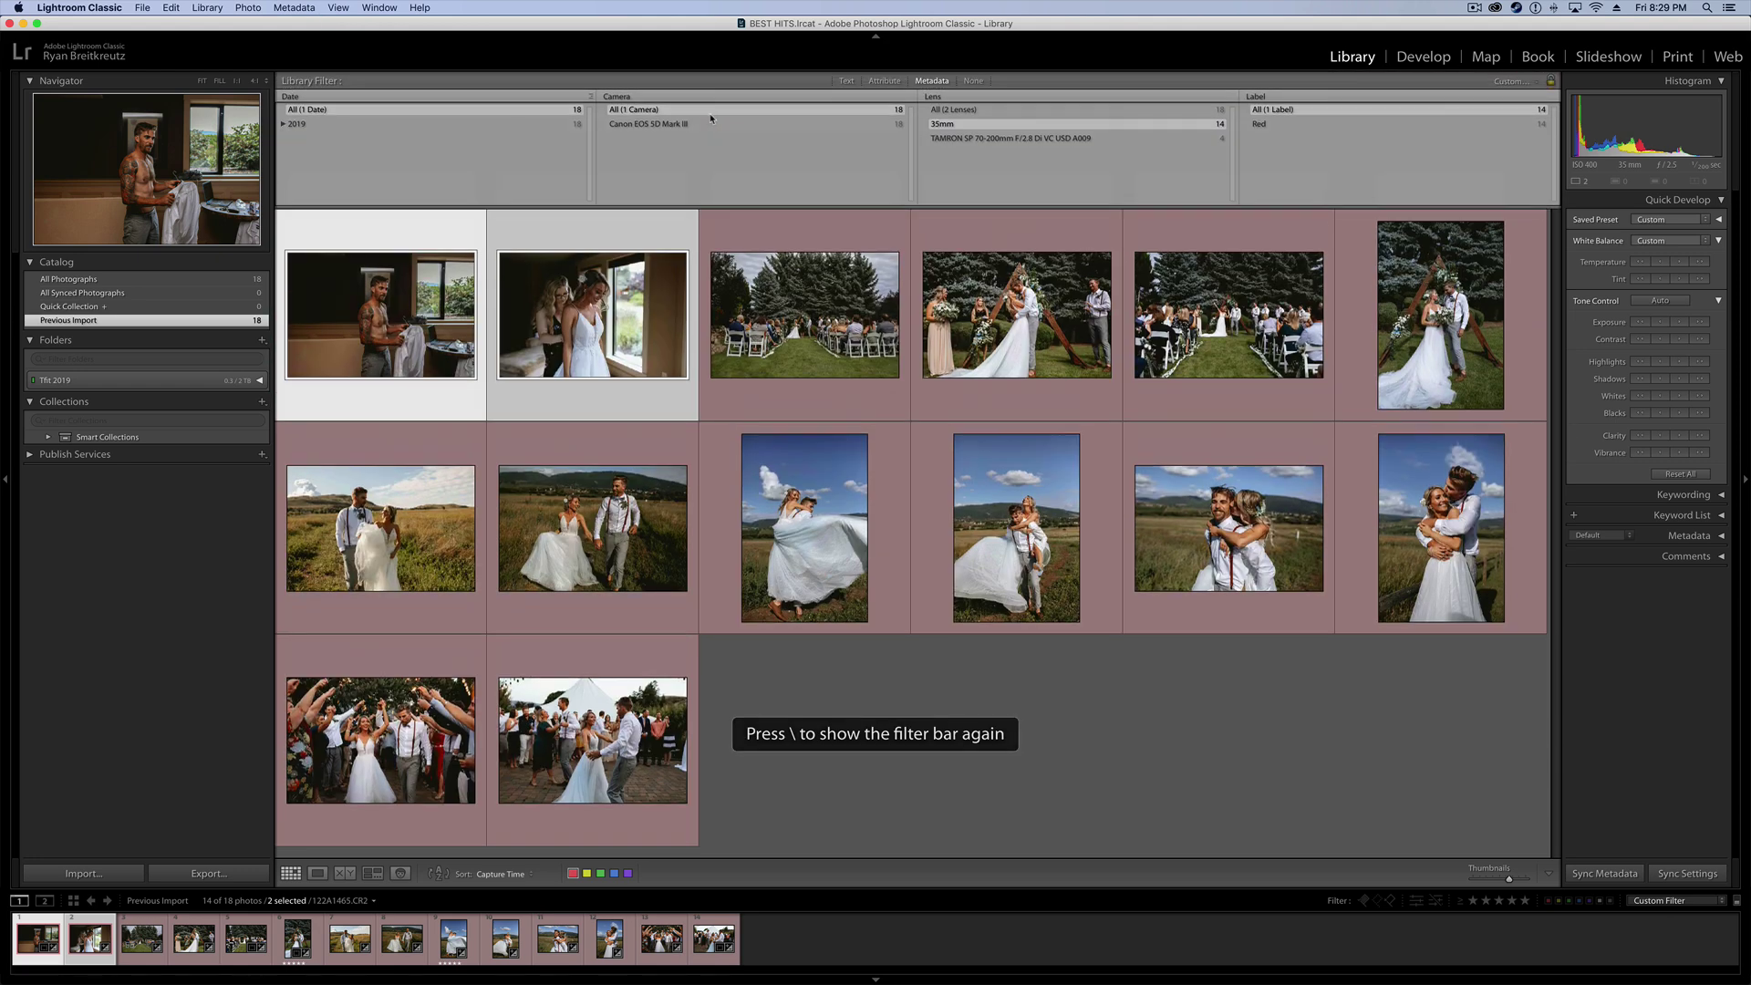
click(345, 5)
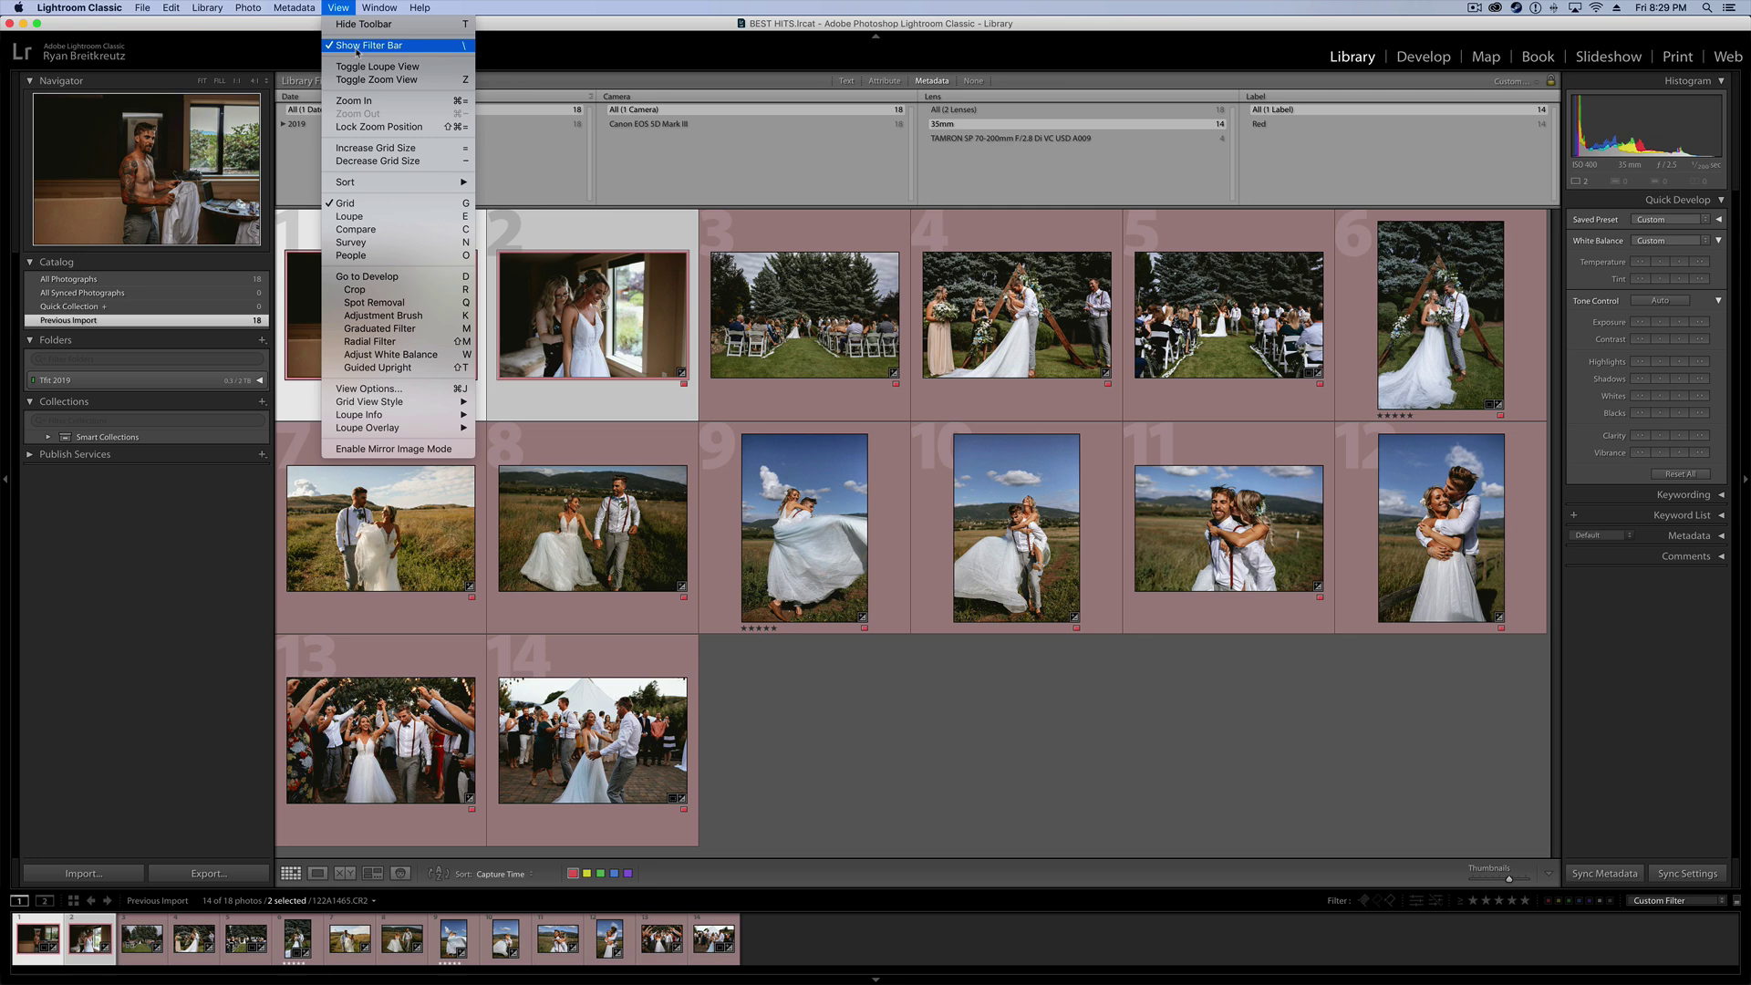
click(854, 673)
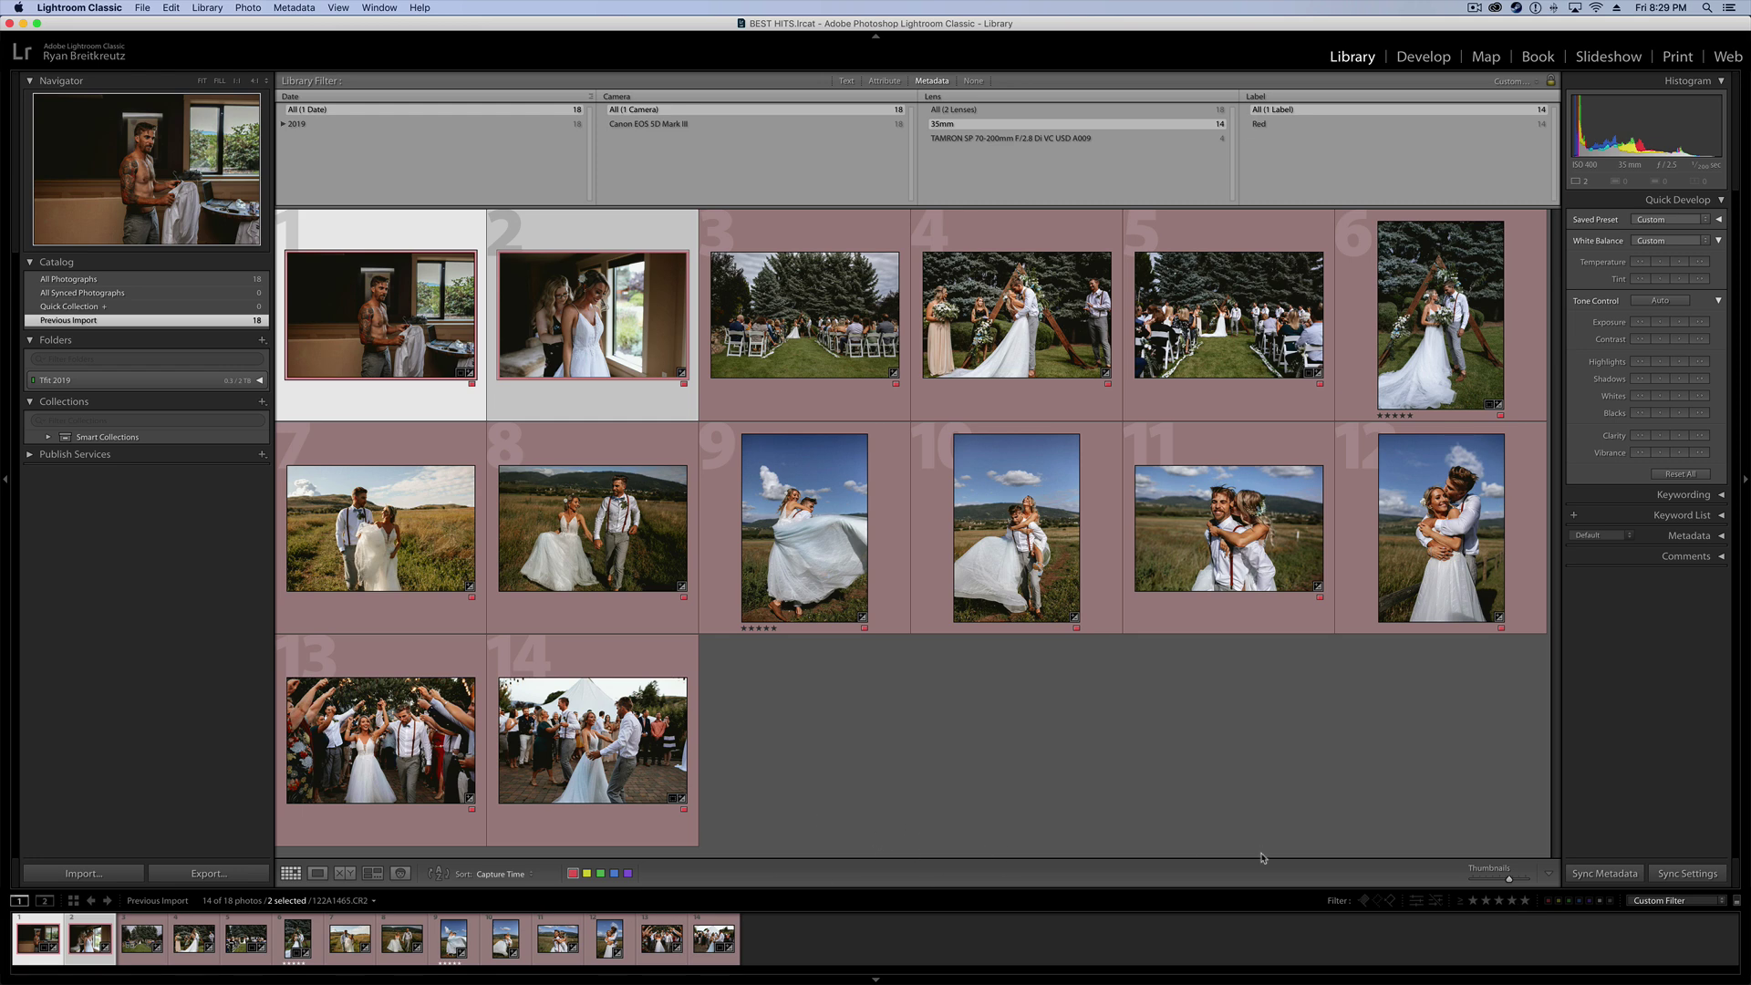
Toggle the toolbar off and on with T and check the Sort menu, keeping Capture Time
key(t)
key(super+shift+h)
key(t)
key(super+shift+h)
click(492, 878)
mouse_move(510, 974)
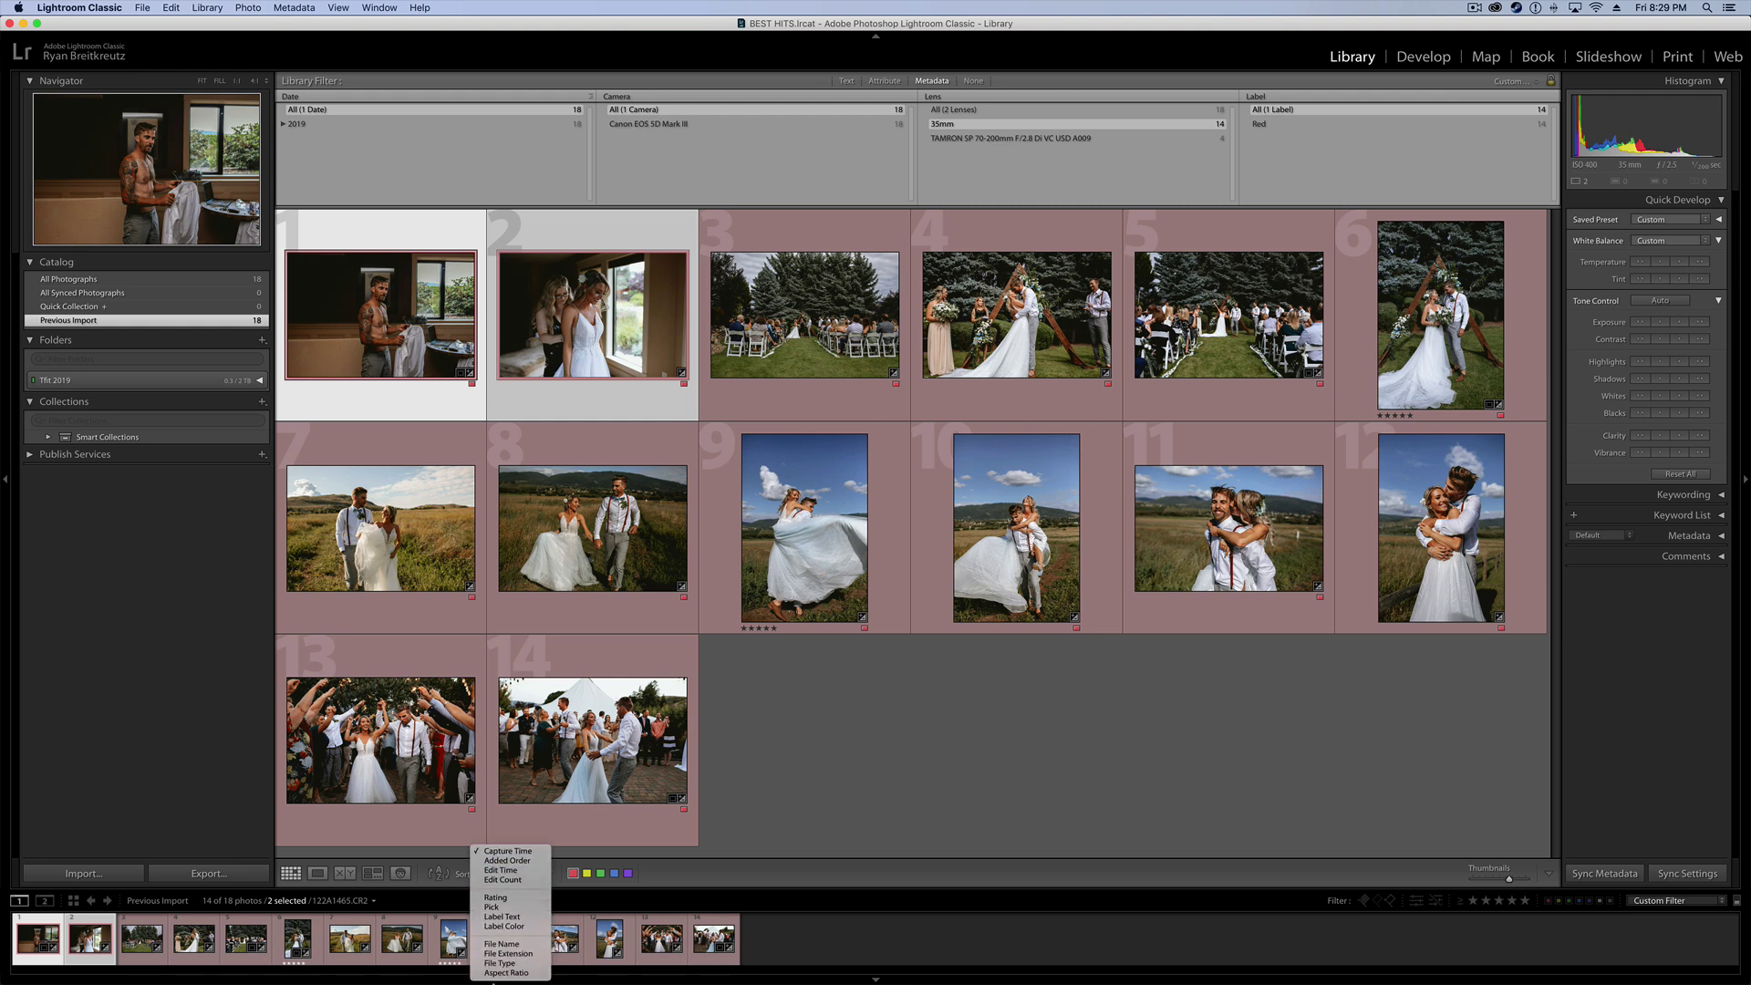
click(949, 759)
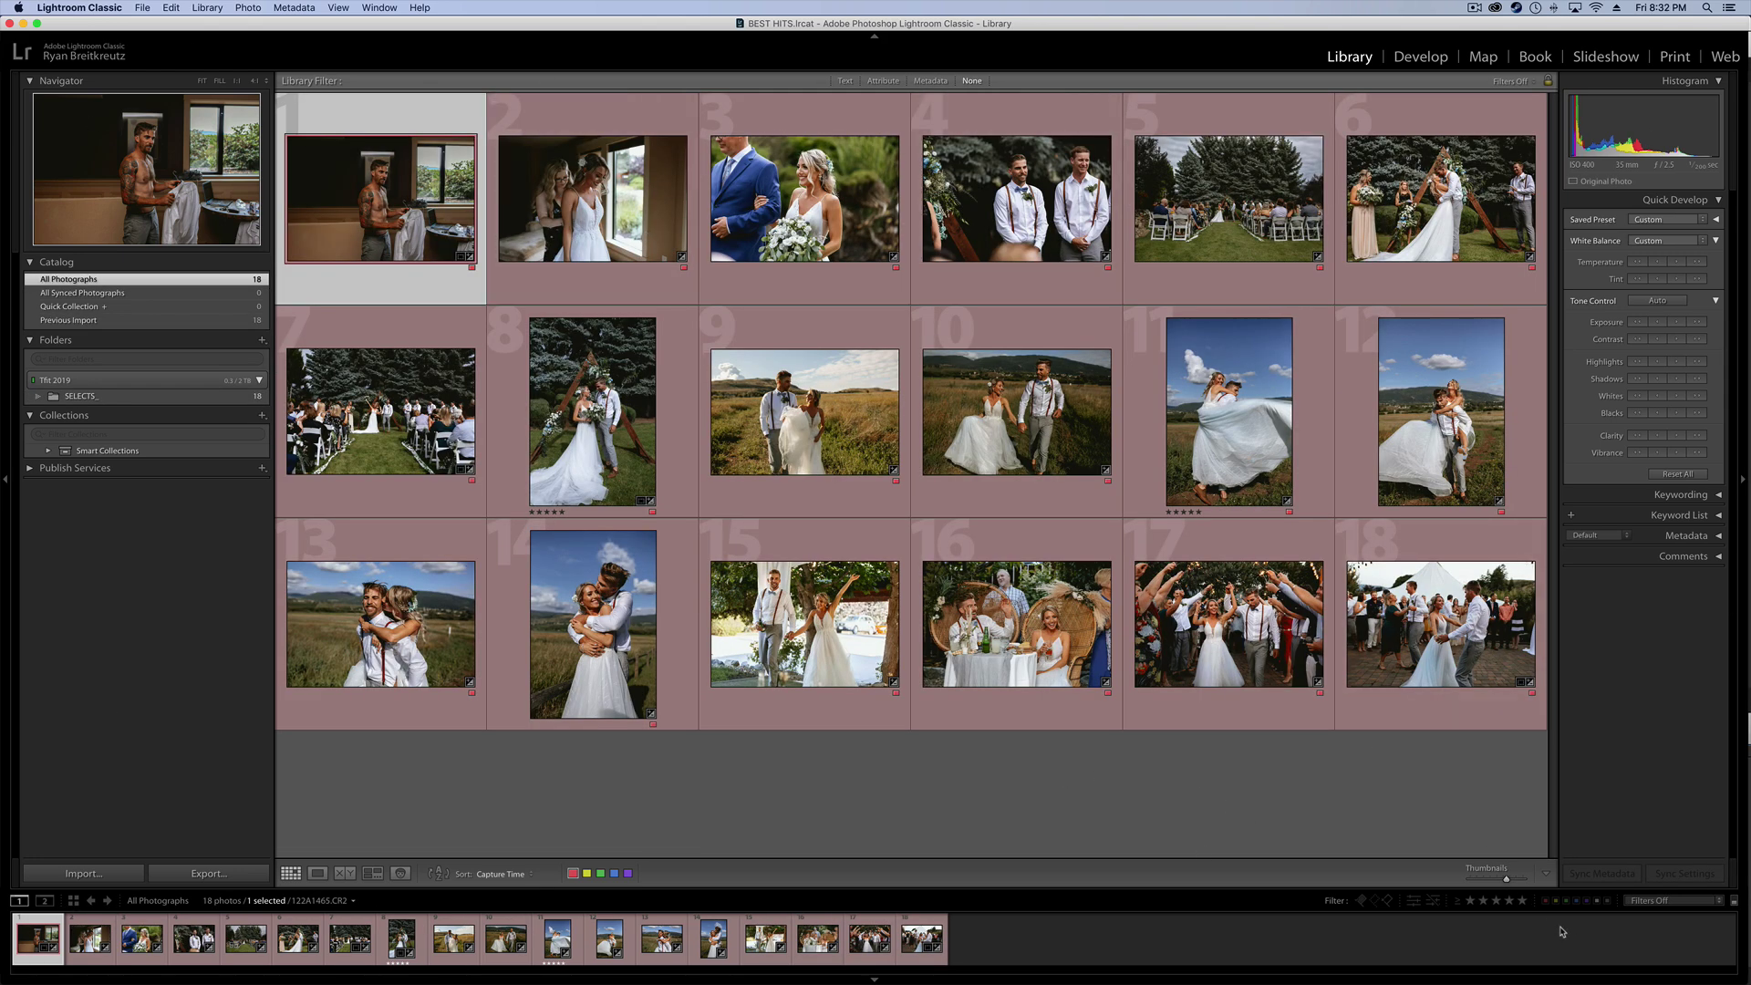
Collapse the filmstrip, restore it with F6, then hide it again
click(874, 979)
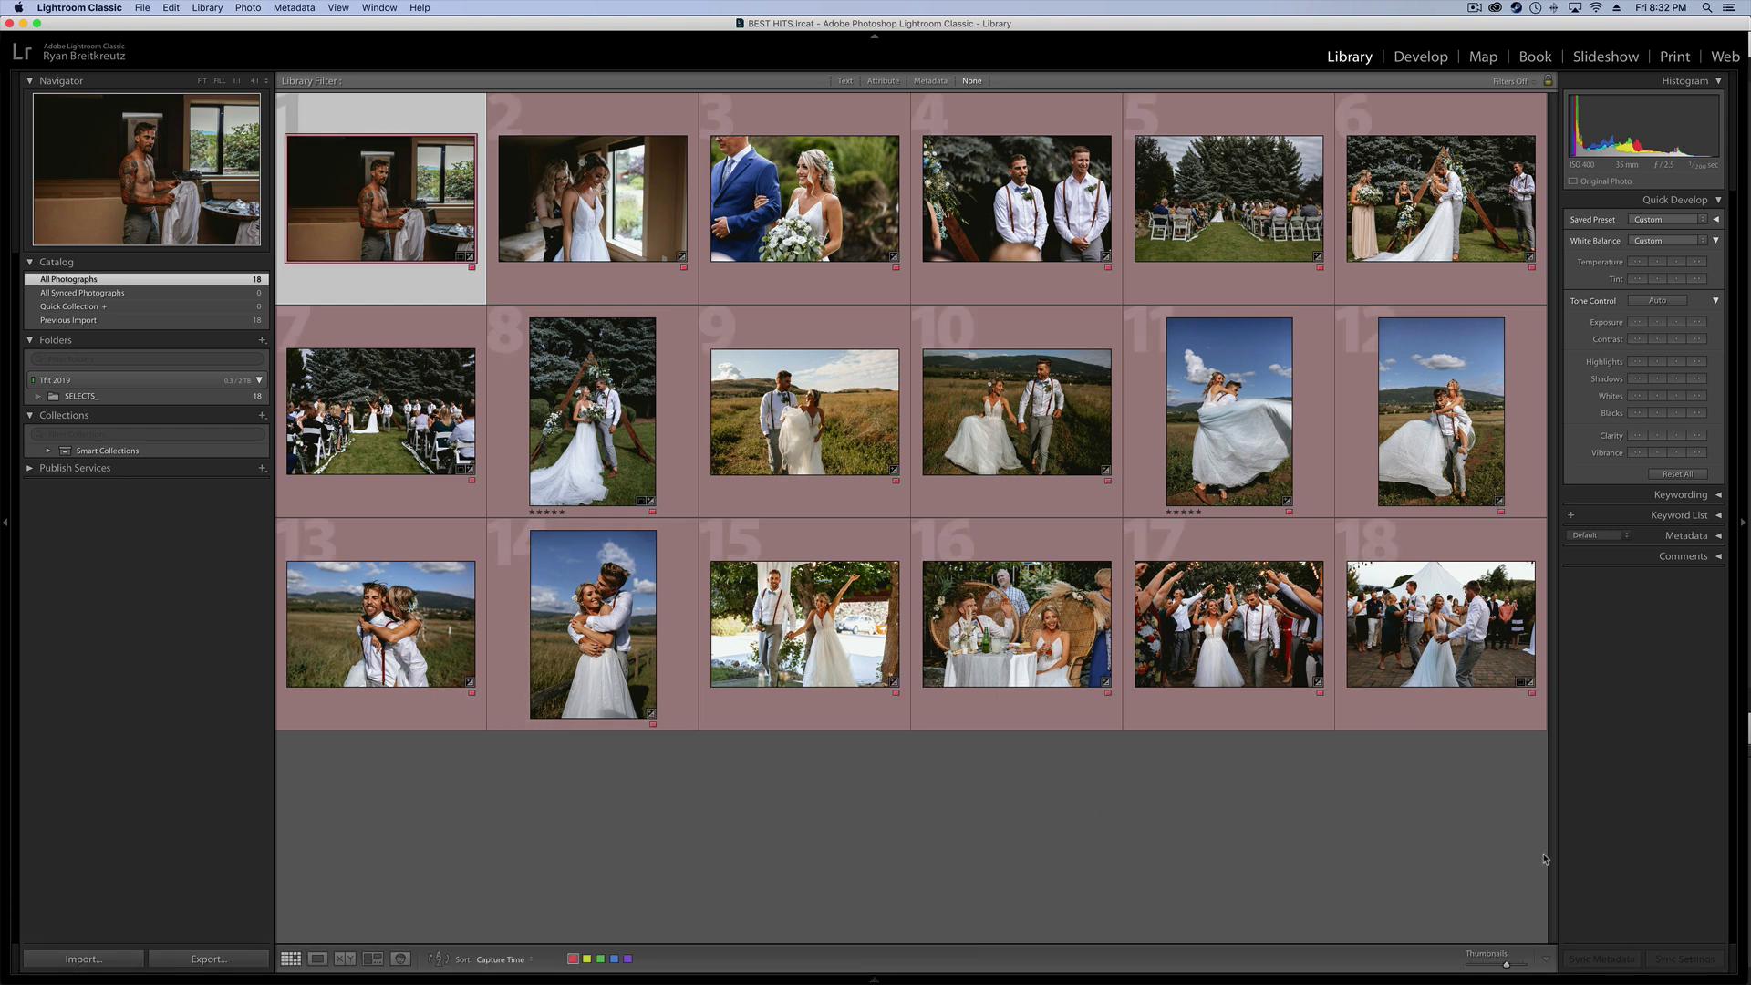
mouse_move(1468, 976)
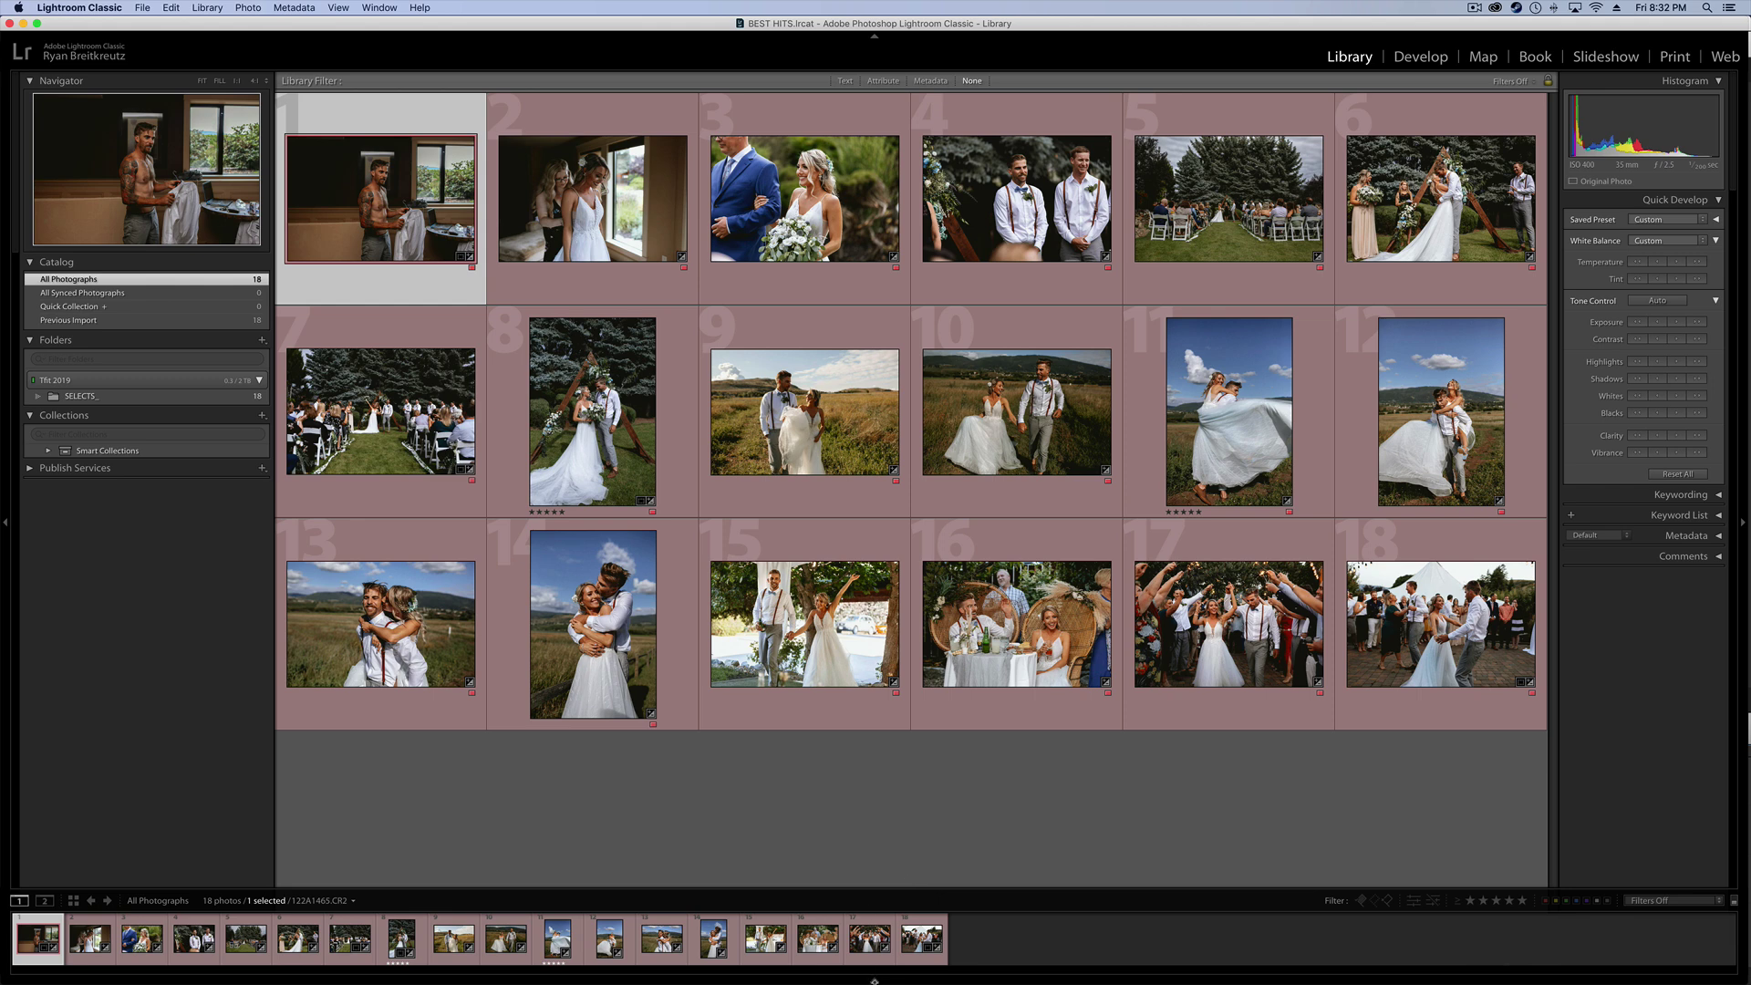
key(F6)
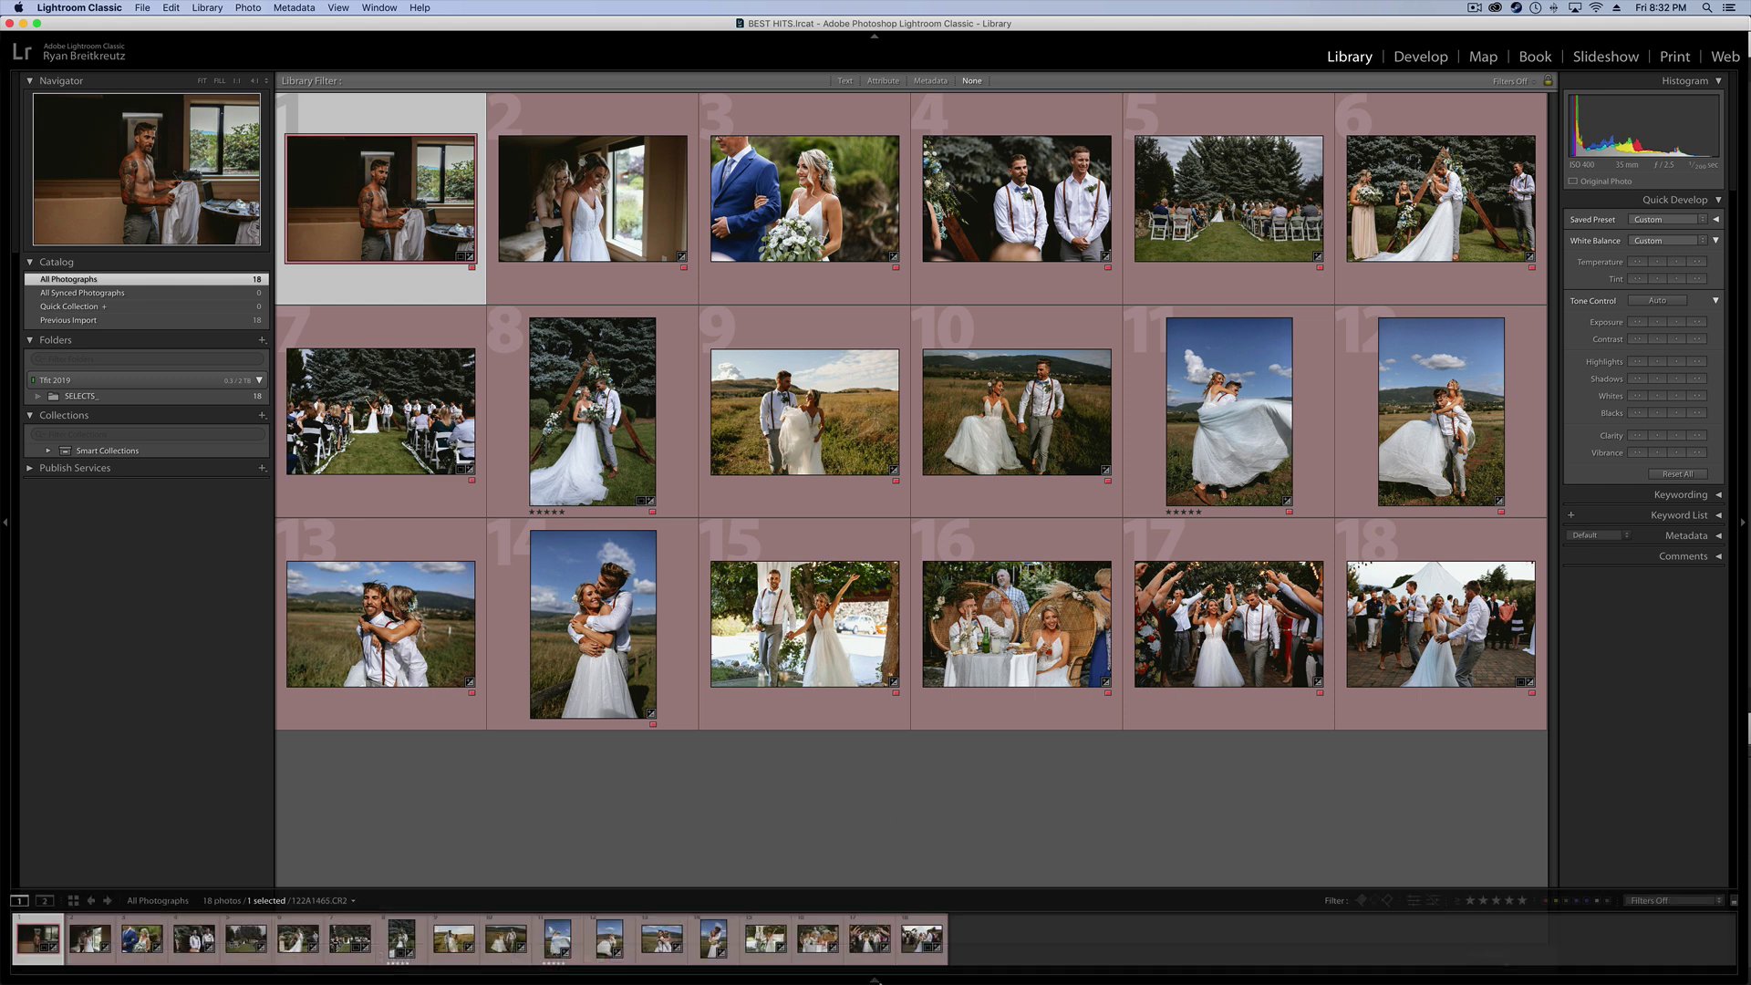
key(F6)
mouse_move(867, 982)
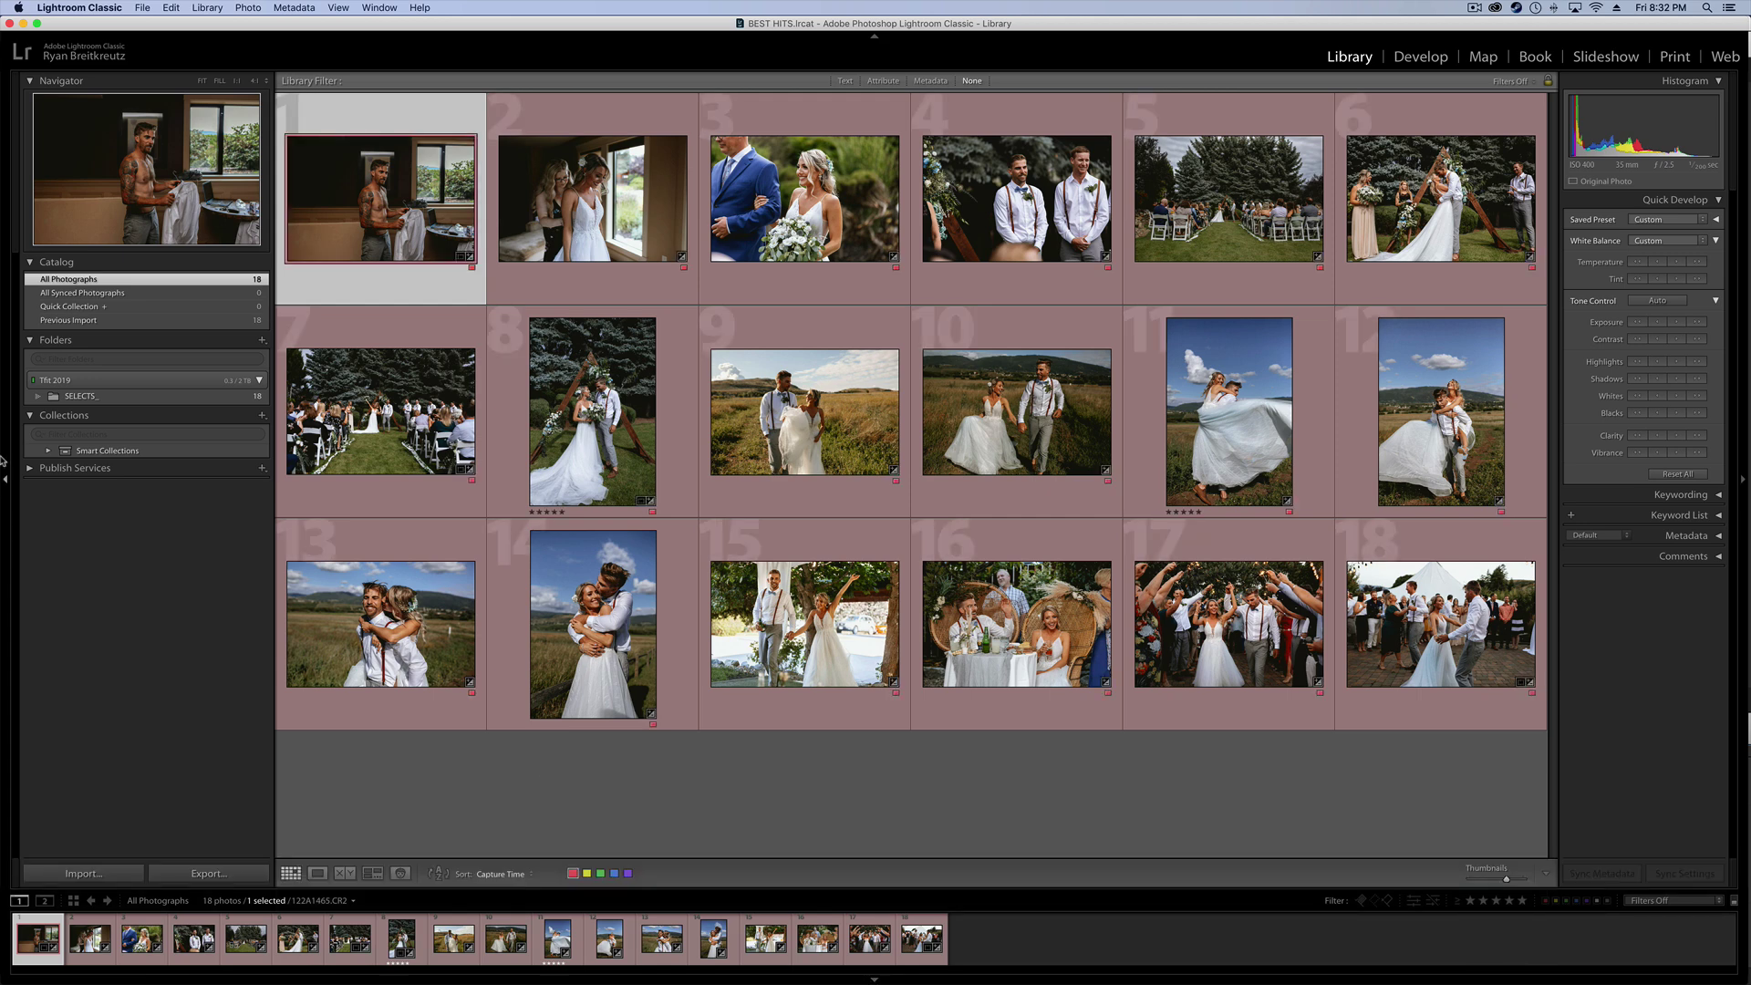
Hide the left panel, module picker, right panel and filmstrip, and enlarge the grid thumbnails
click(5, 480)
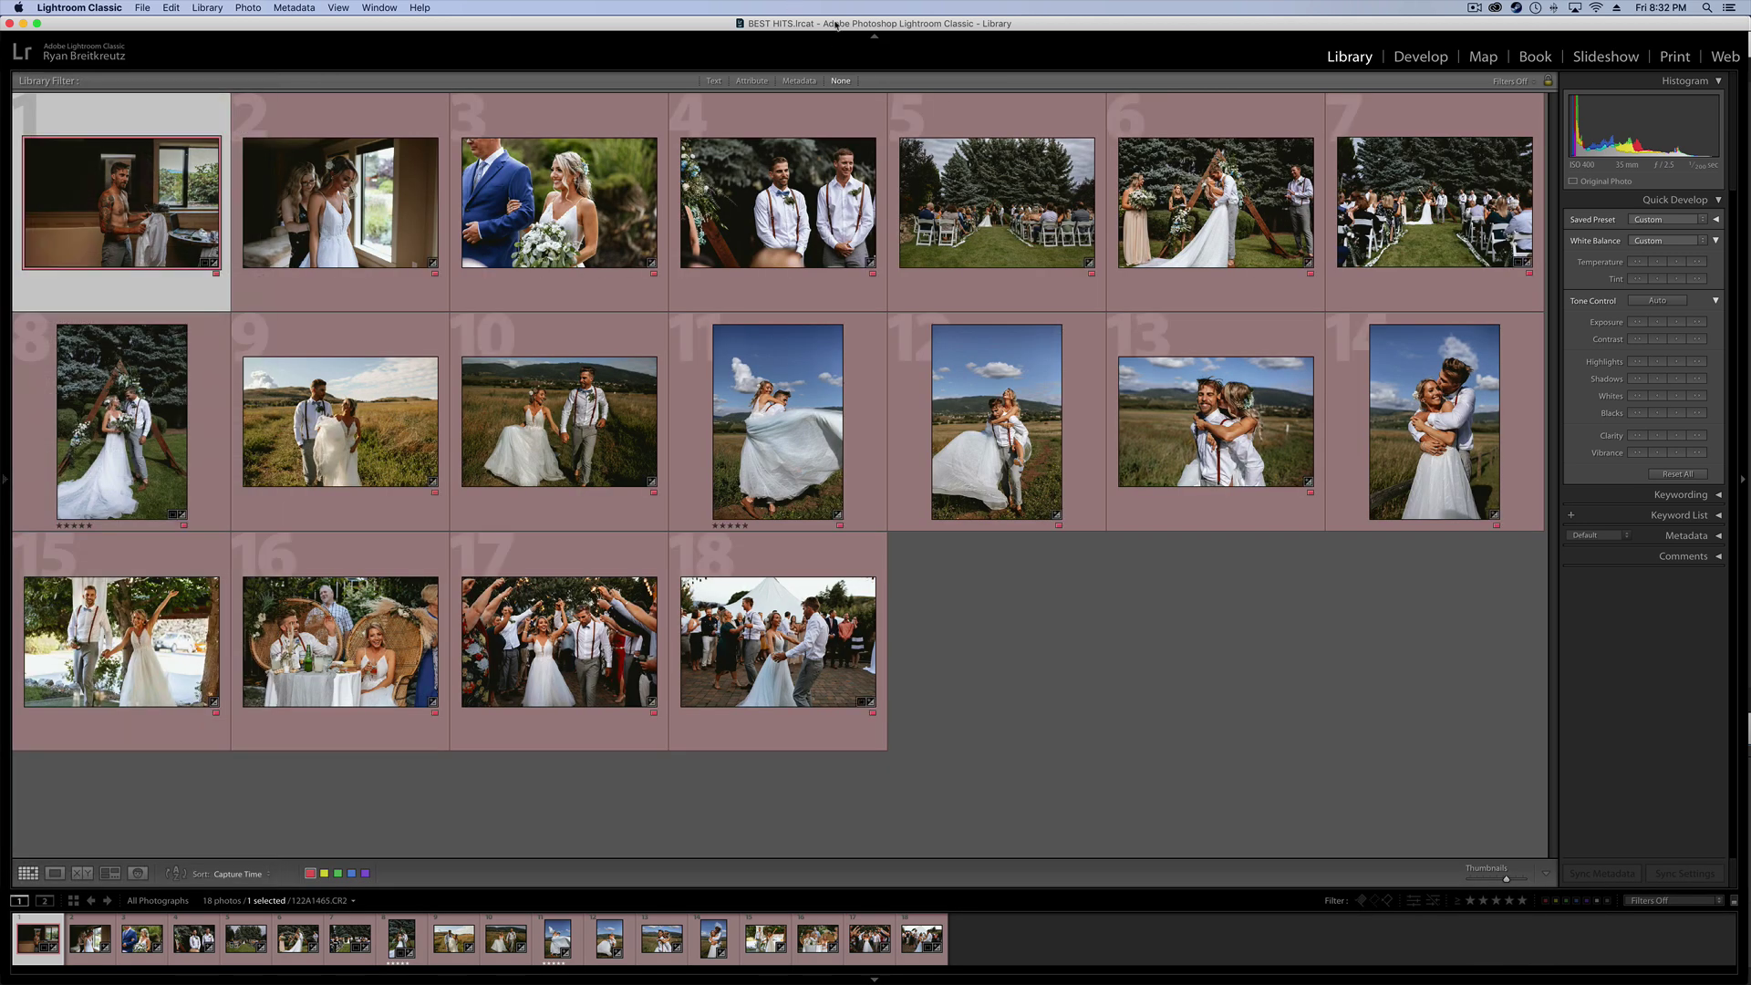
click(874, 39)
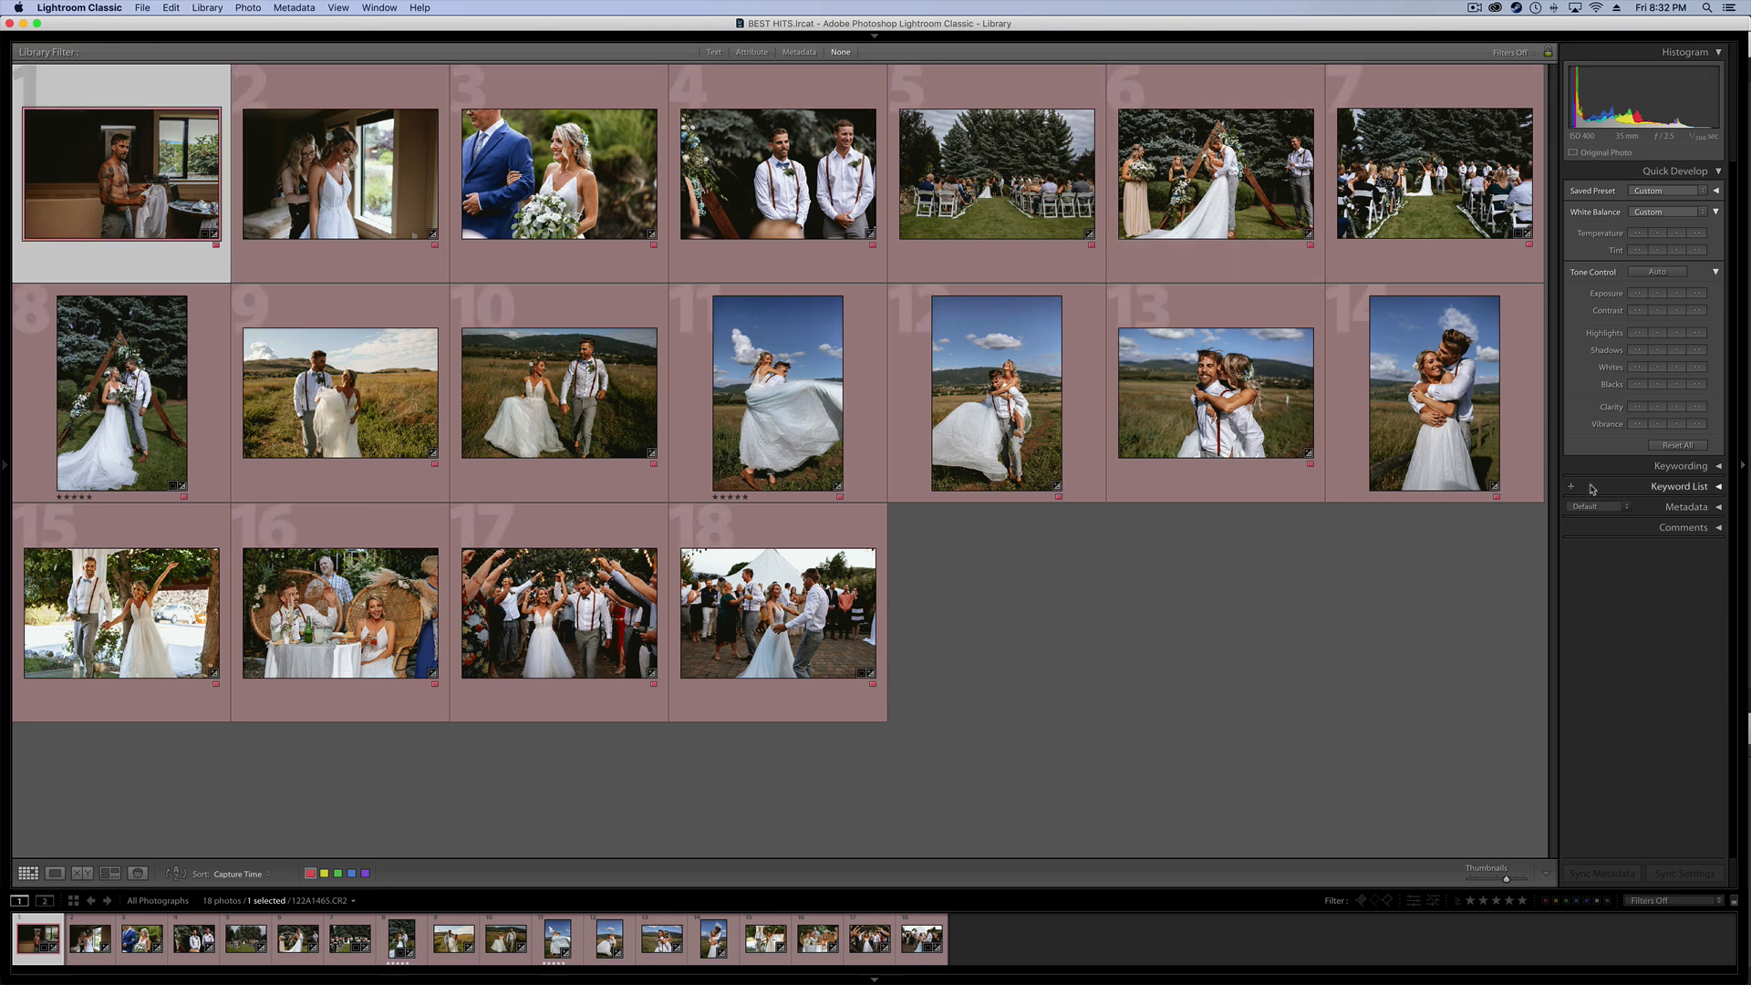
click(1743, 467)
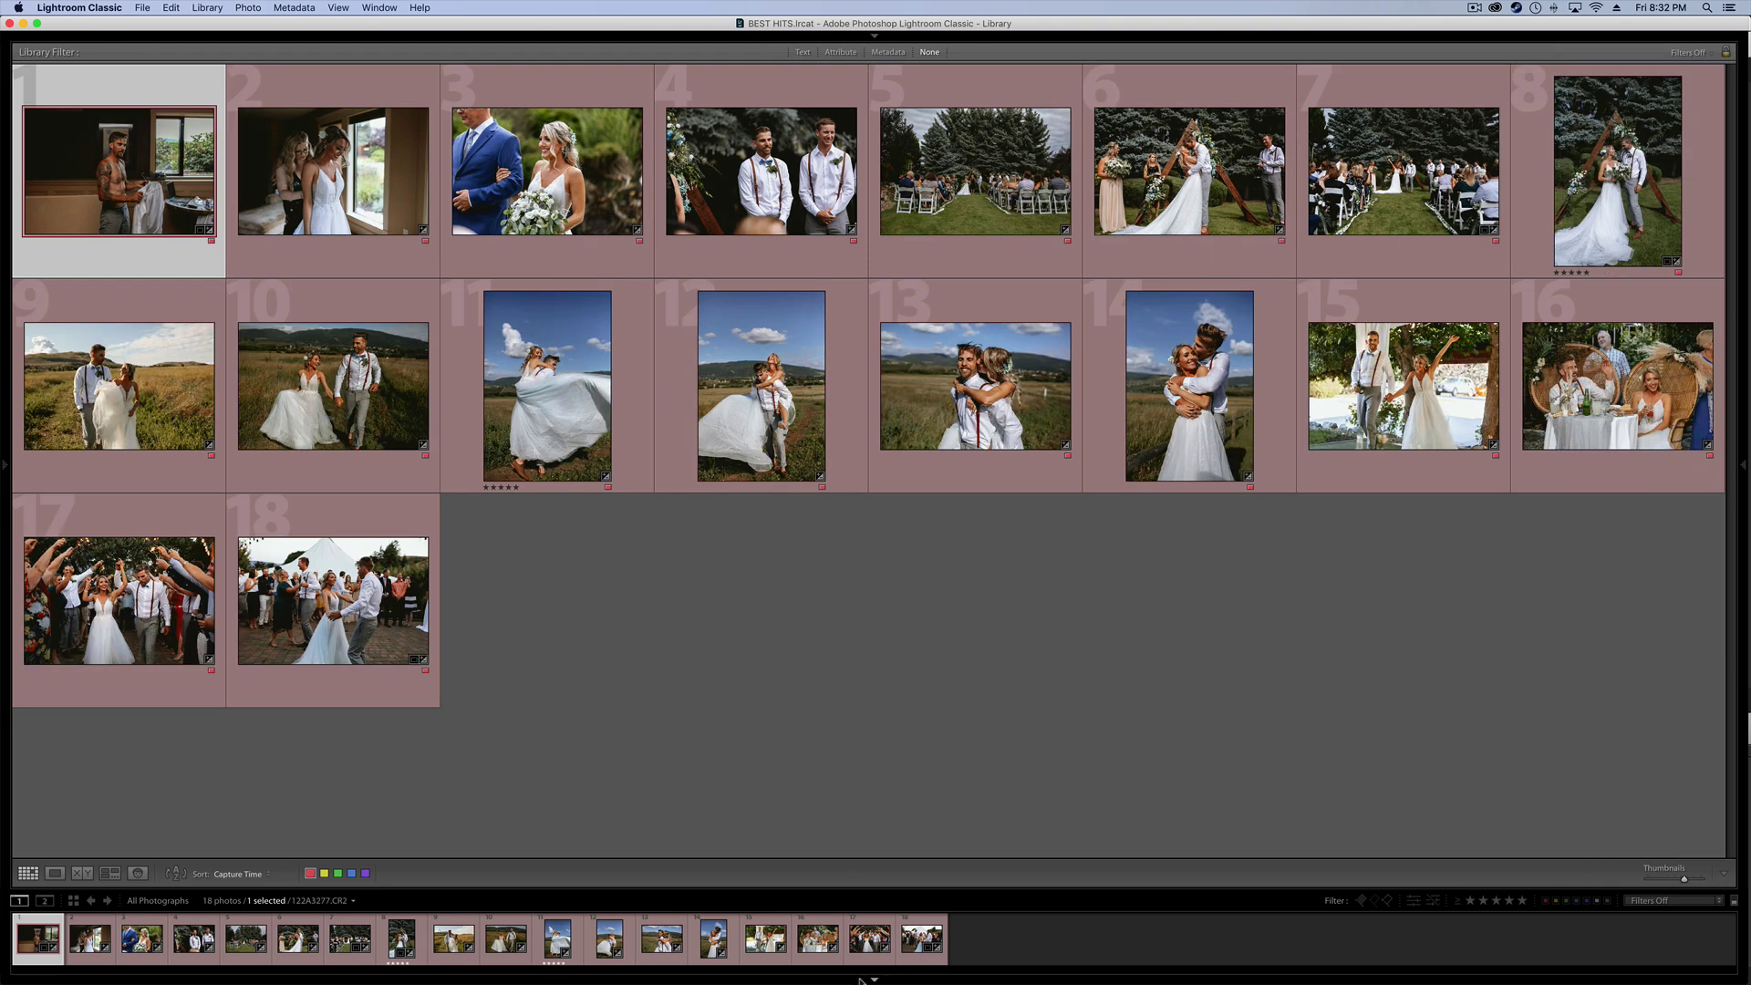
click(874, 979)
click(874, 979)
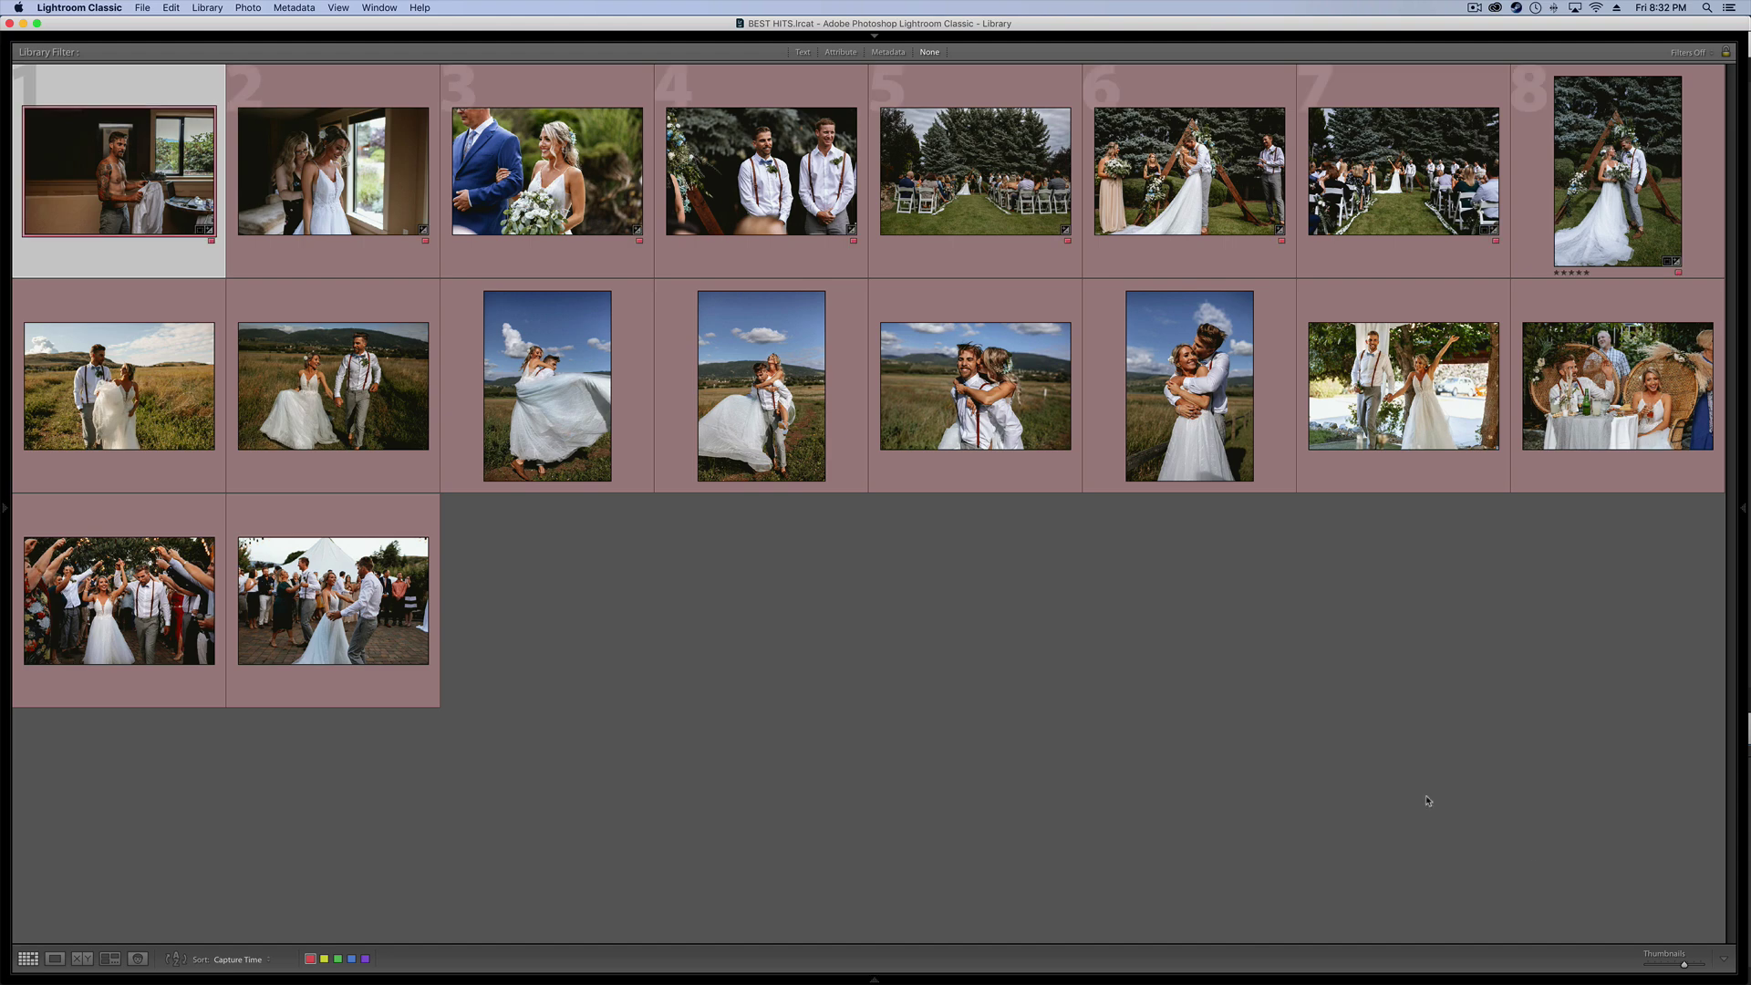
click(1699, 967)
drag(1698, 967, 1694, 967)
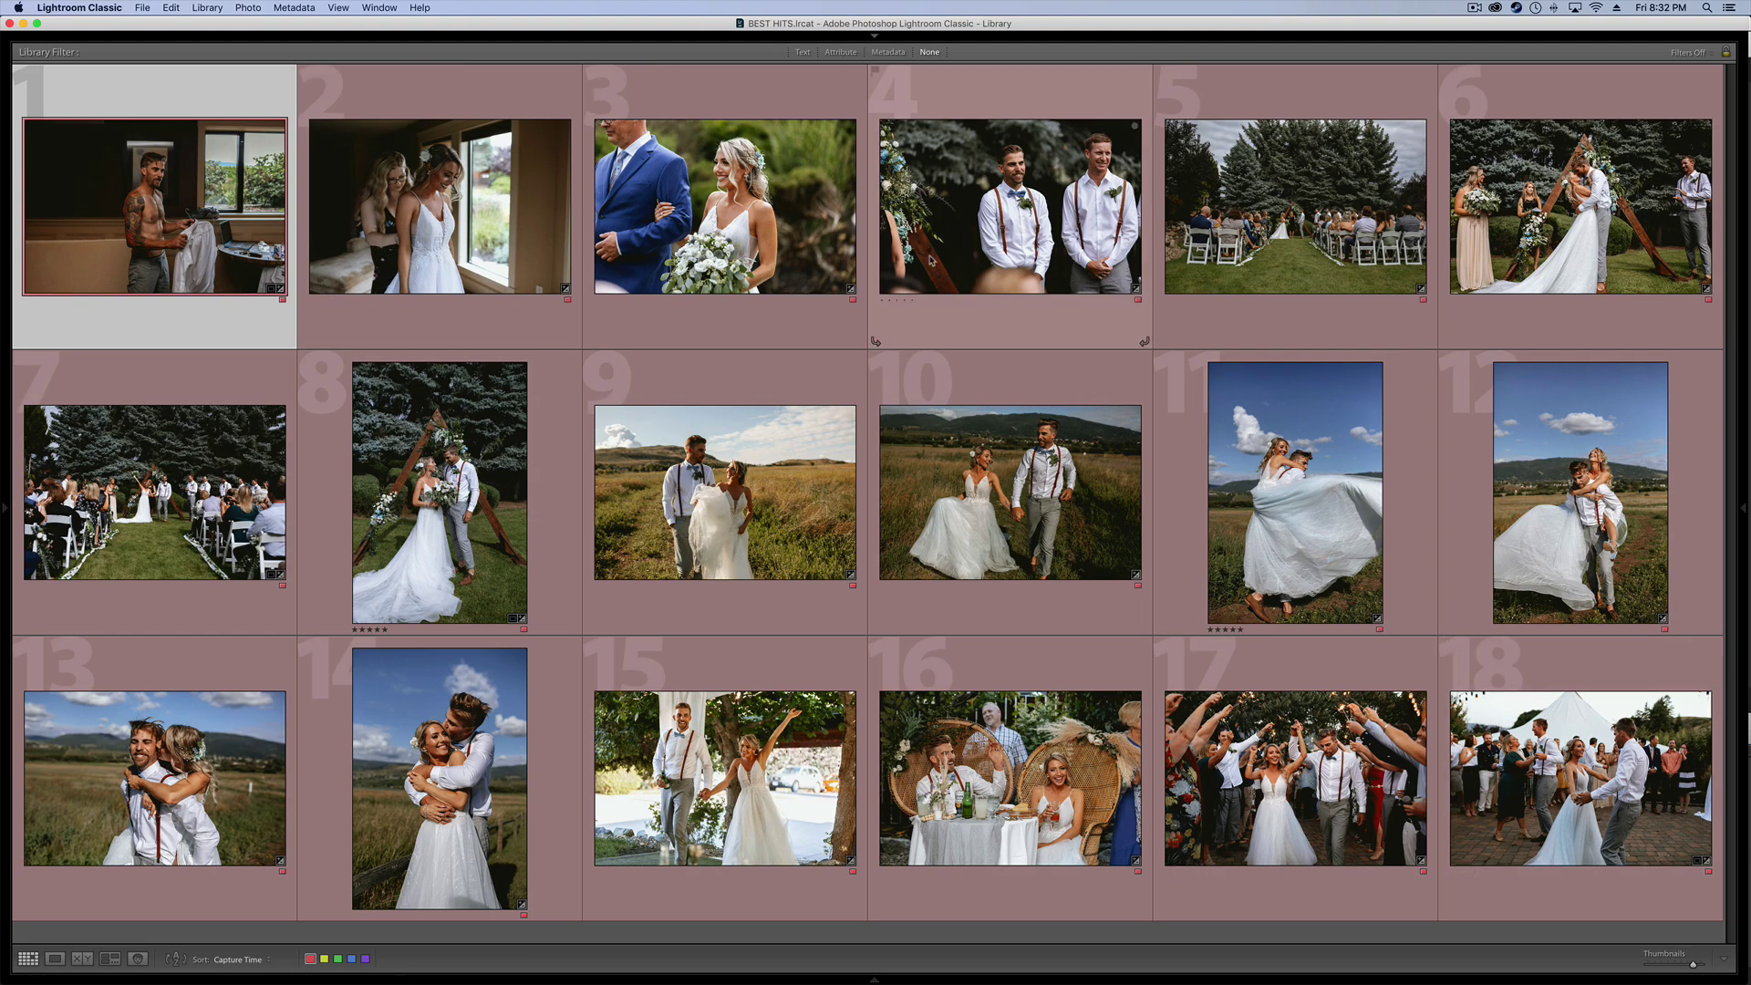
Restore the right panel, module picker, left panel and filmstrip
click(1744, 544)
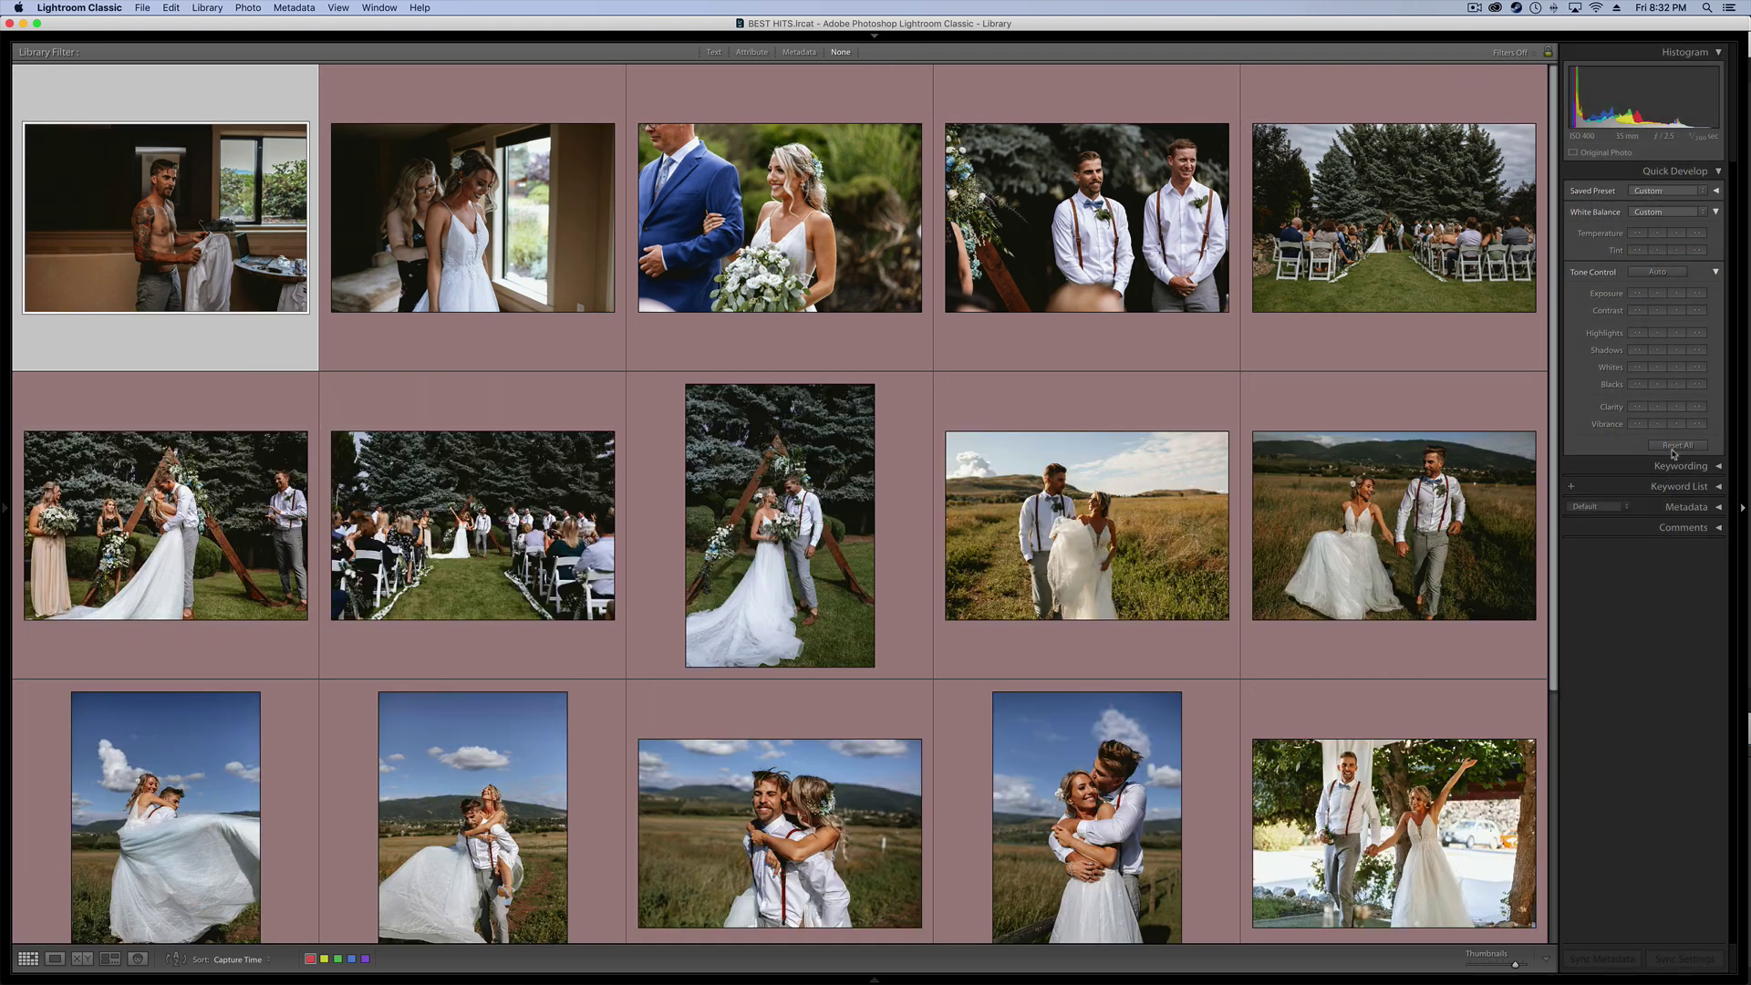
click(874, 37)
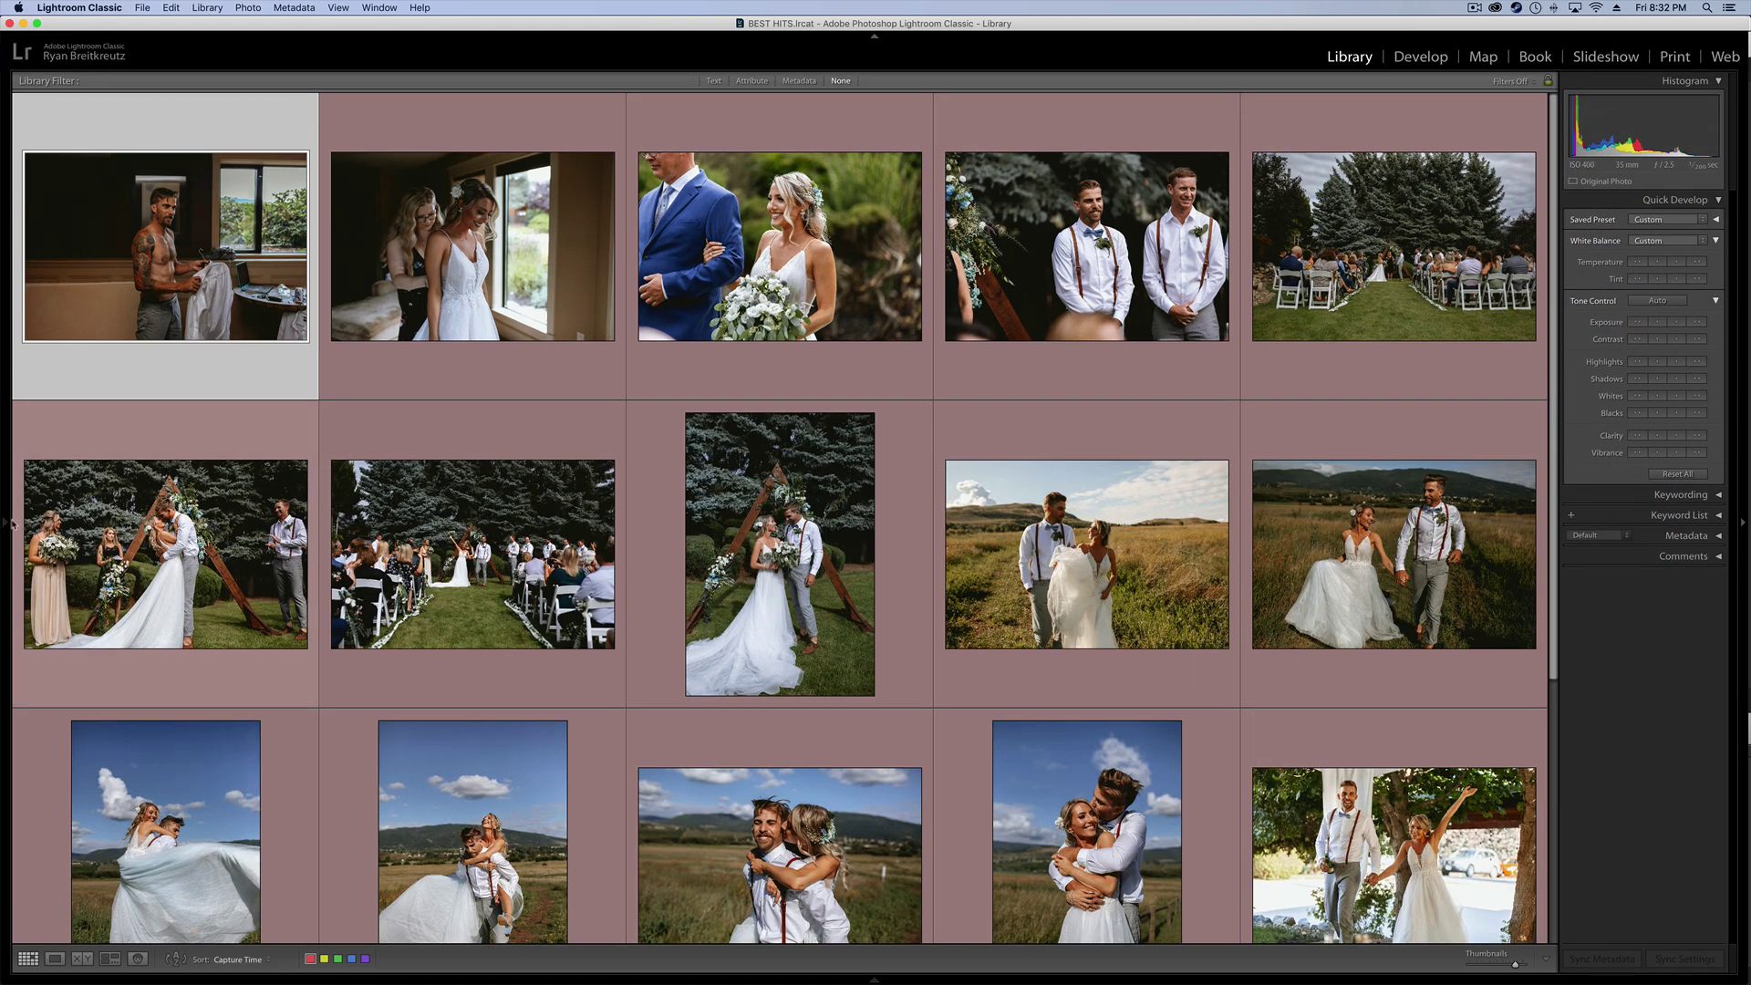
click(5, 521)
click(874, 980)
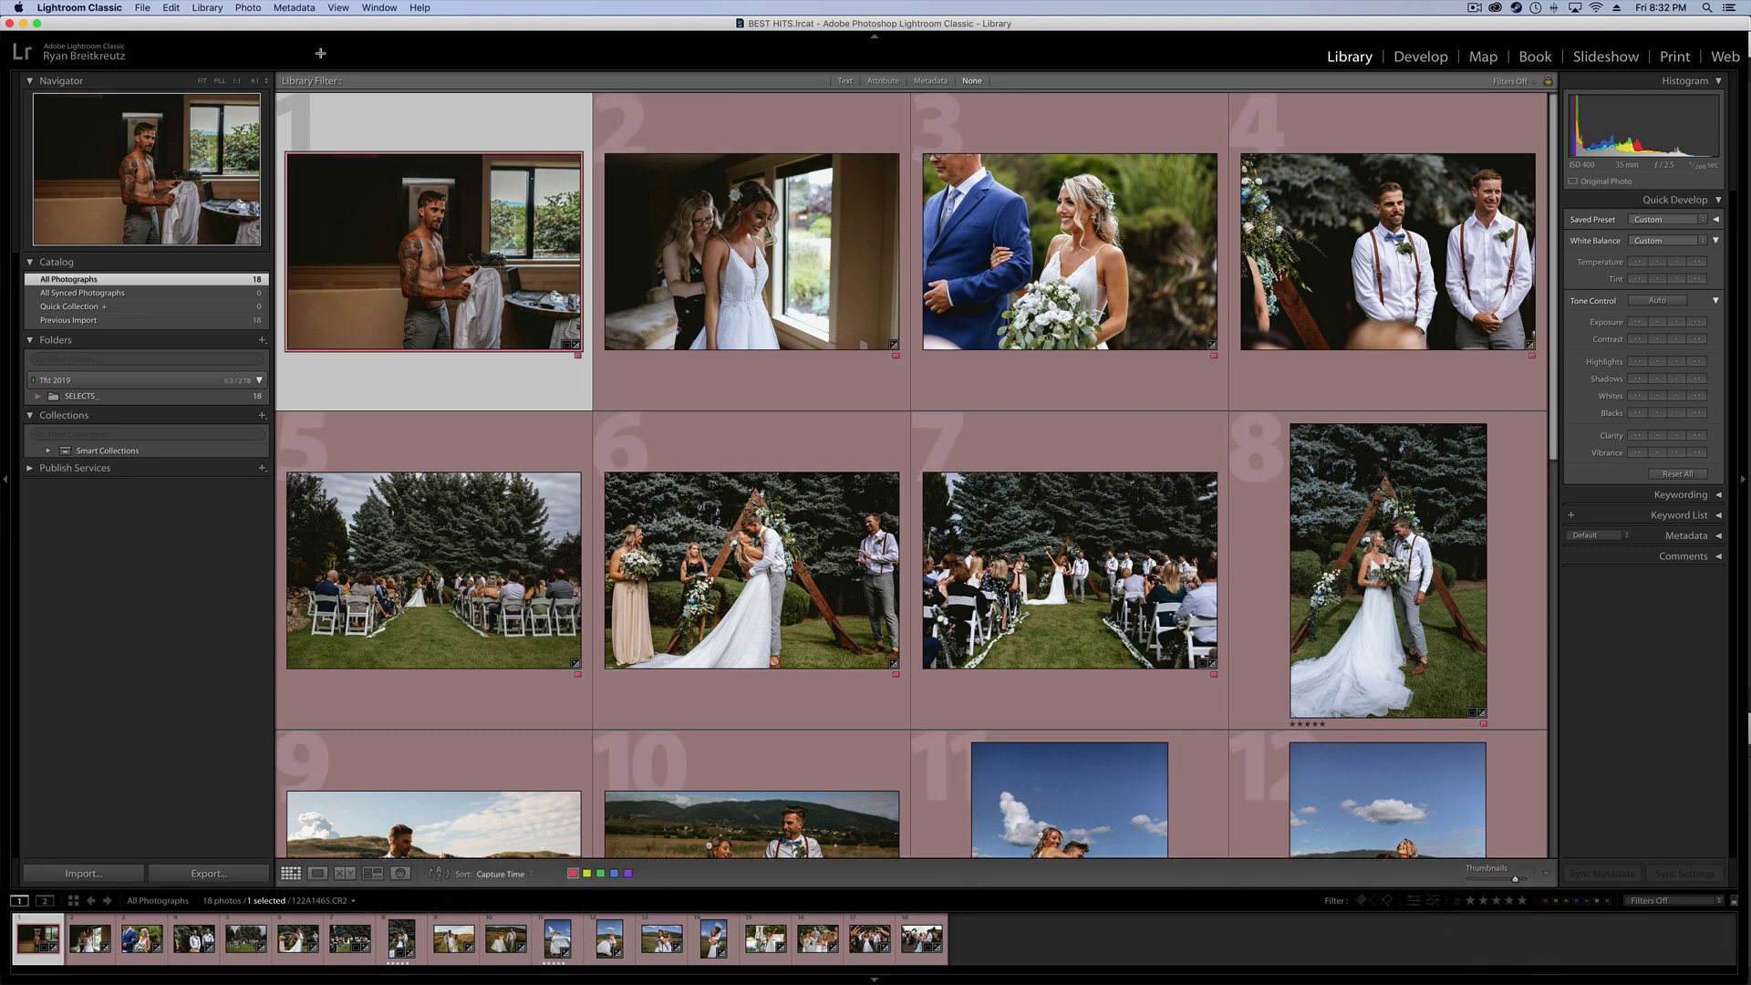
Hide every panel with Window > Panels > Toggle All Panels, then show them again
click(339, 7)
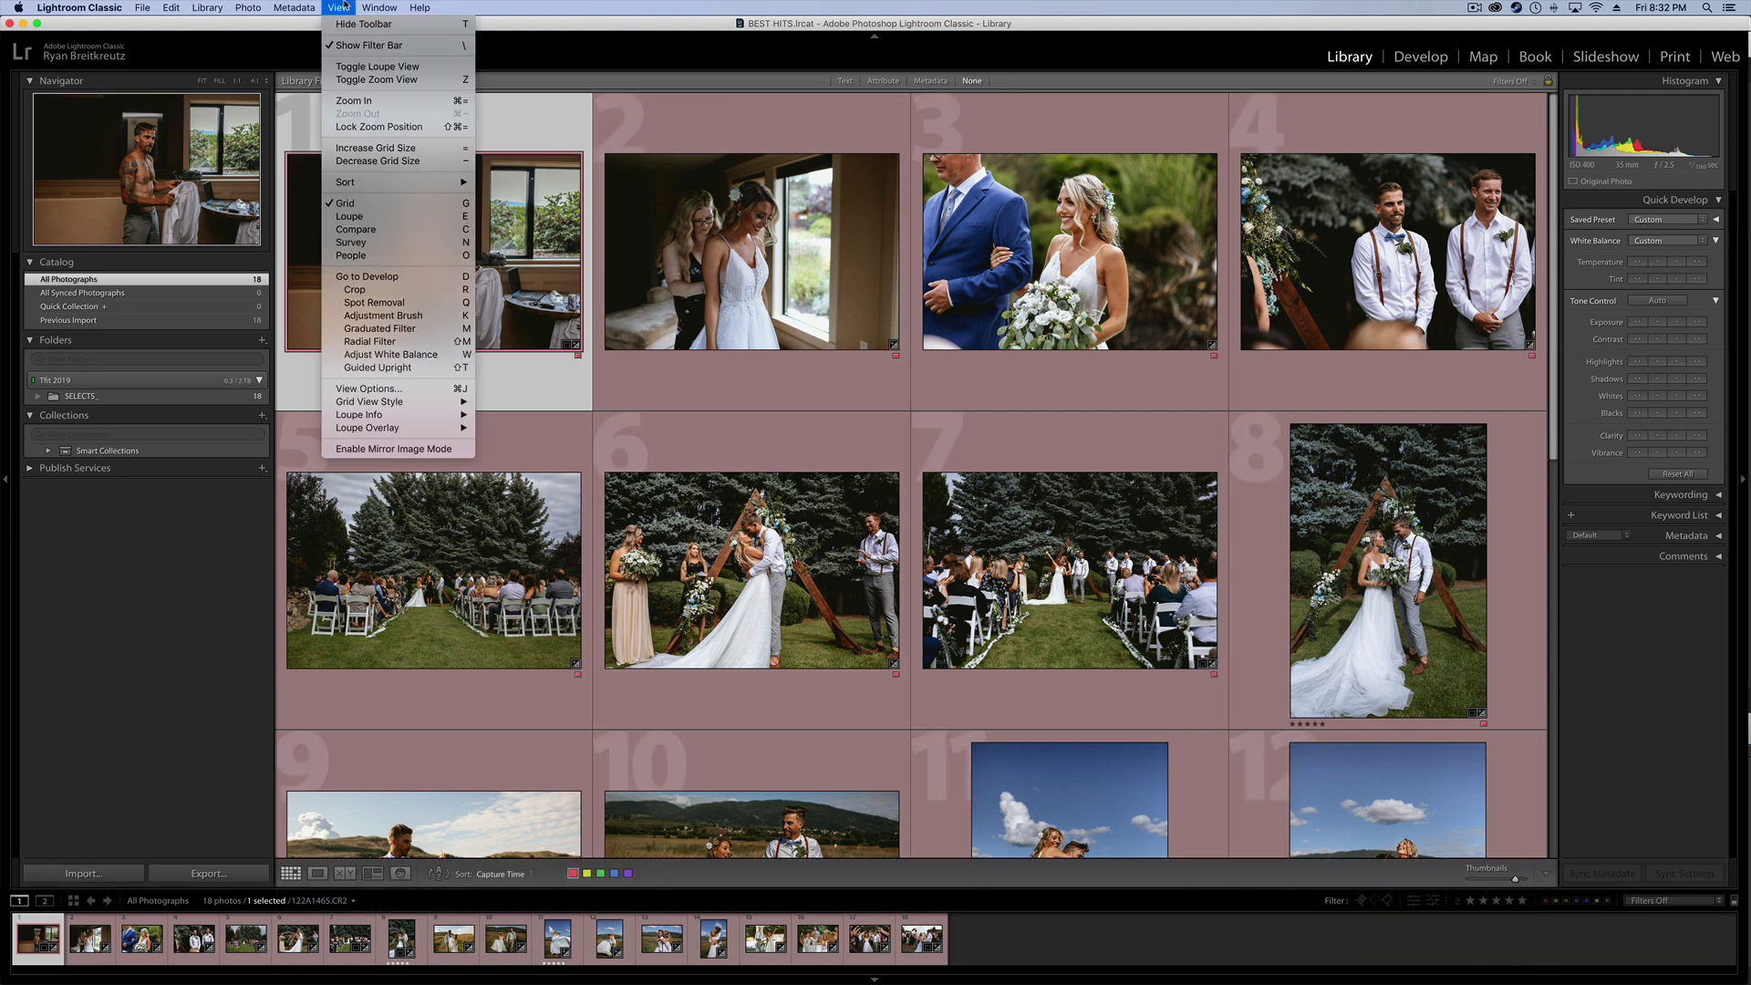
mouse_move(390, 5)
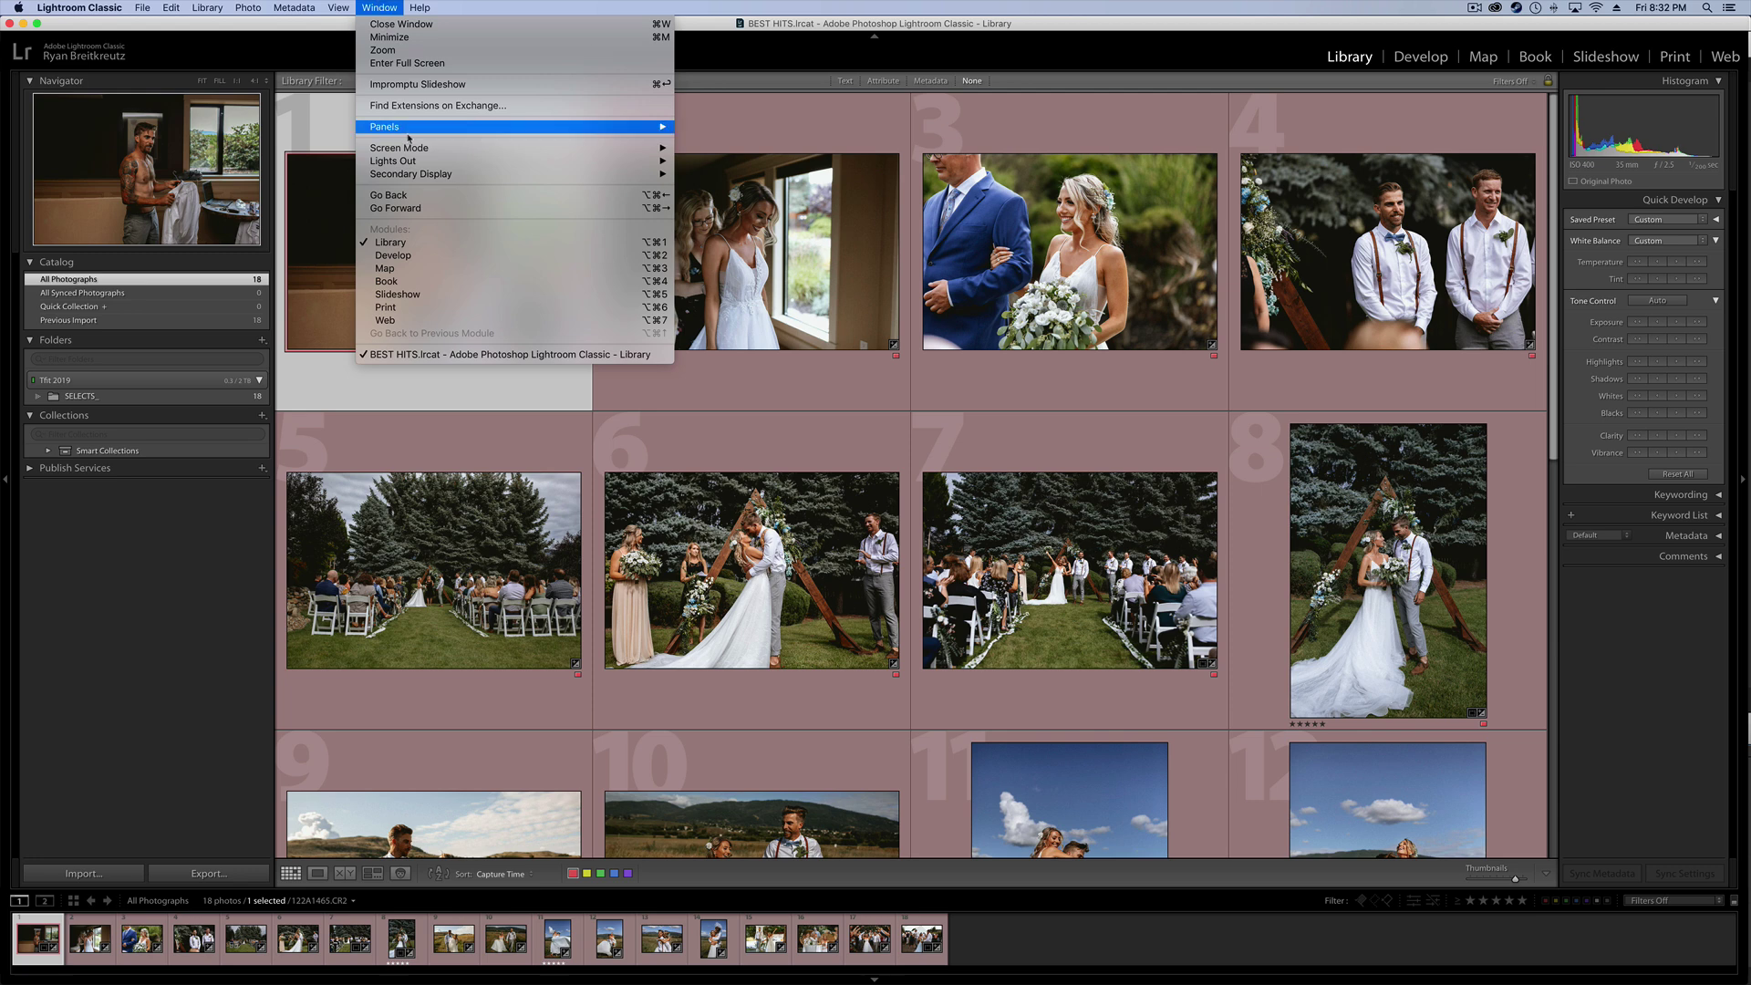
mouse_move(429, 126)
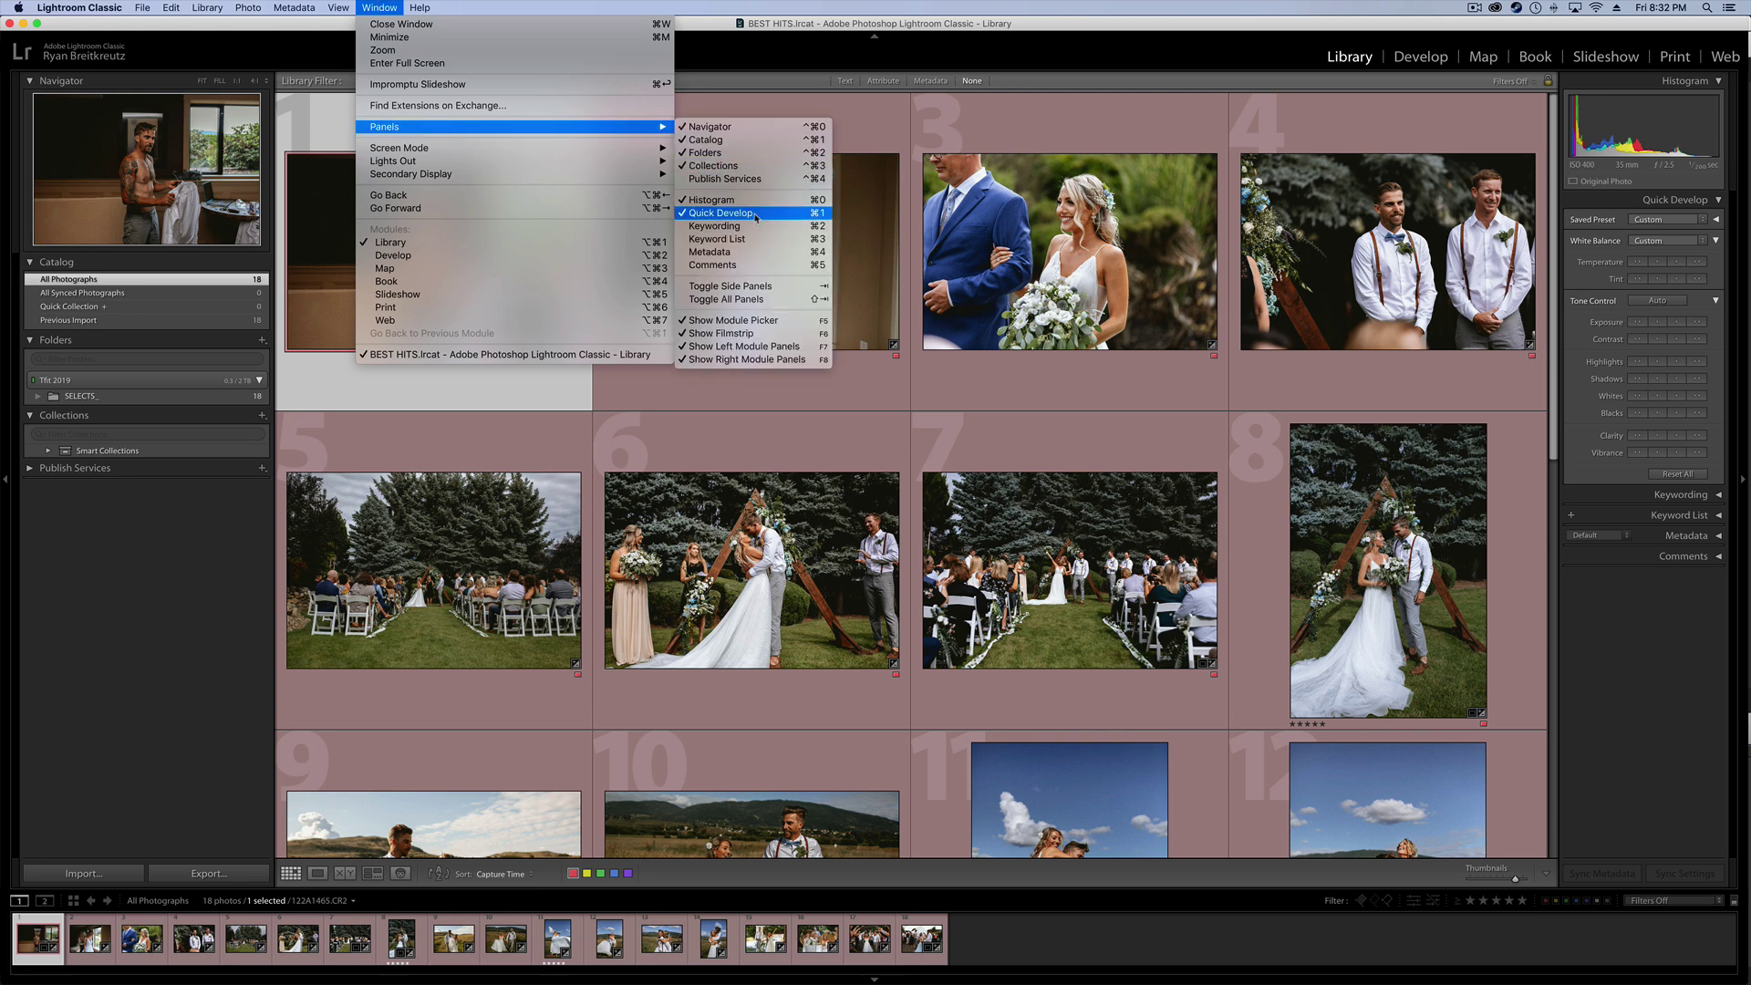
click(766, 300)
click(376, 7)
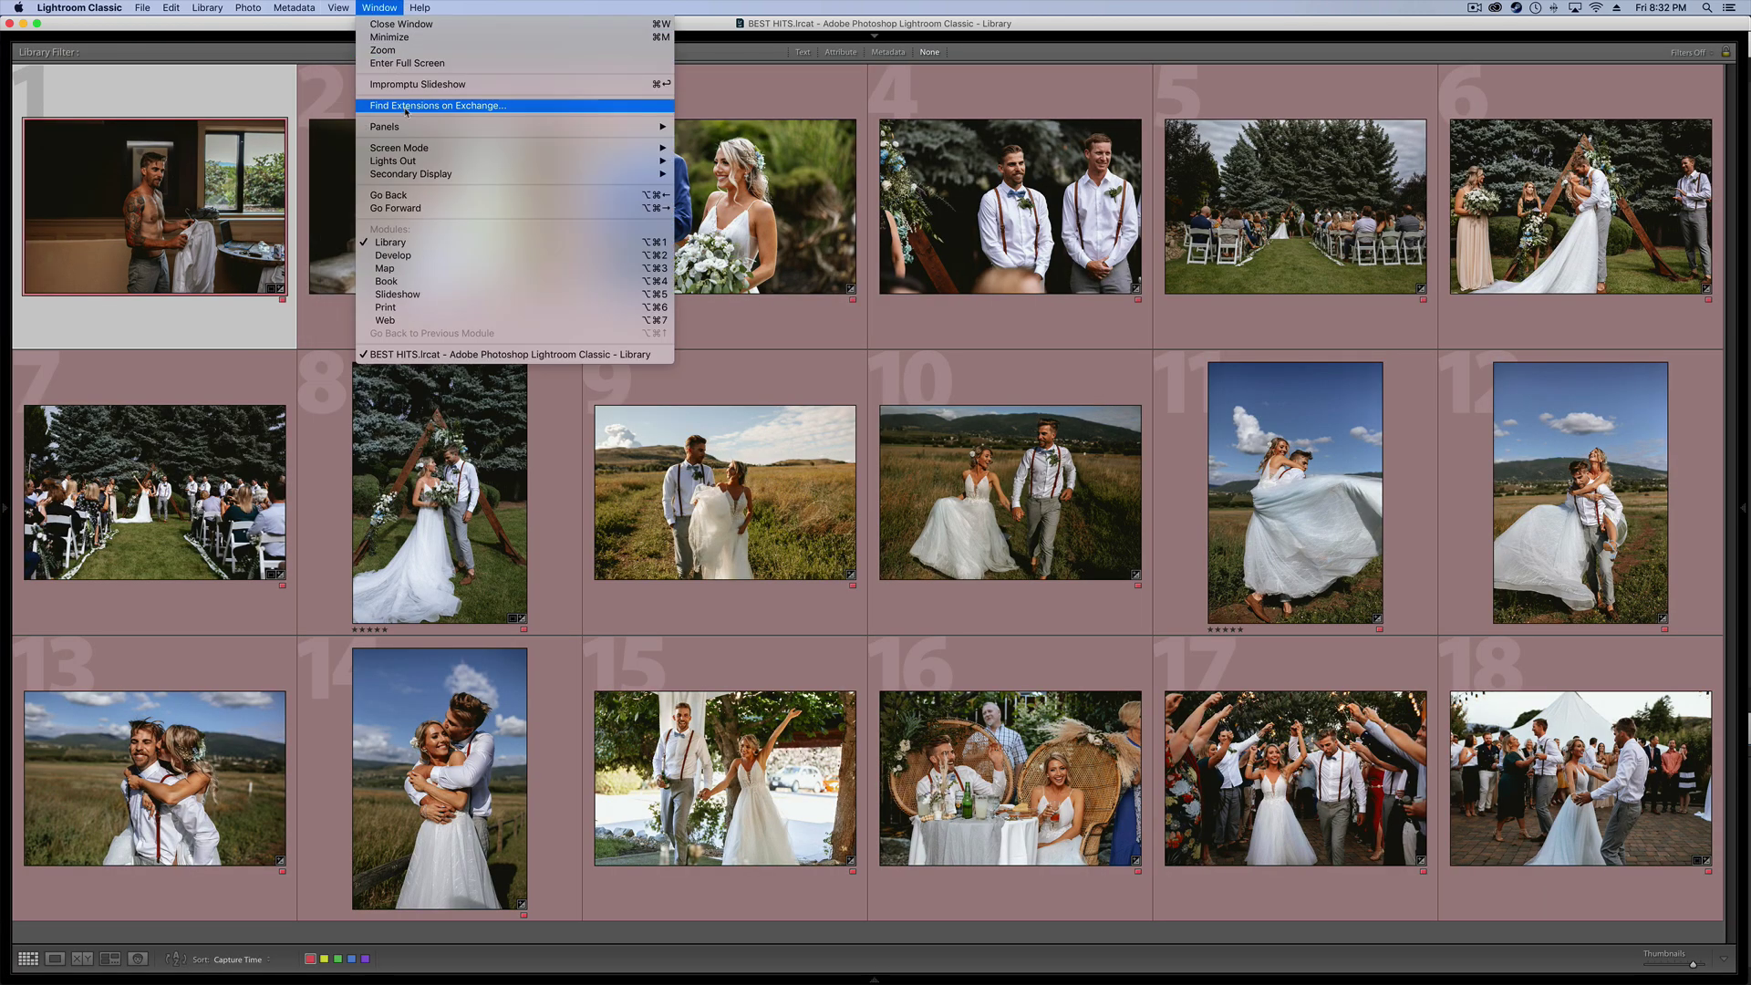
mouse_move(434, 150)
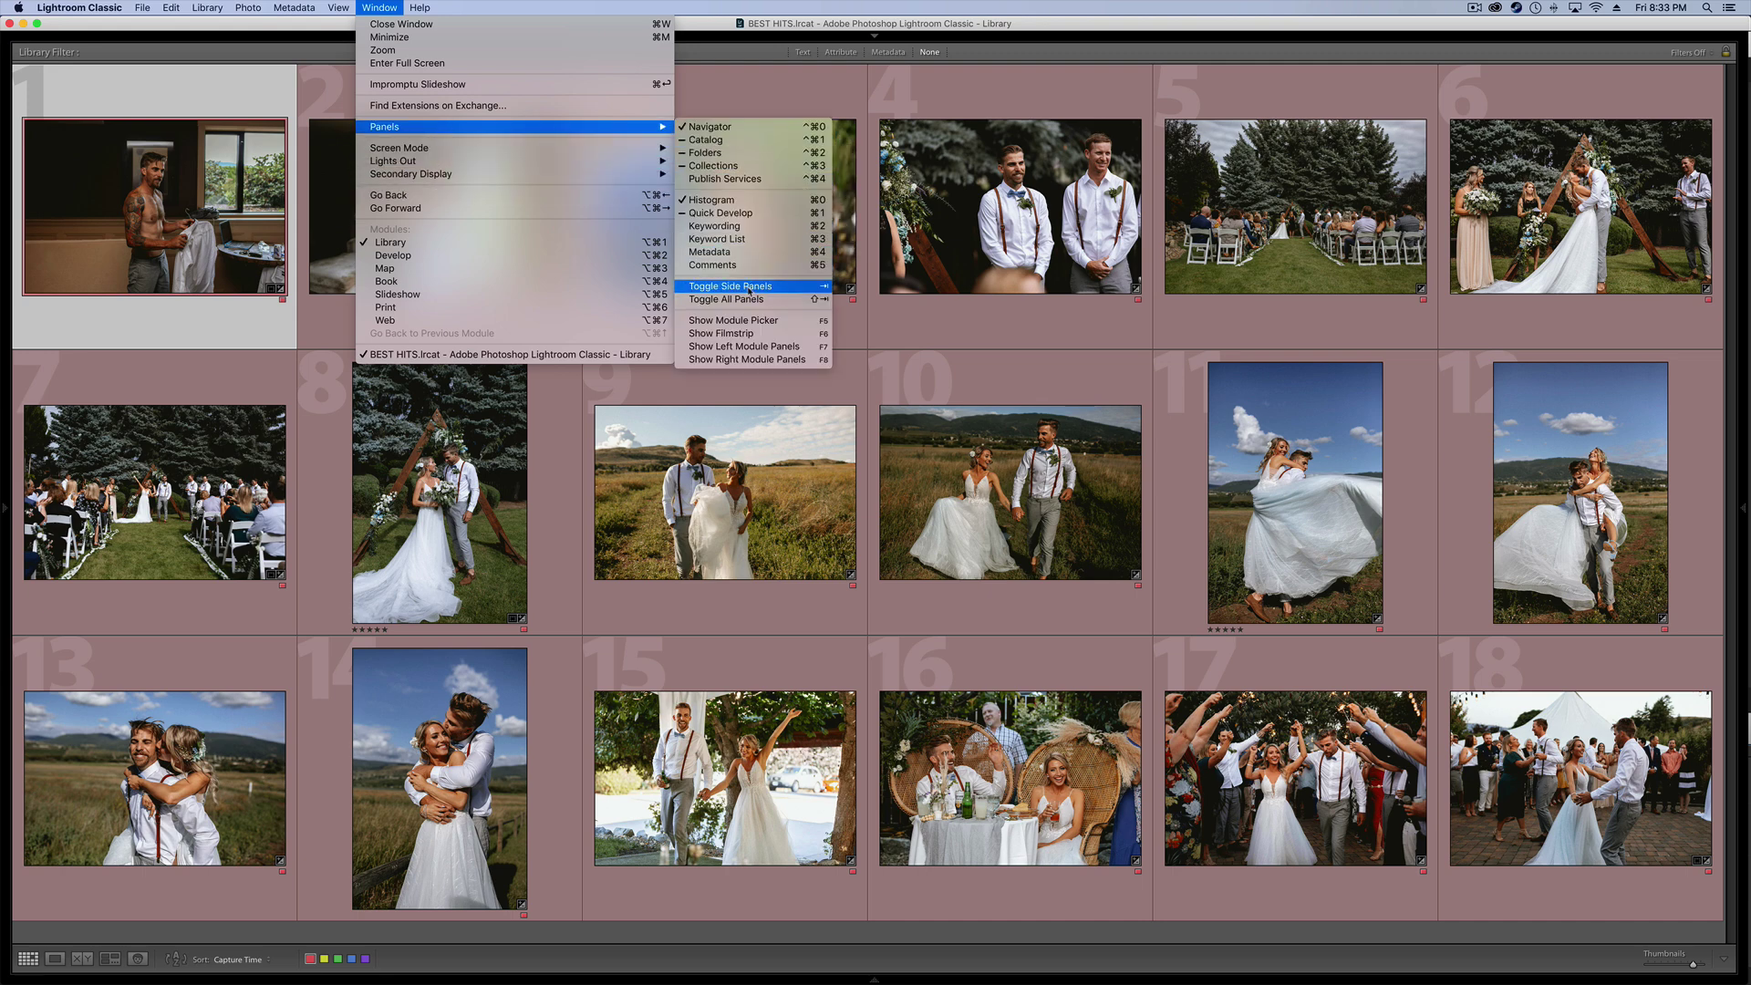
click(748, 300)
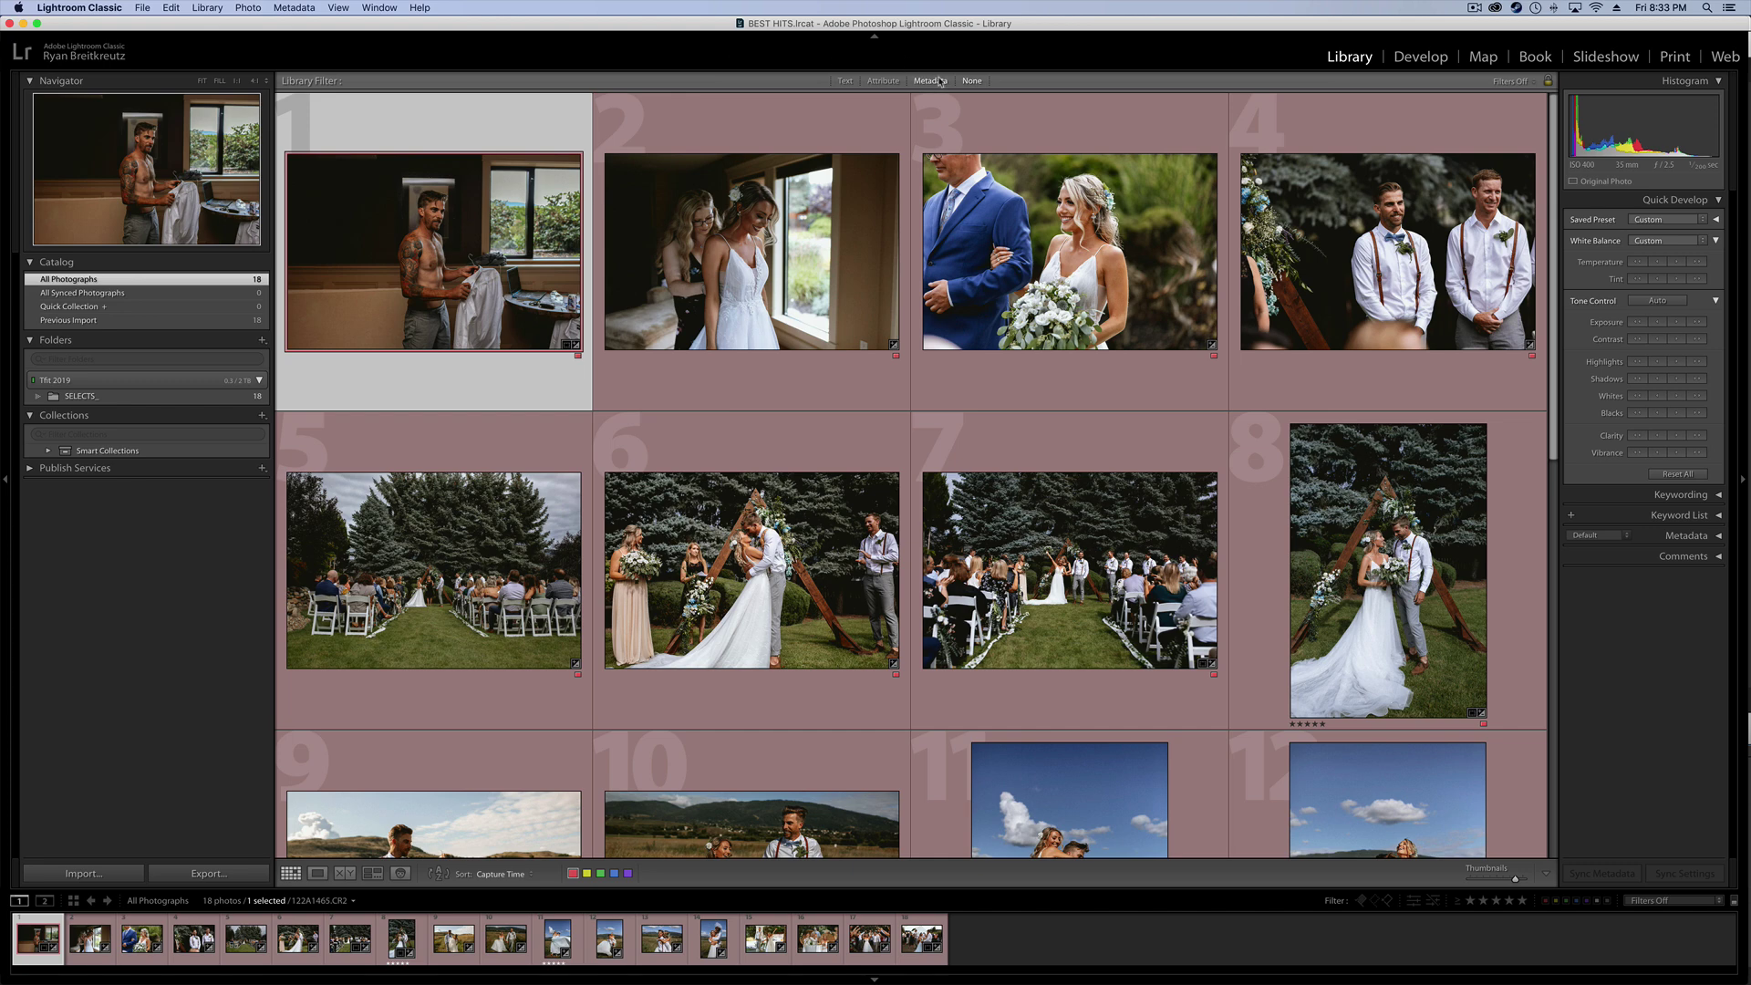
scroll(655, 422, down, 8)
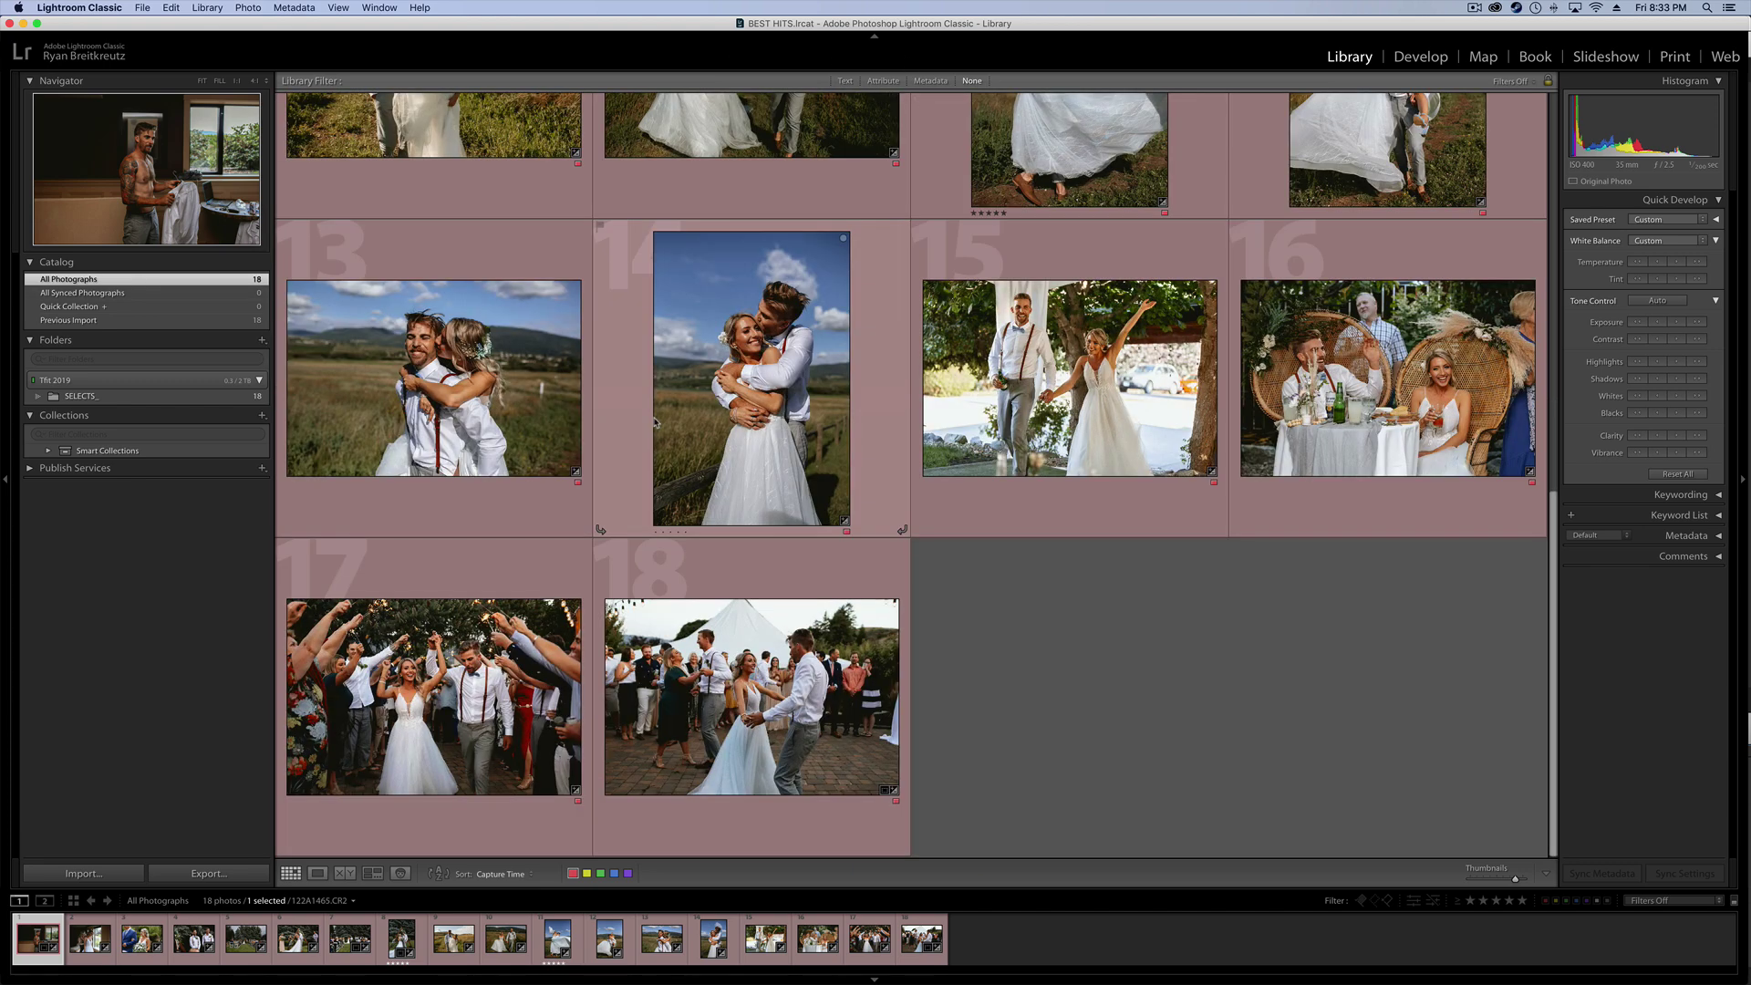
scroll(655, 422, up, 8)
scroll(1013, 386, down, 8)
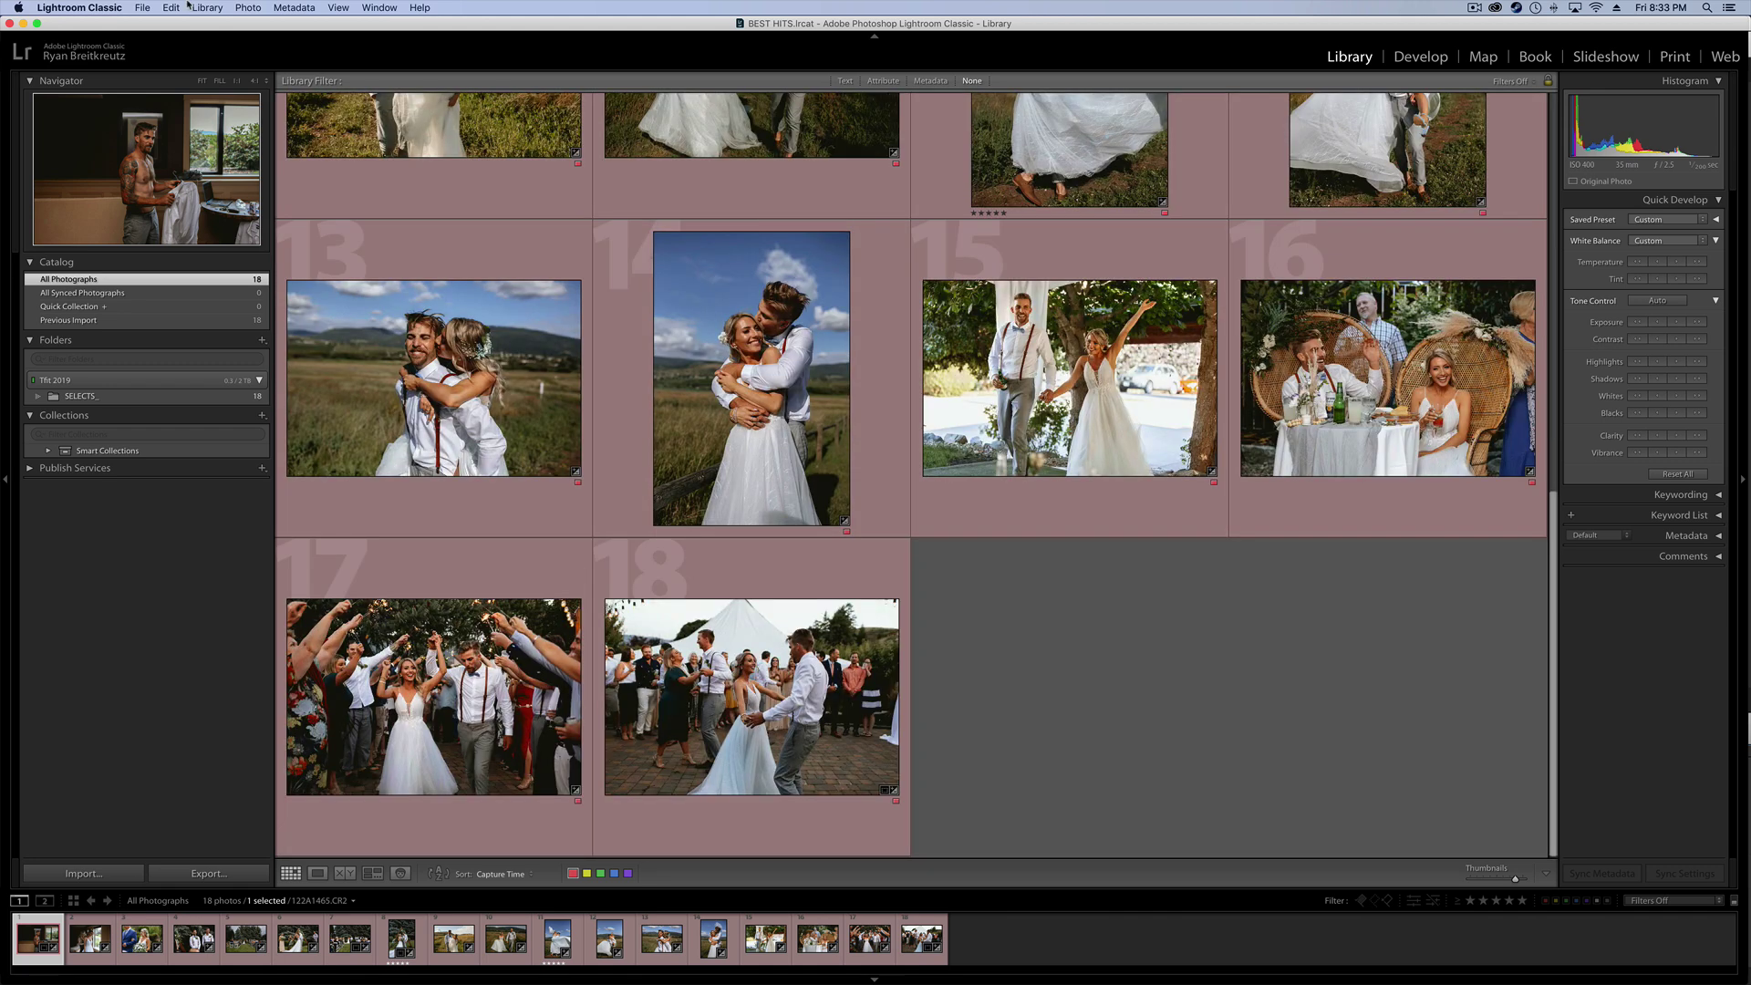
click(117, 307)
click(117, 321)
click(122, 292)
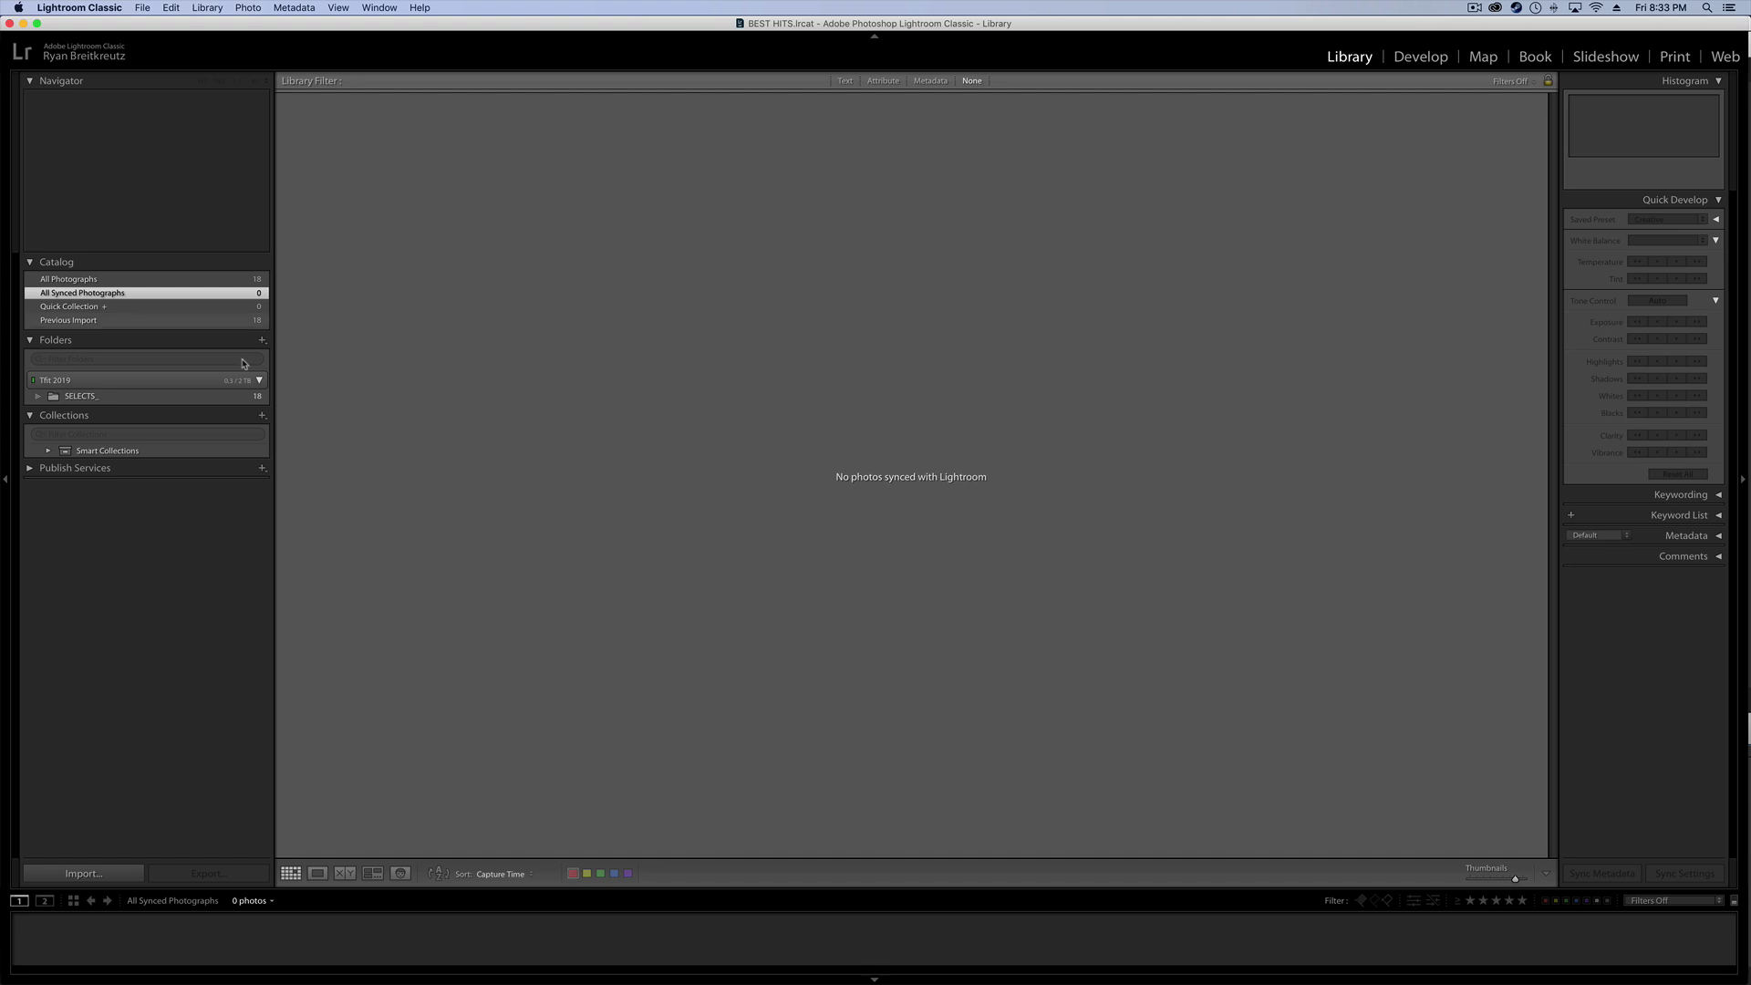
click(80, 280)
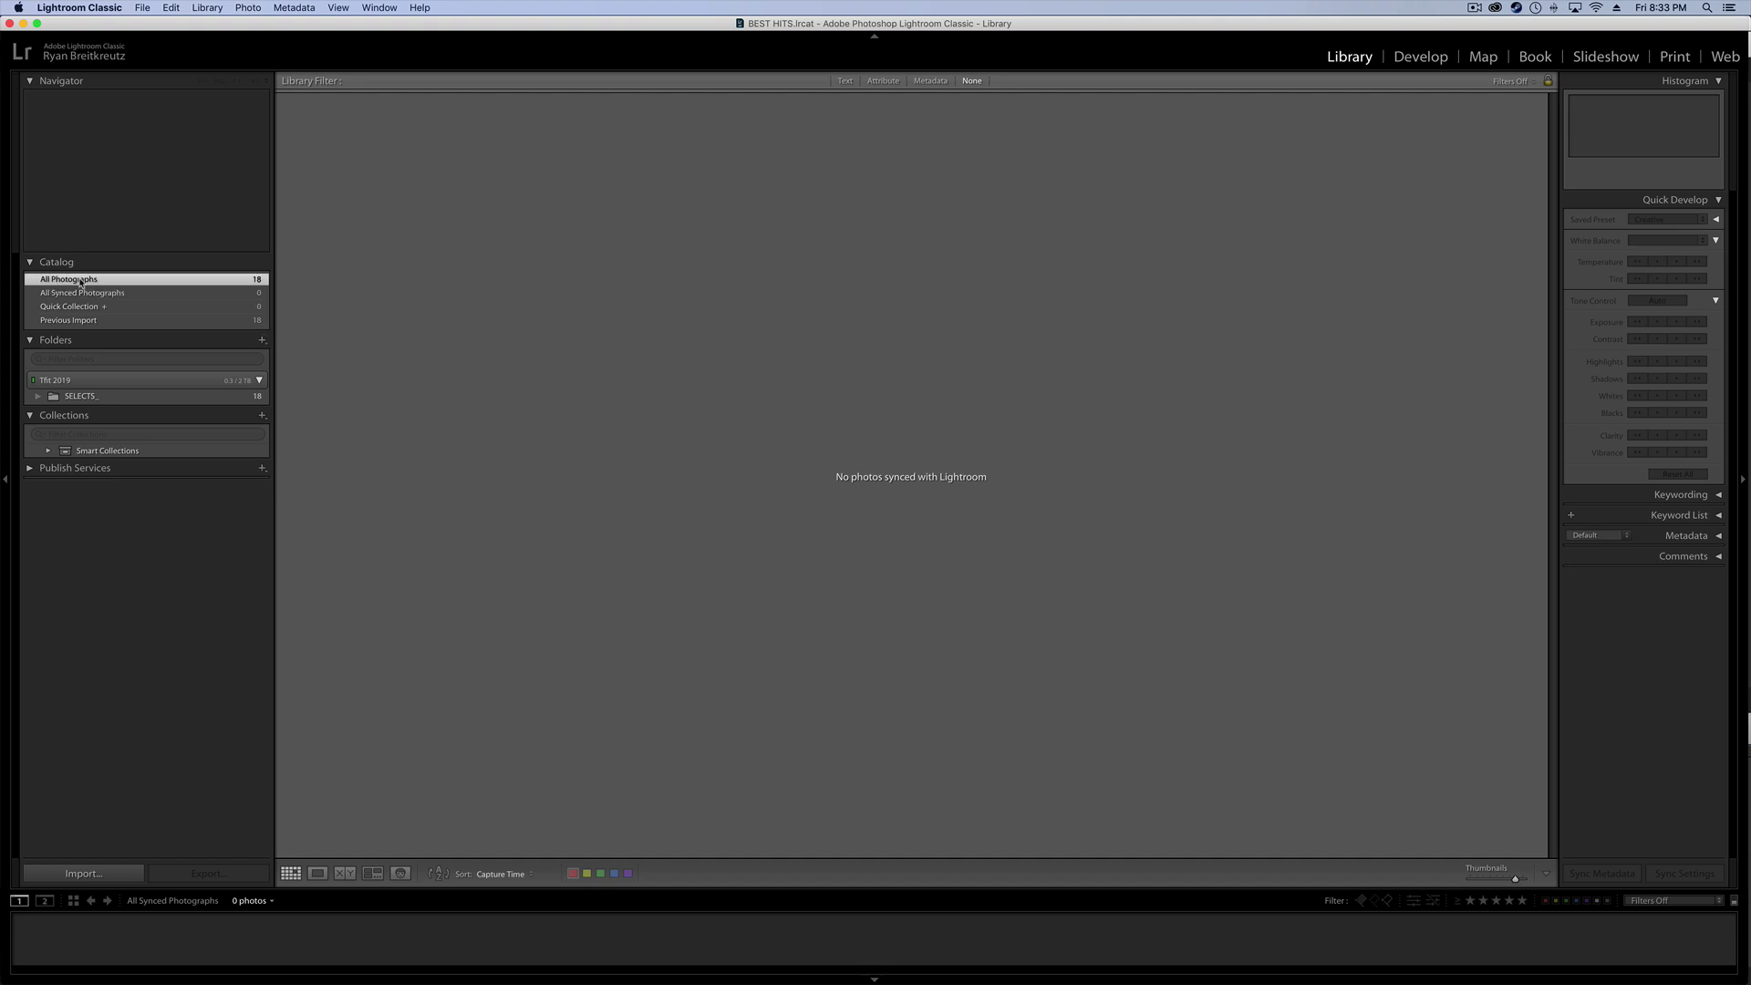
click(96, 320)
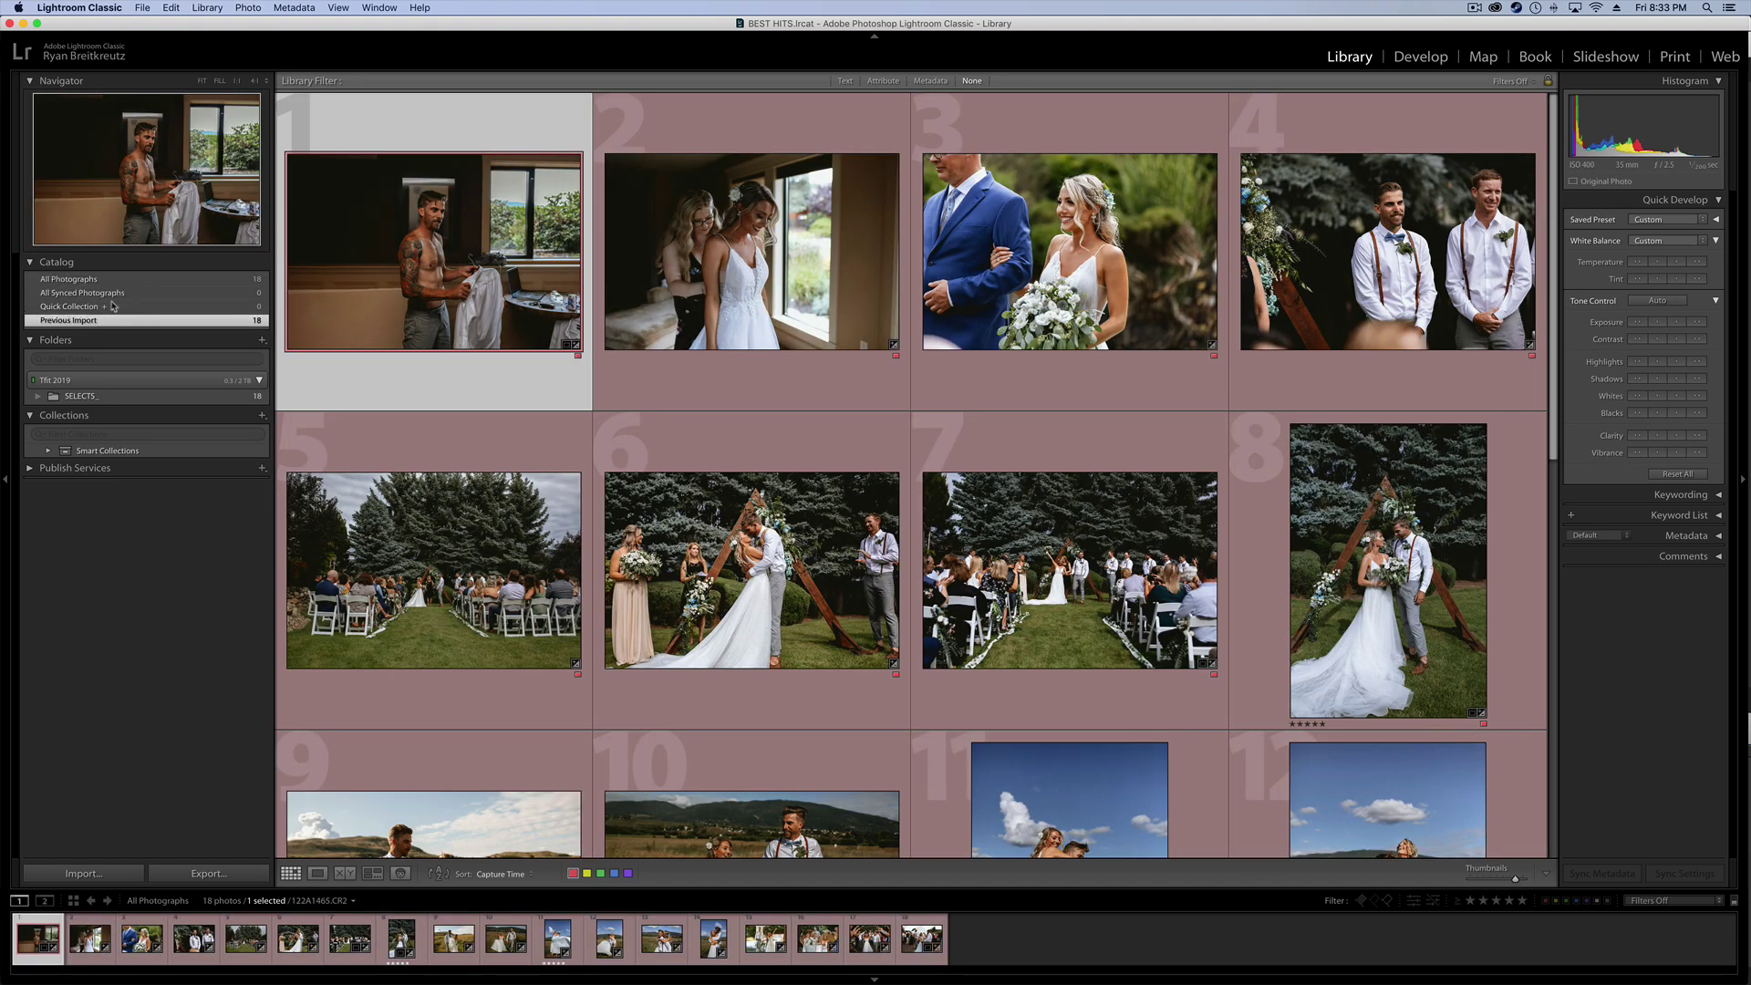
click(115, 293)
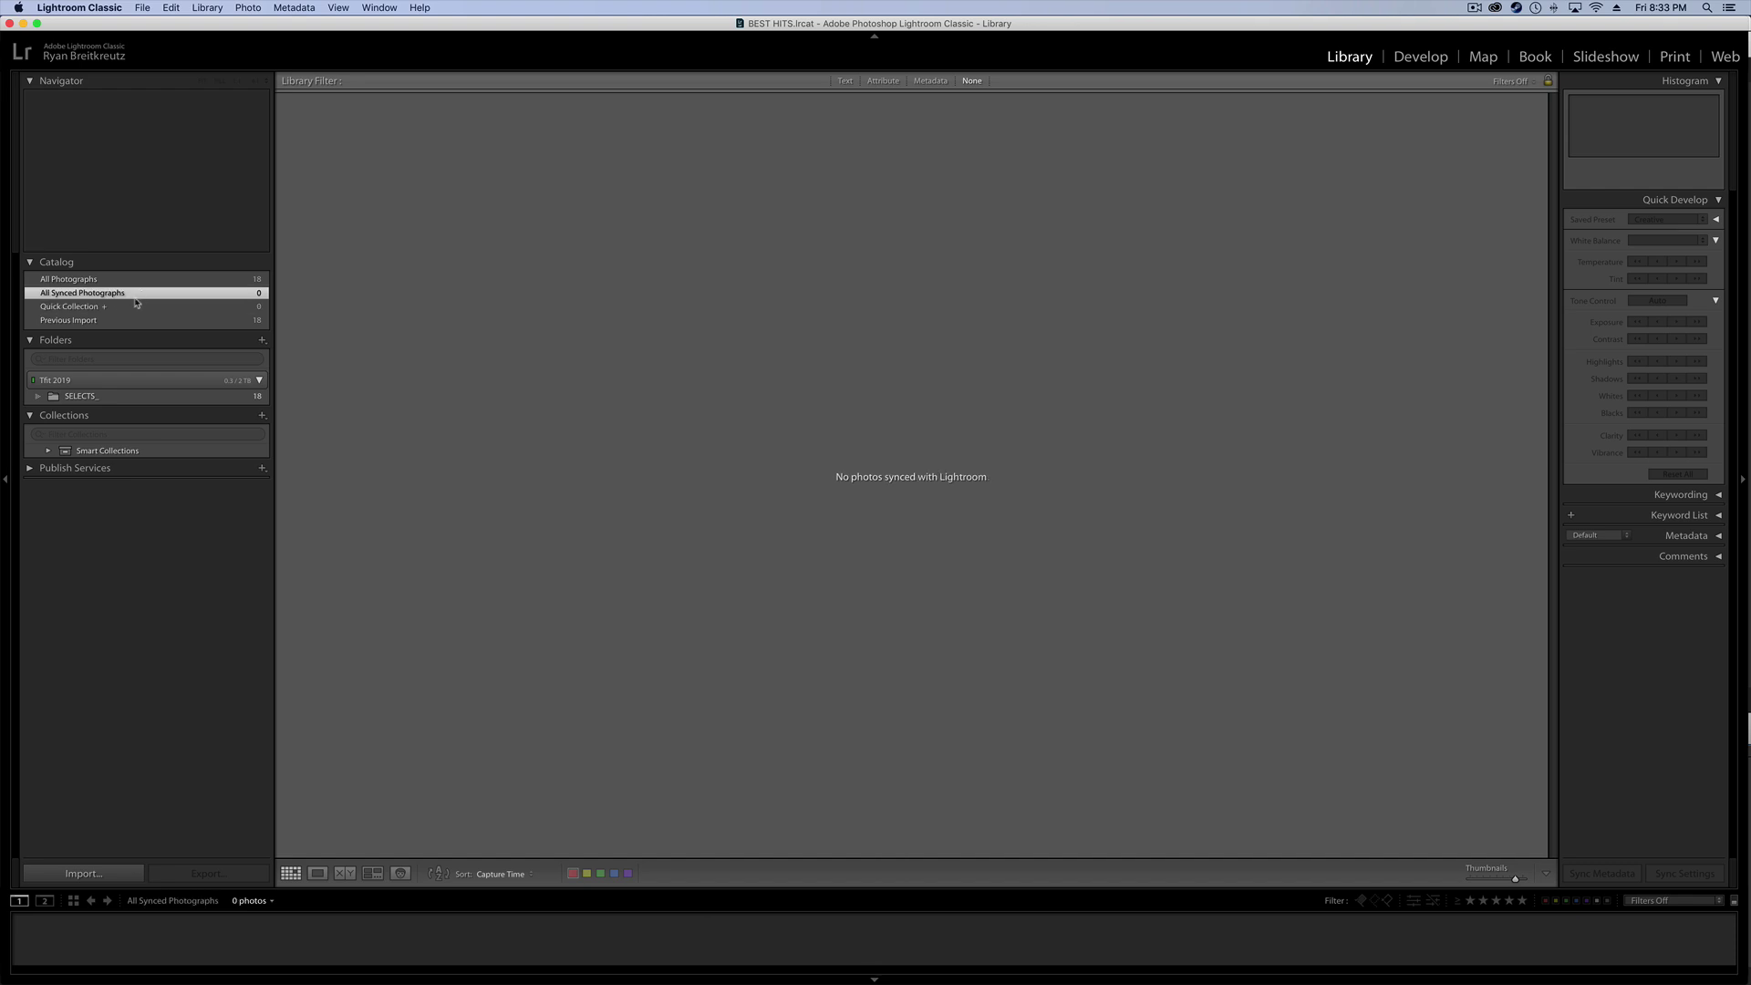
click(92, 283)
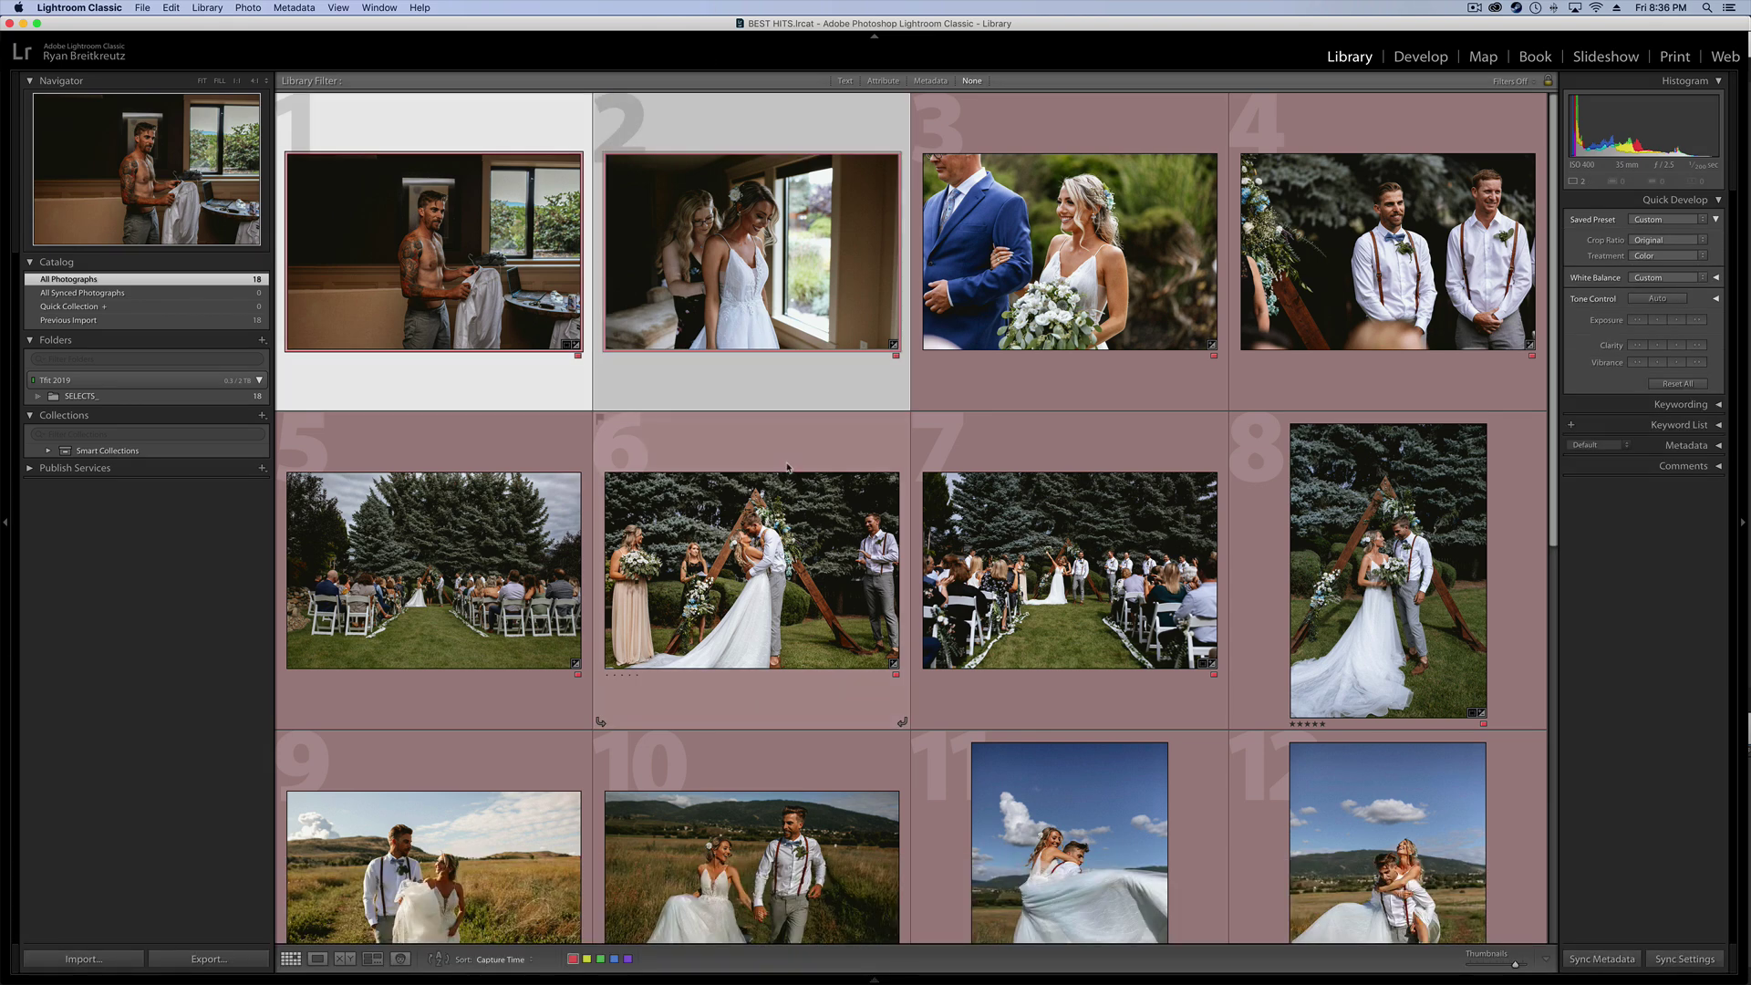
Turn on the Loupe View Info 1 overlay in View Options, keeping File Name on the first line
click(339, 7)
mouse_move(381, 7)
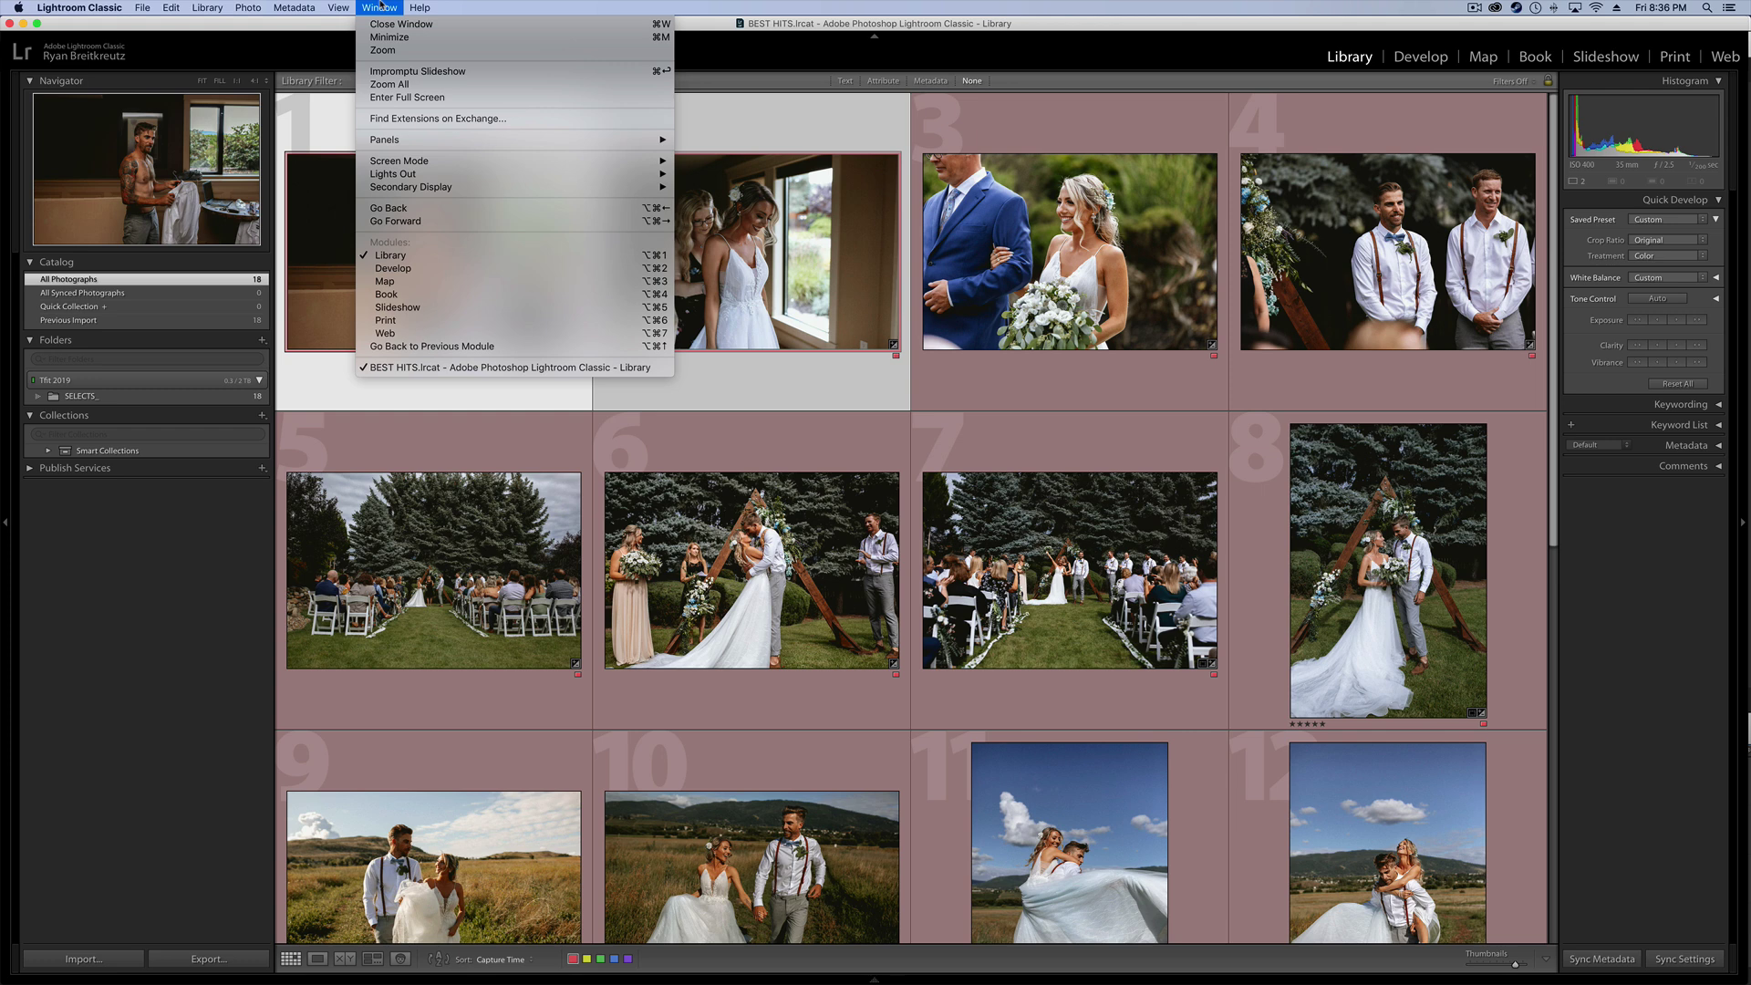
click(380, 7)
click(380, 6)
mouse_move(348, 7)
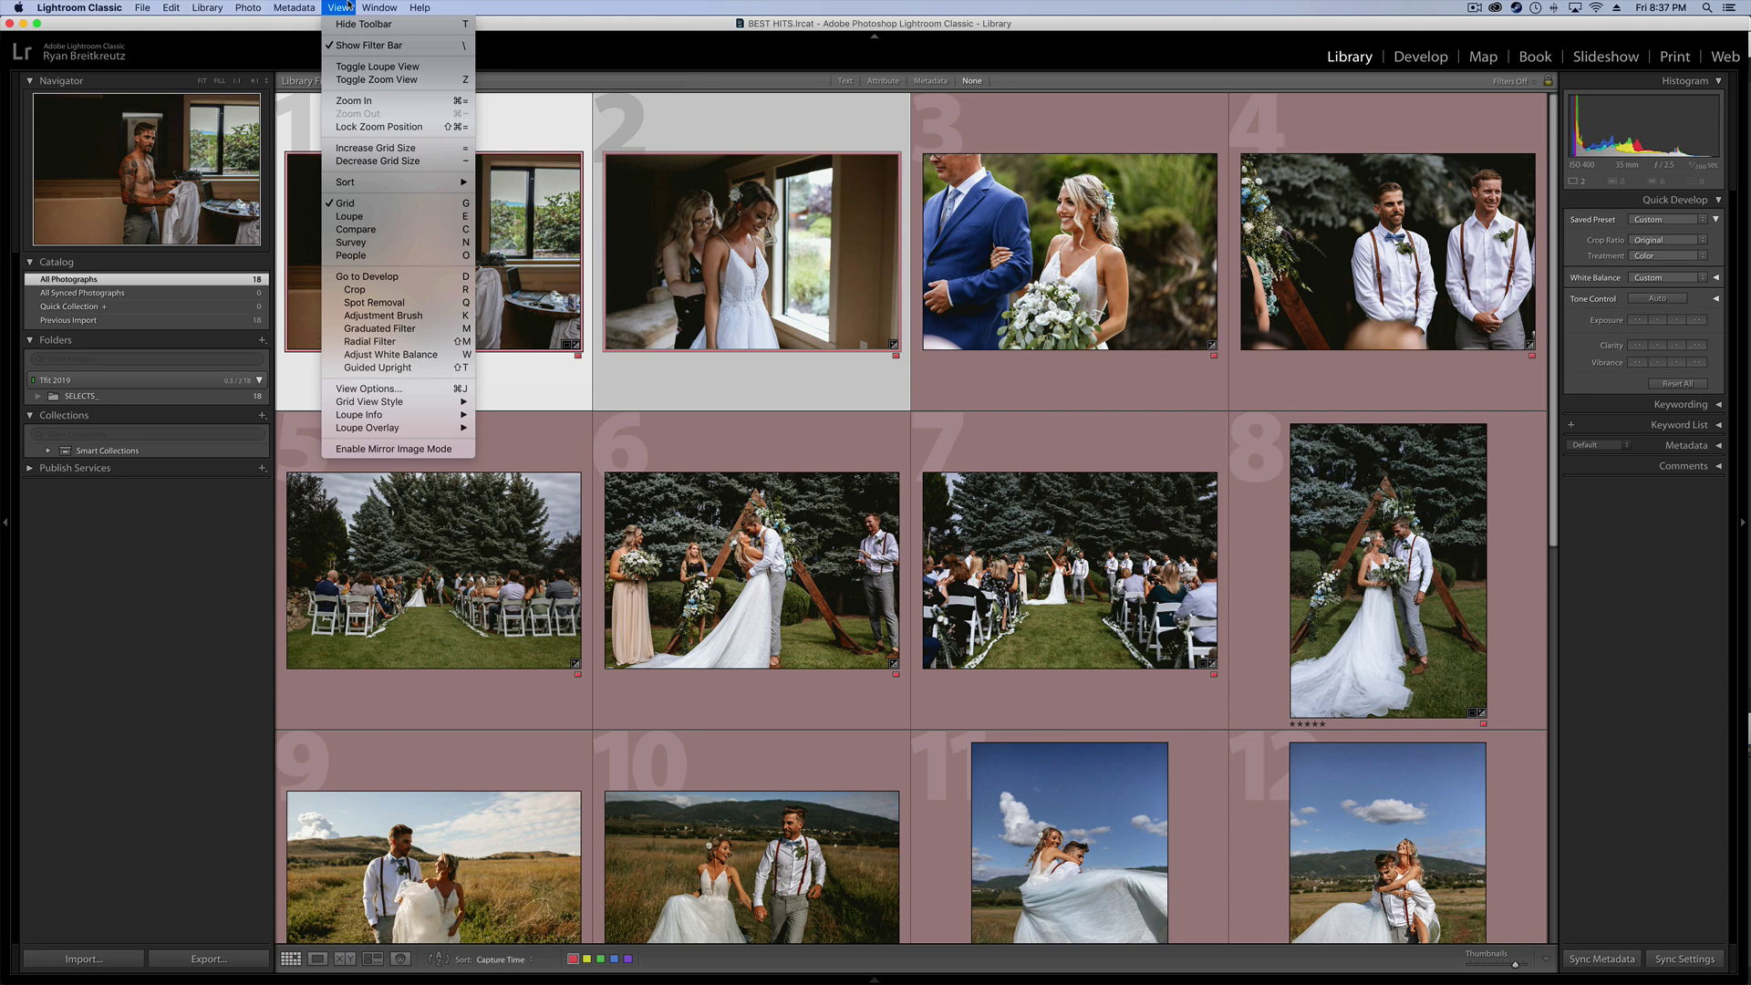
click(368, 390)
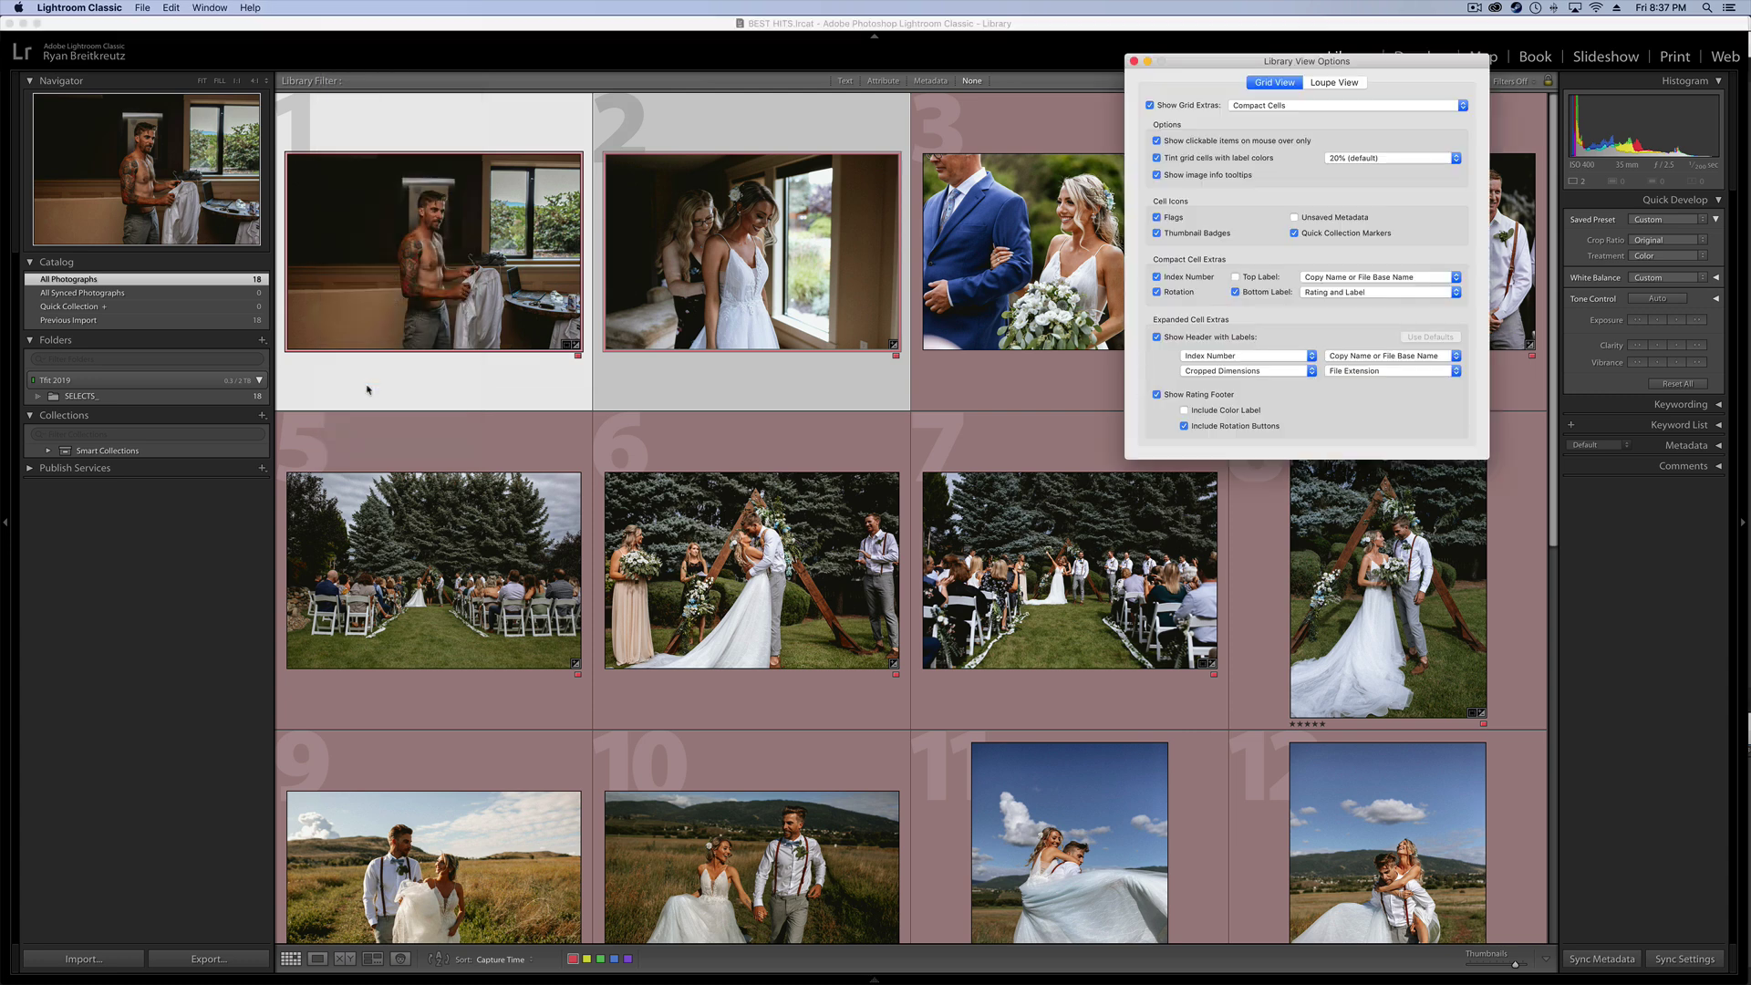
click(1341, 83)
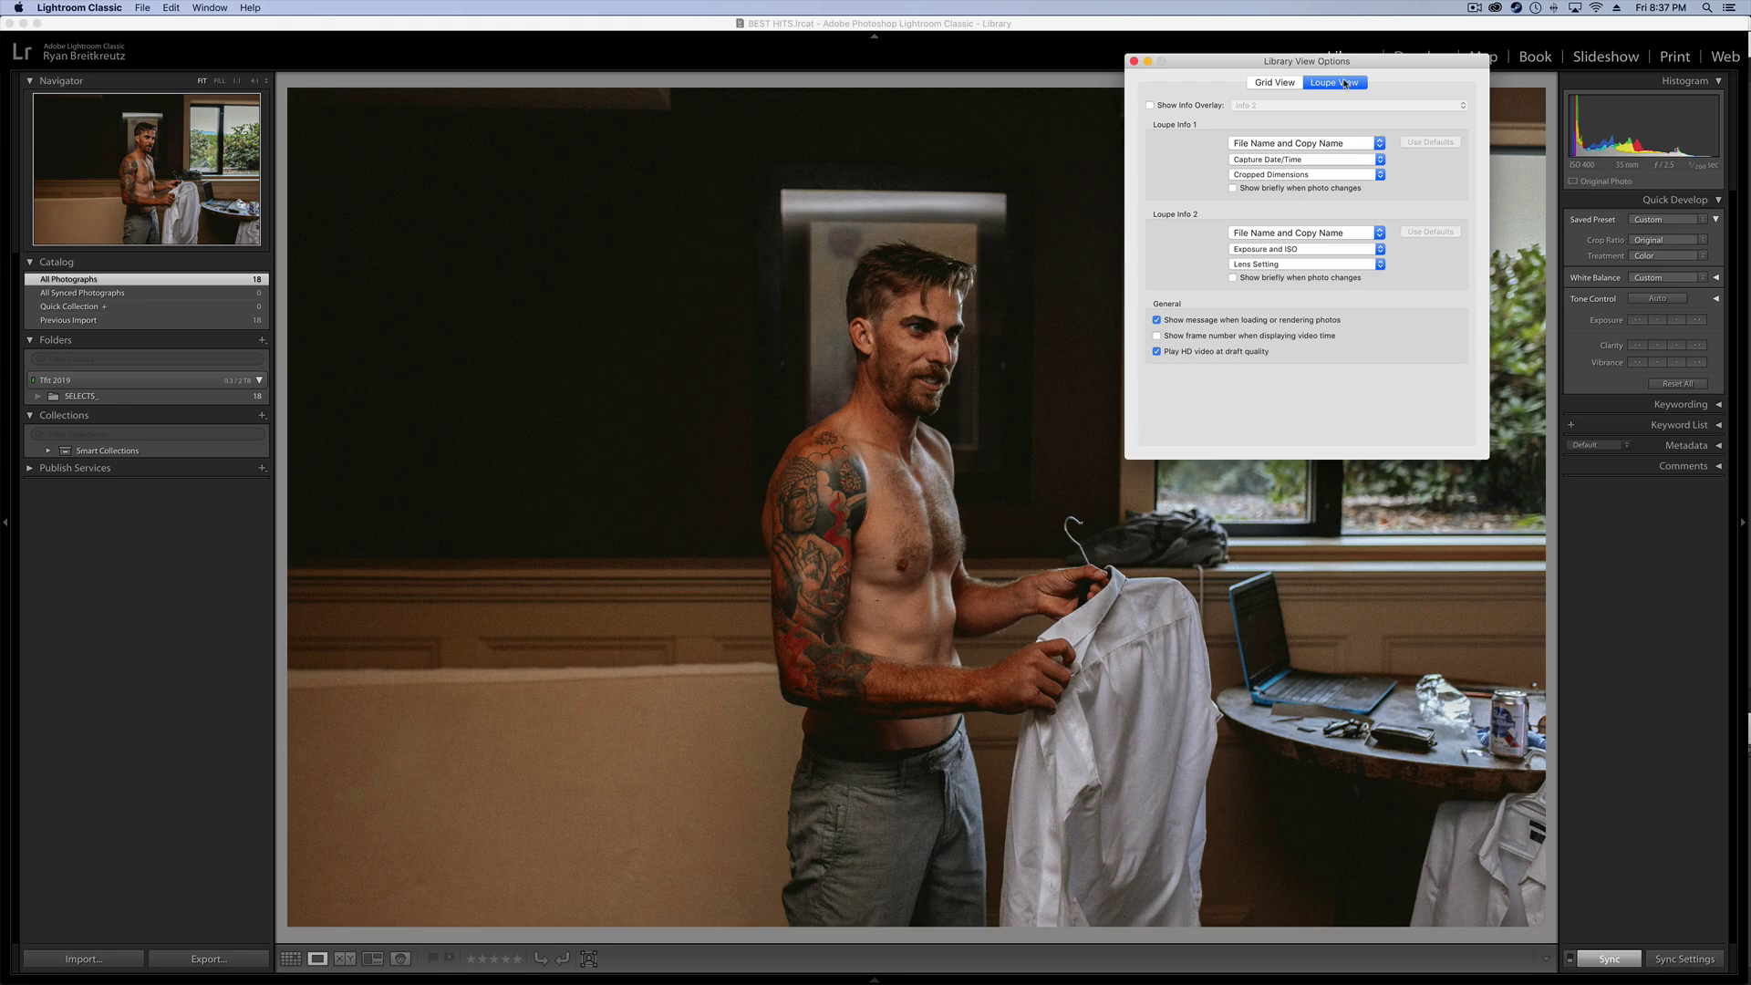
click(1152, 107)
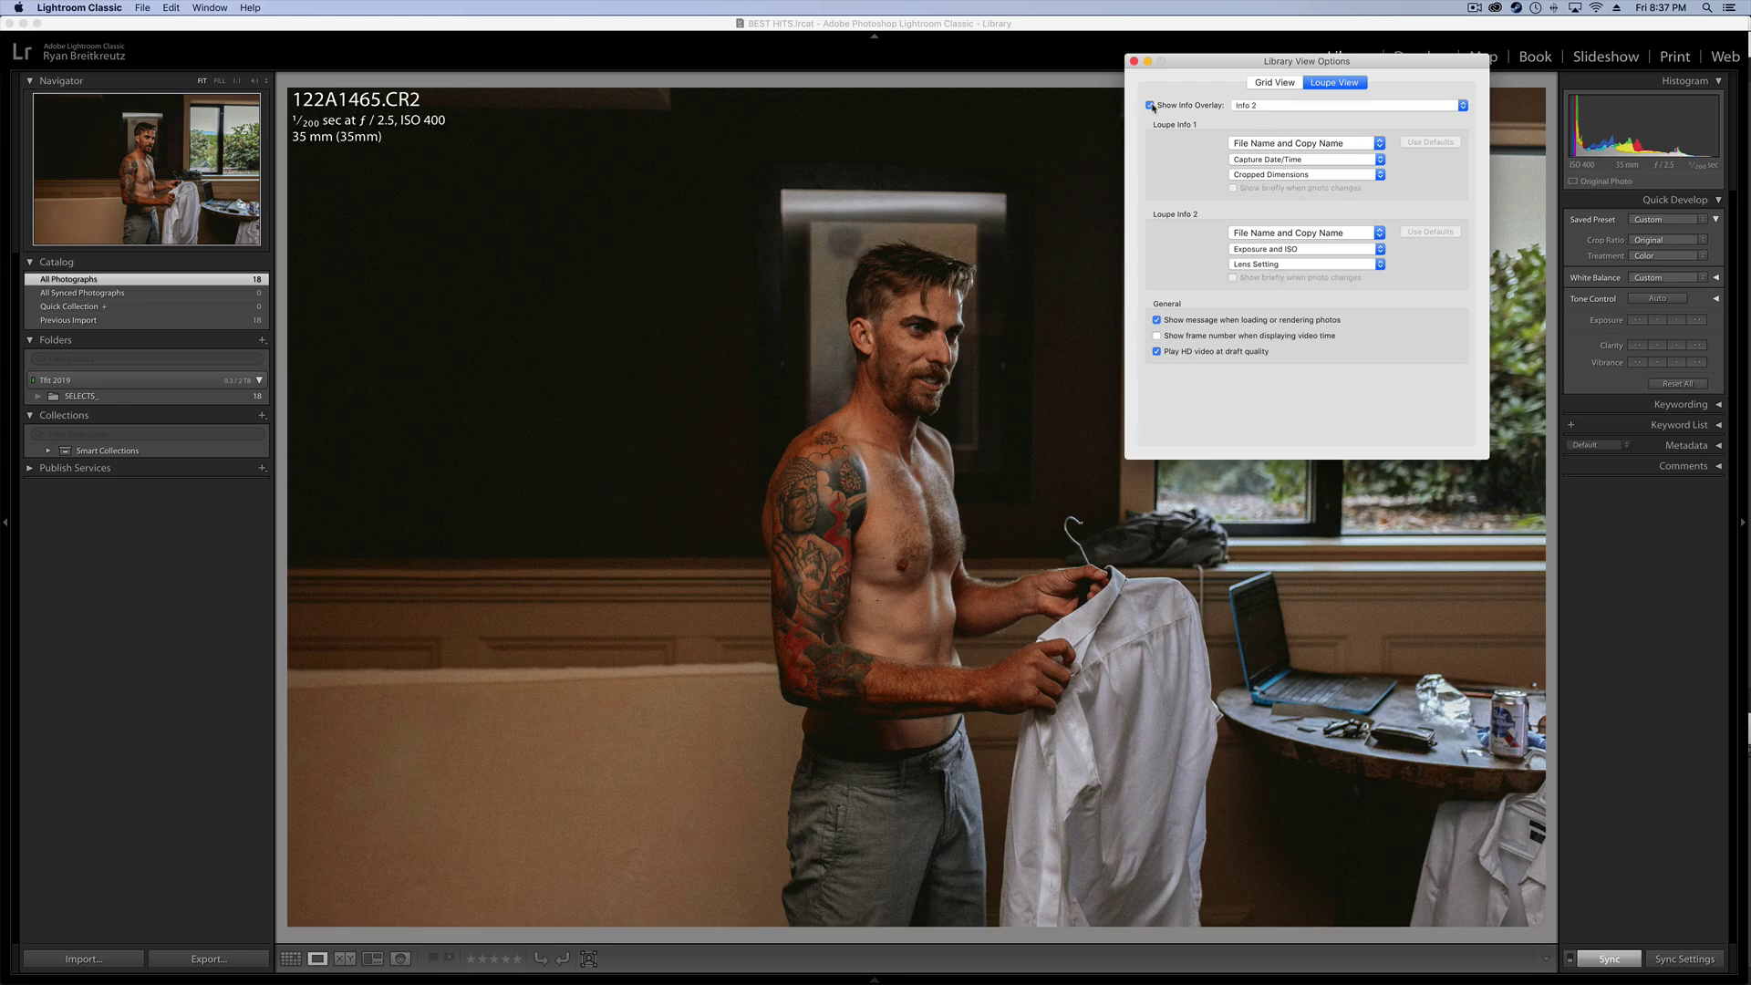
click(1277, 106)
click(1295, 91)
click(1311, 142)
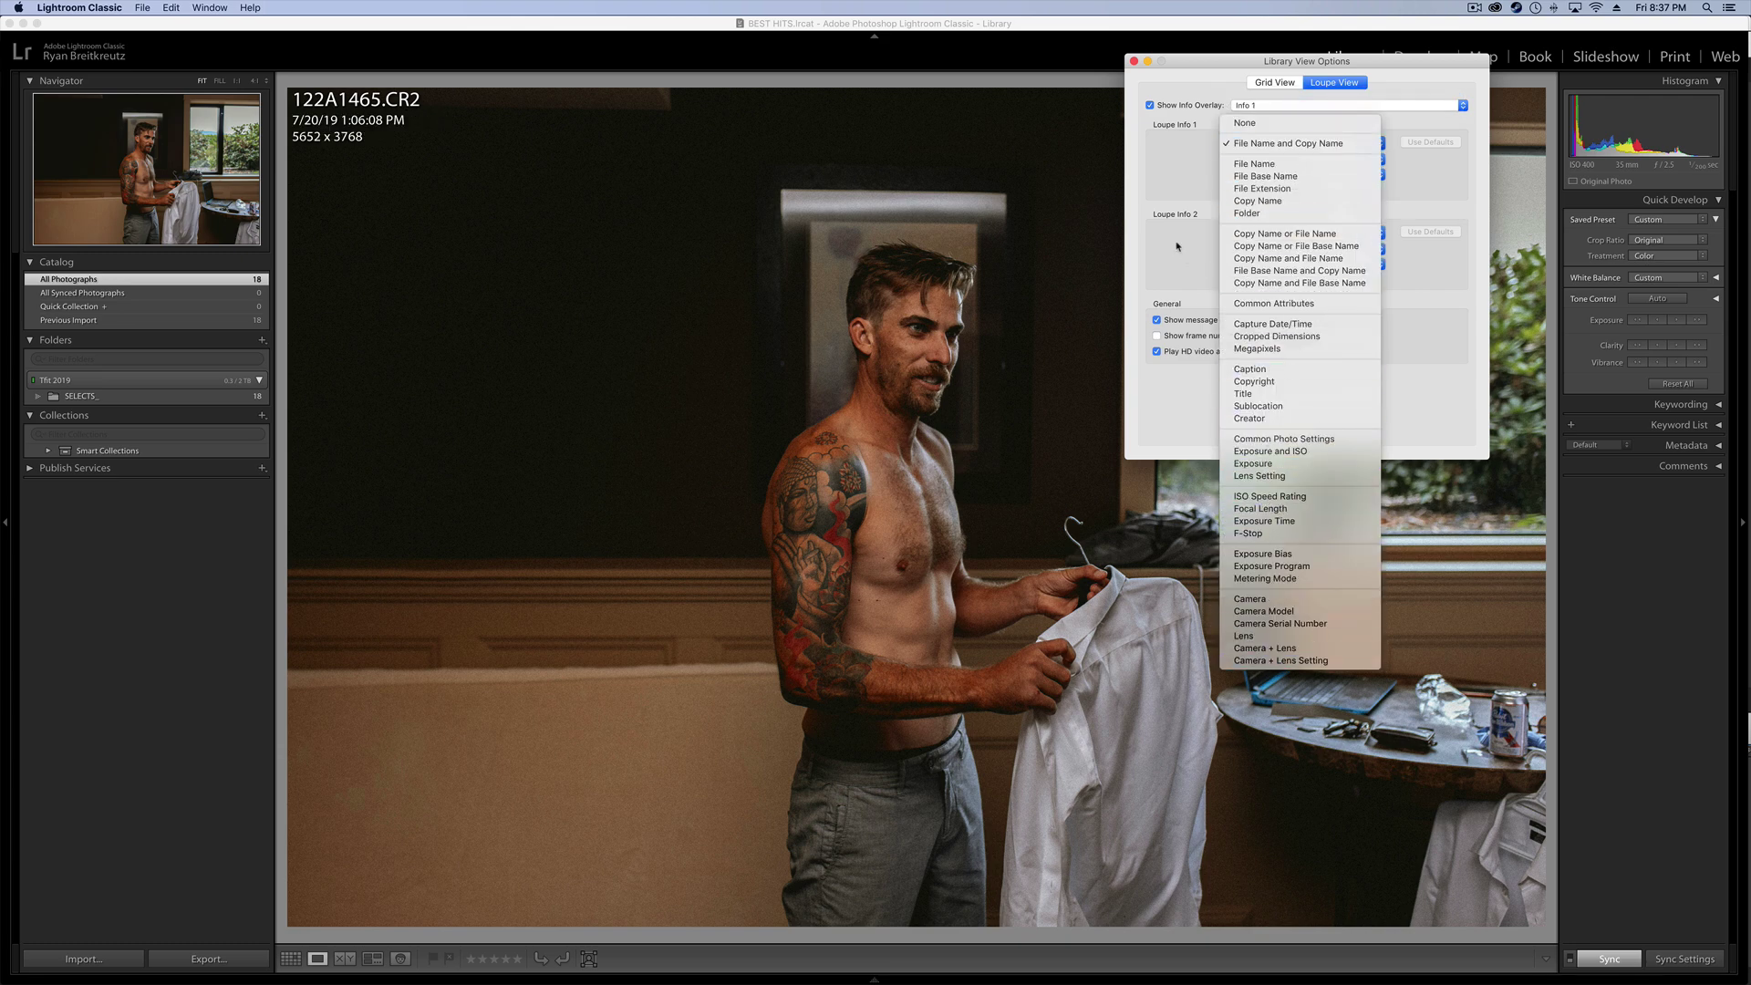
click(1155, 121)
click(1134, 61)
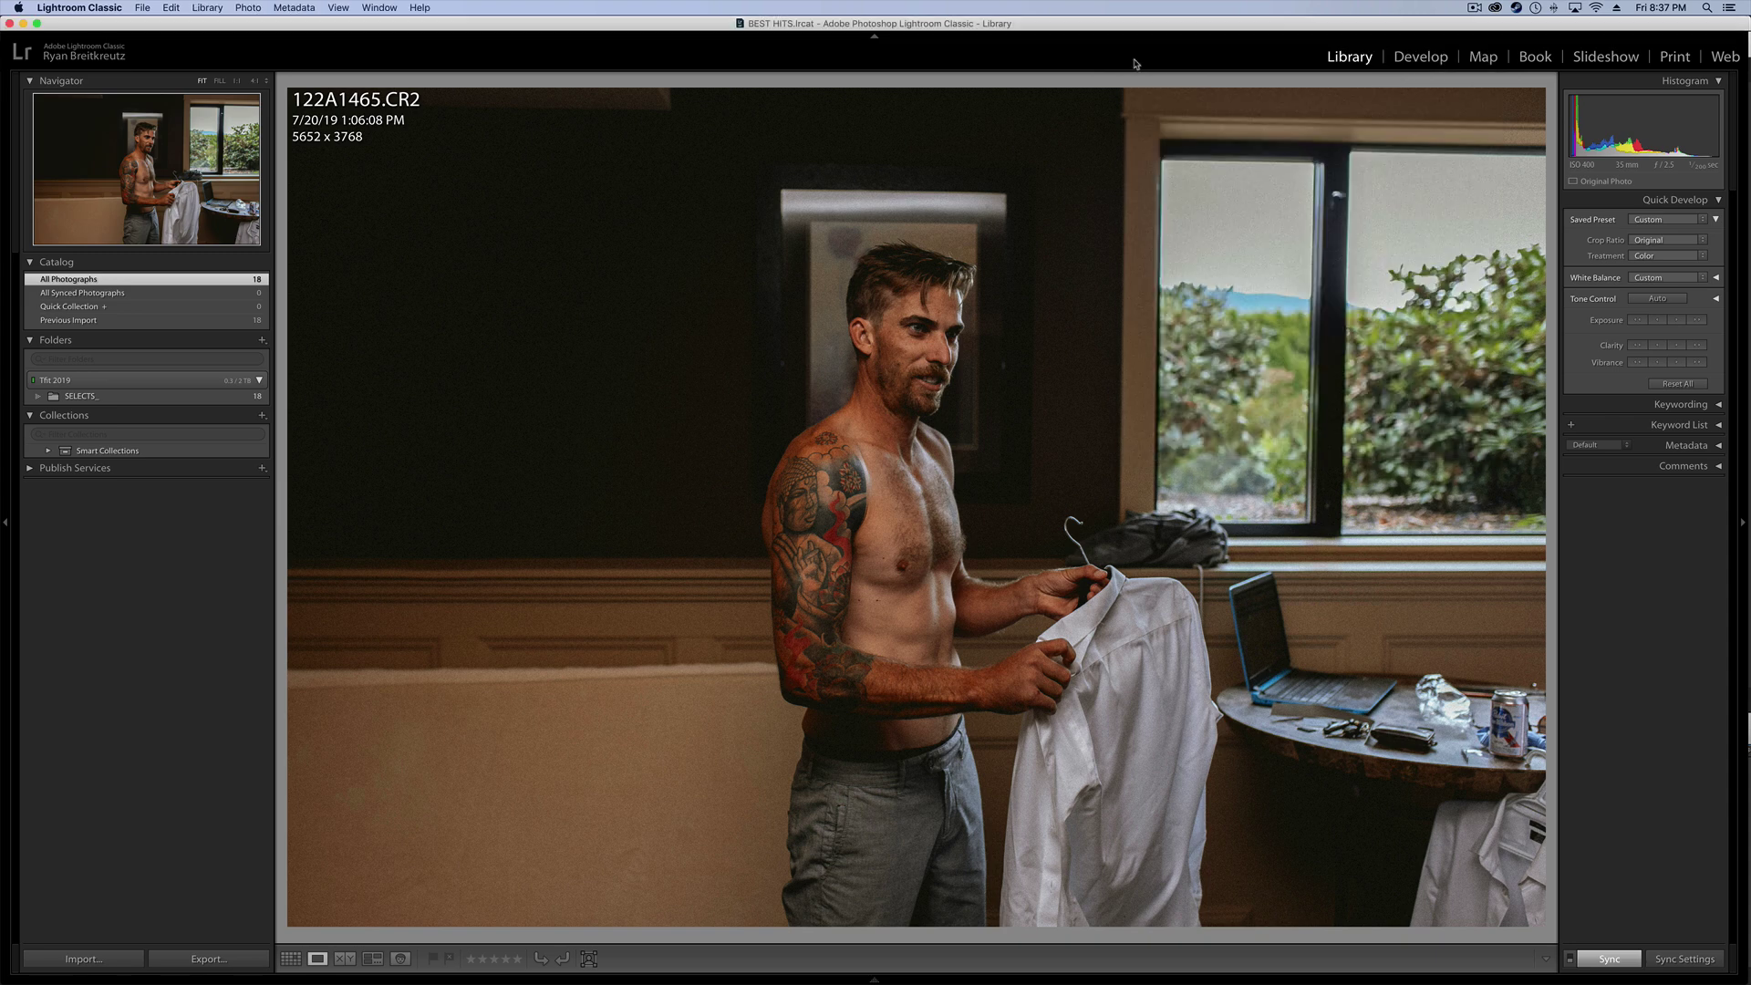
Cycle the info overlay with I, briefly open photo 1 in Develop, then return with G
key(i)
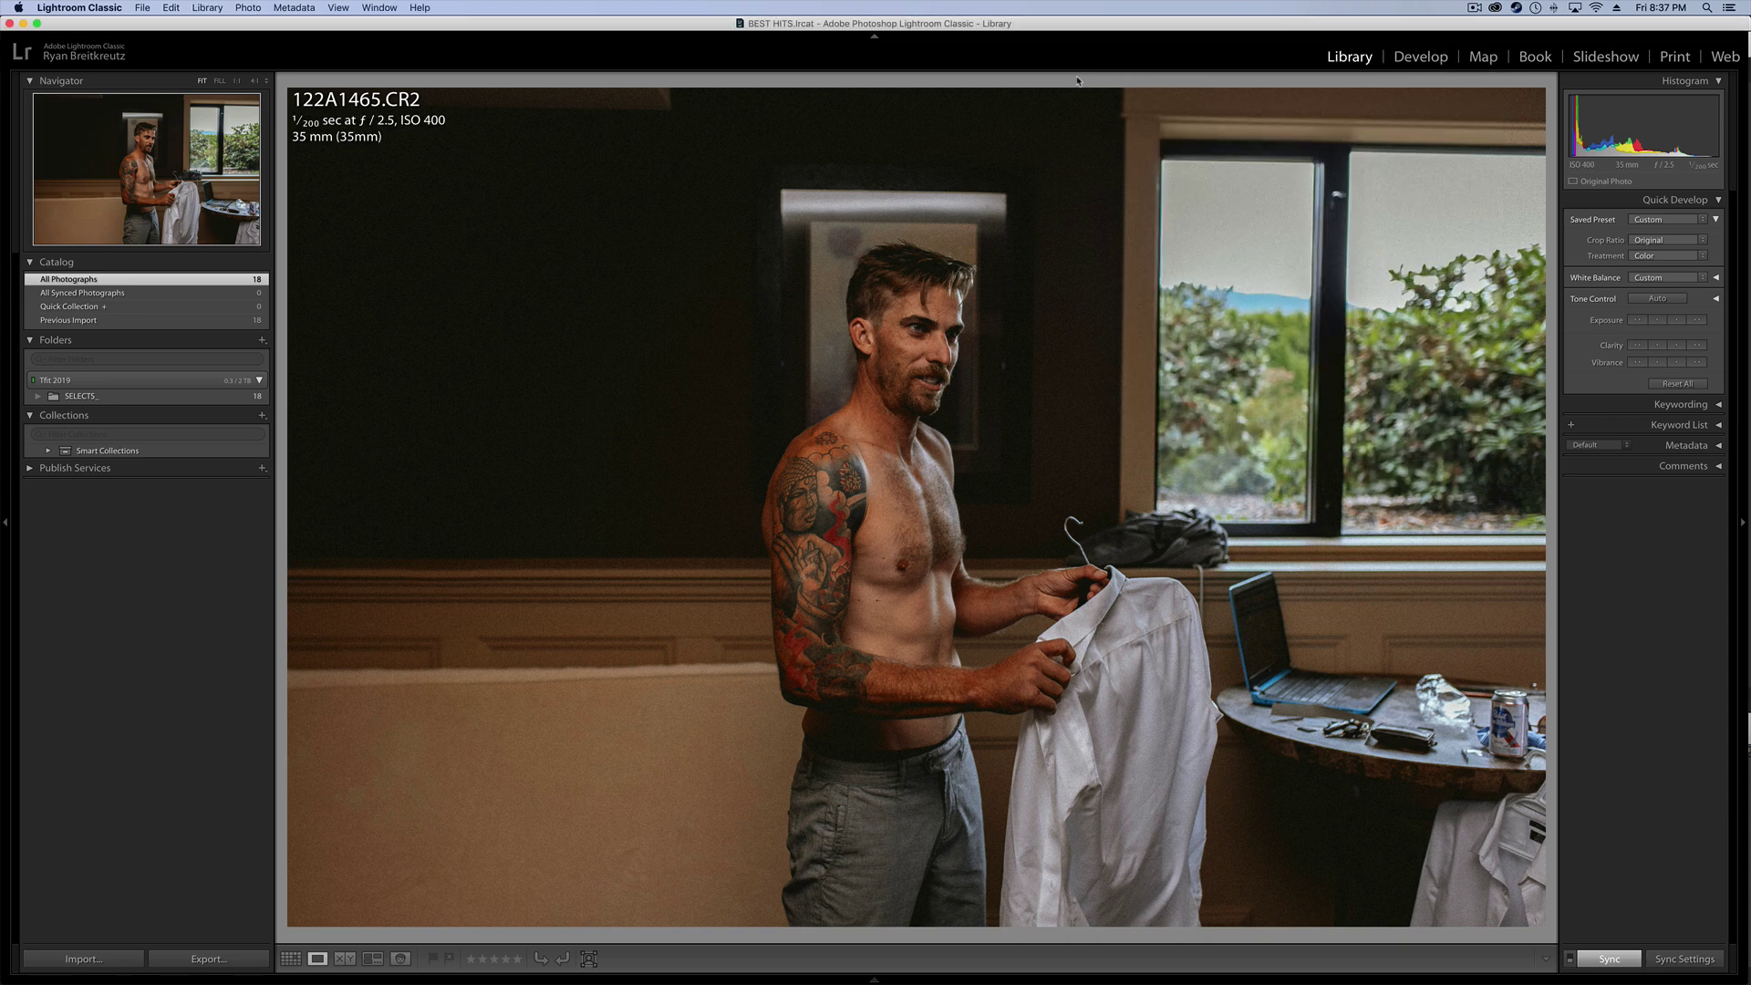
key(d)
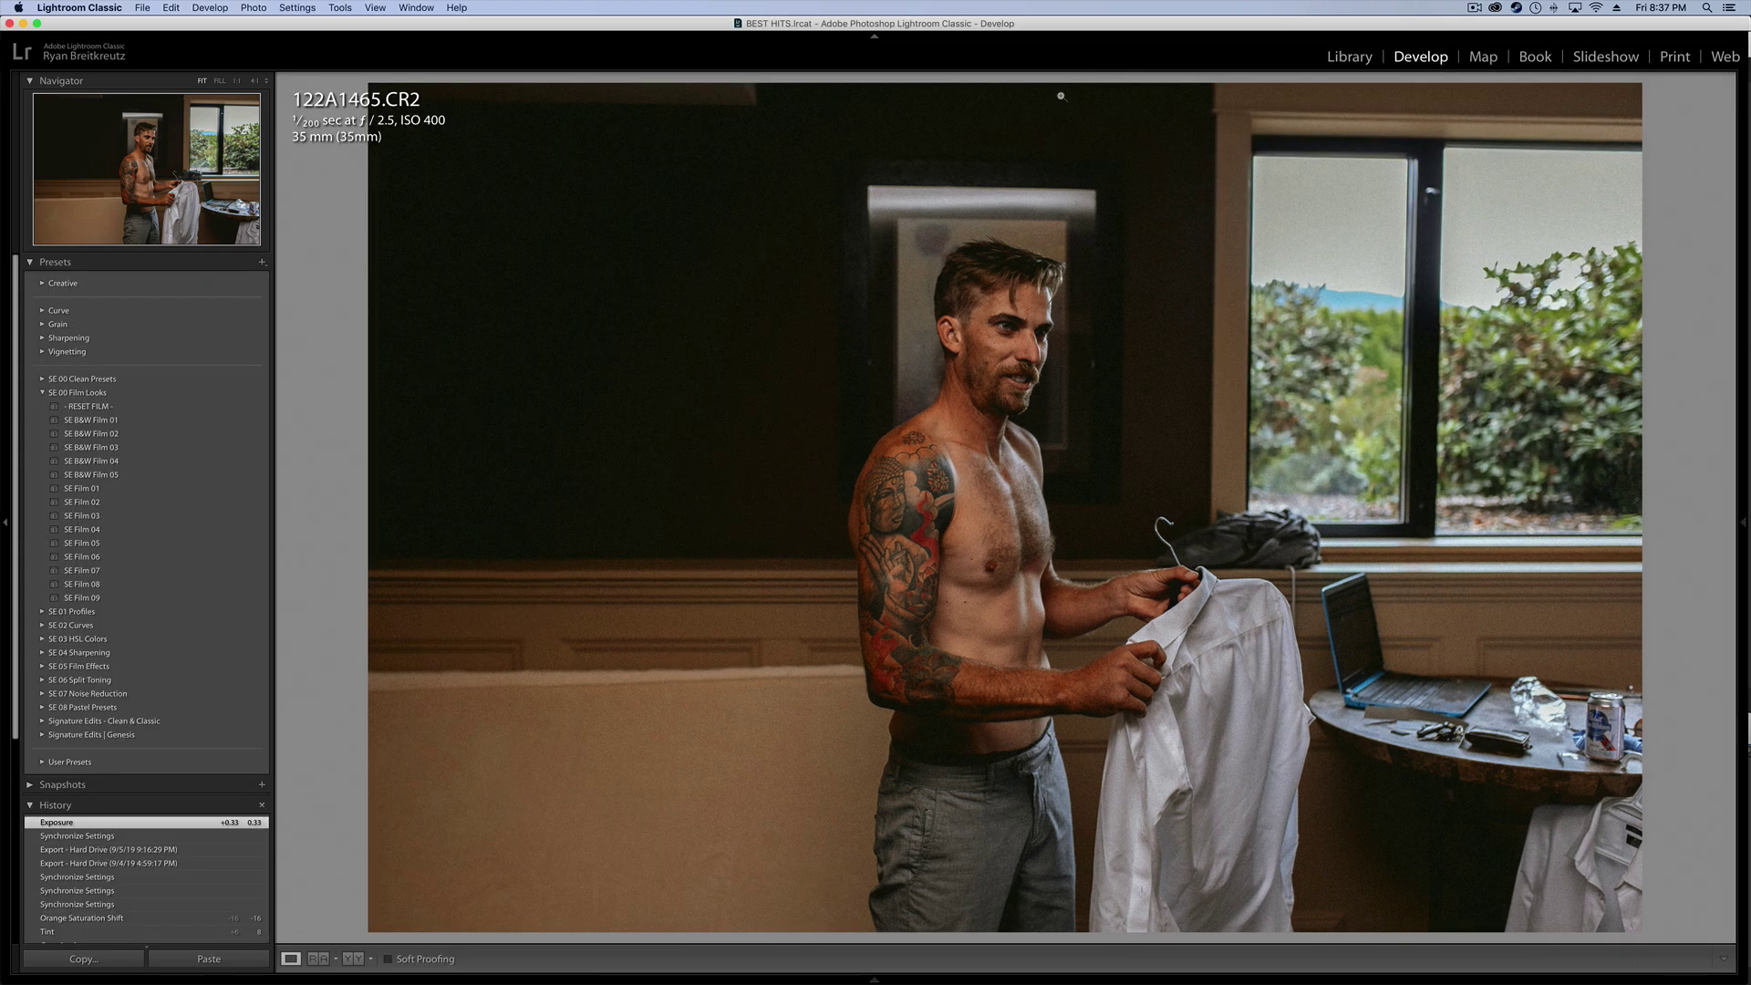
key(i)
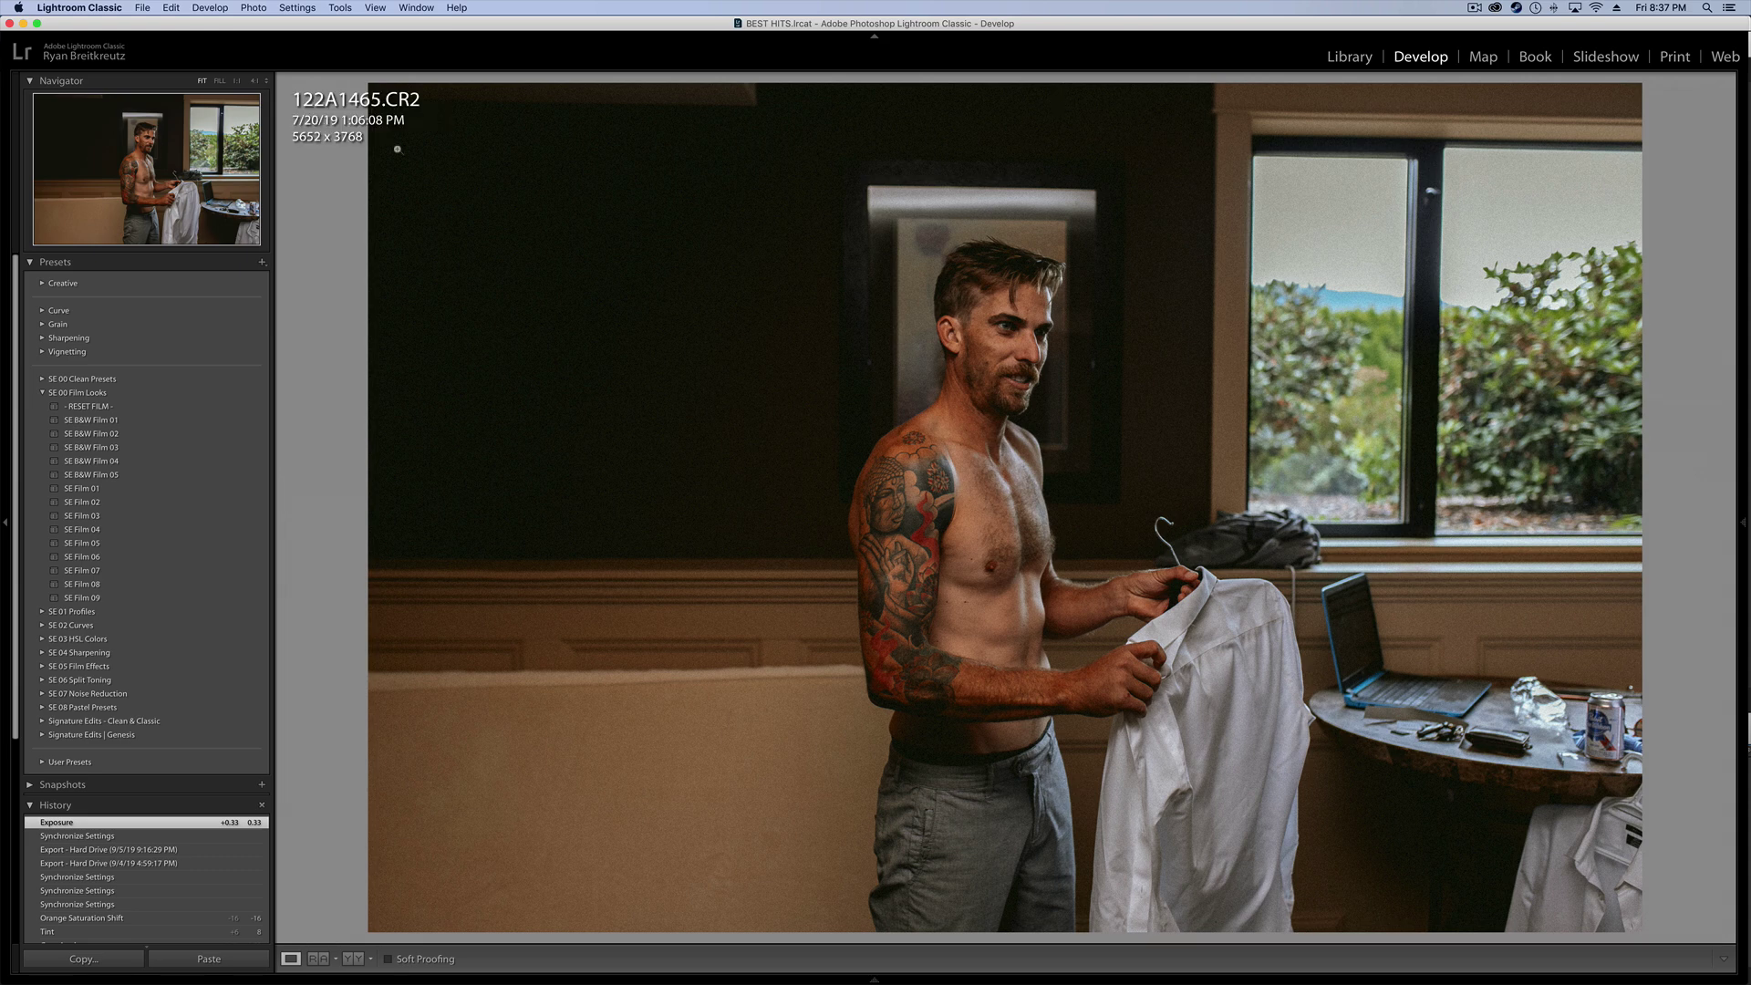
key(i)
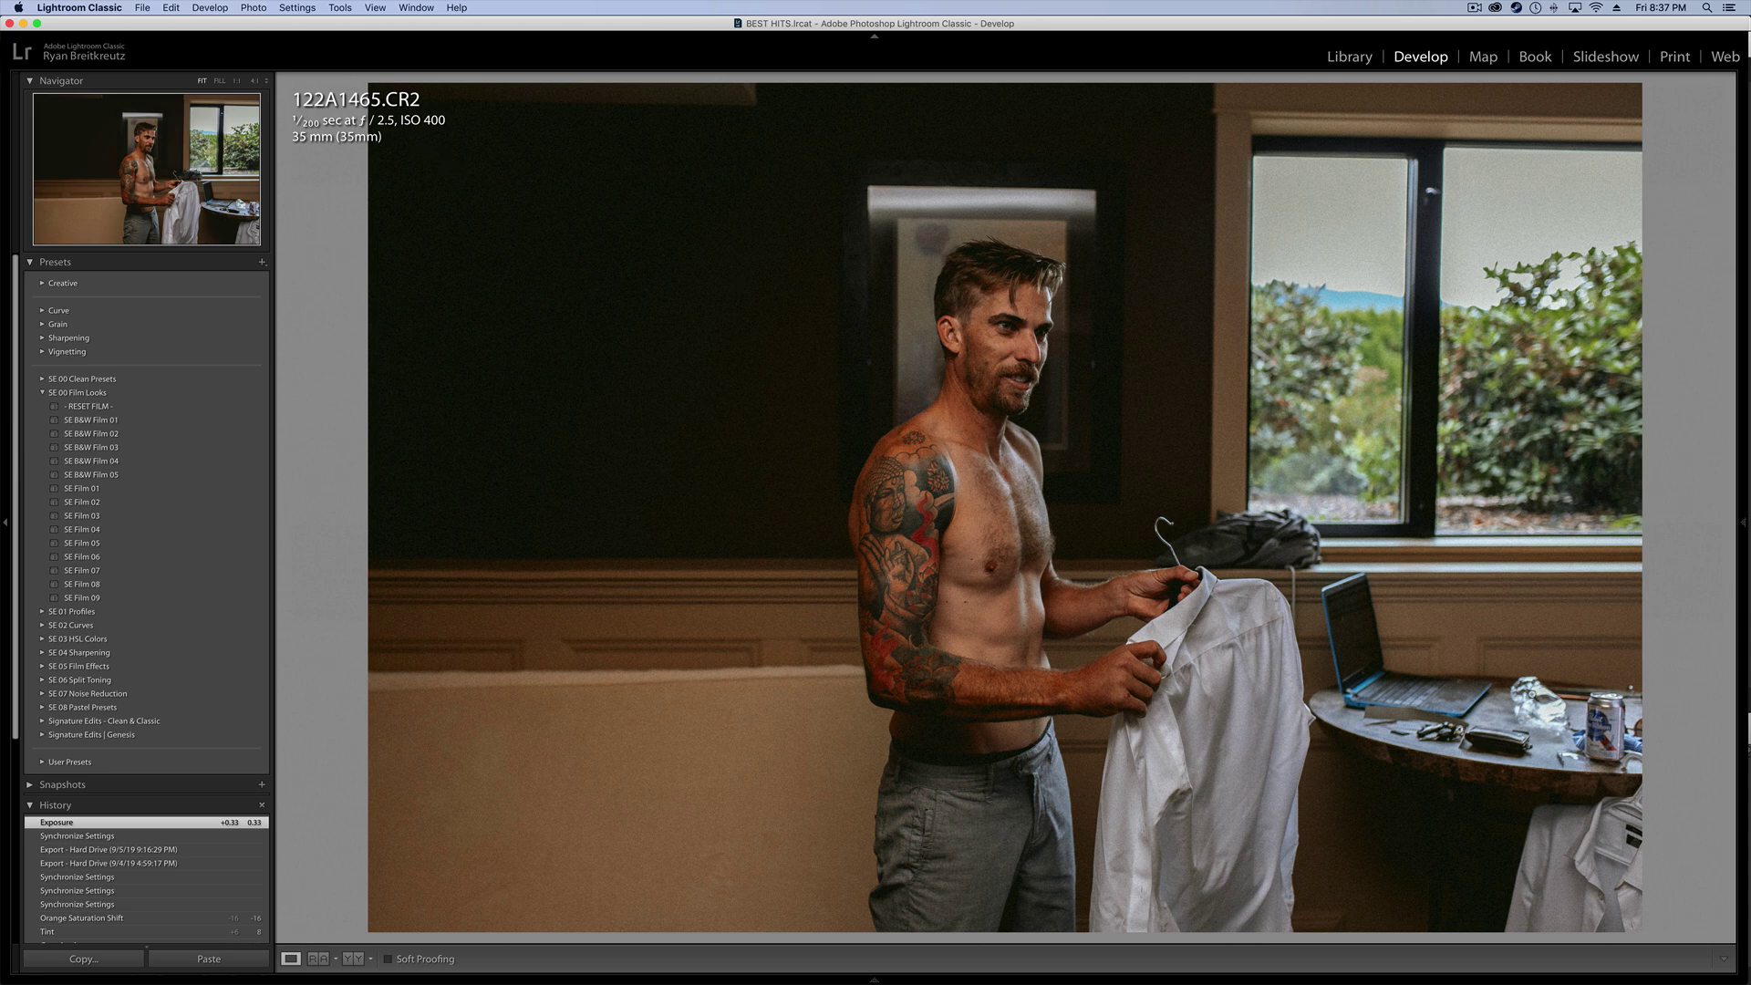
key(g)
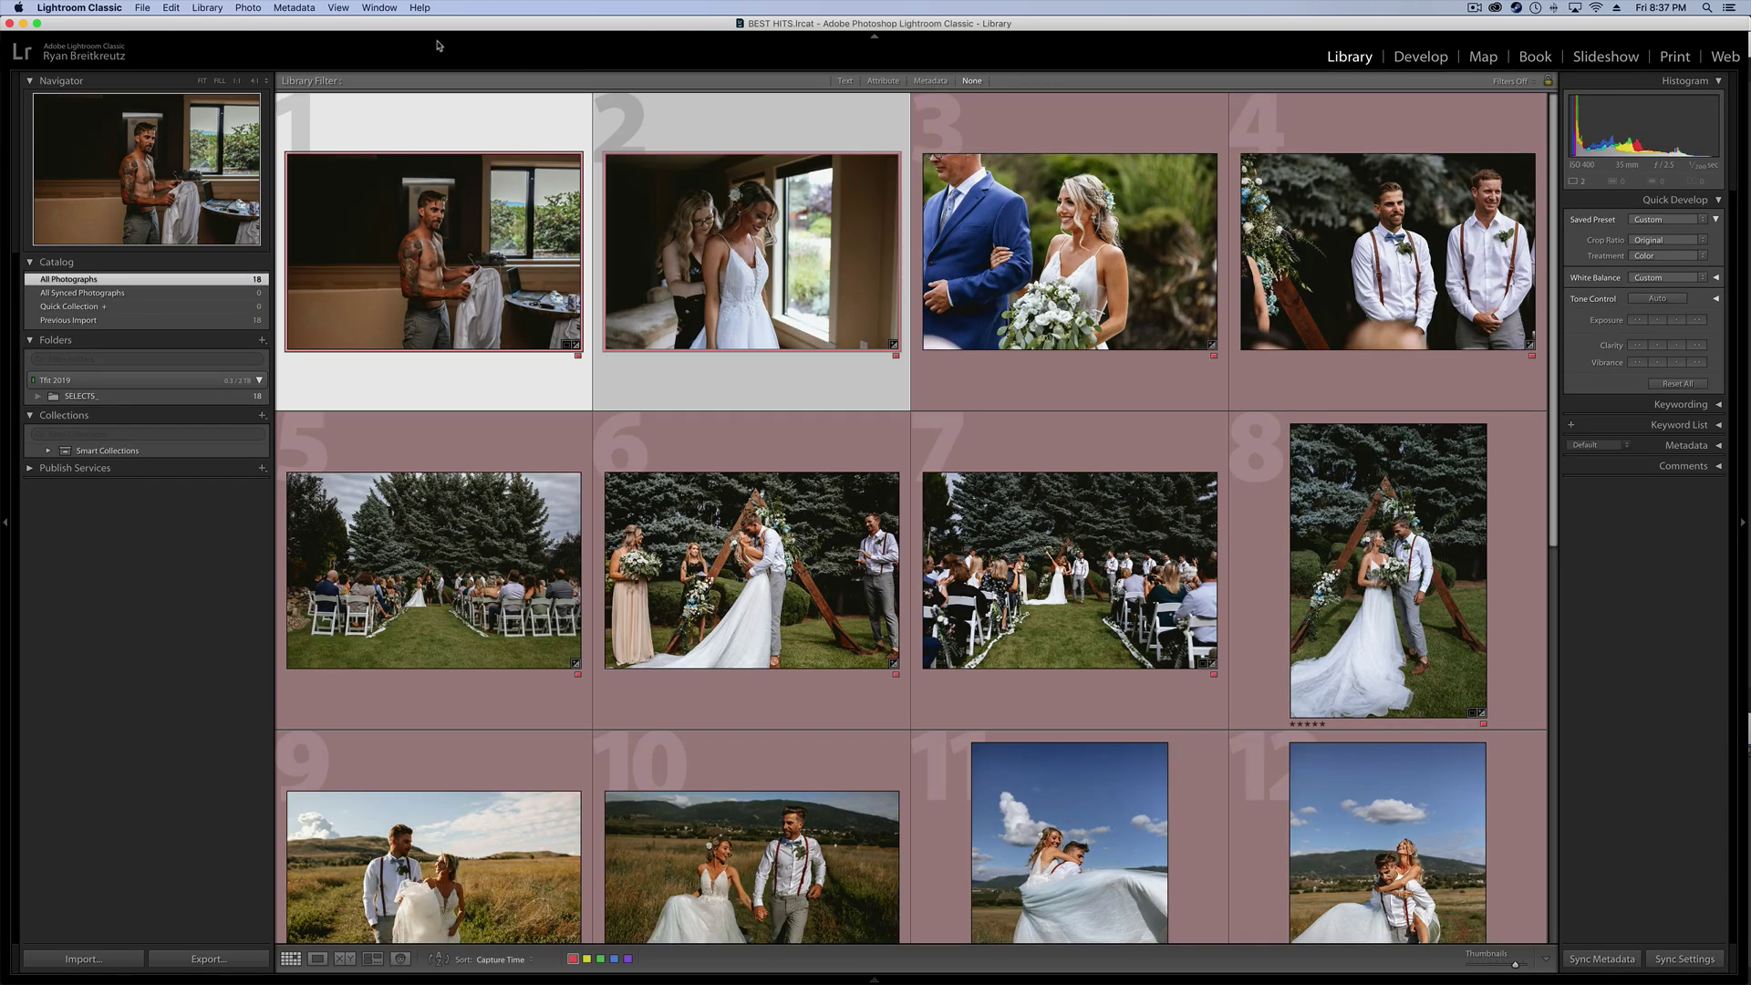
Cycle grid cells with J to plain unlabelled thumbnails, then open photo 1 in Develop
key(j)
key(j)
key(j)
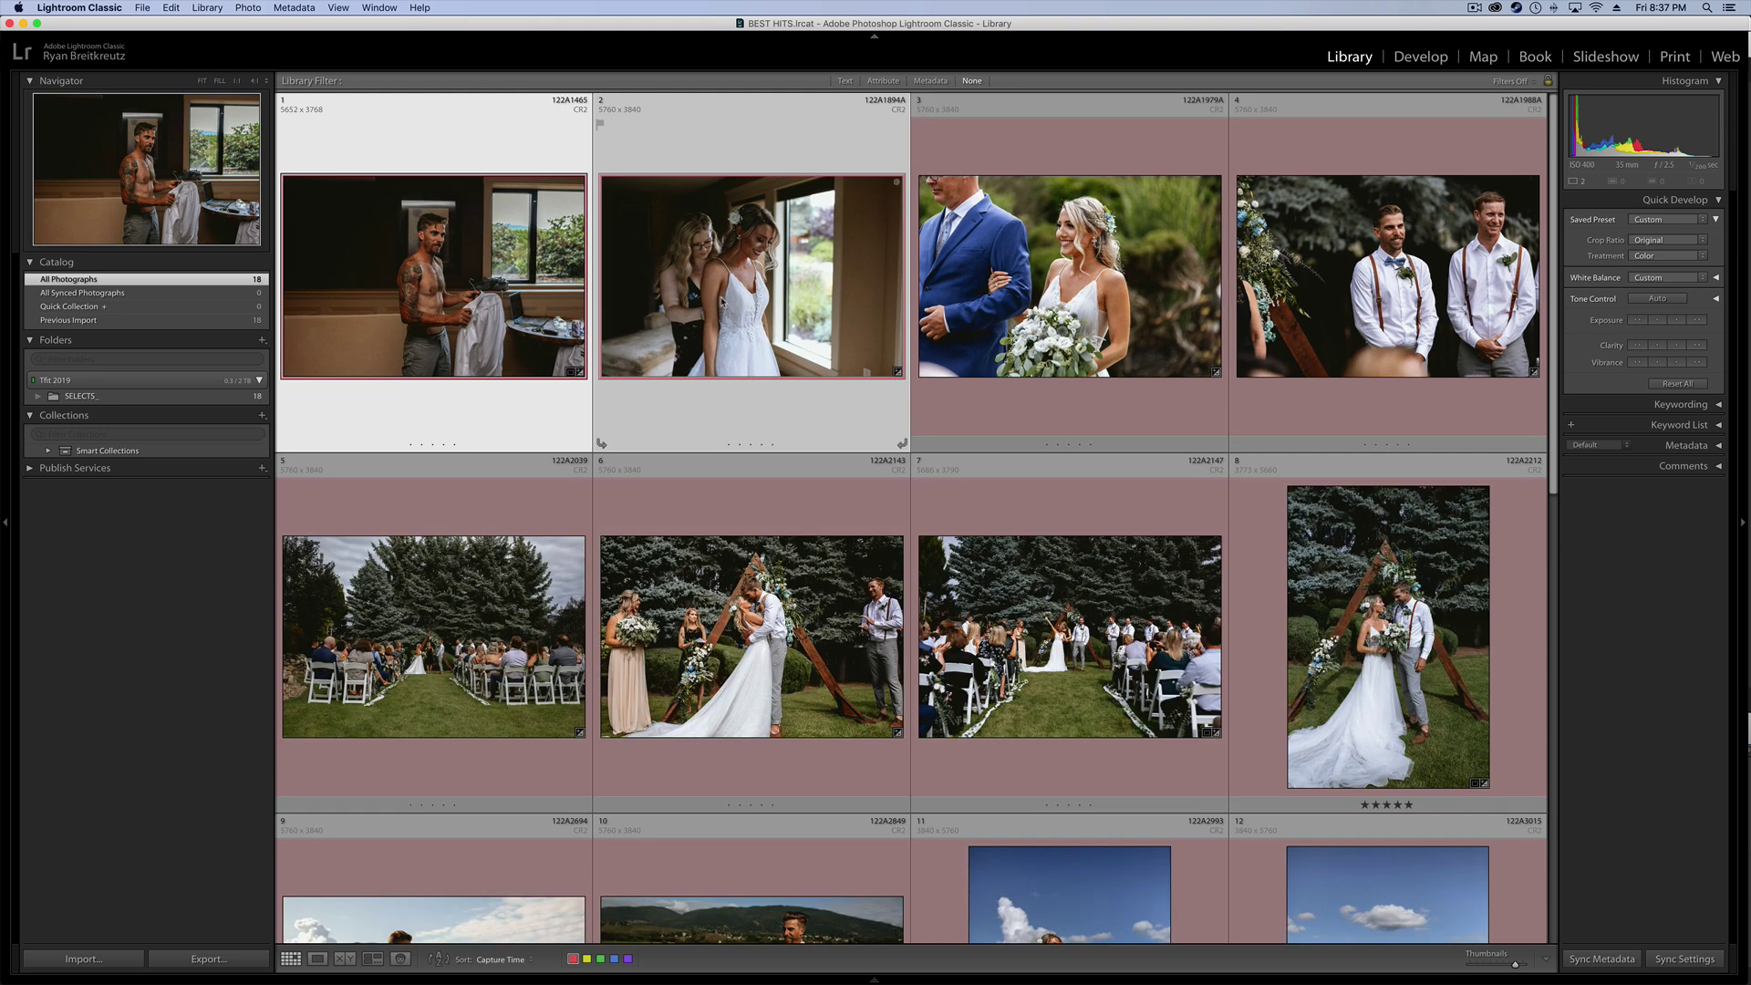
key(j)
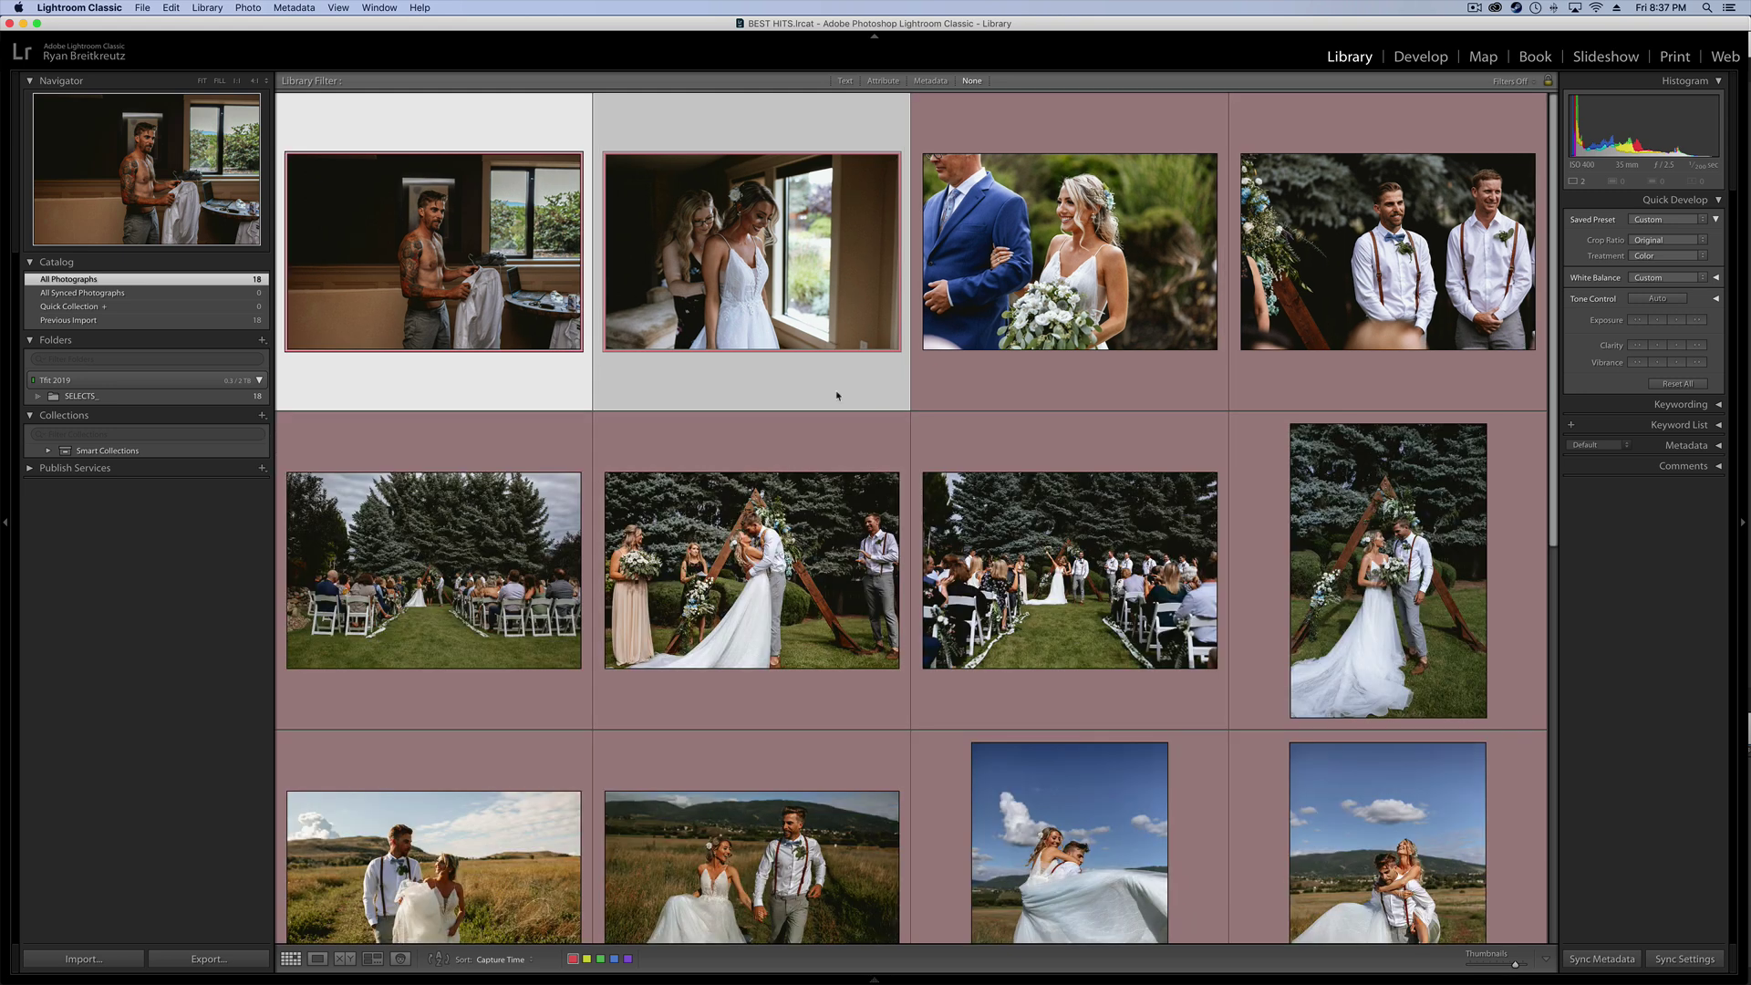
click(347, 6)
mouse_move(399, 6)
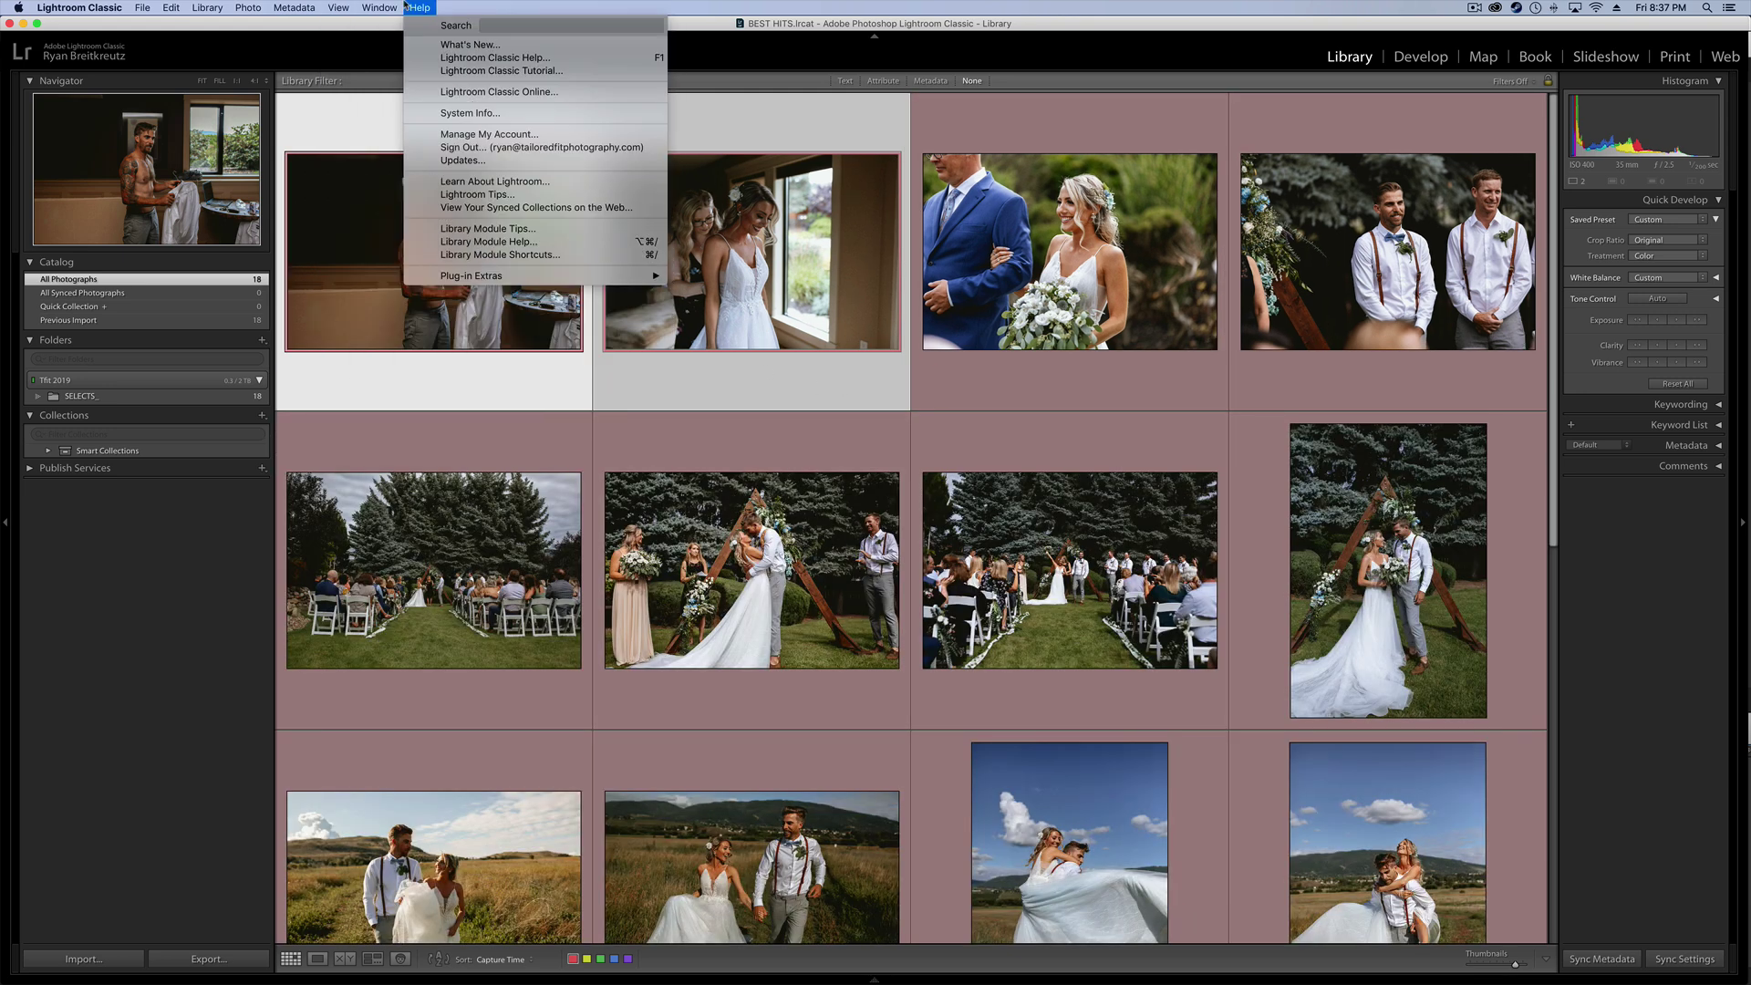
click(381, 6)
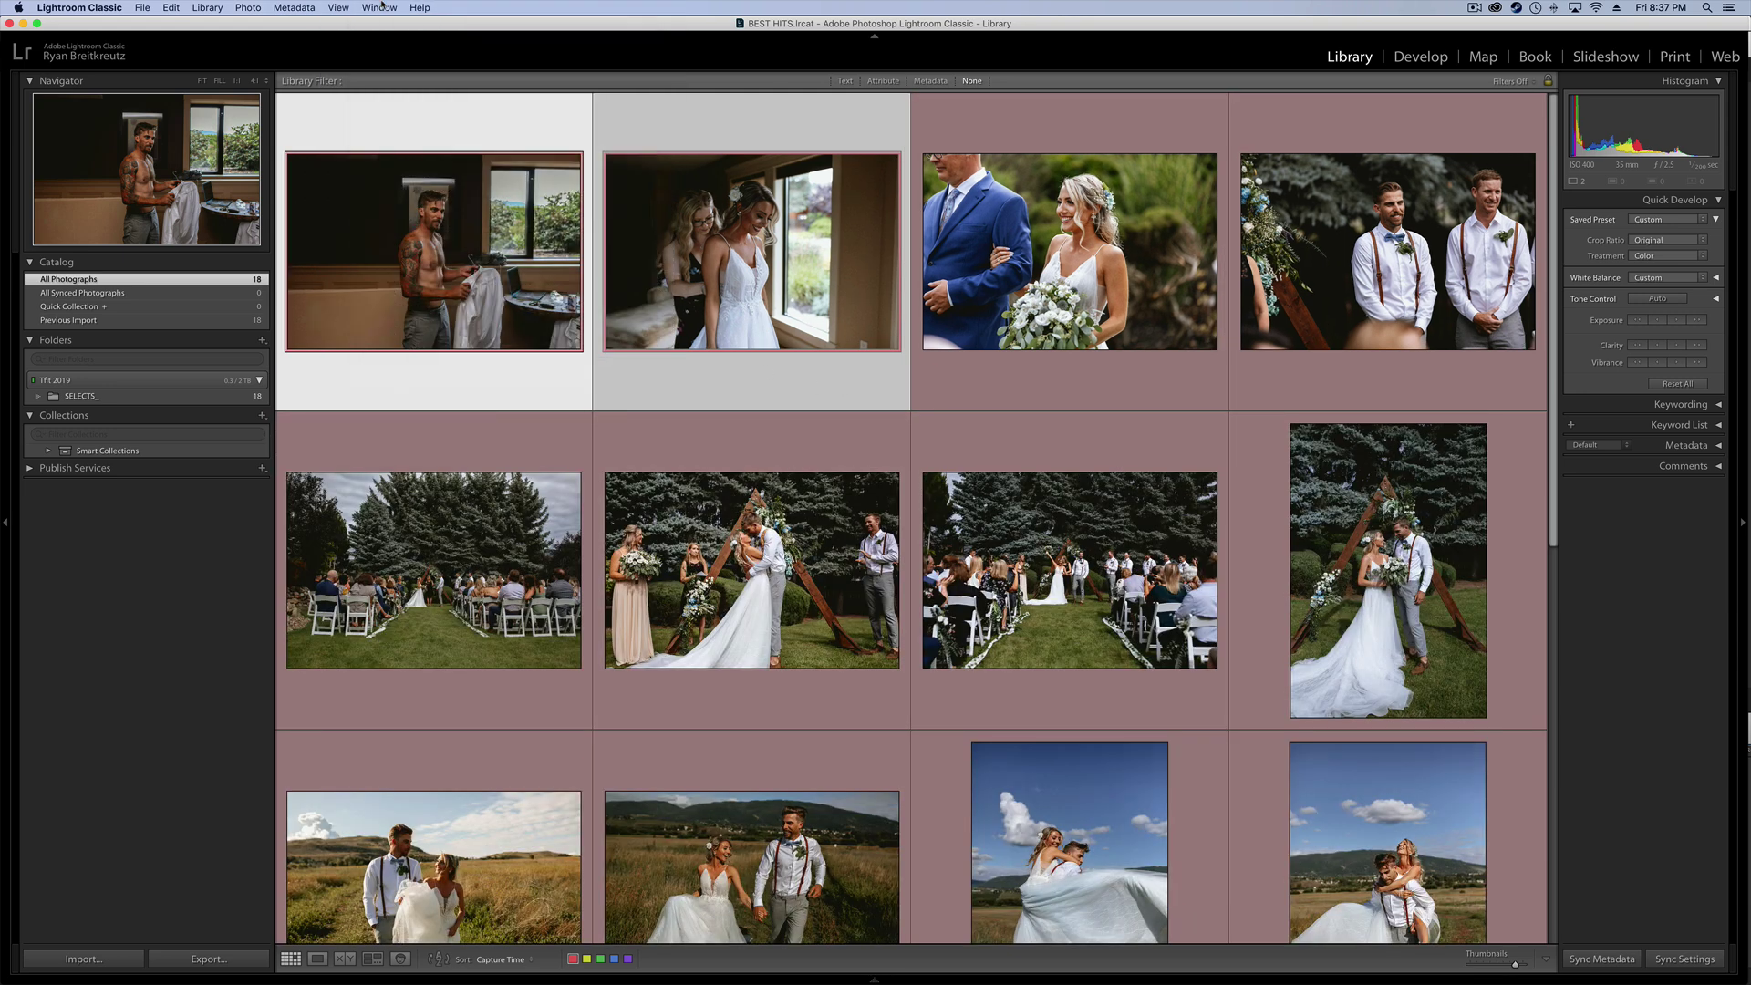
key(d)
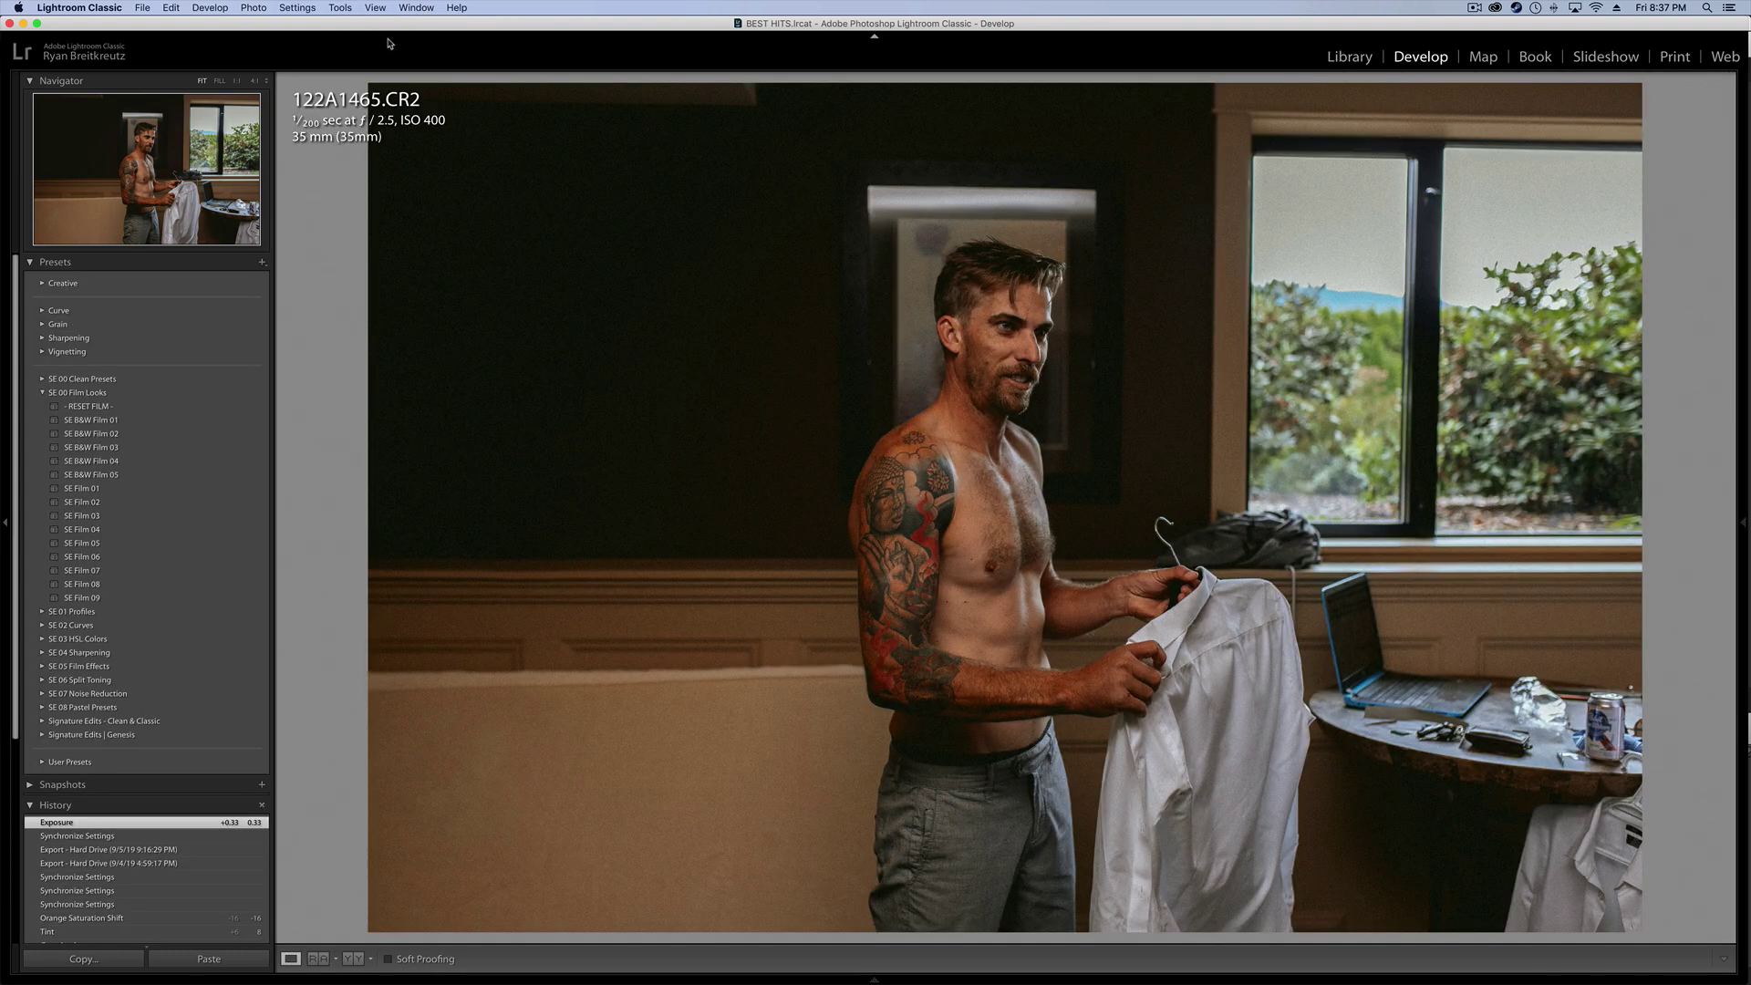
Reveal the right adjustment panels and the toolbar, and pin the left presets panel open
click(1743, 528)
mouse_move(860, 954)
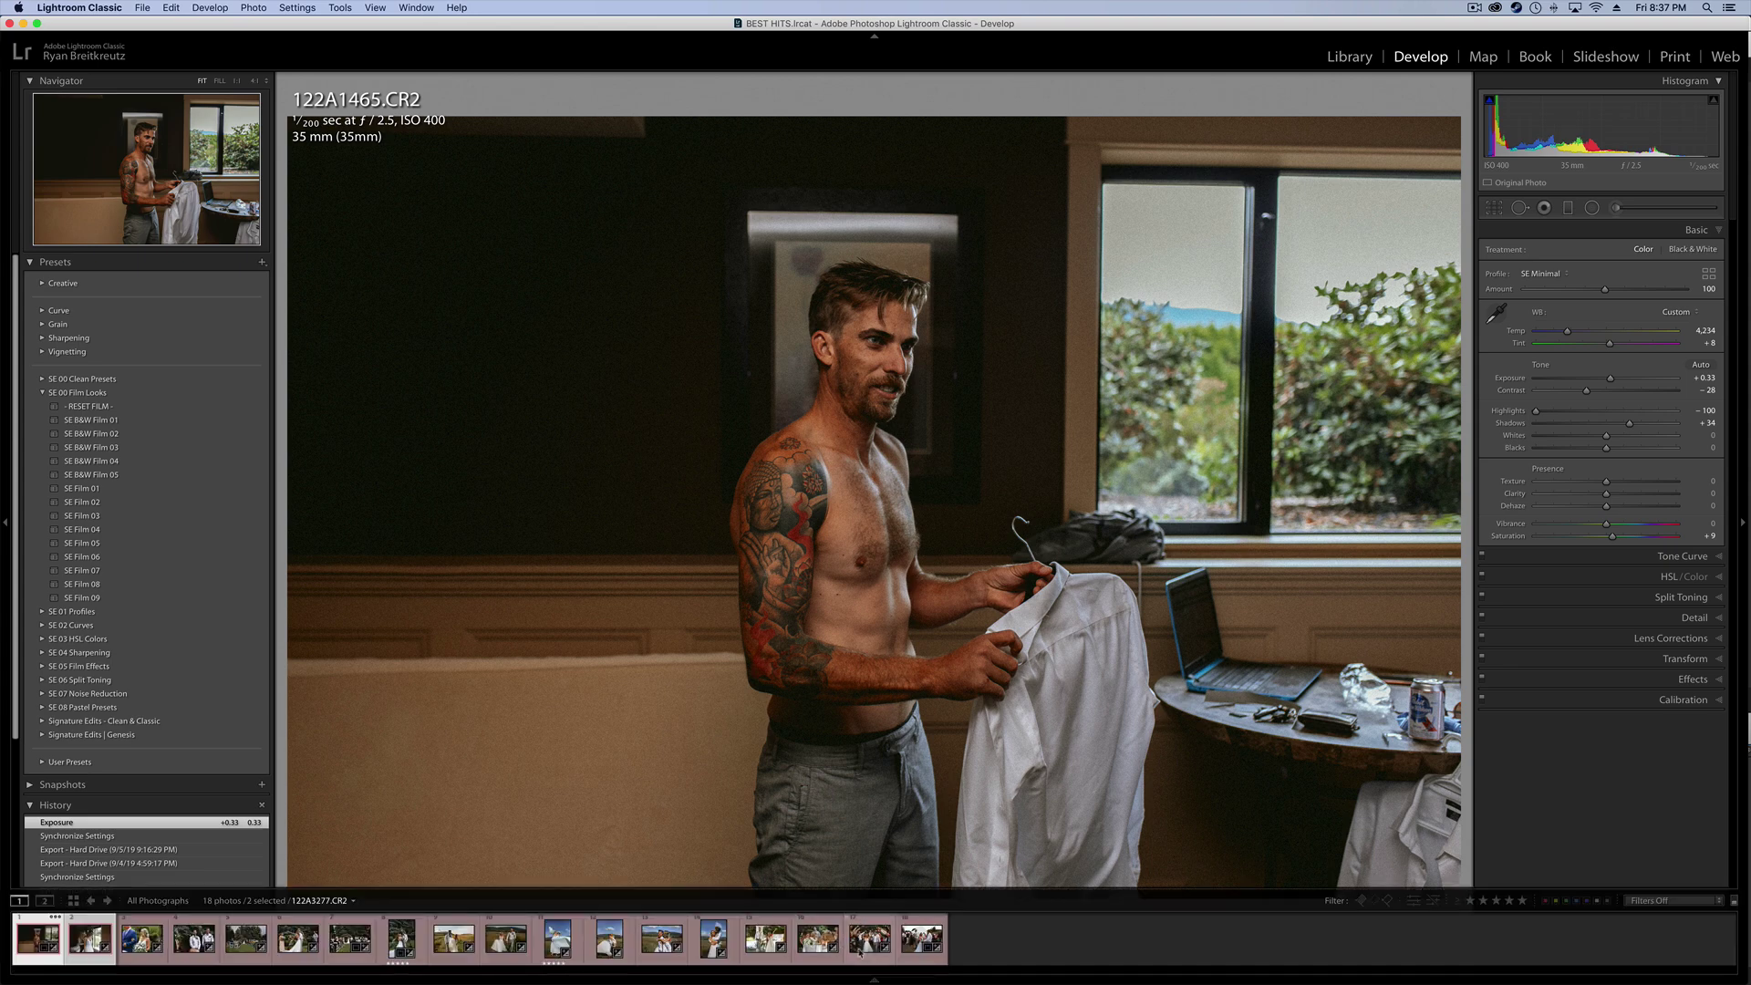
key(t)
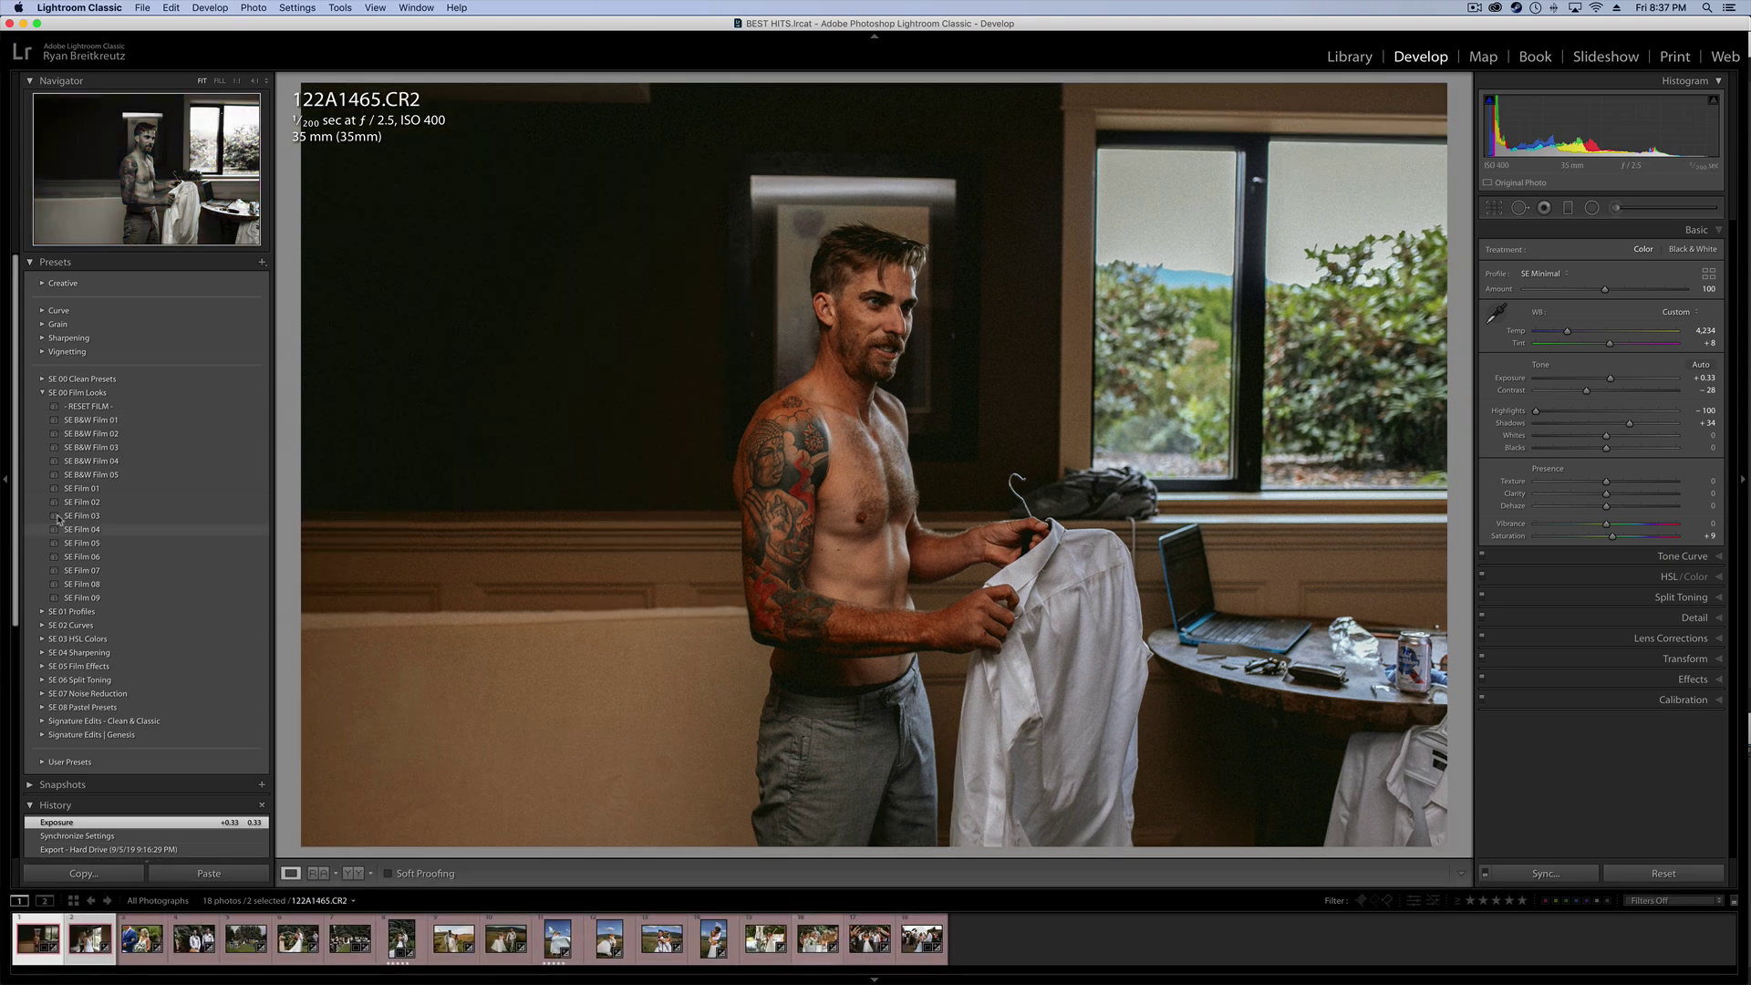
click(6, 481)
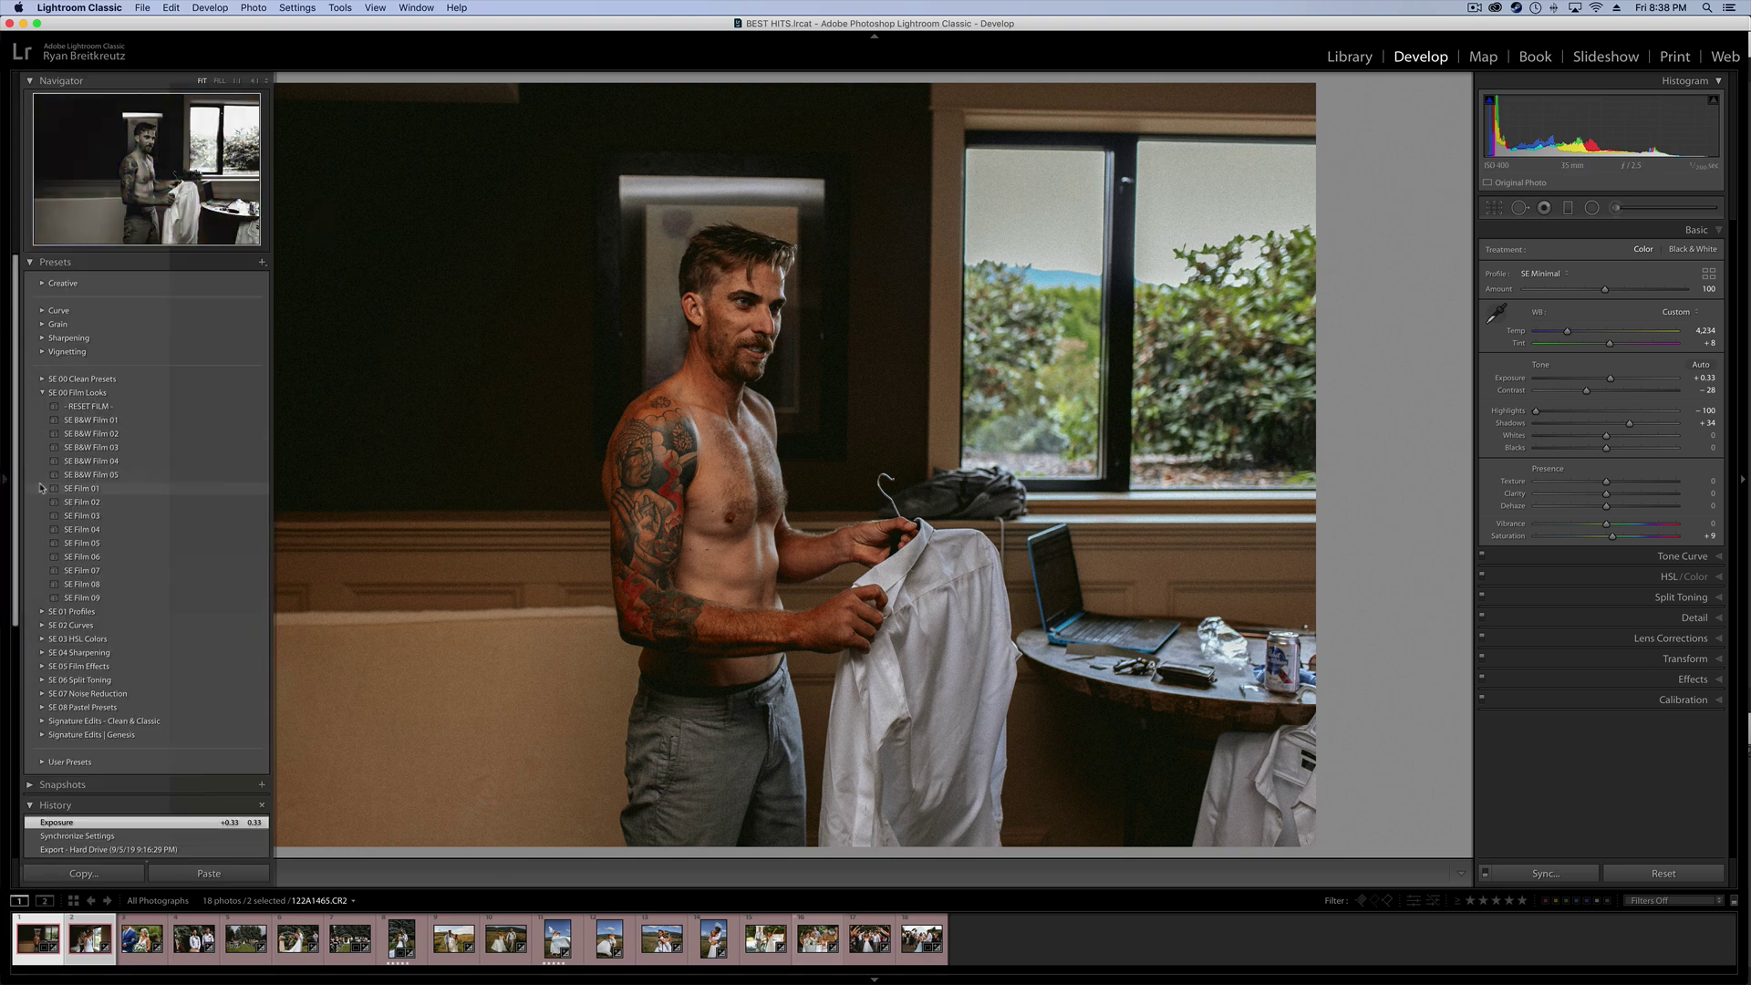
click(6, 481)
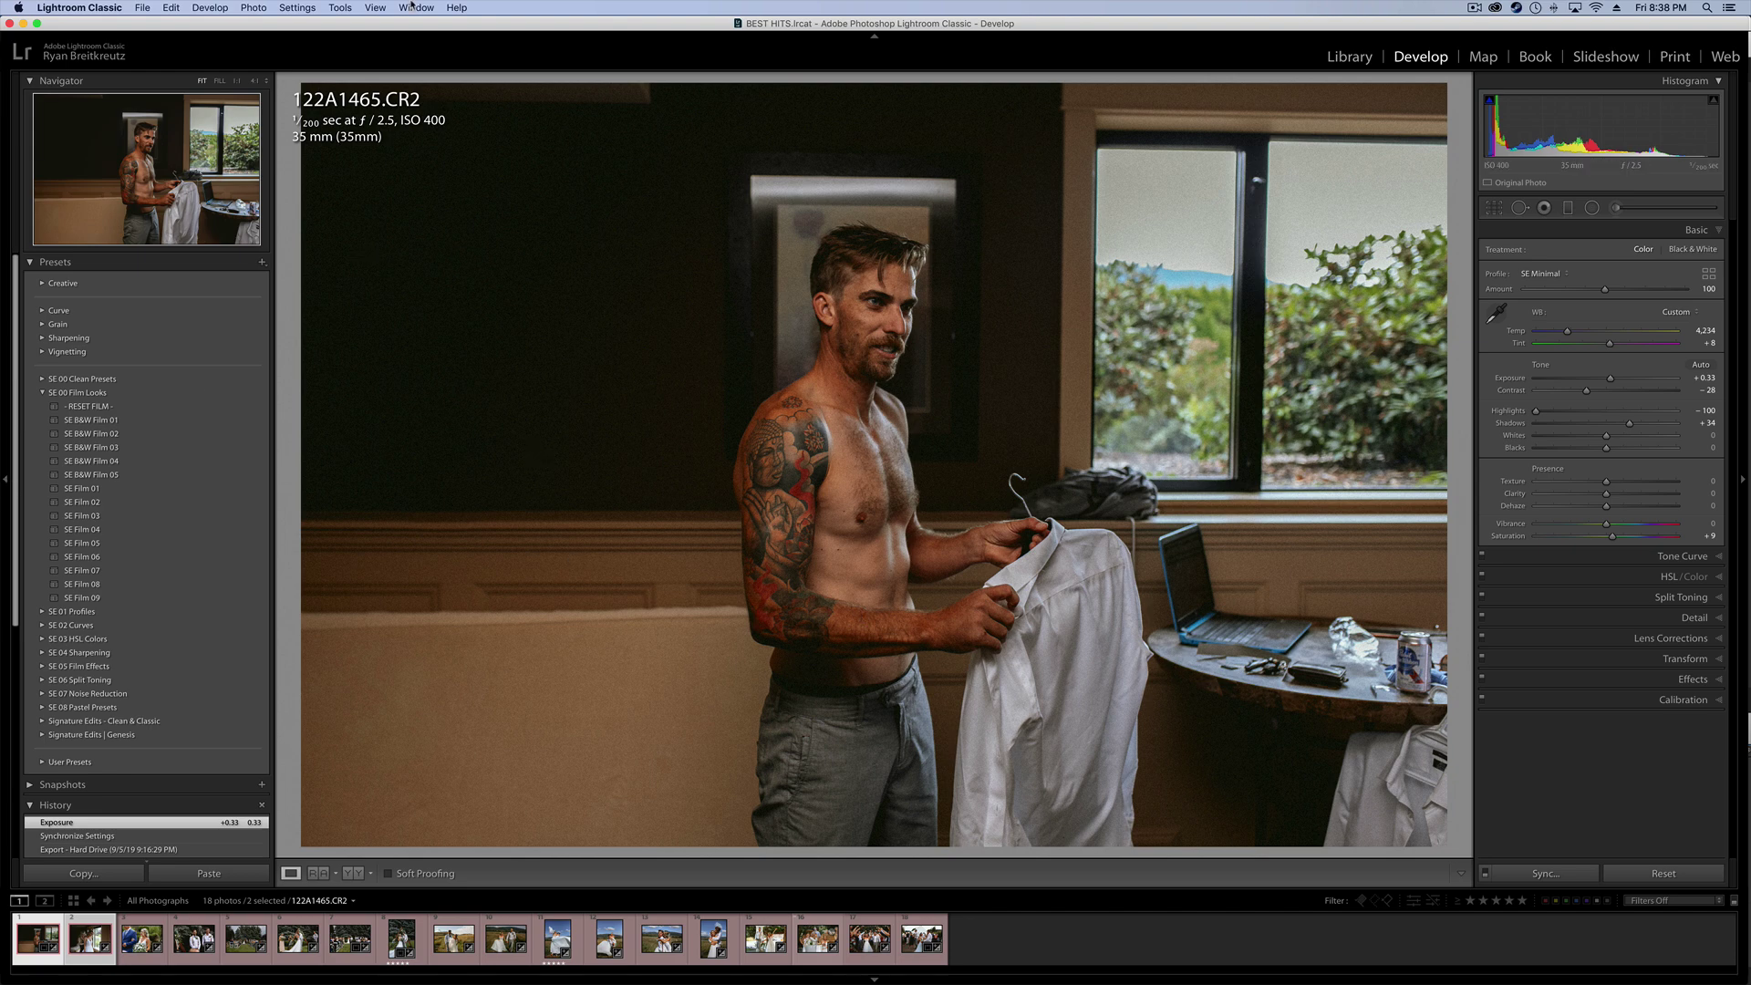
click(376, 7)
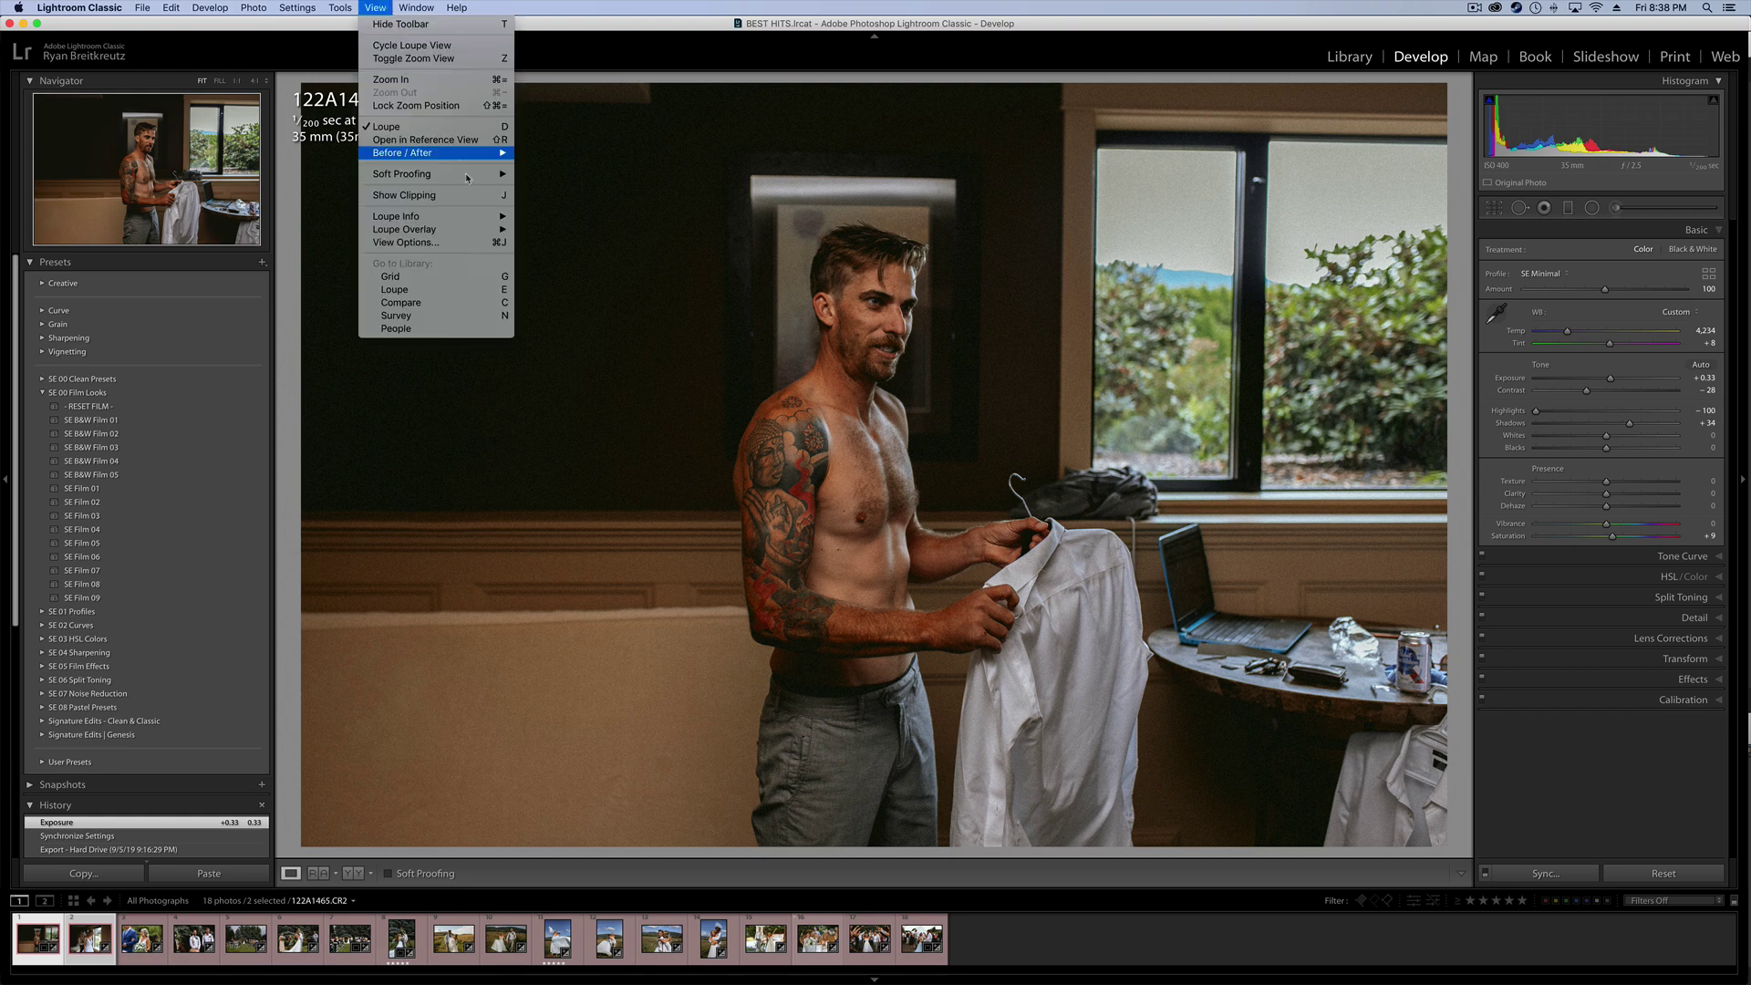
Overlay the Grid and Guides on the photo, and cancel choosing a Layout Image
mouse_move(488, 229)
click(538, 250)
click(375, 8)
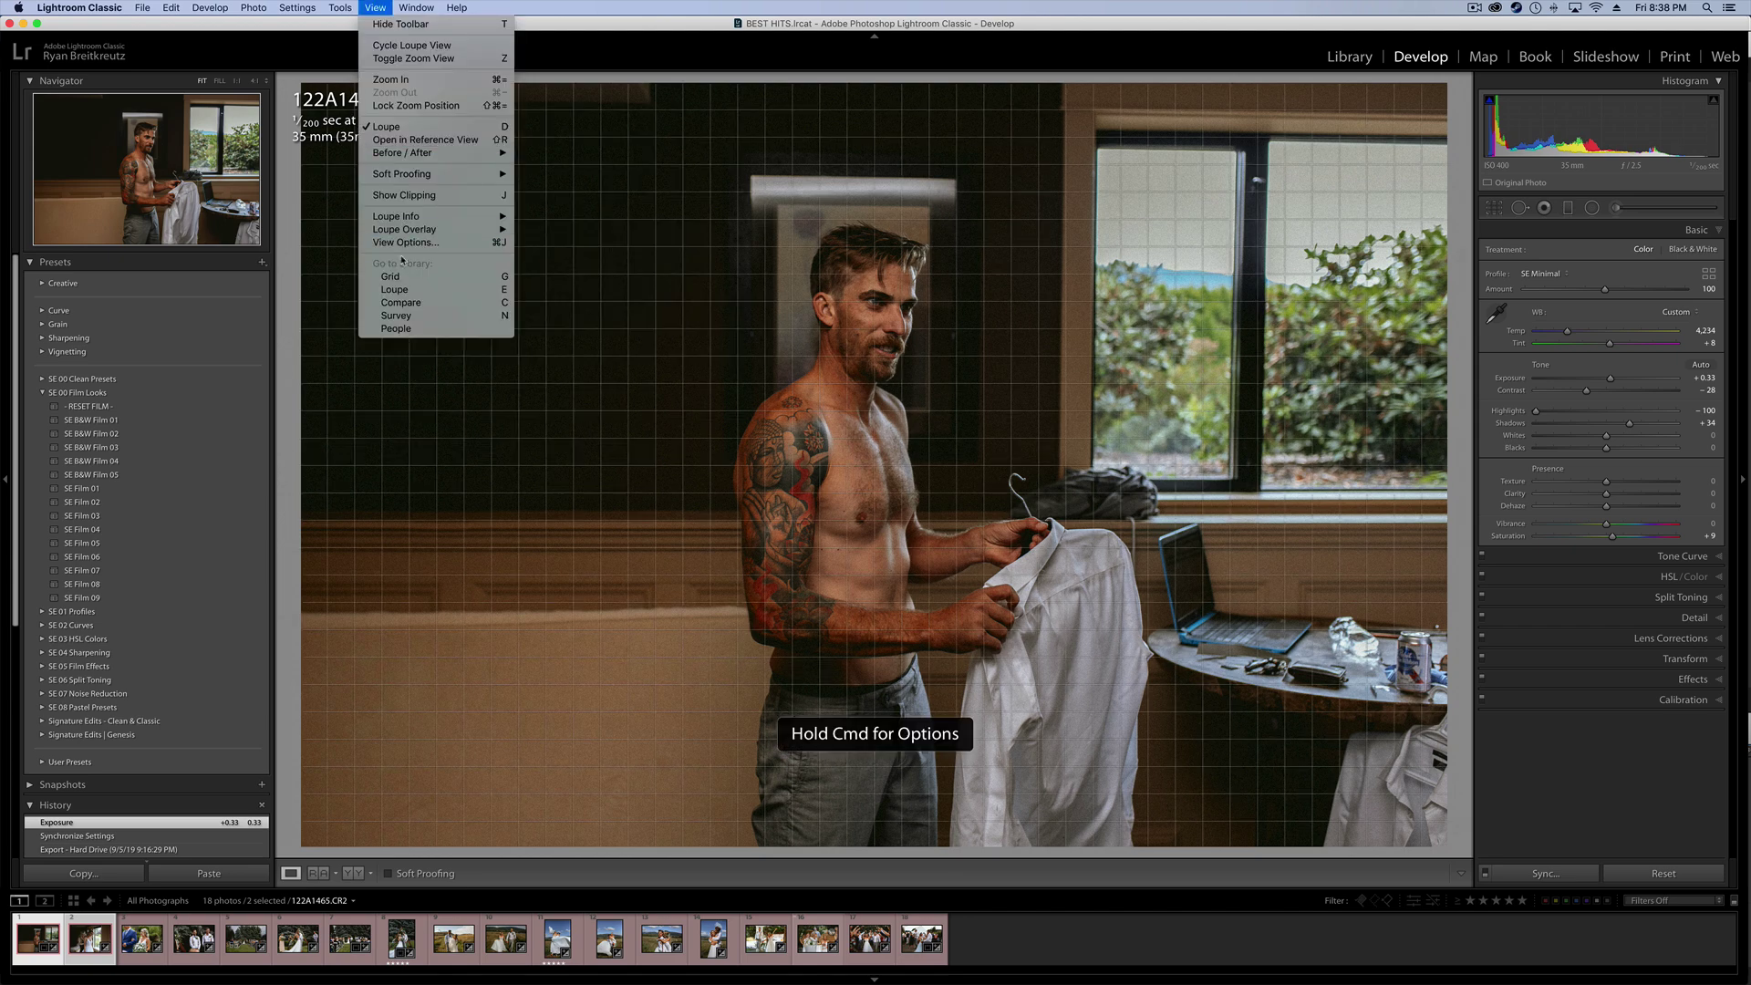
click(351, 146)
click(375, 8)
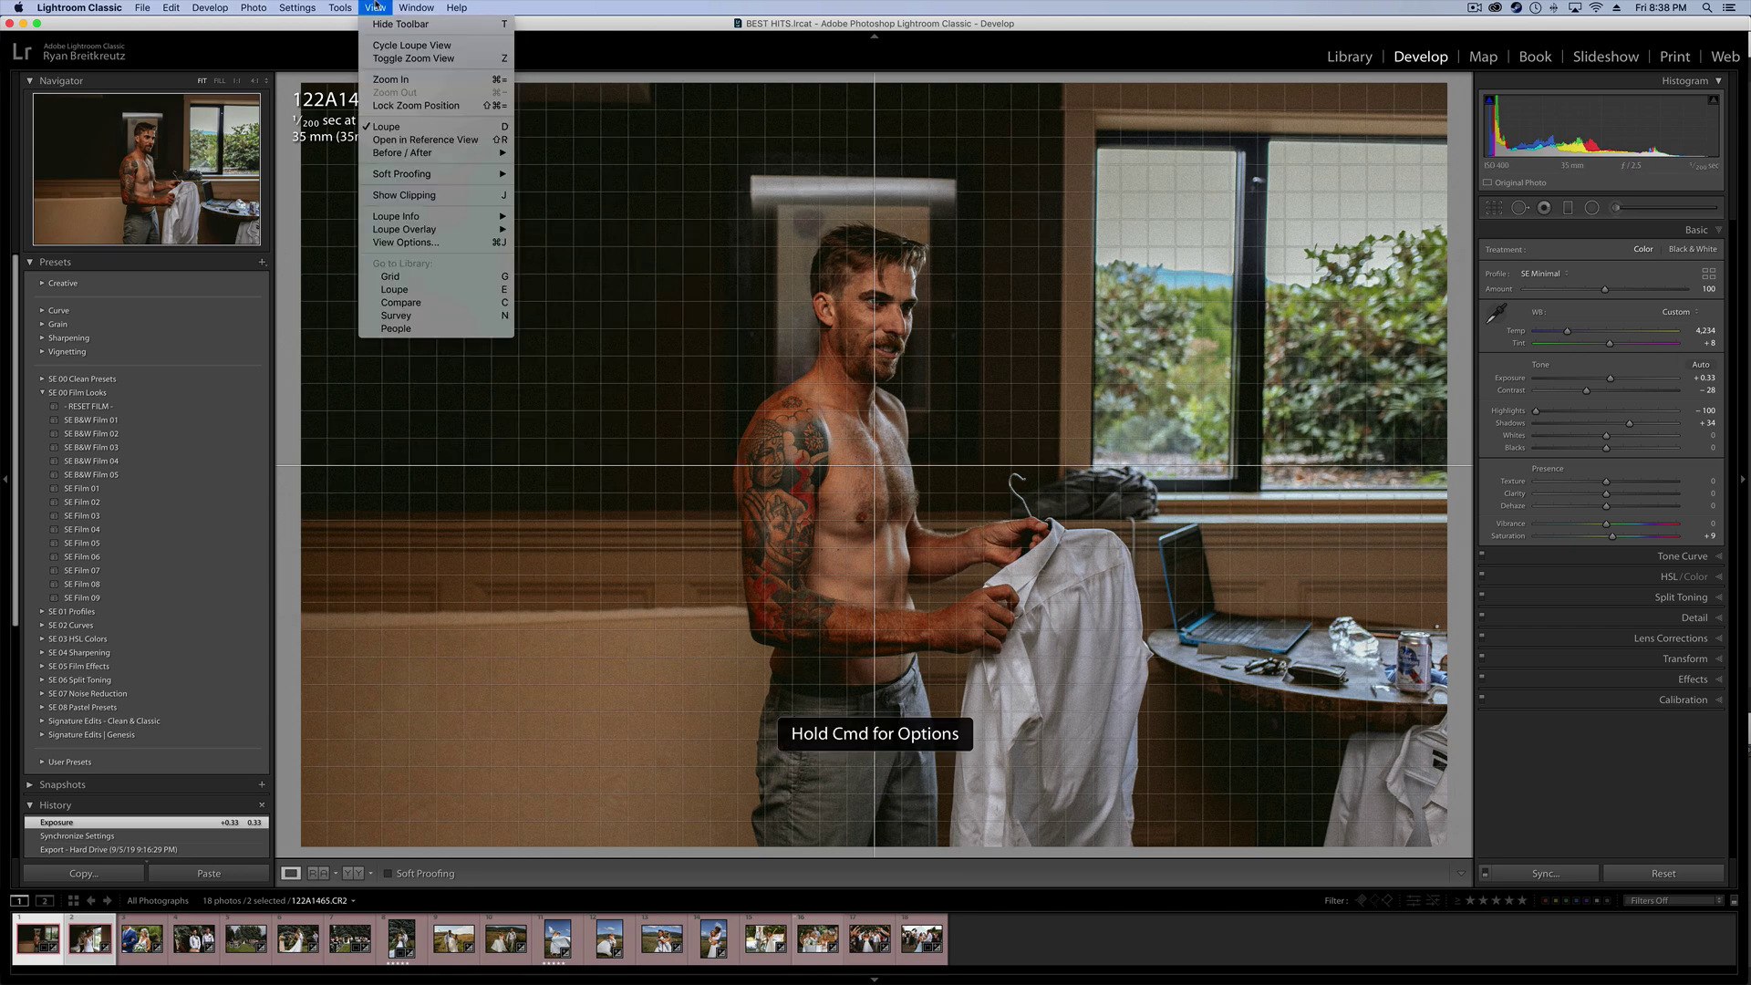
mouse_move(425, 233)
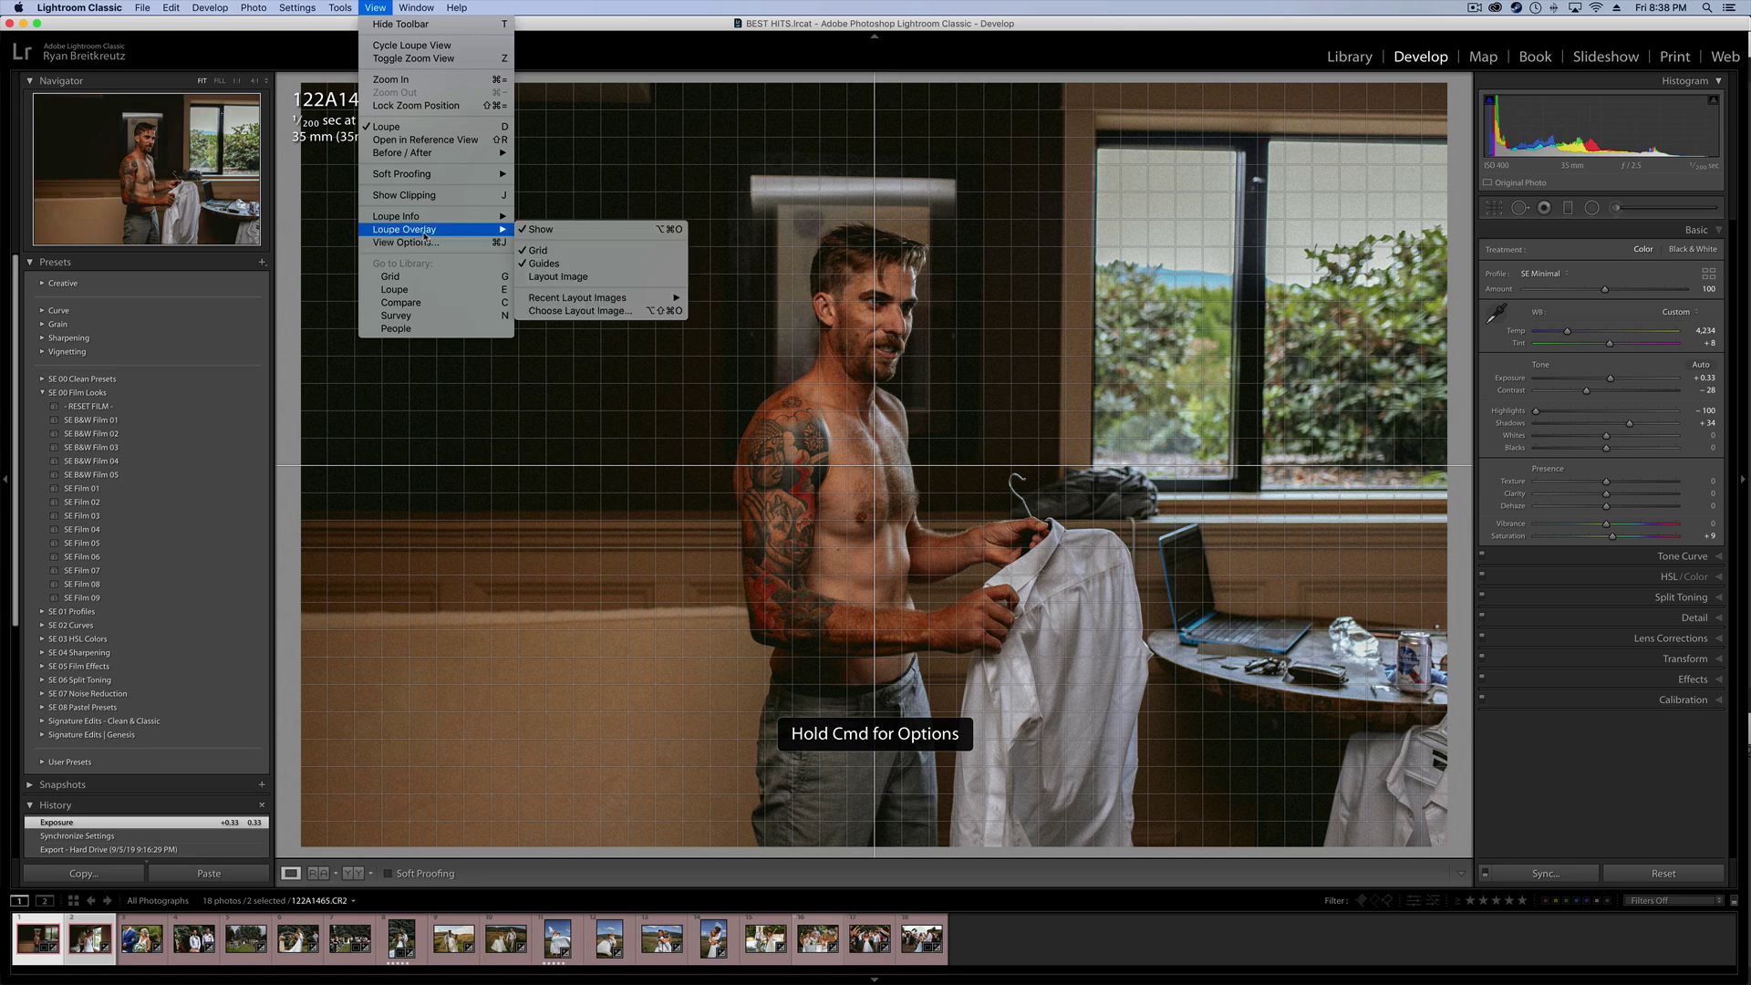
click(628, 282)
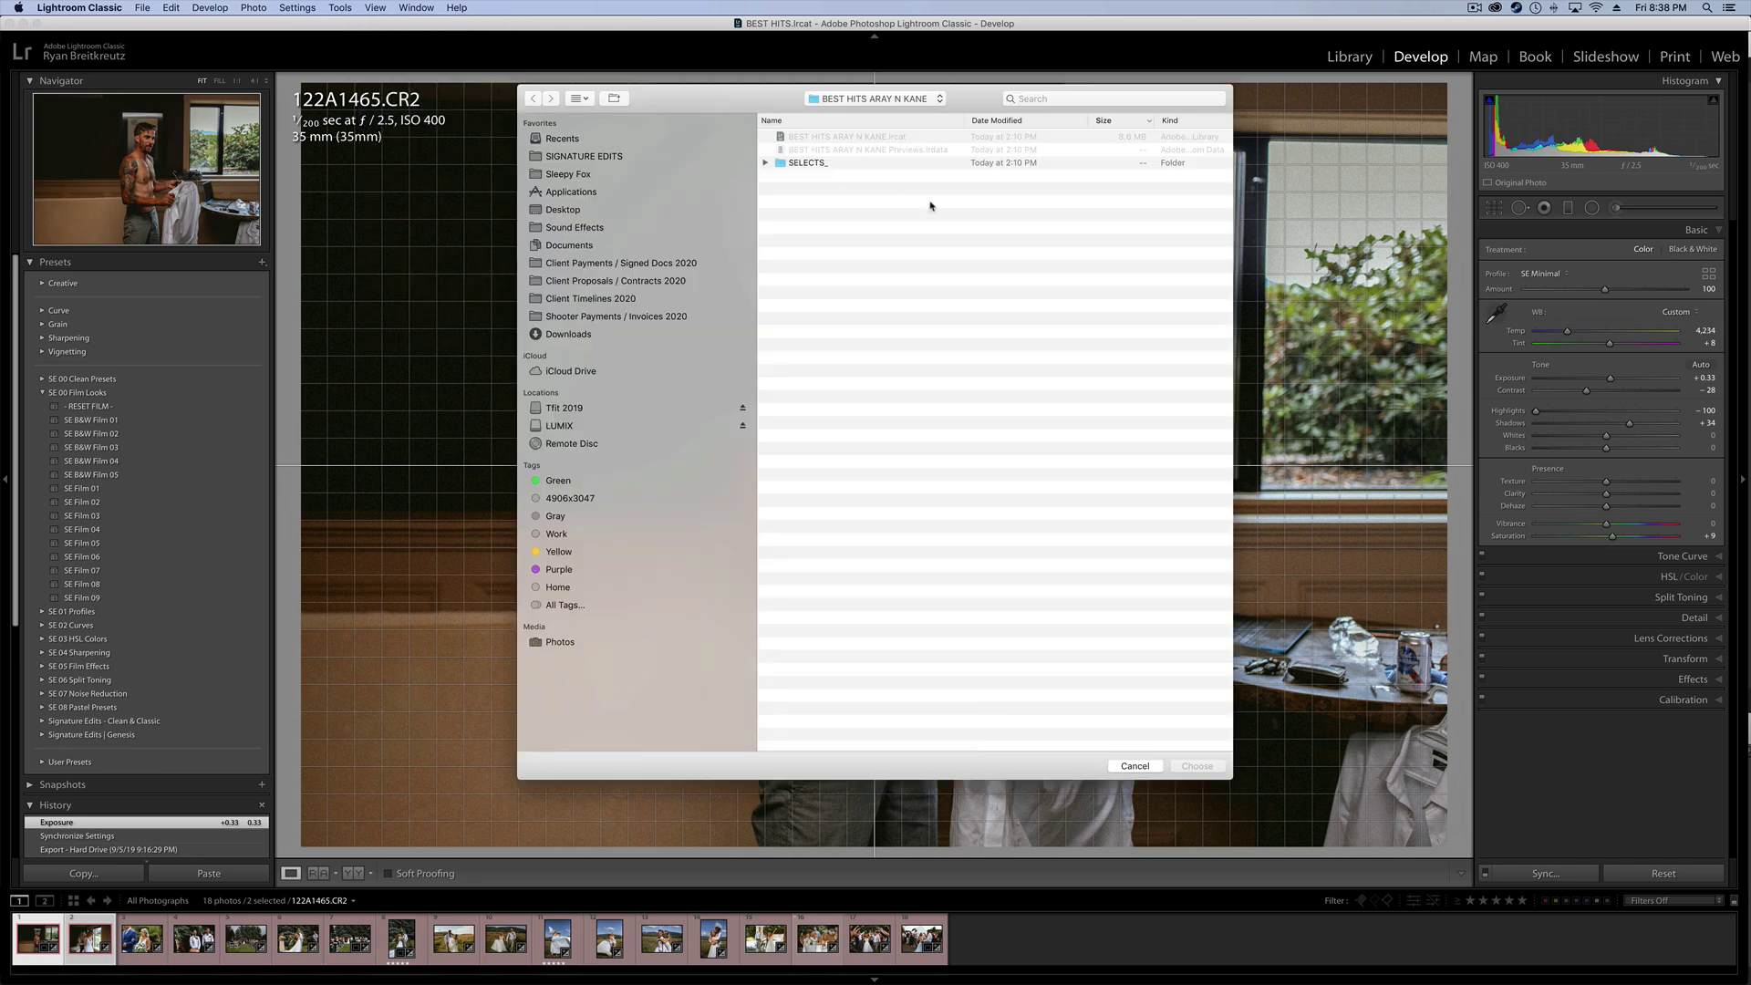
double_click(815, 166)
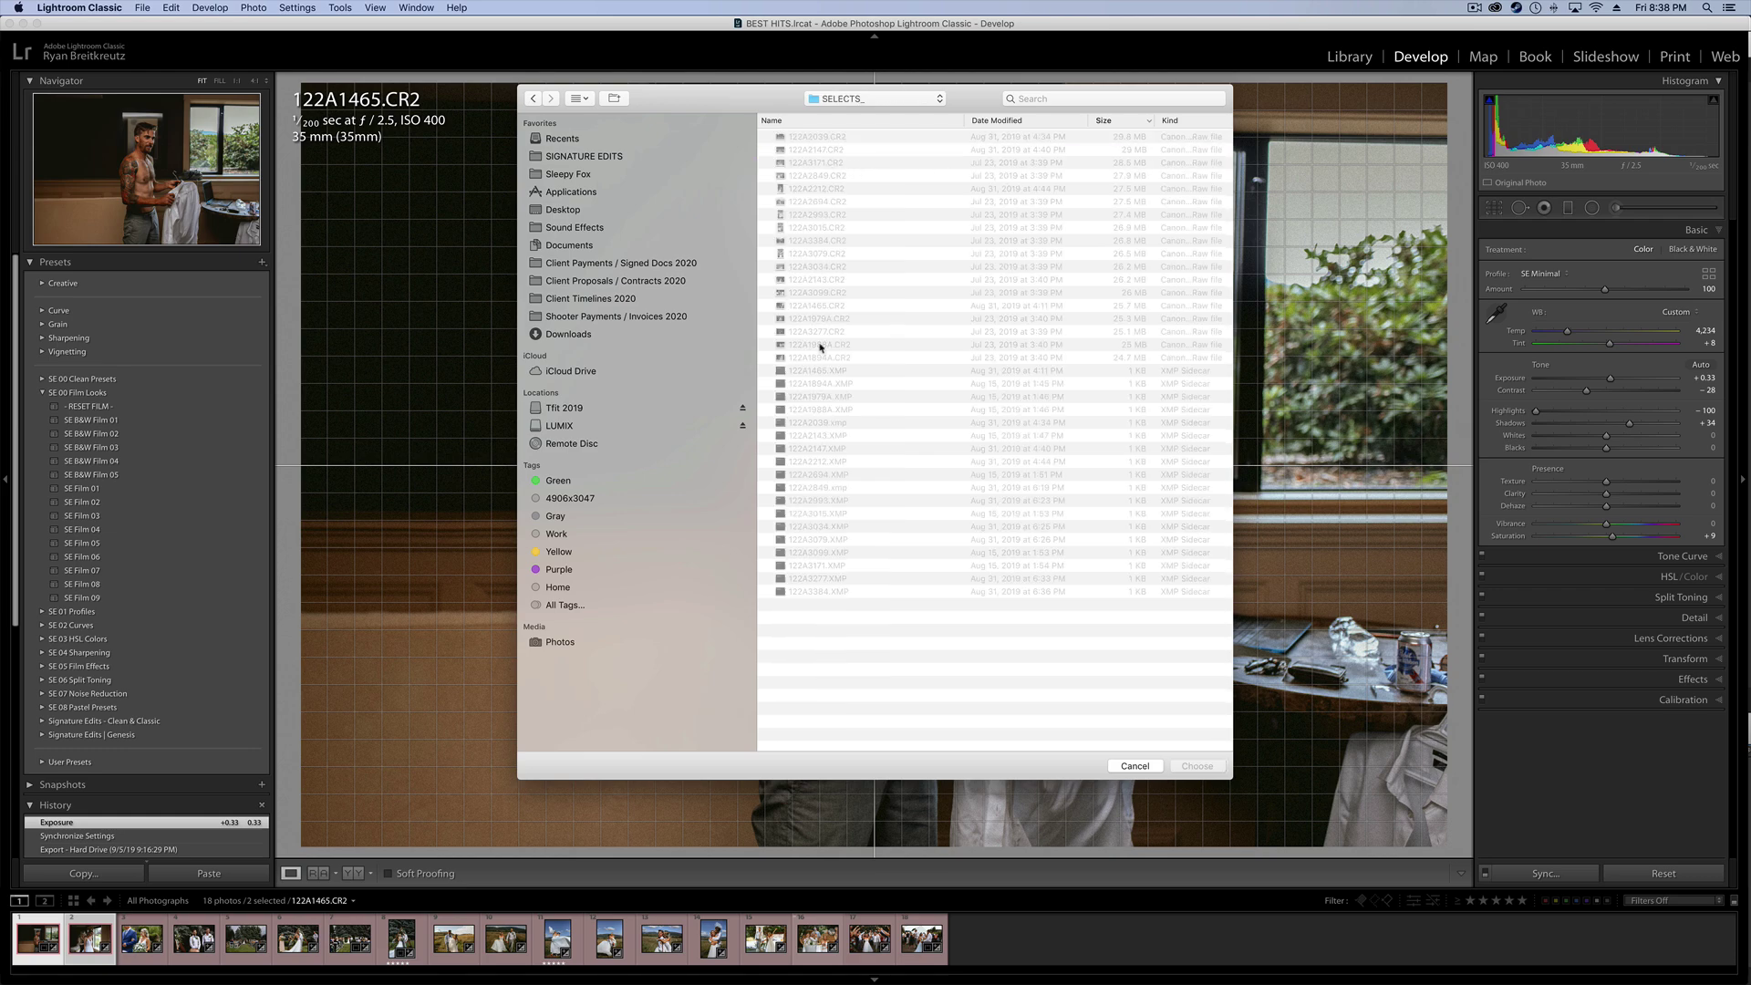
click(1135, 766)
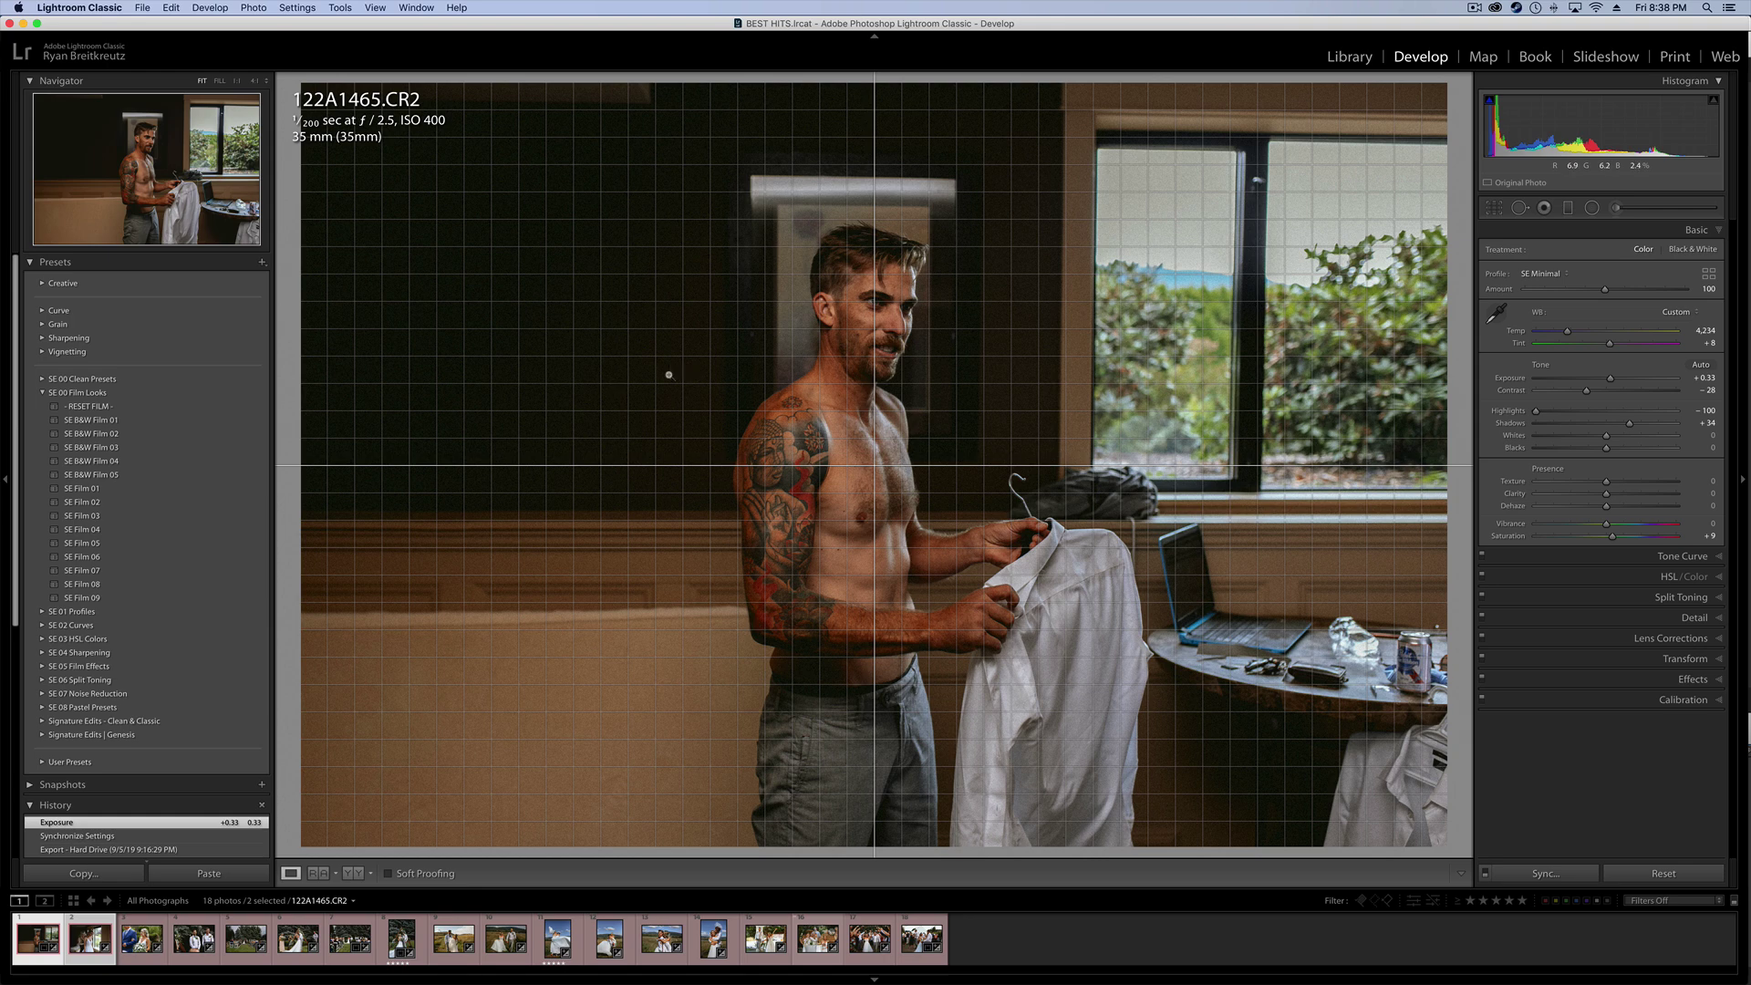
Turn off Show Info Overlay and the grid and guide loupe overlays
click(370, 7)
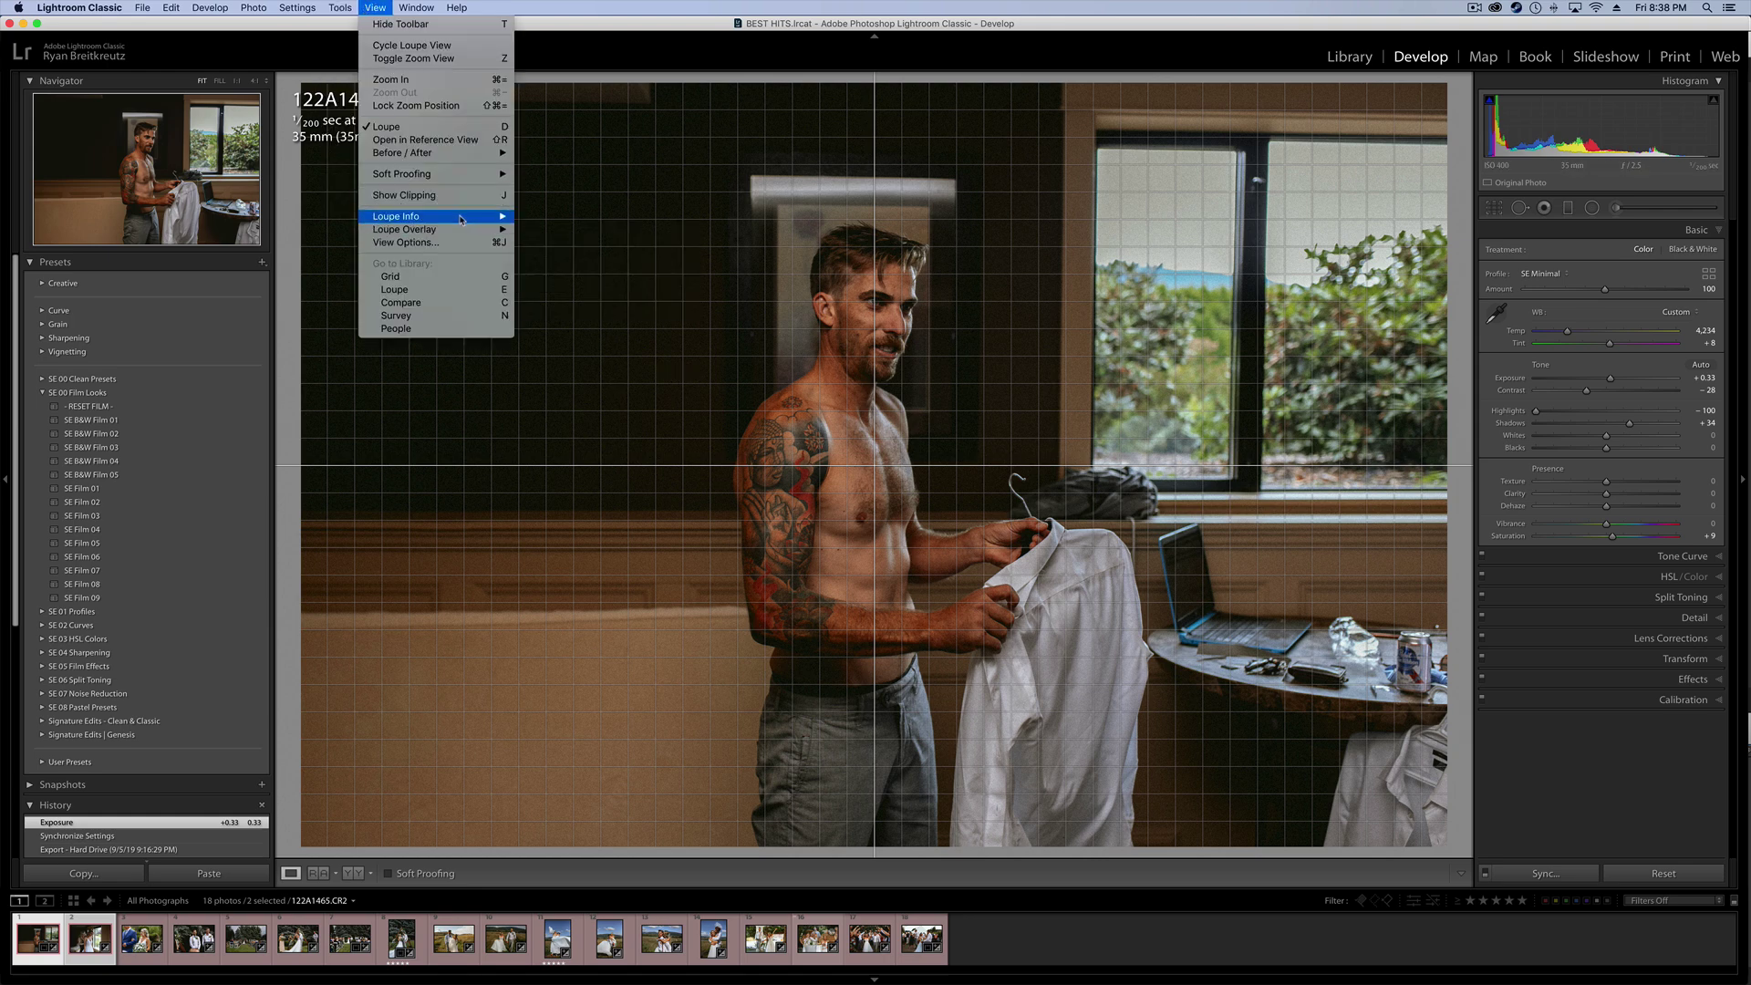
mouse_move(477, 216)
click(548, 216)
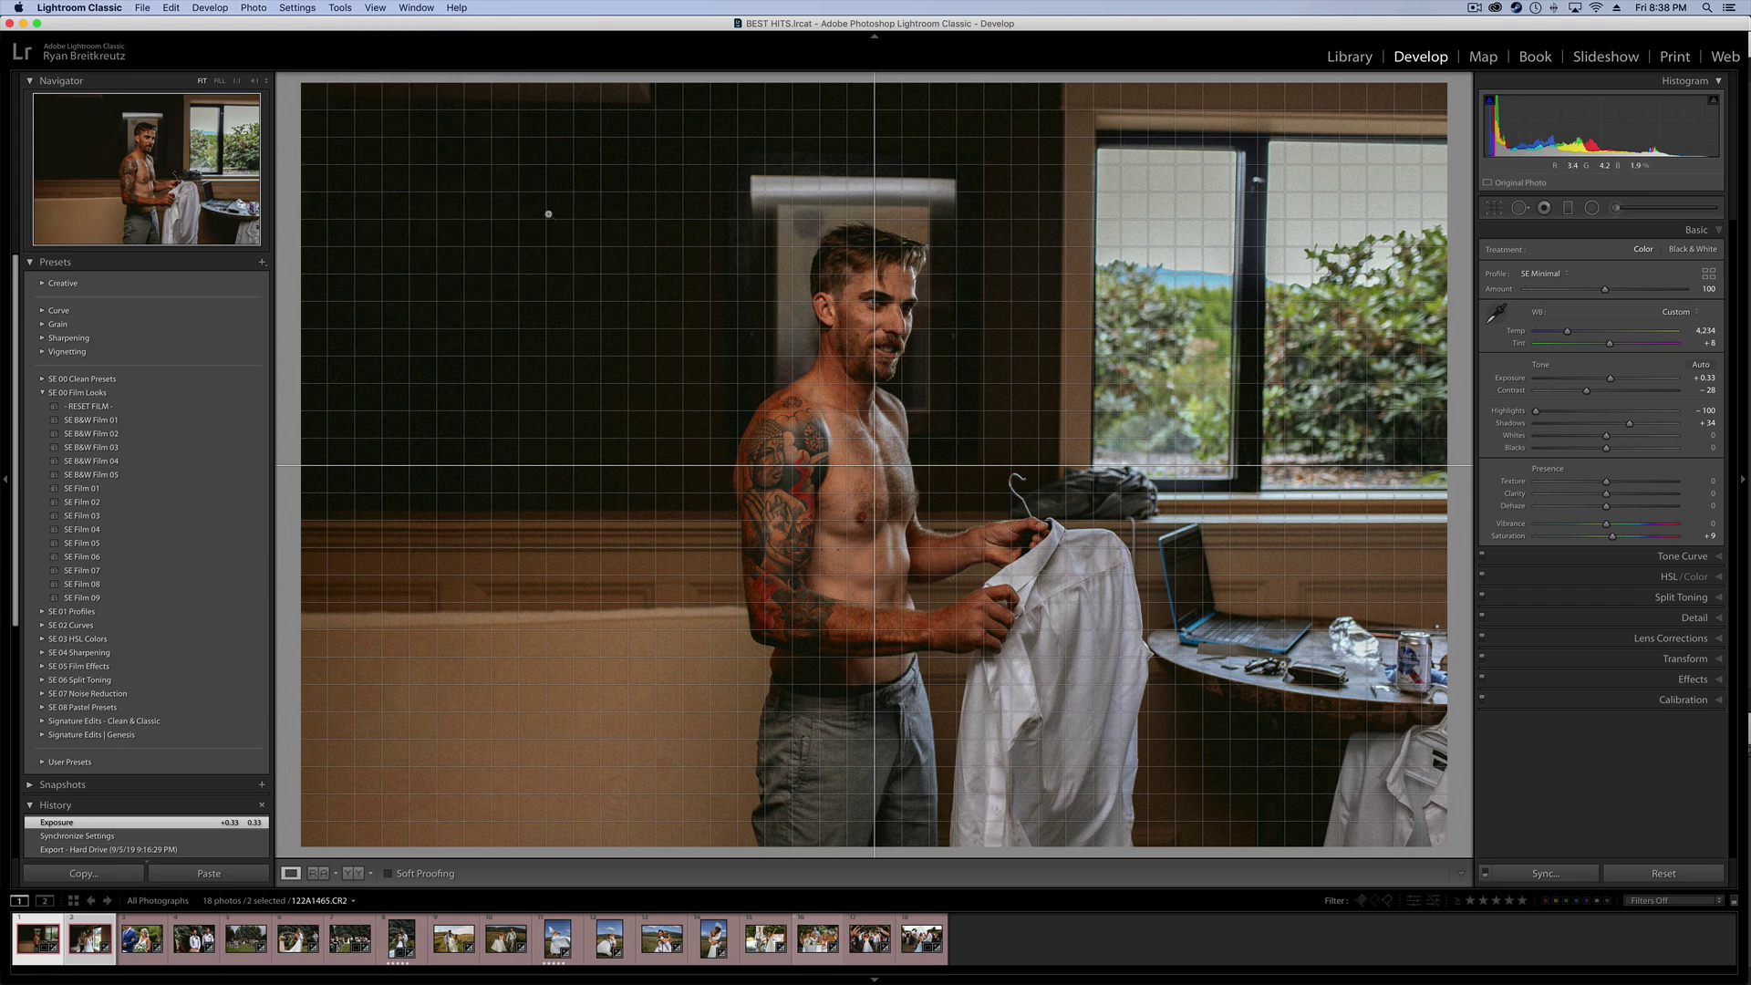
click(340, 7)
mouse_move(415, 172)
mouse_move(375, 8)
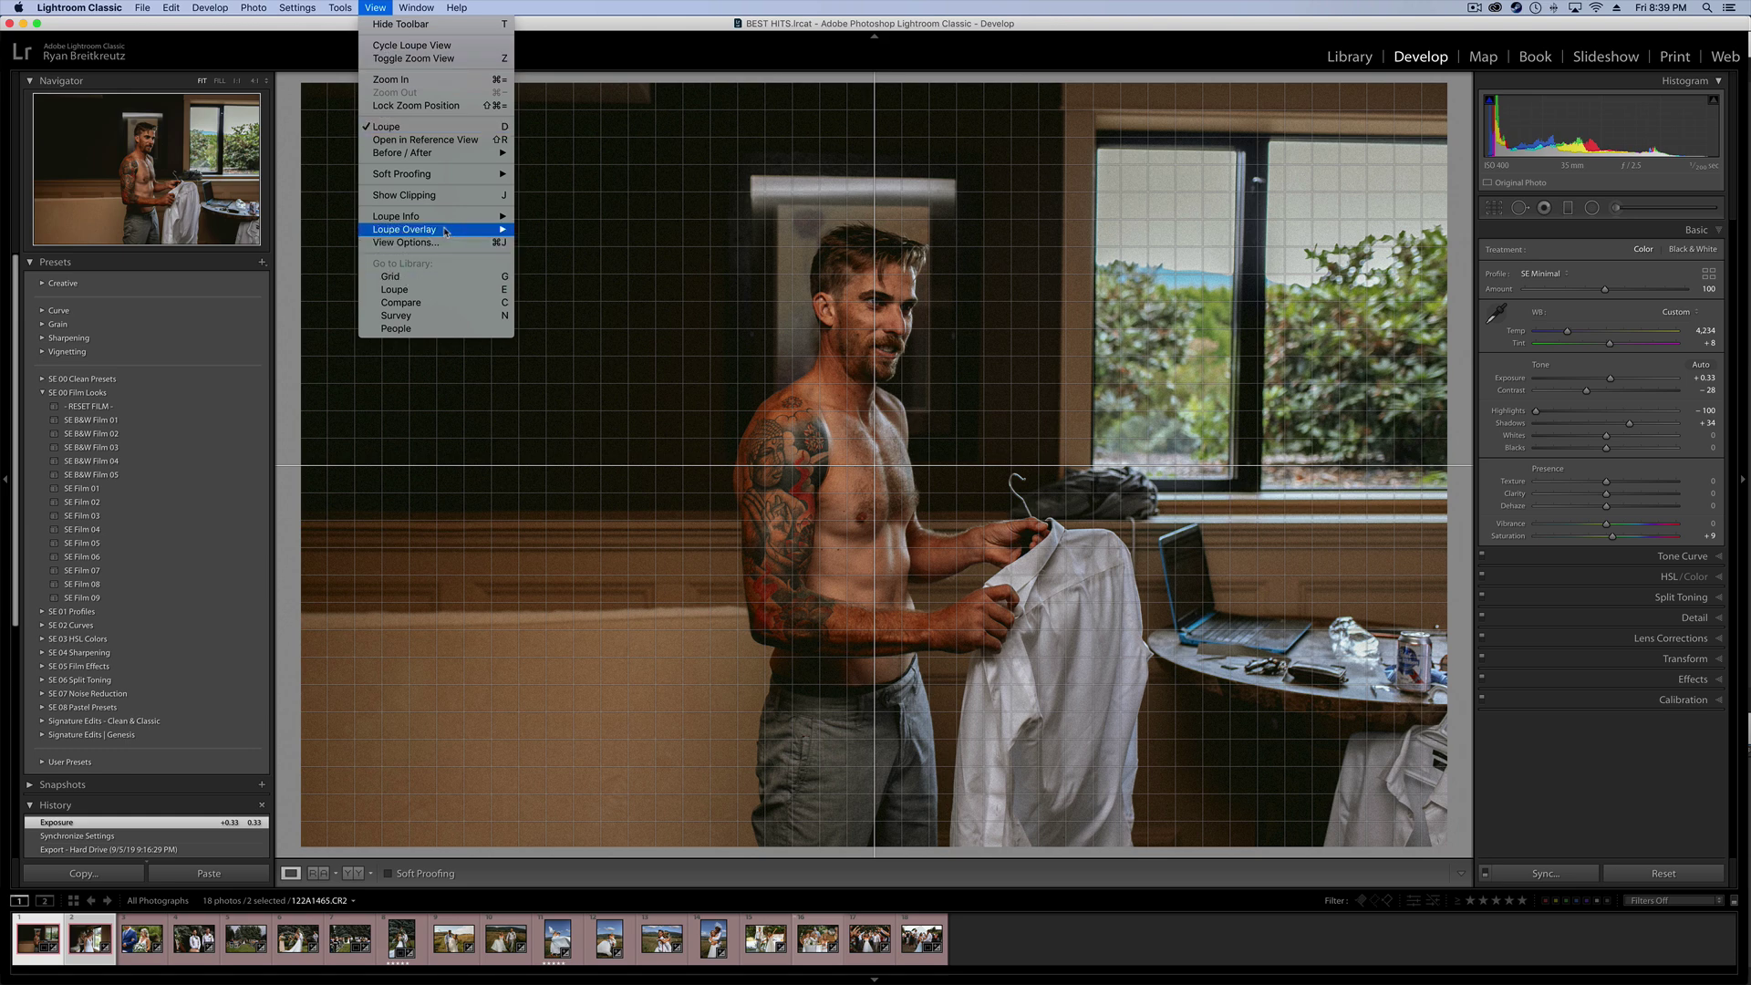
mouse_move(443, 229)
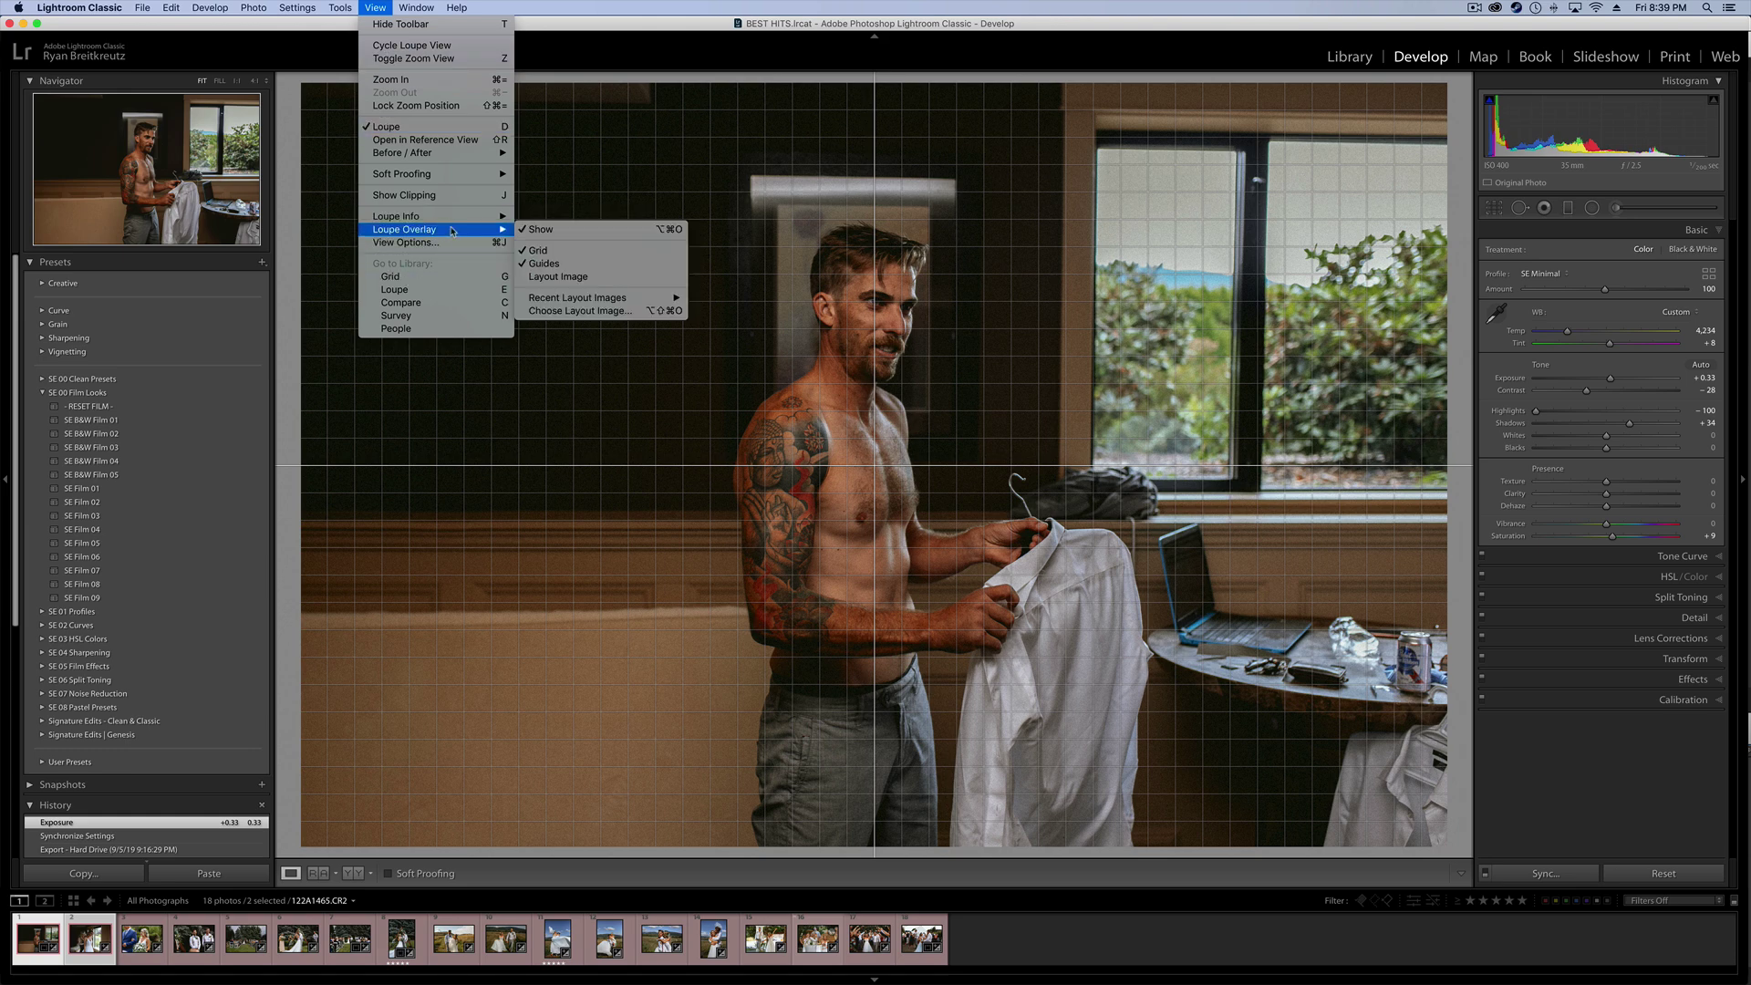
click(557, 231)
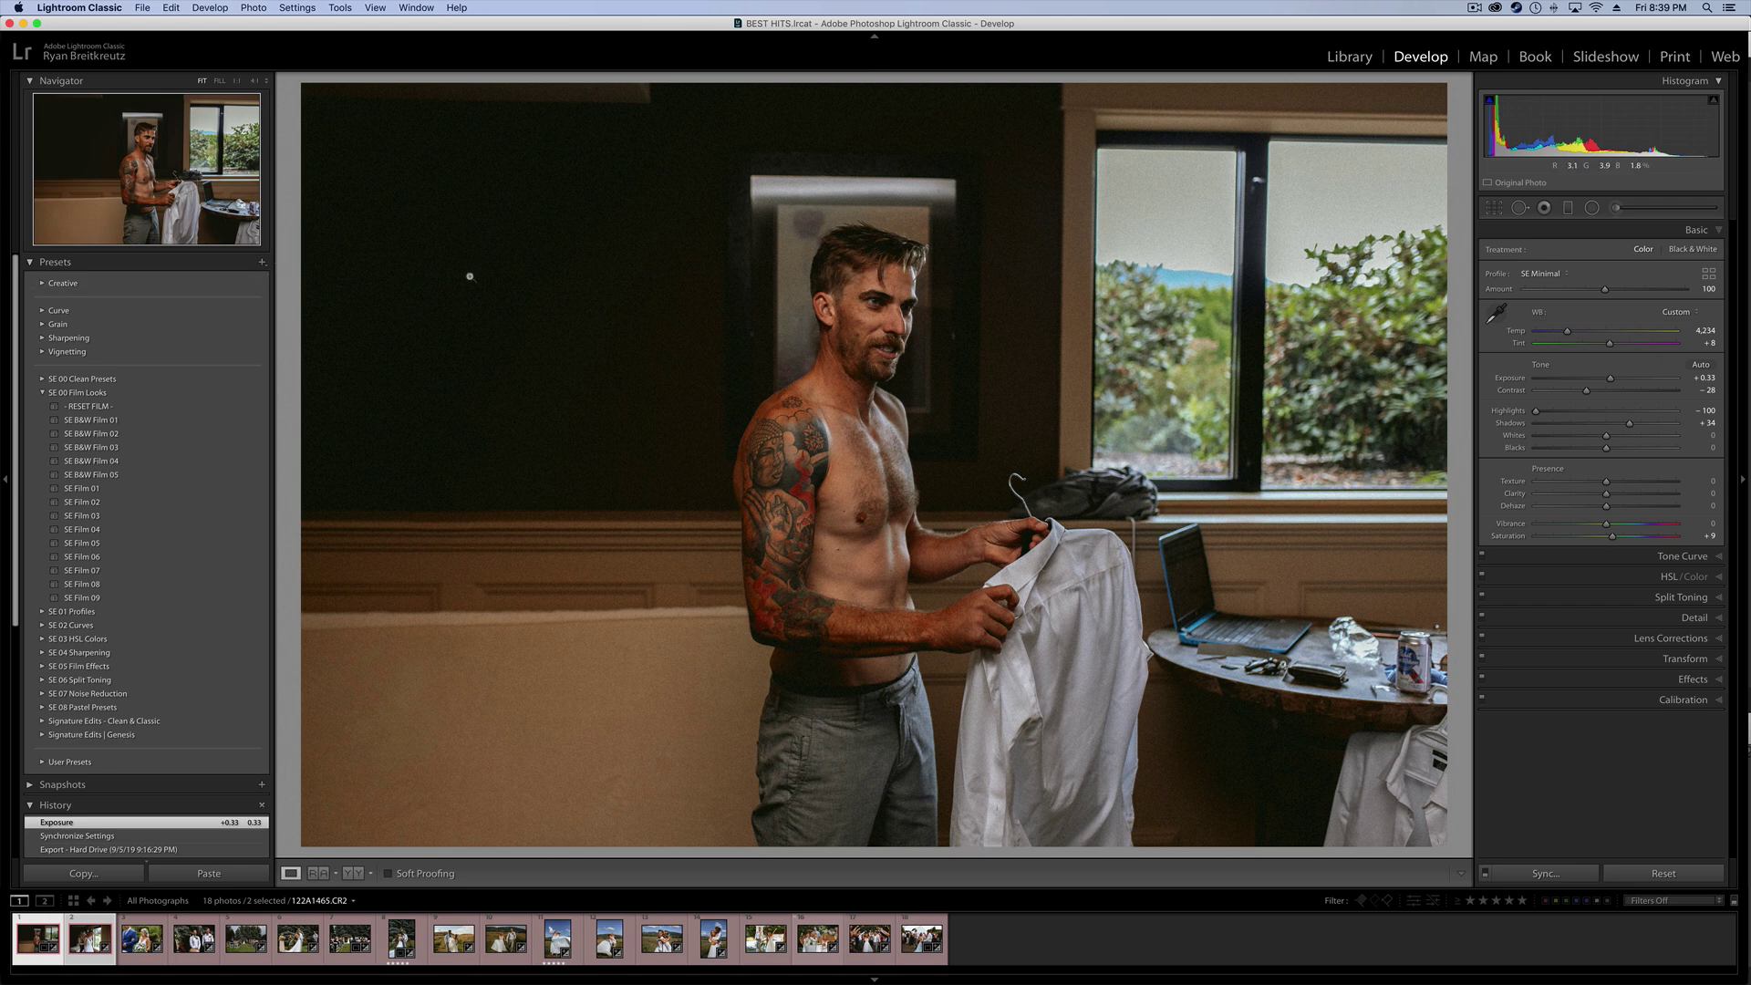
Enter Crop and try the Aspect Ratios crop guide, then switch back to Thirds
key(r)
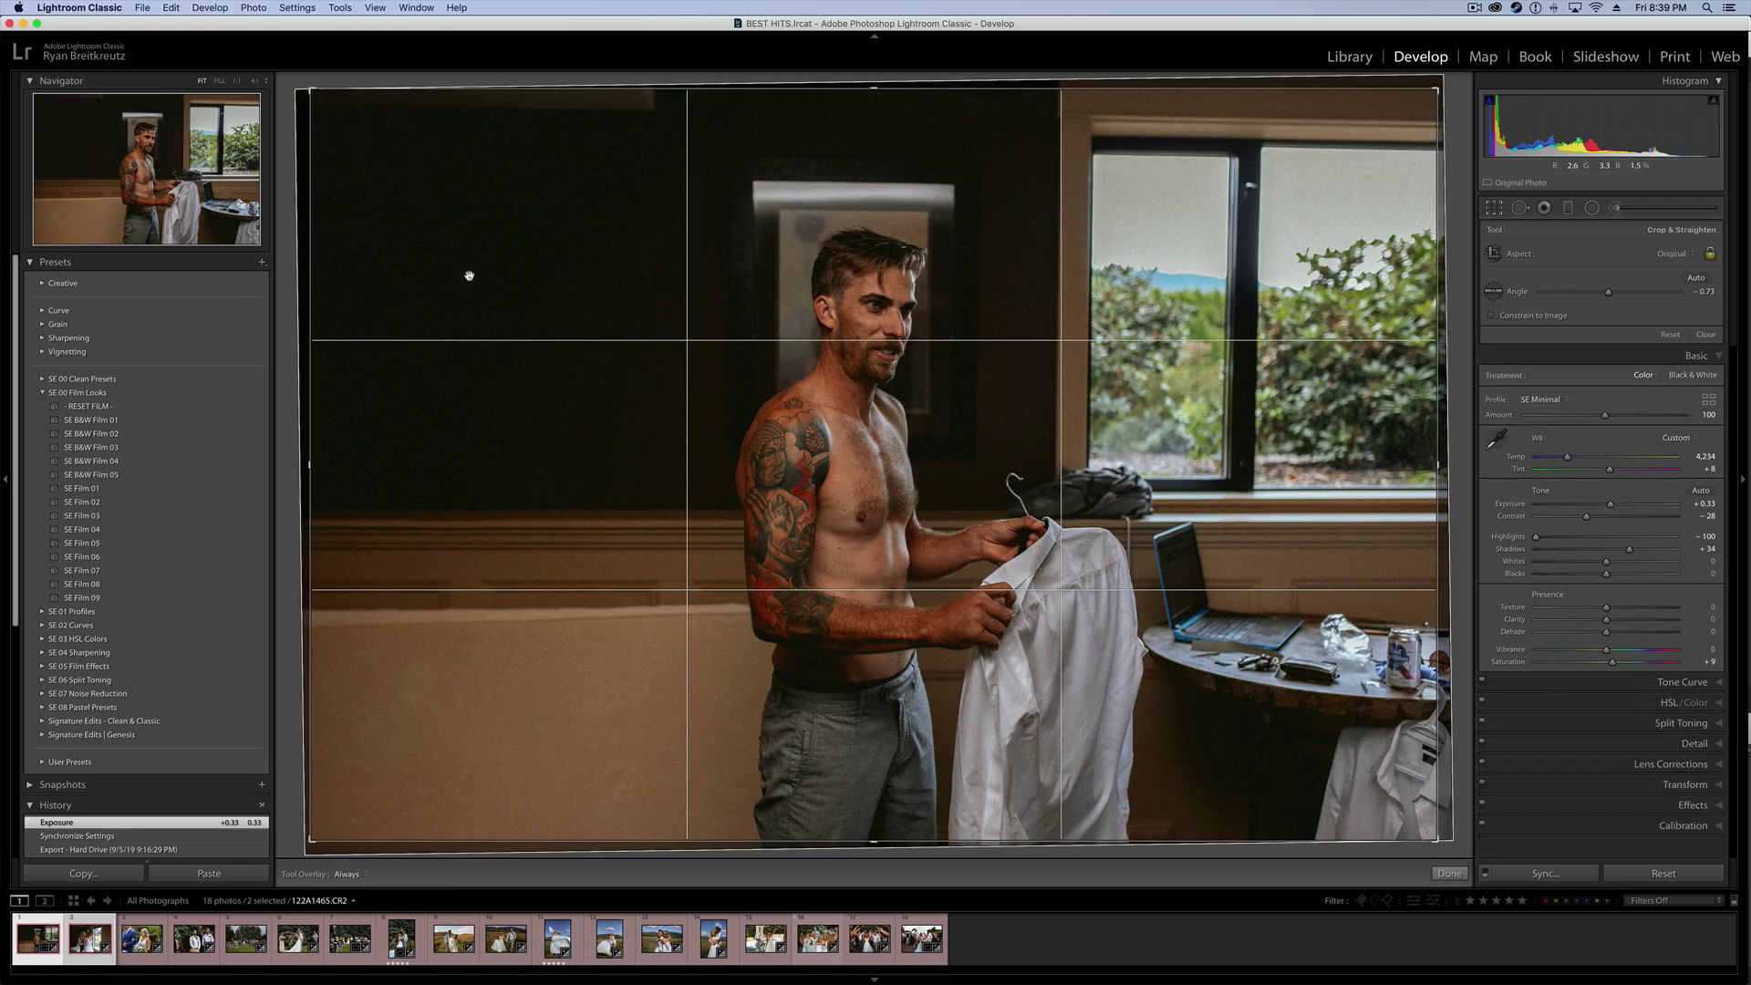
click(341, 7)
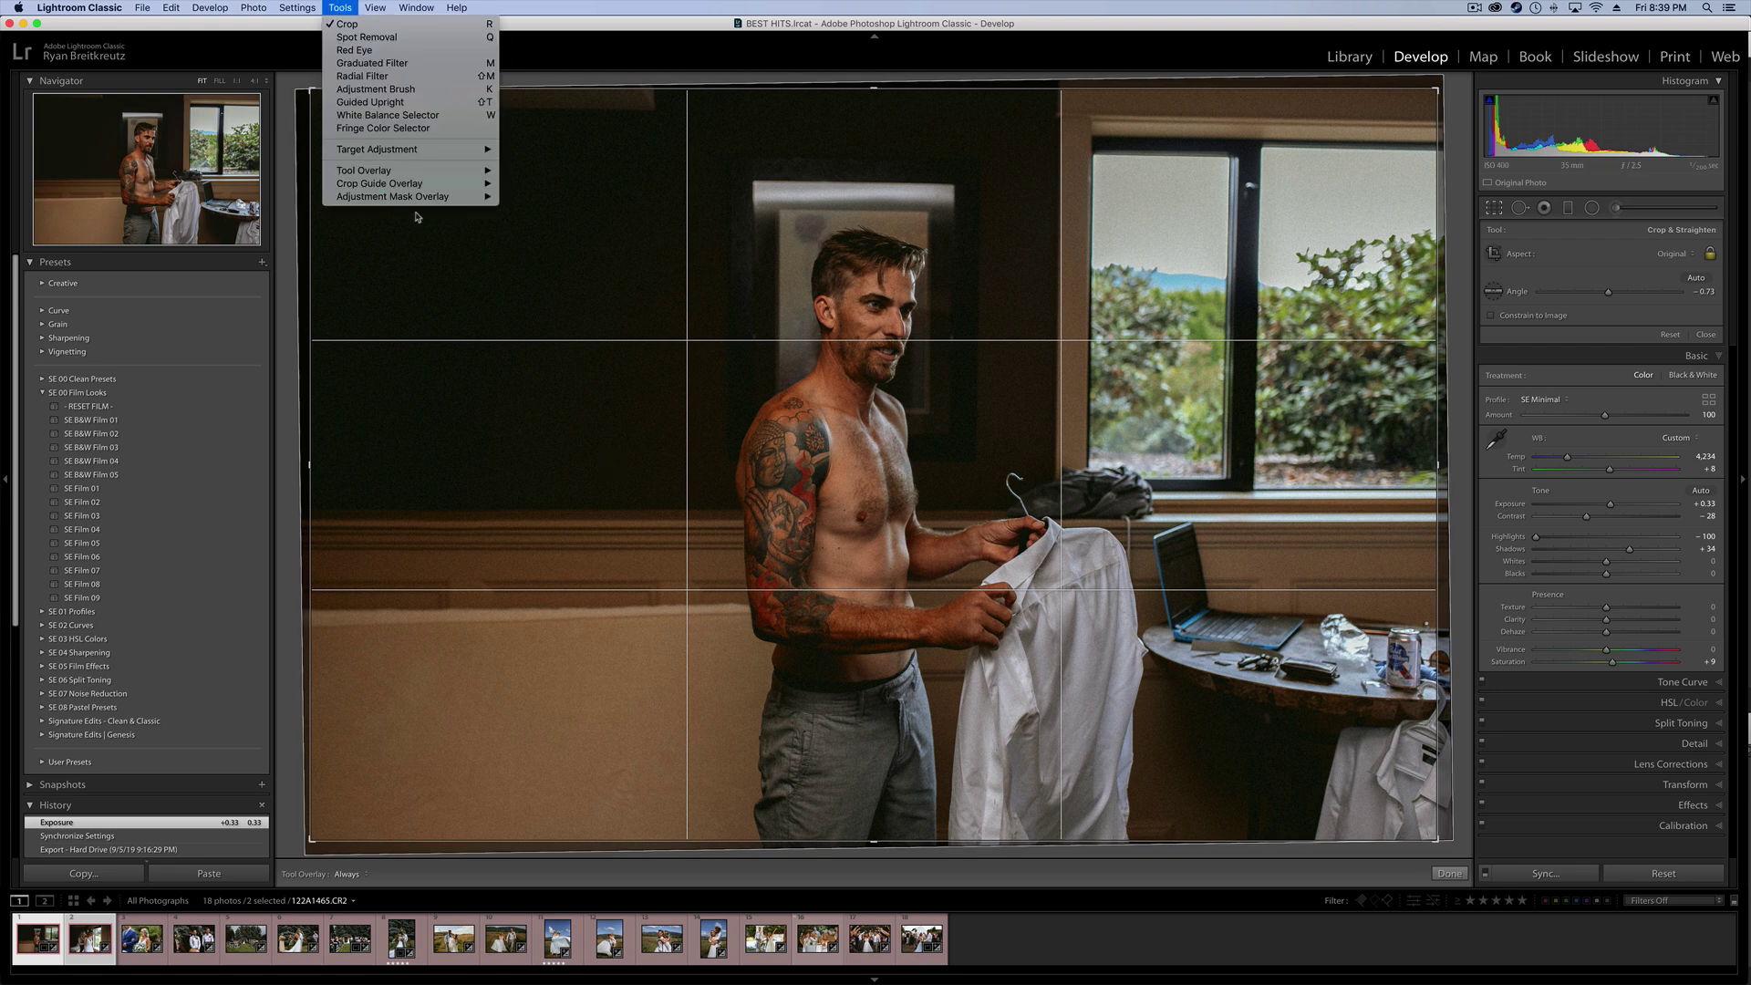
mouse_move(429, 183)
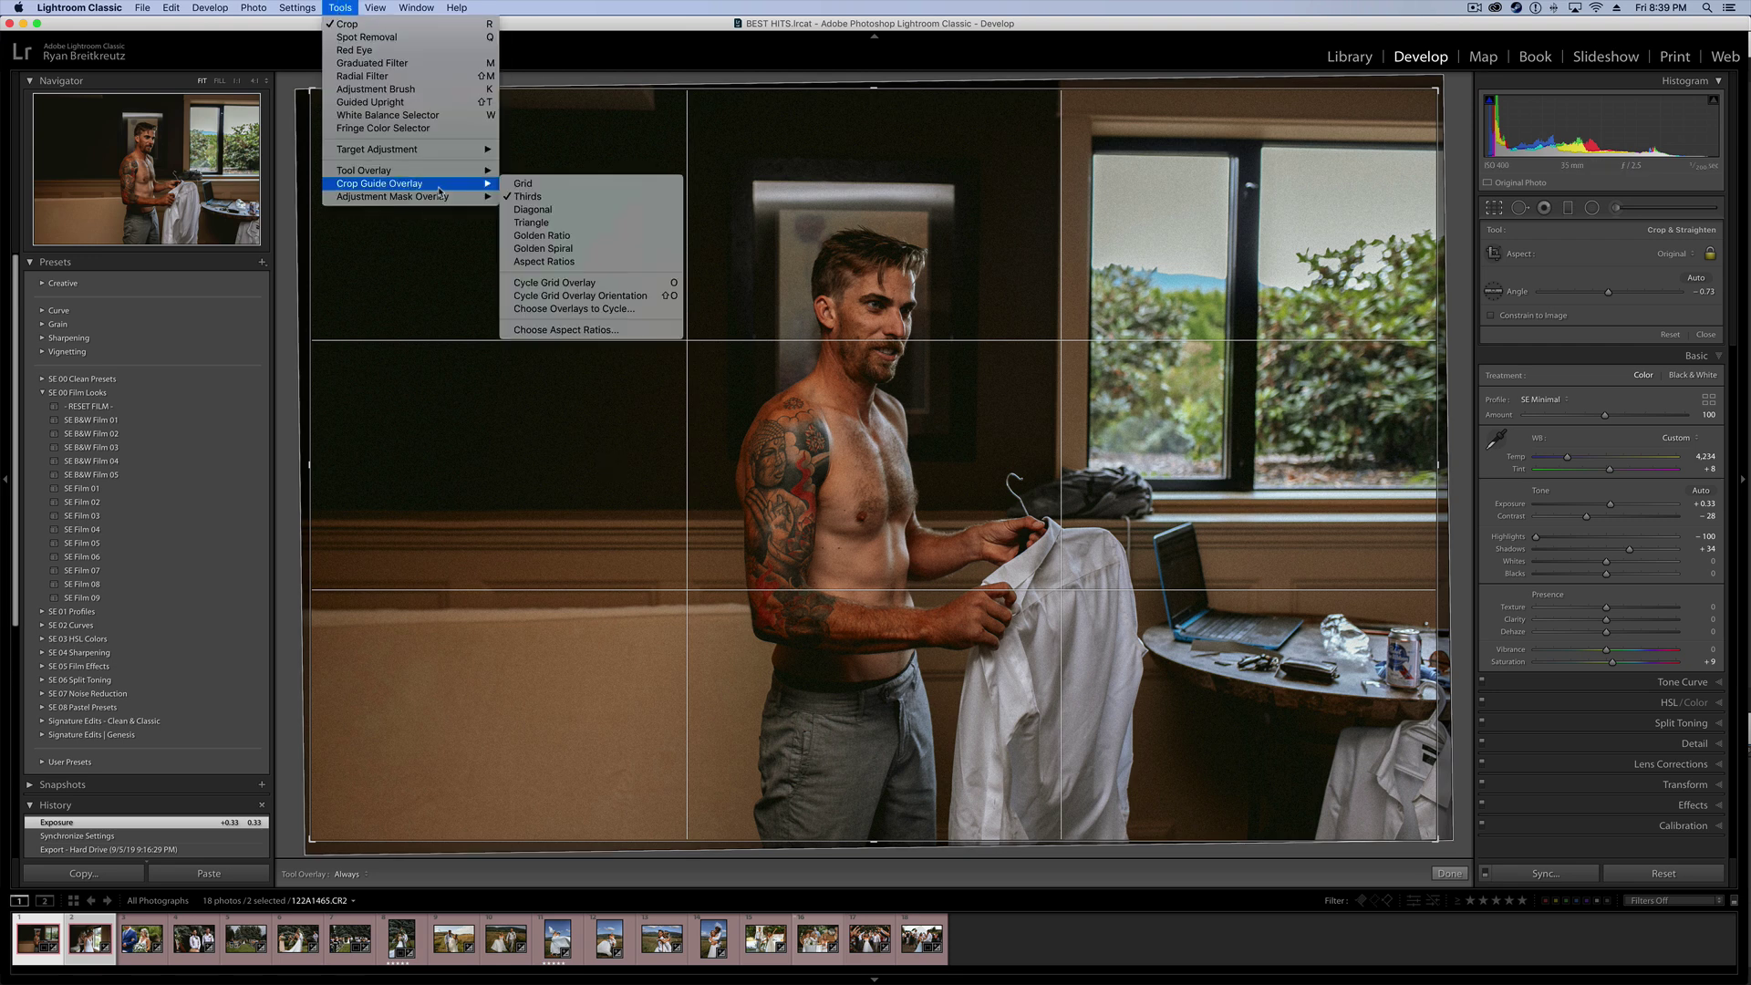
click(585, 262)
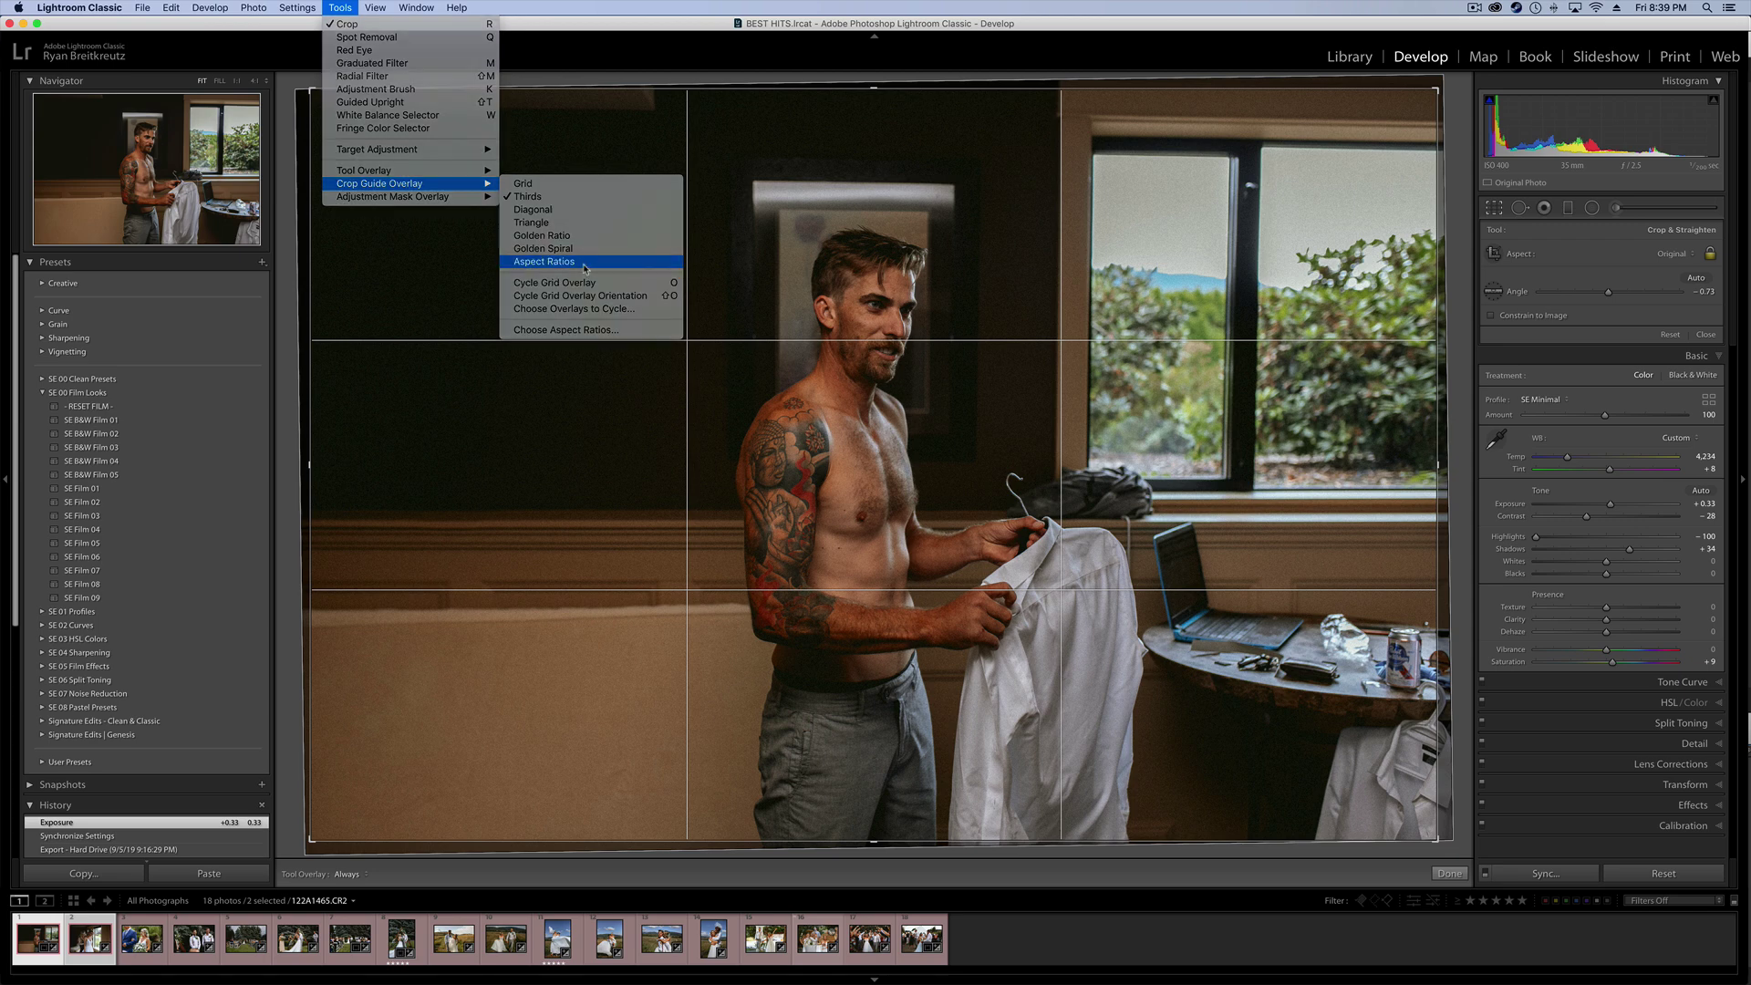
click(343, 7)
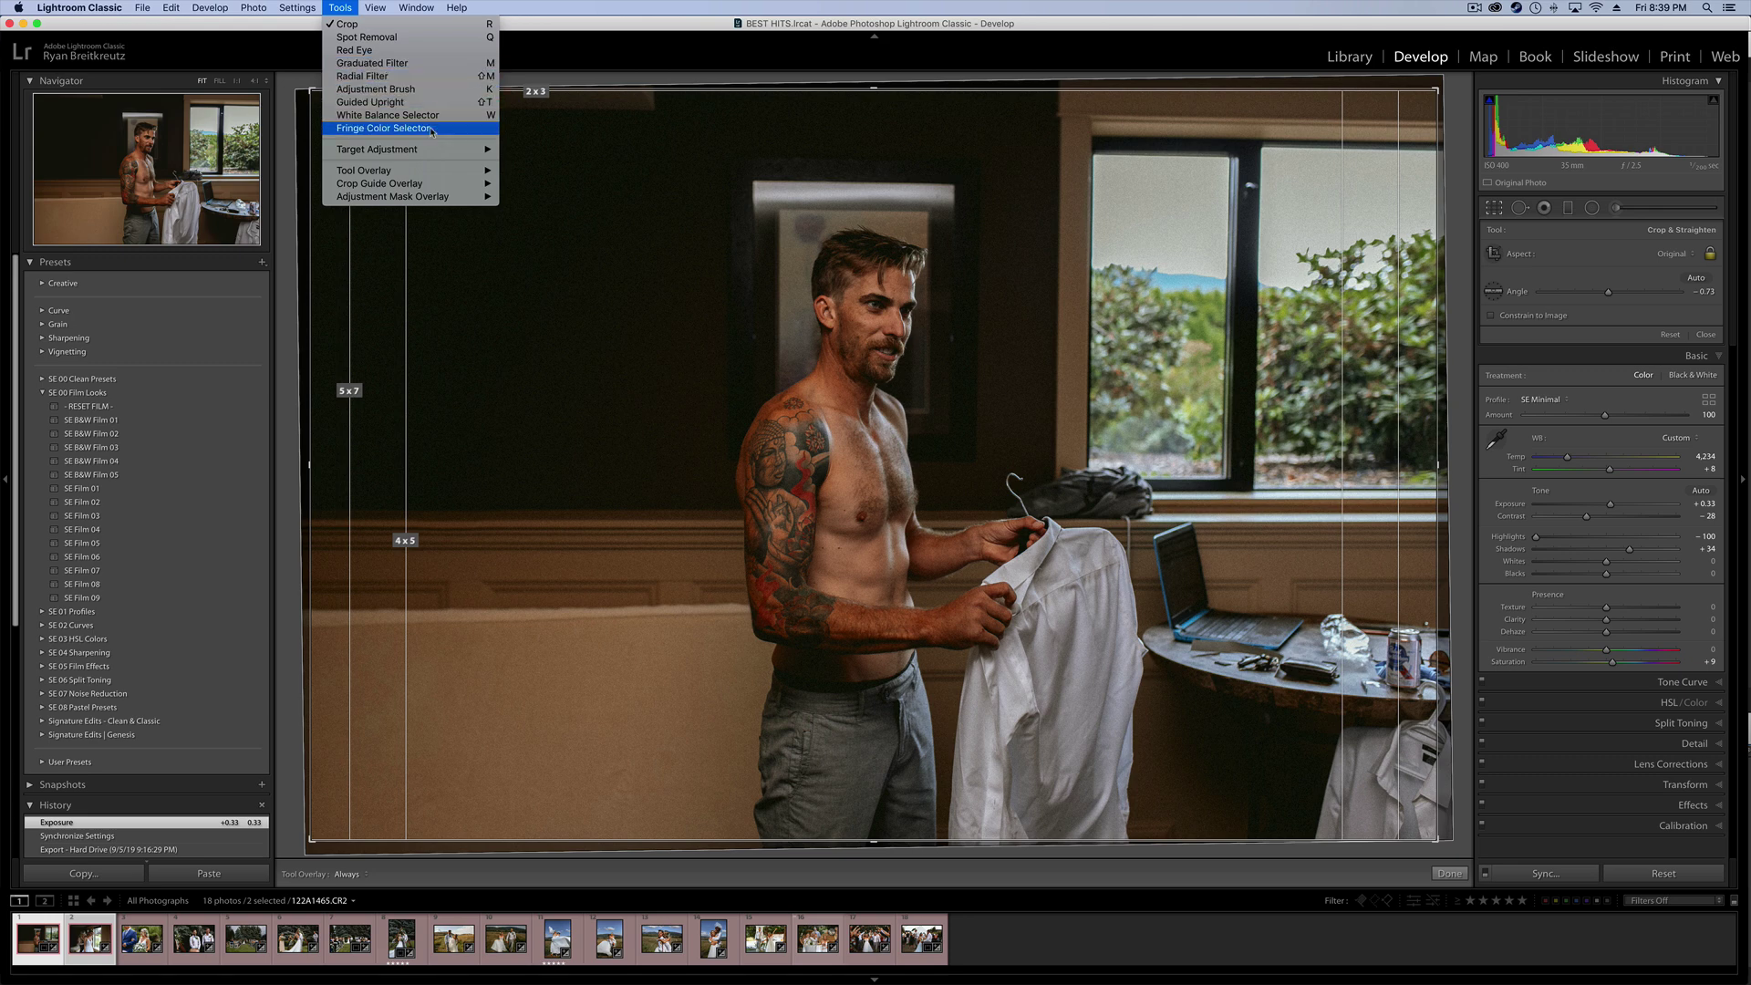
mouse_move(365, 4)
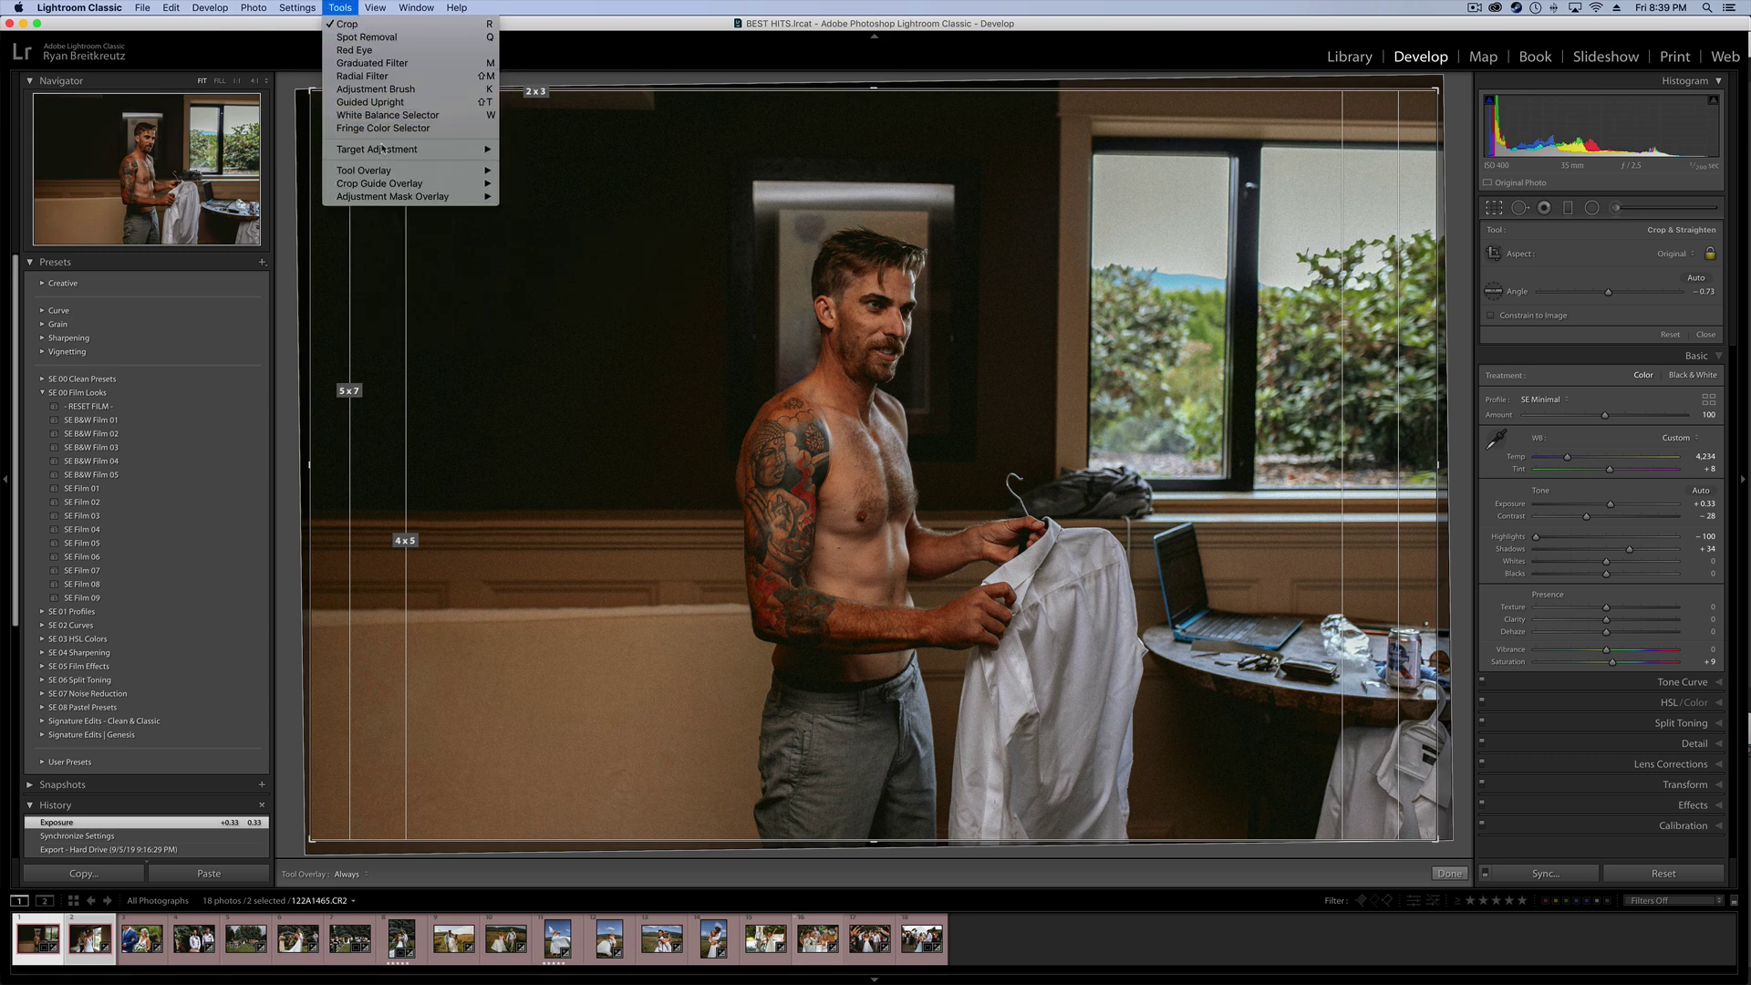
mouse_move(415, 184)
click(570, 199)
Switch the crop guide to Diagonal, cycle the remaining overlays with O, then exit Crop uncropped
click(341, 7)
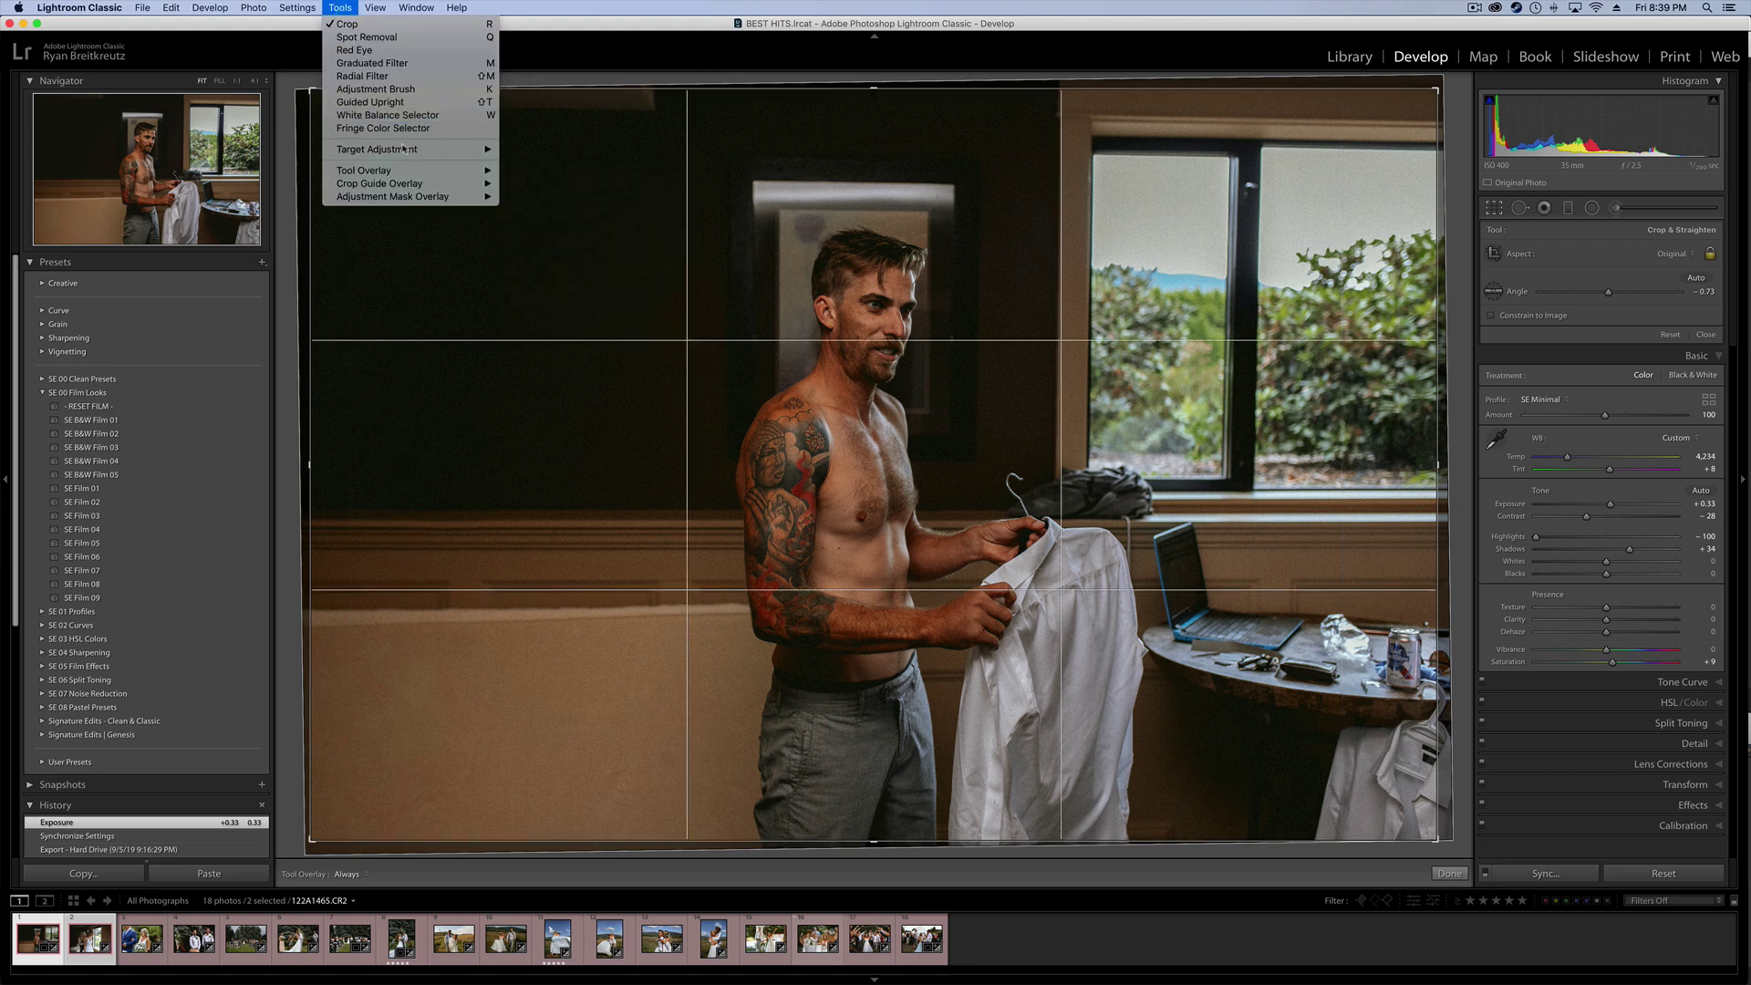
mouse_move(415, 183)
click(547, 209)
click(340, 8)
mouse_move(415, 184)
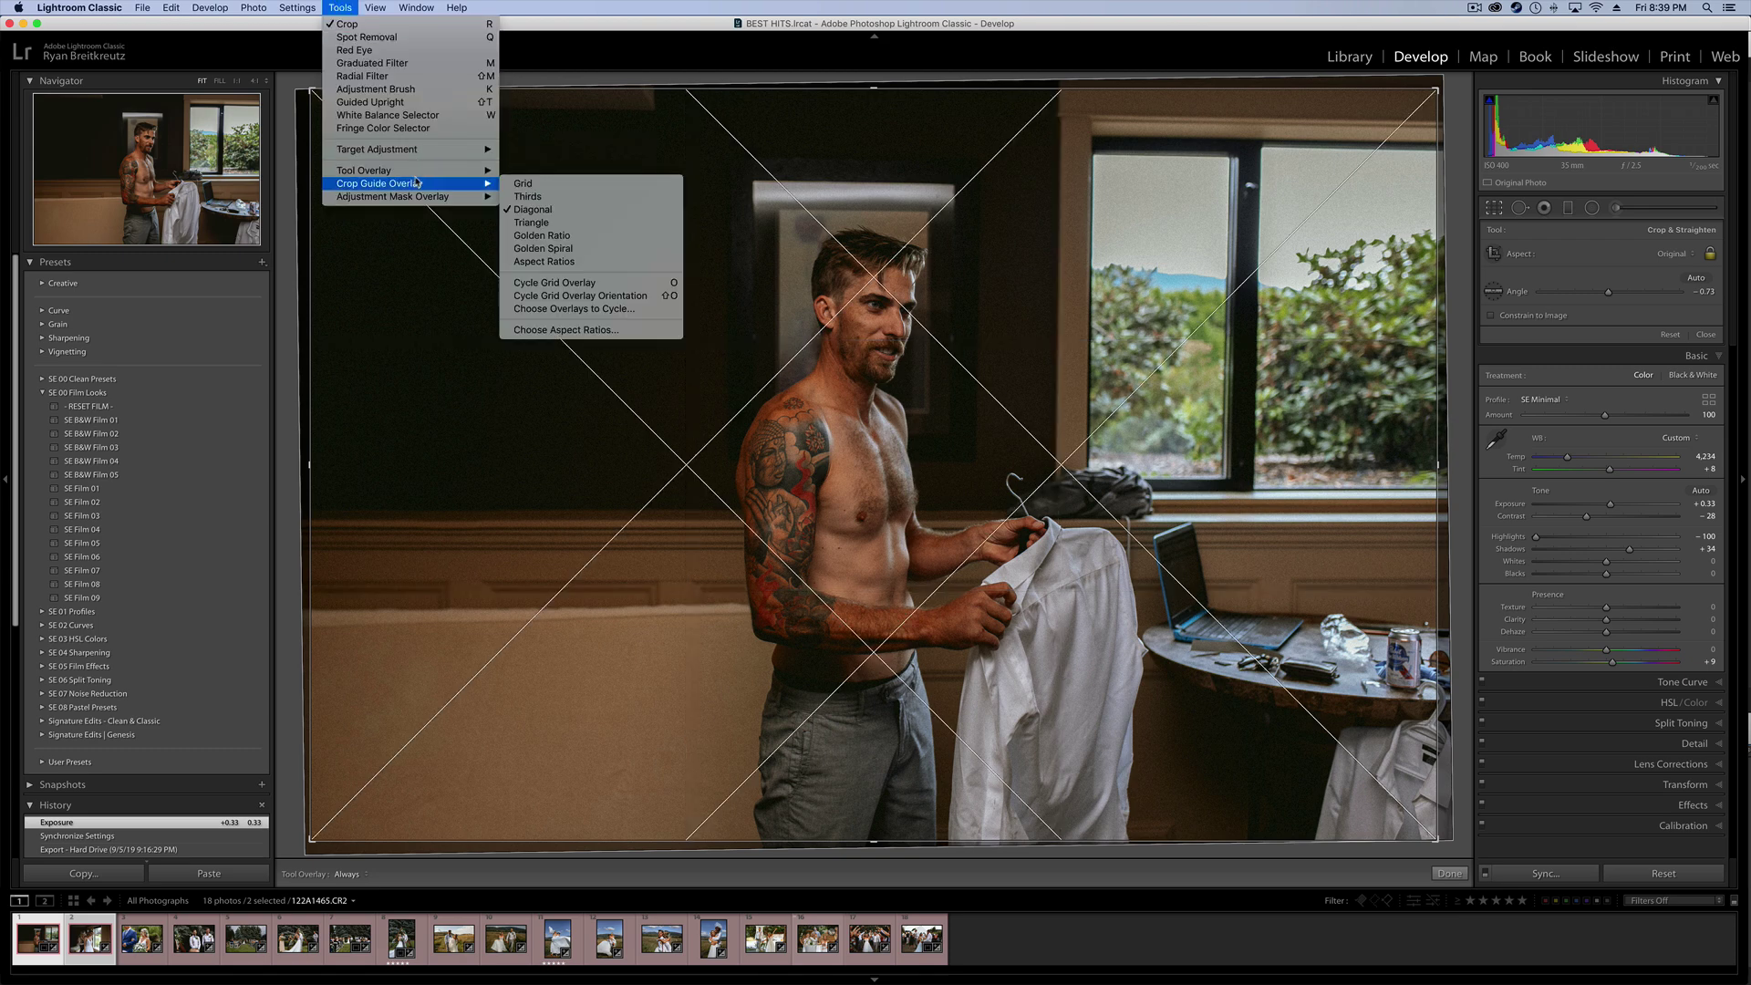
key(o)
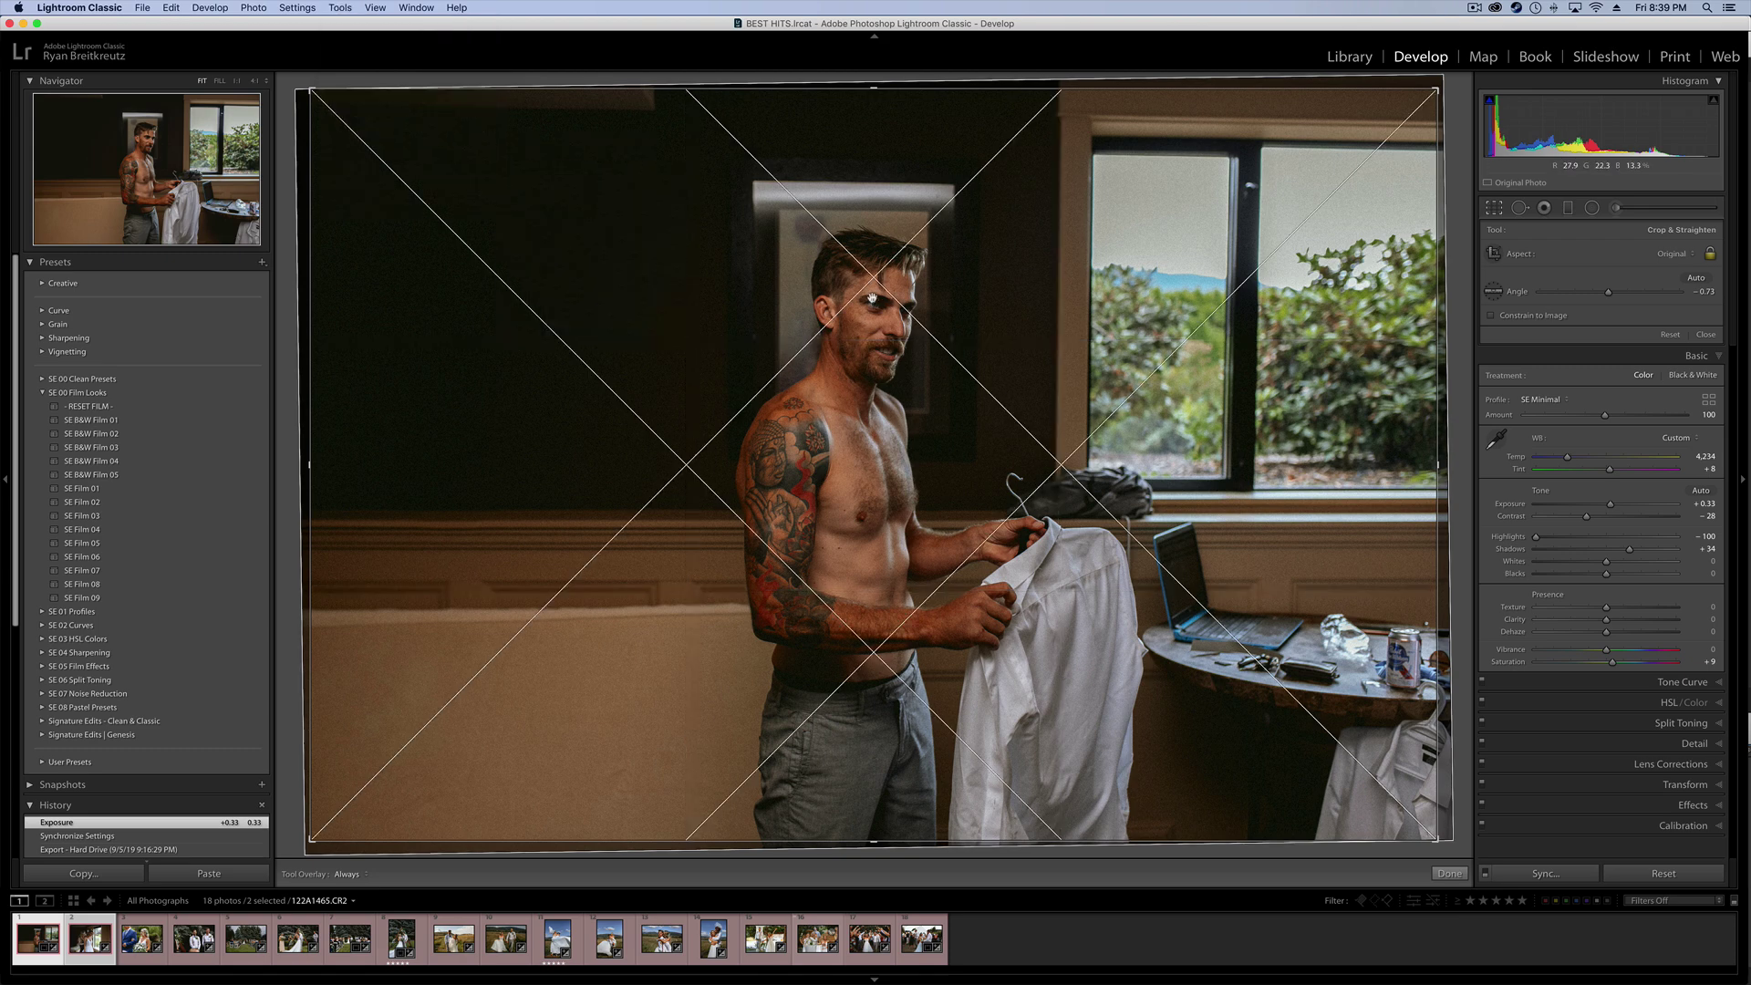
key(o)
key(o)
key(o)
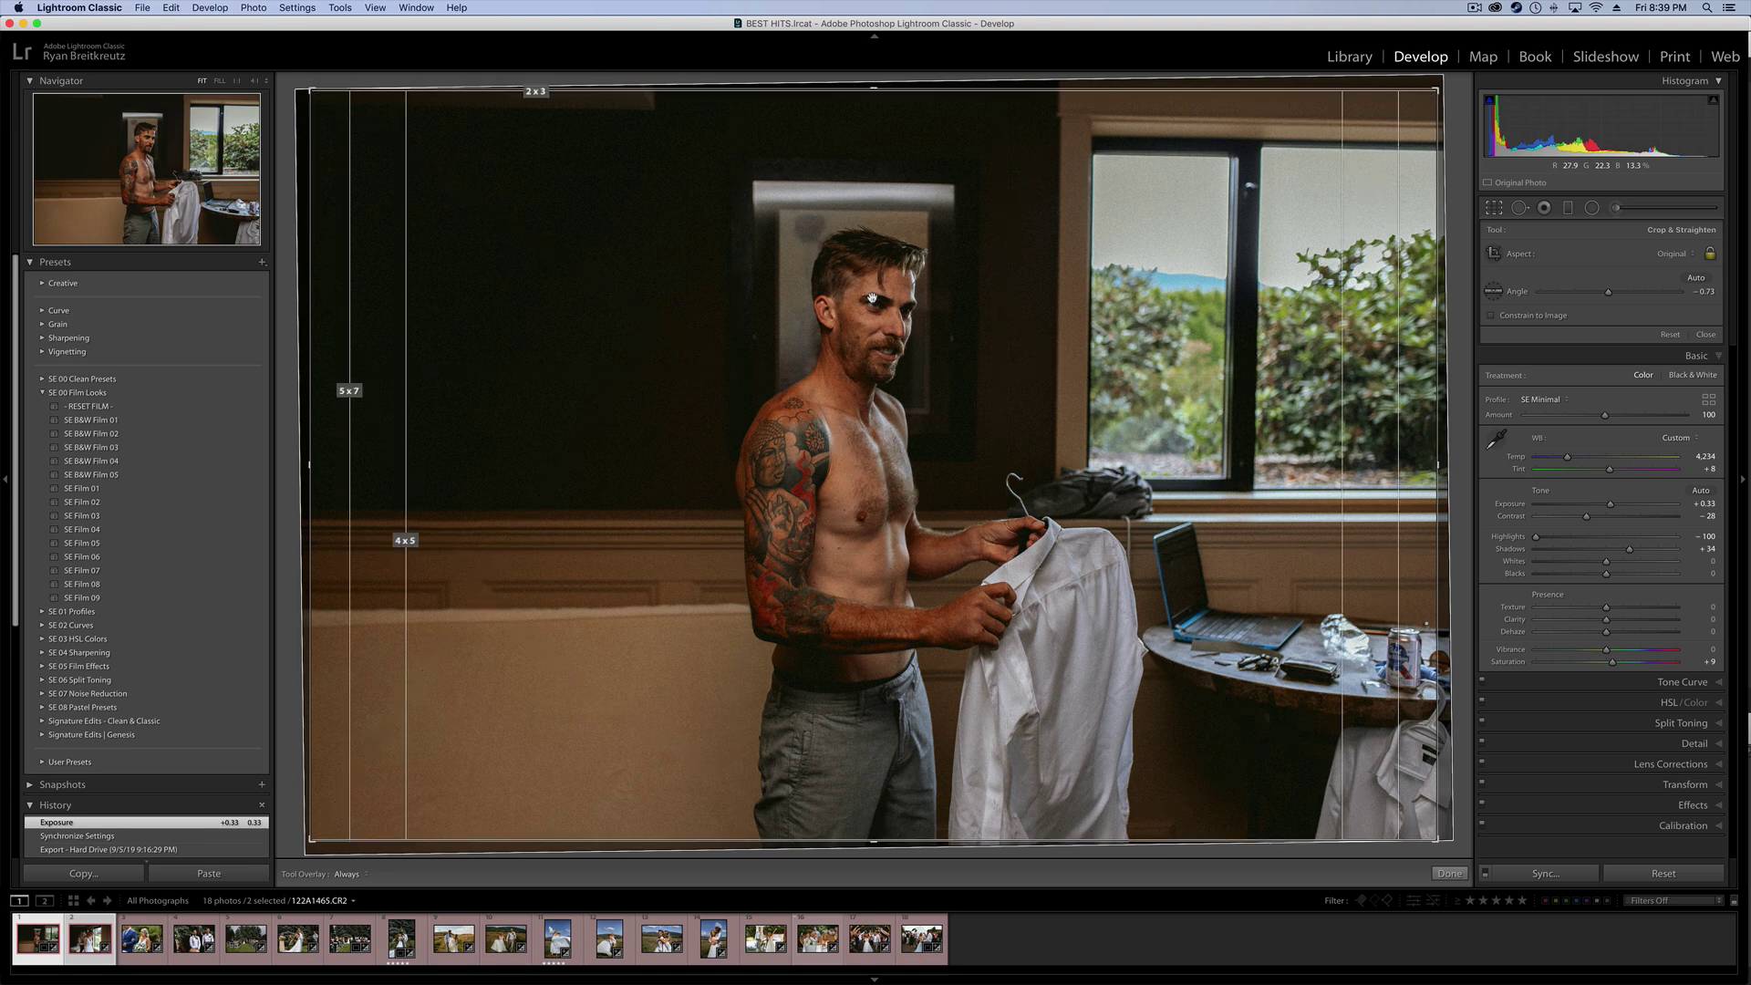
key(r)
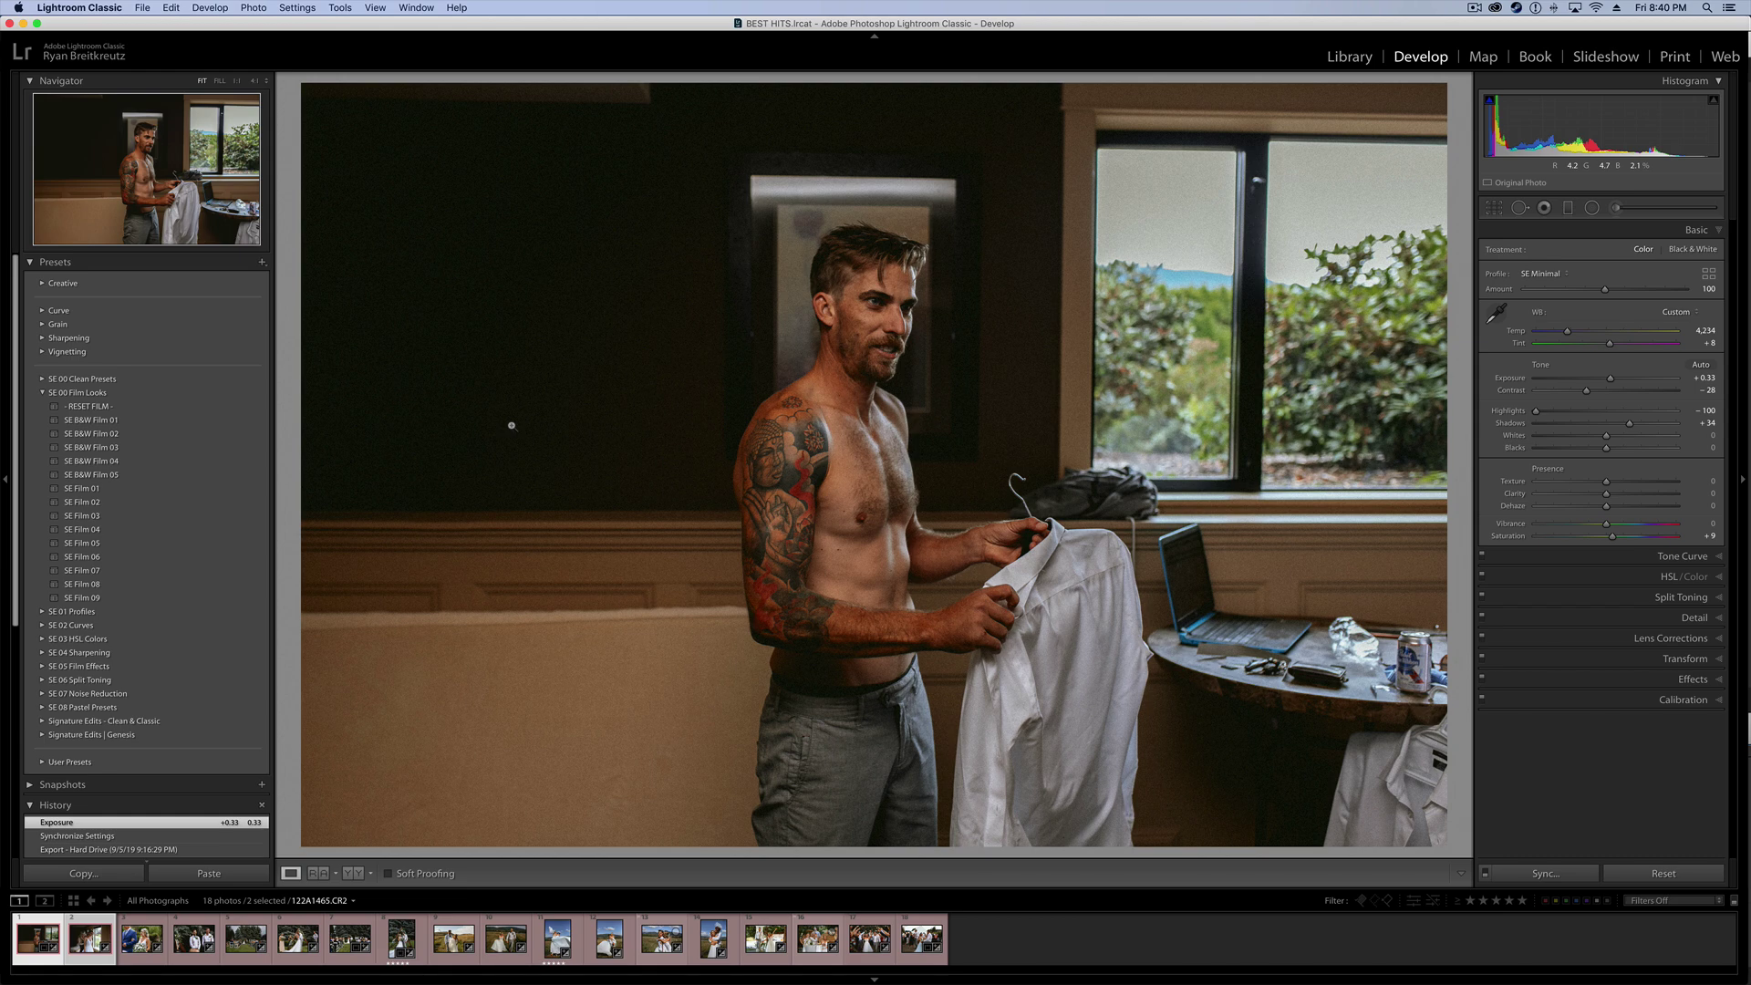
Switch to the Library grid, then enlarge photo 1 in Loupe and return to Grid twice
click(374, 9)
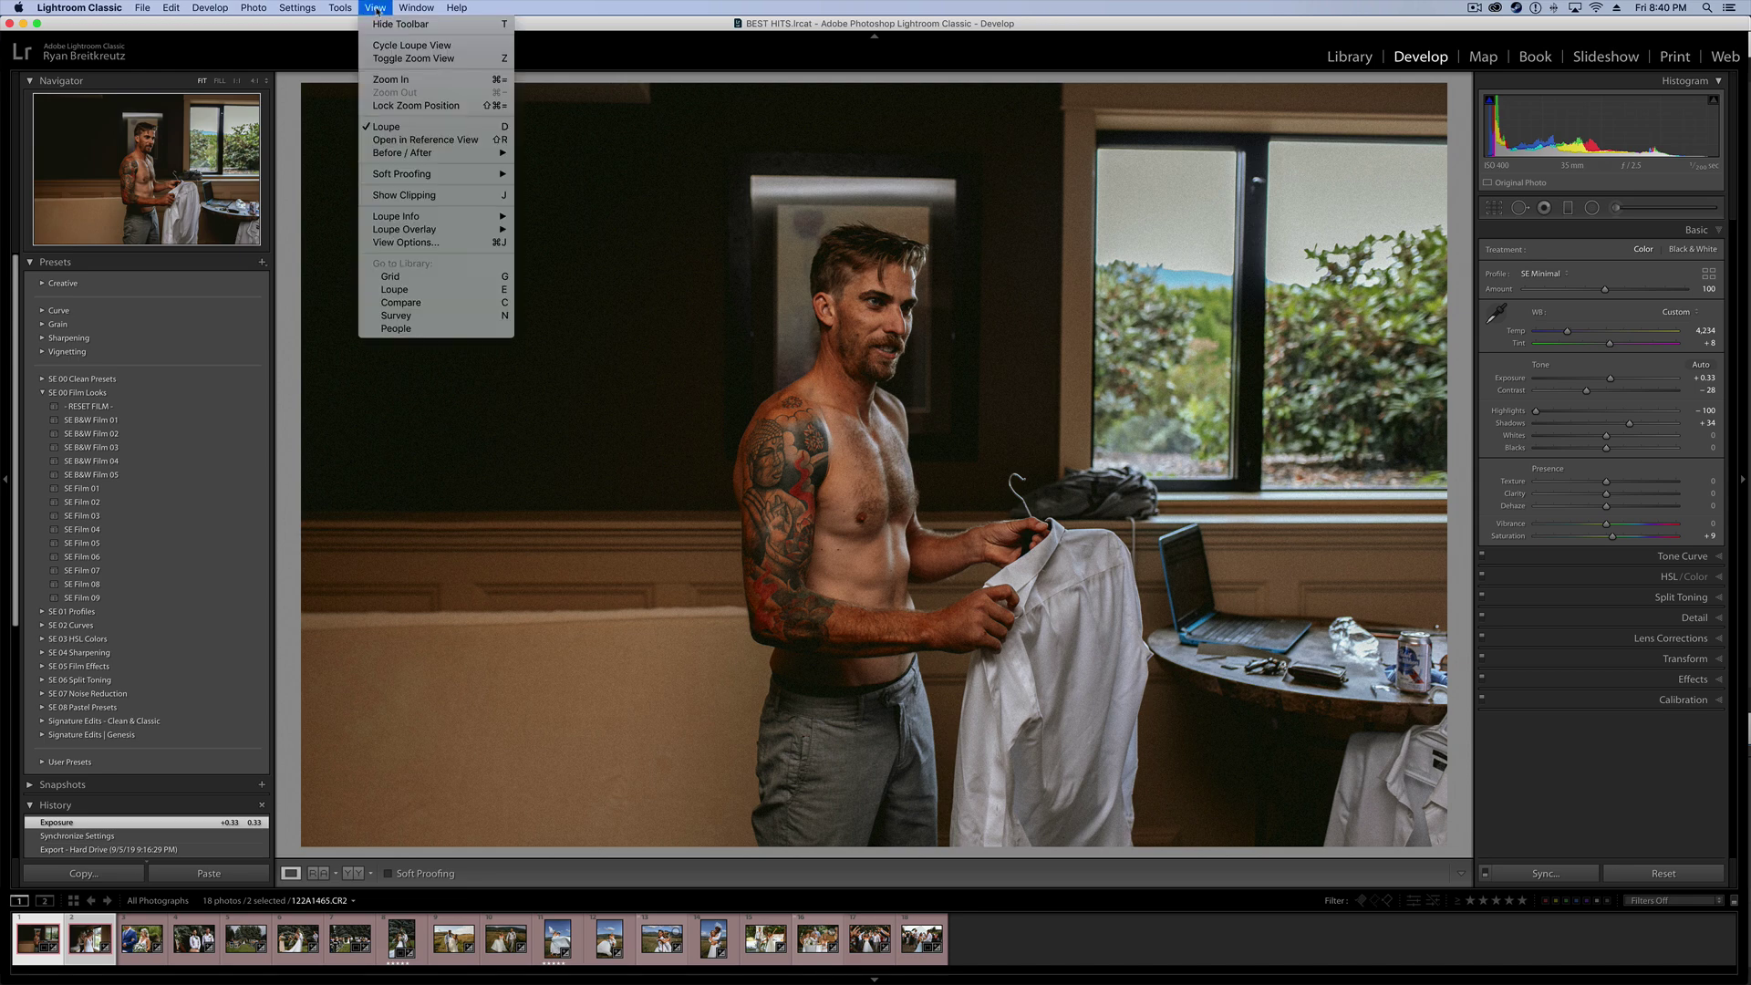
click(433, 6)
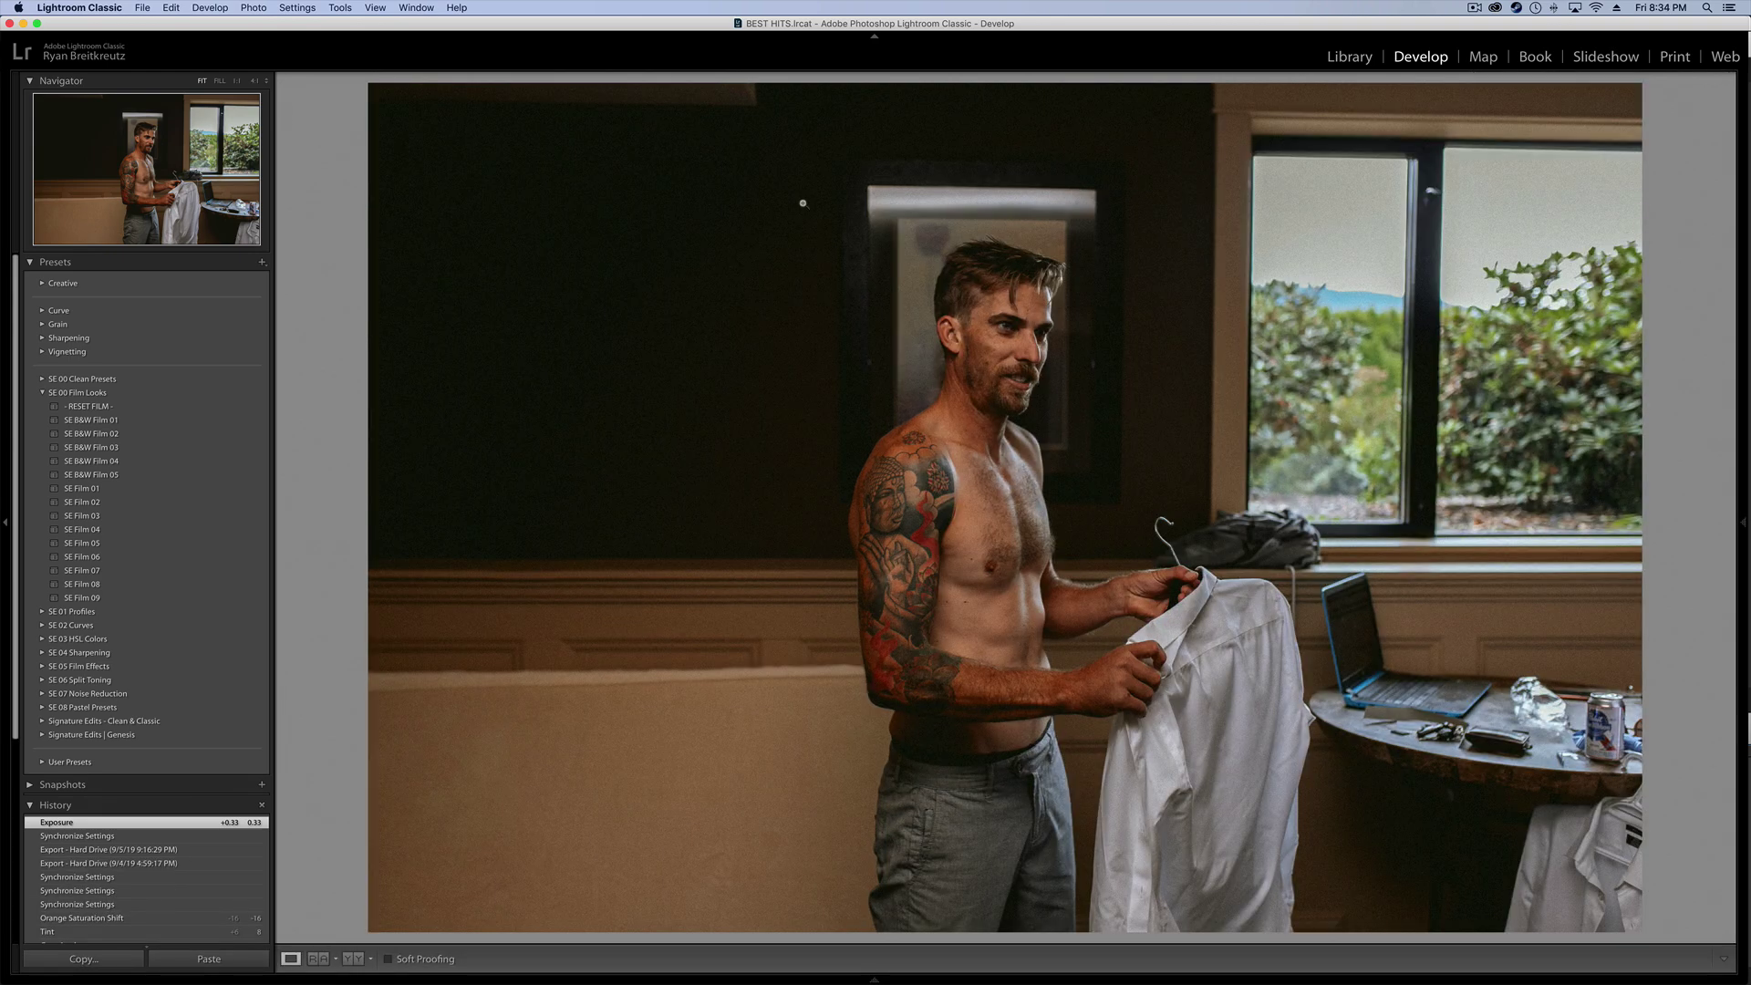
key(g)
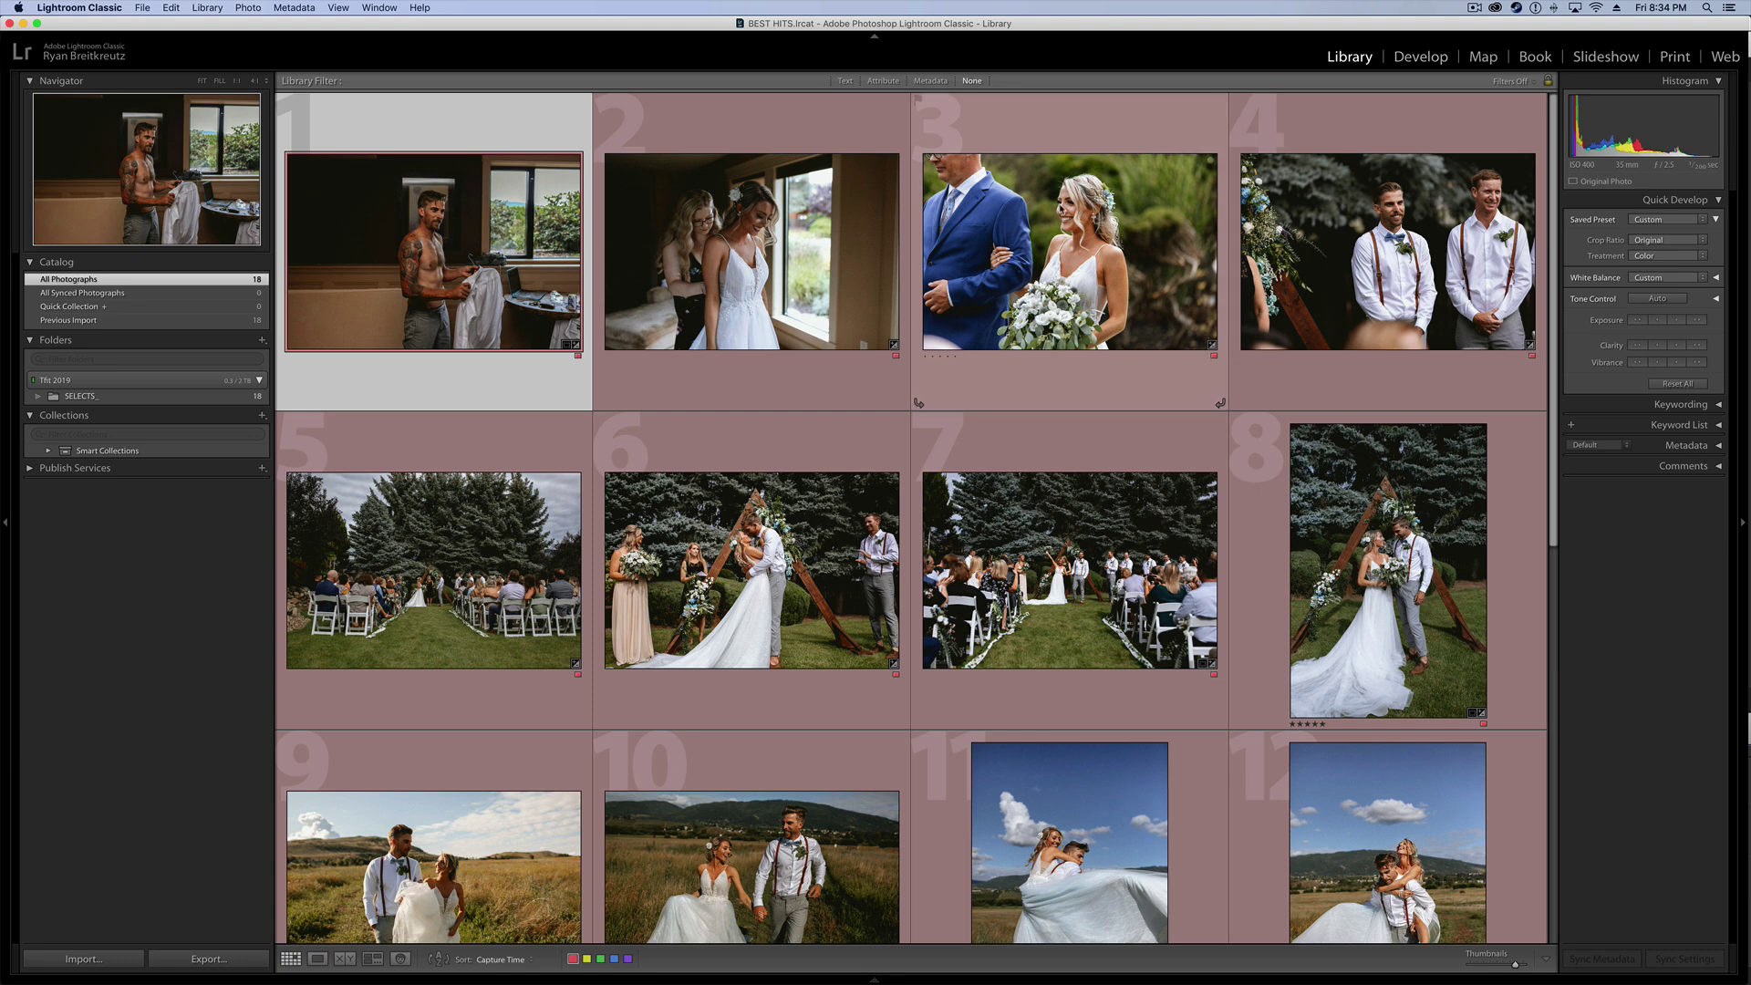
key(e)
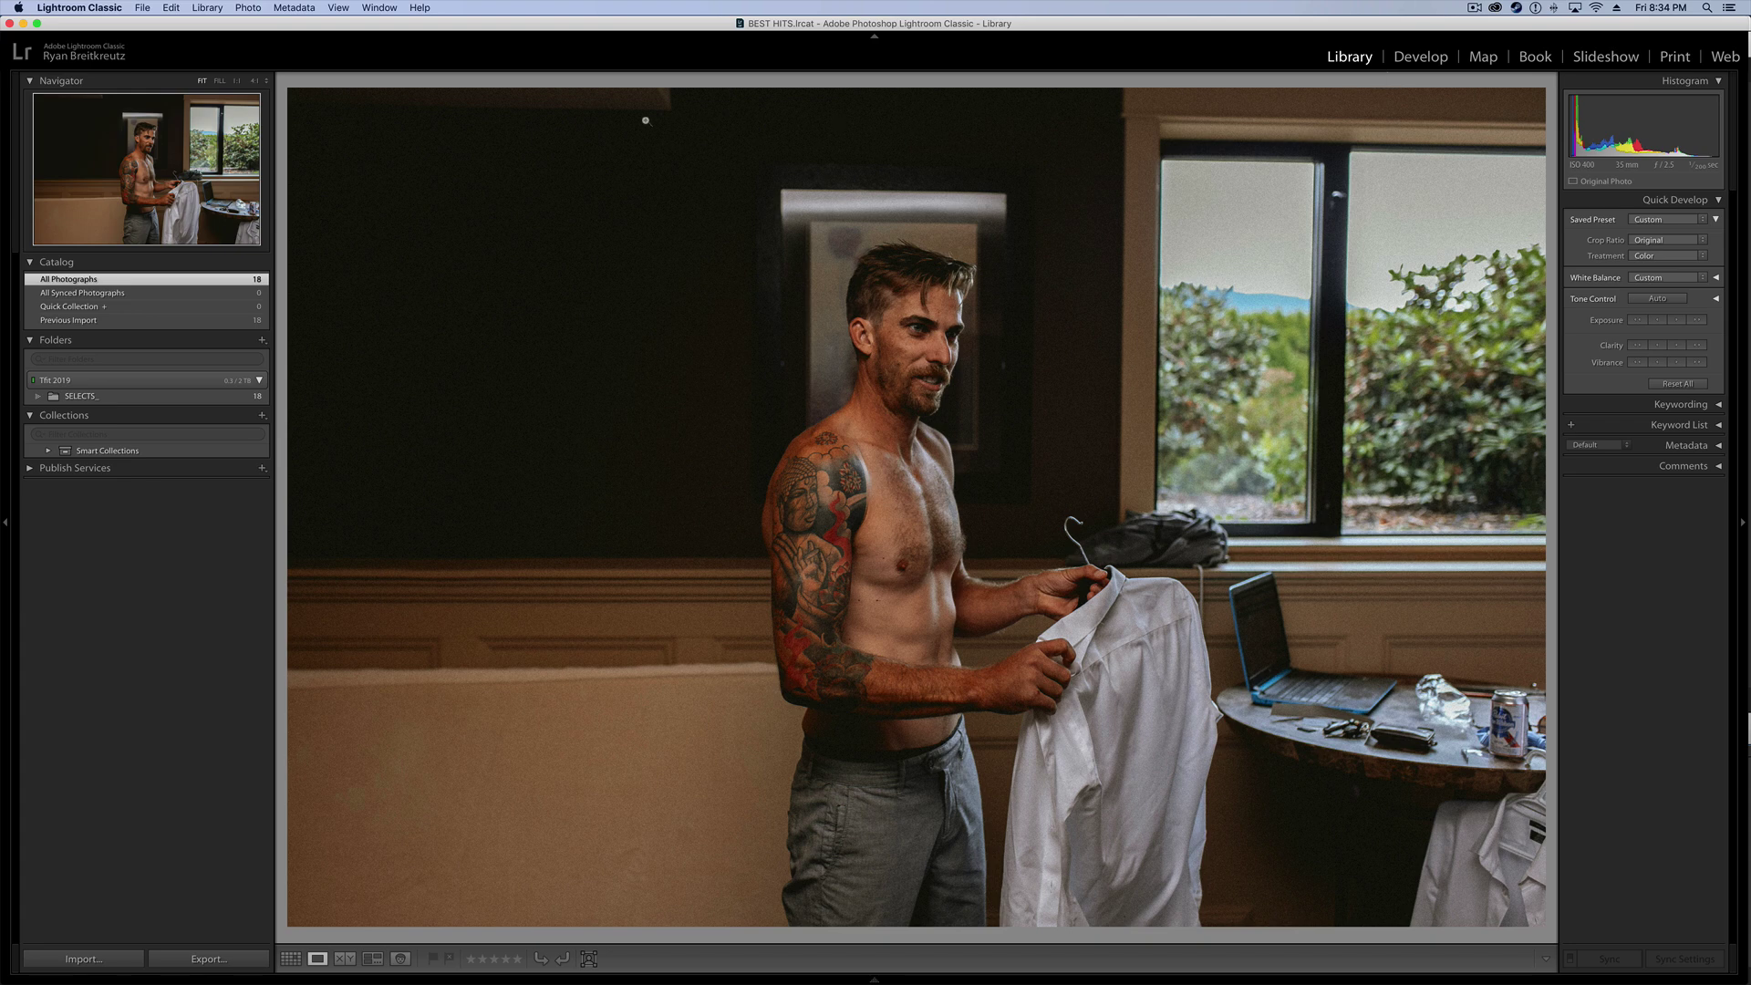
click(339, 8)
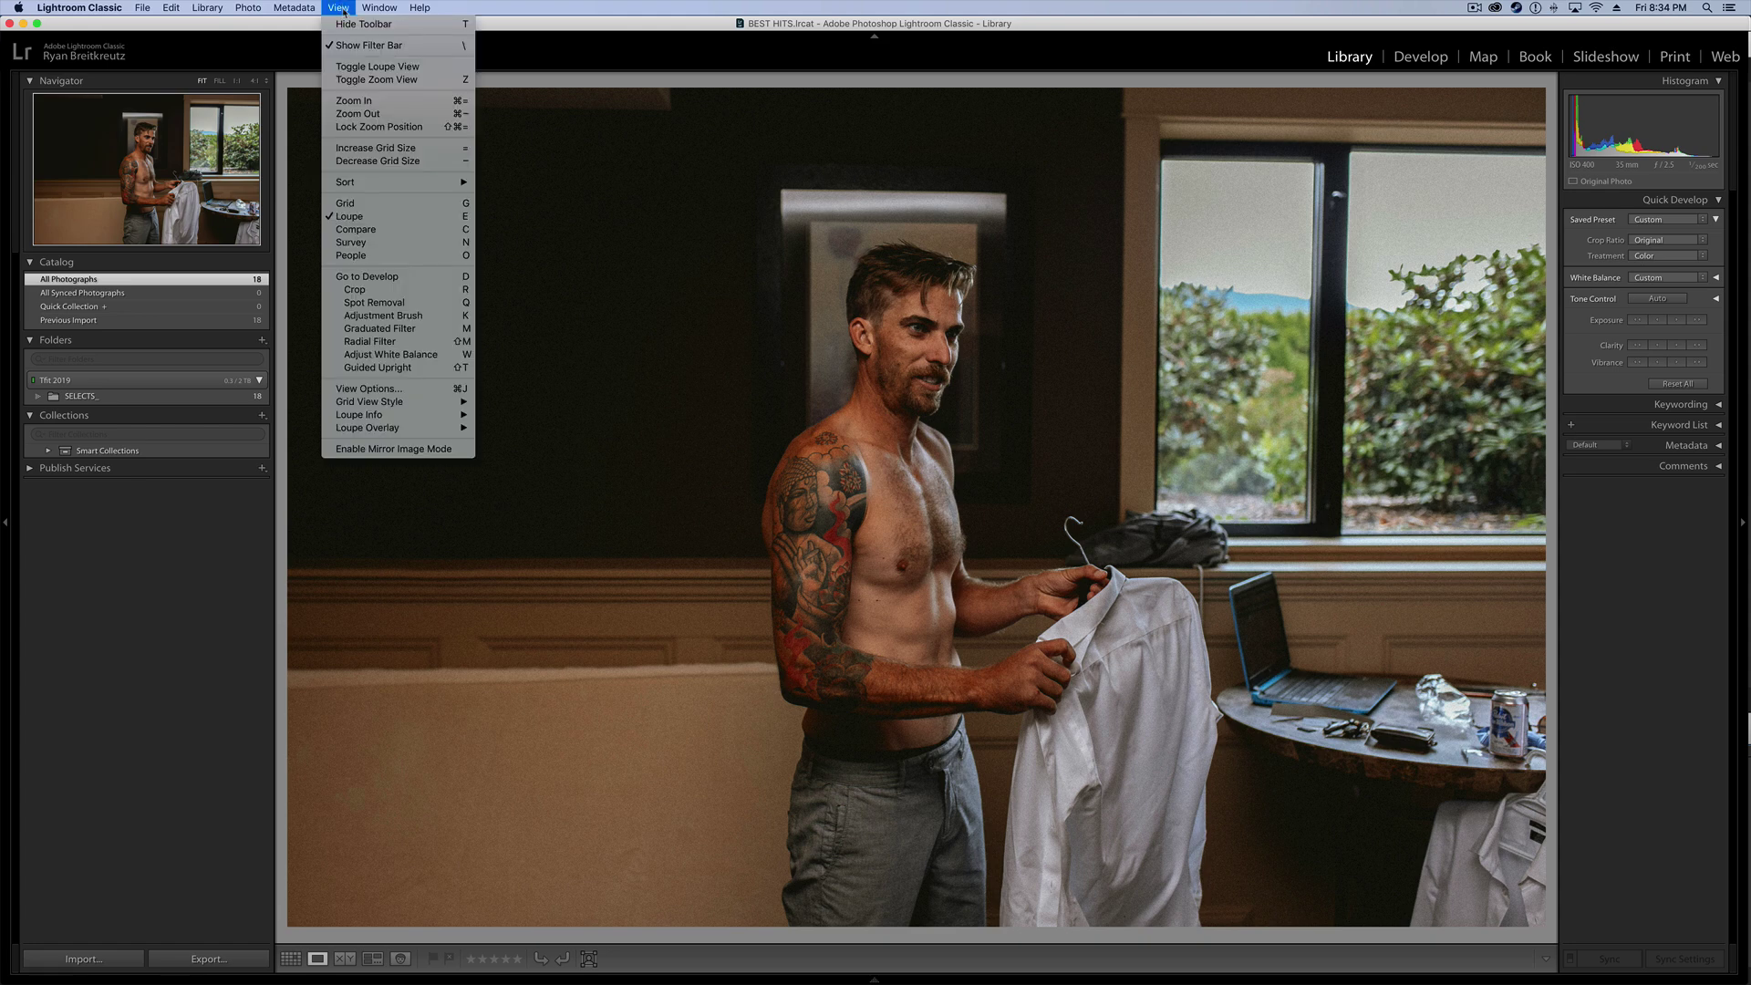
click(375, 204)
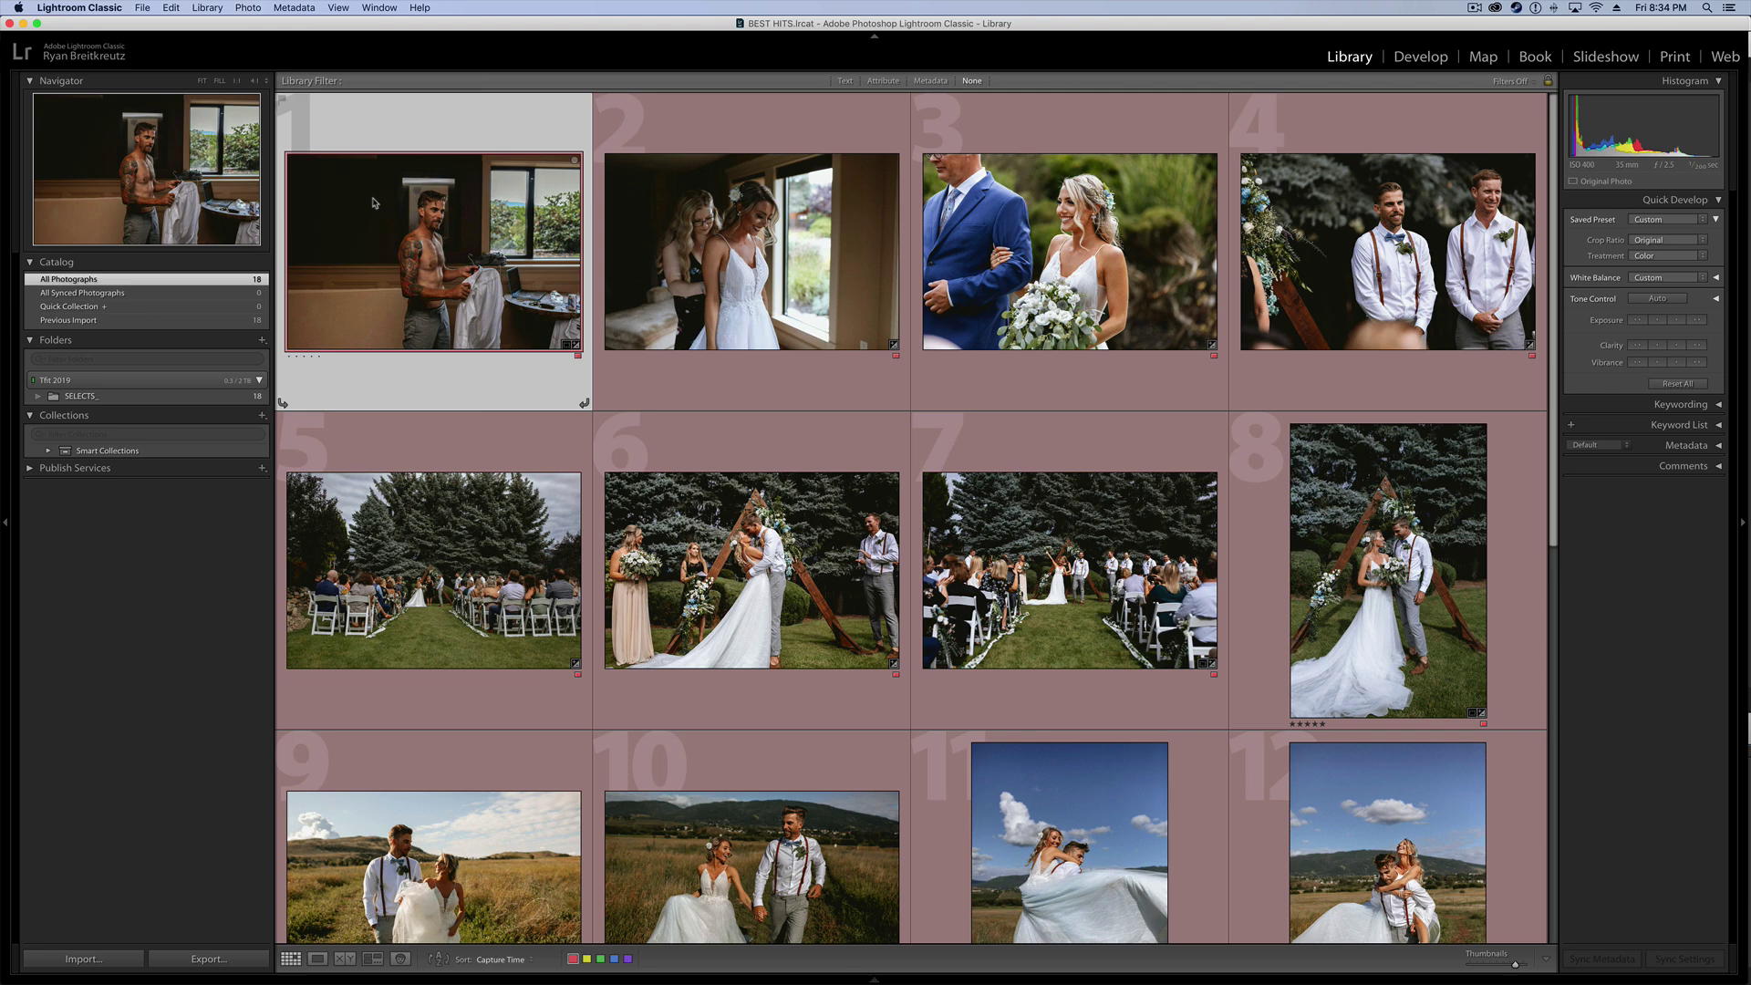
key(e)
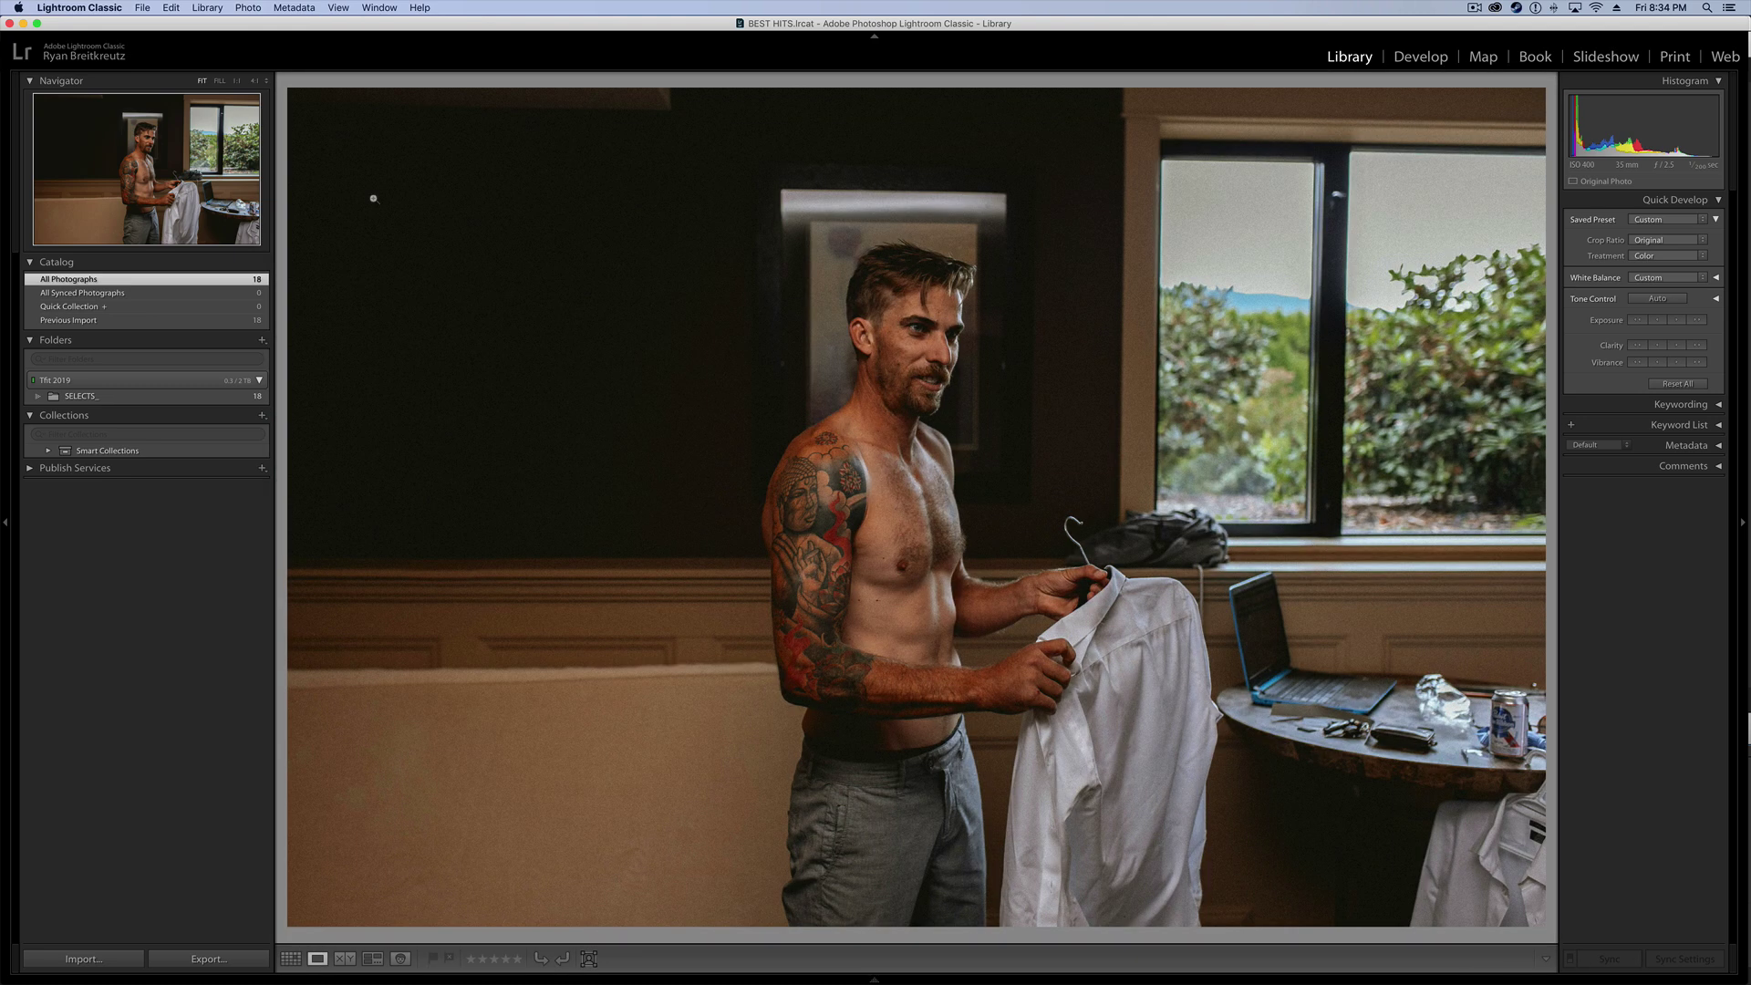
key(g)
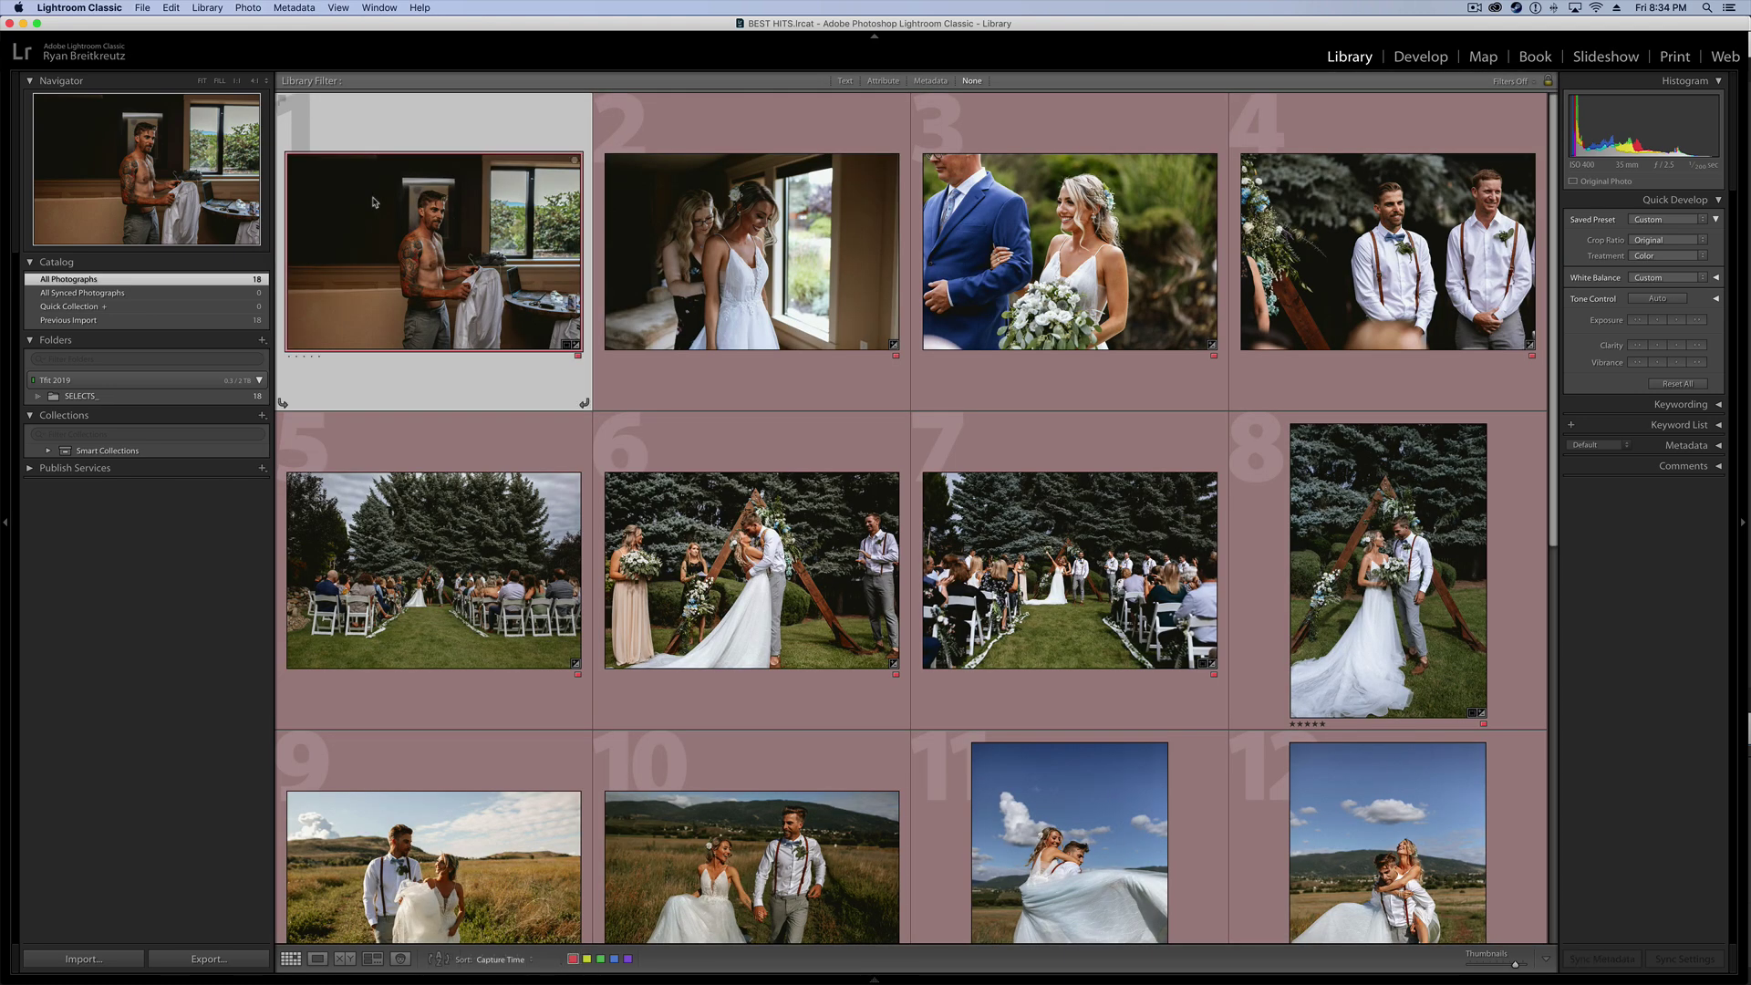
Cycle the grid through Lights Dim and Lights Out, then show the first photo in loupe
key(l)
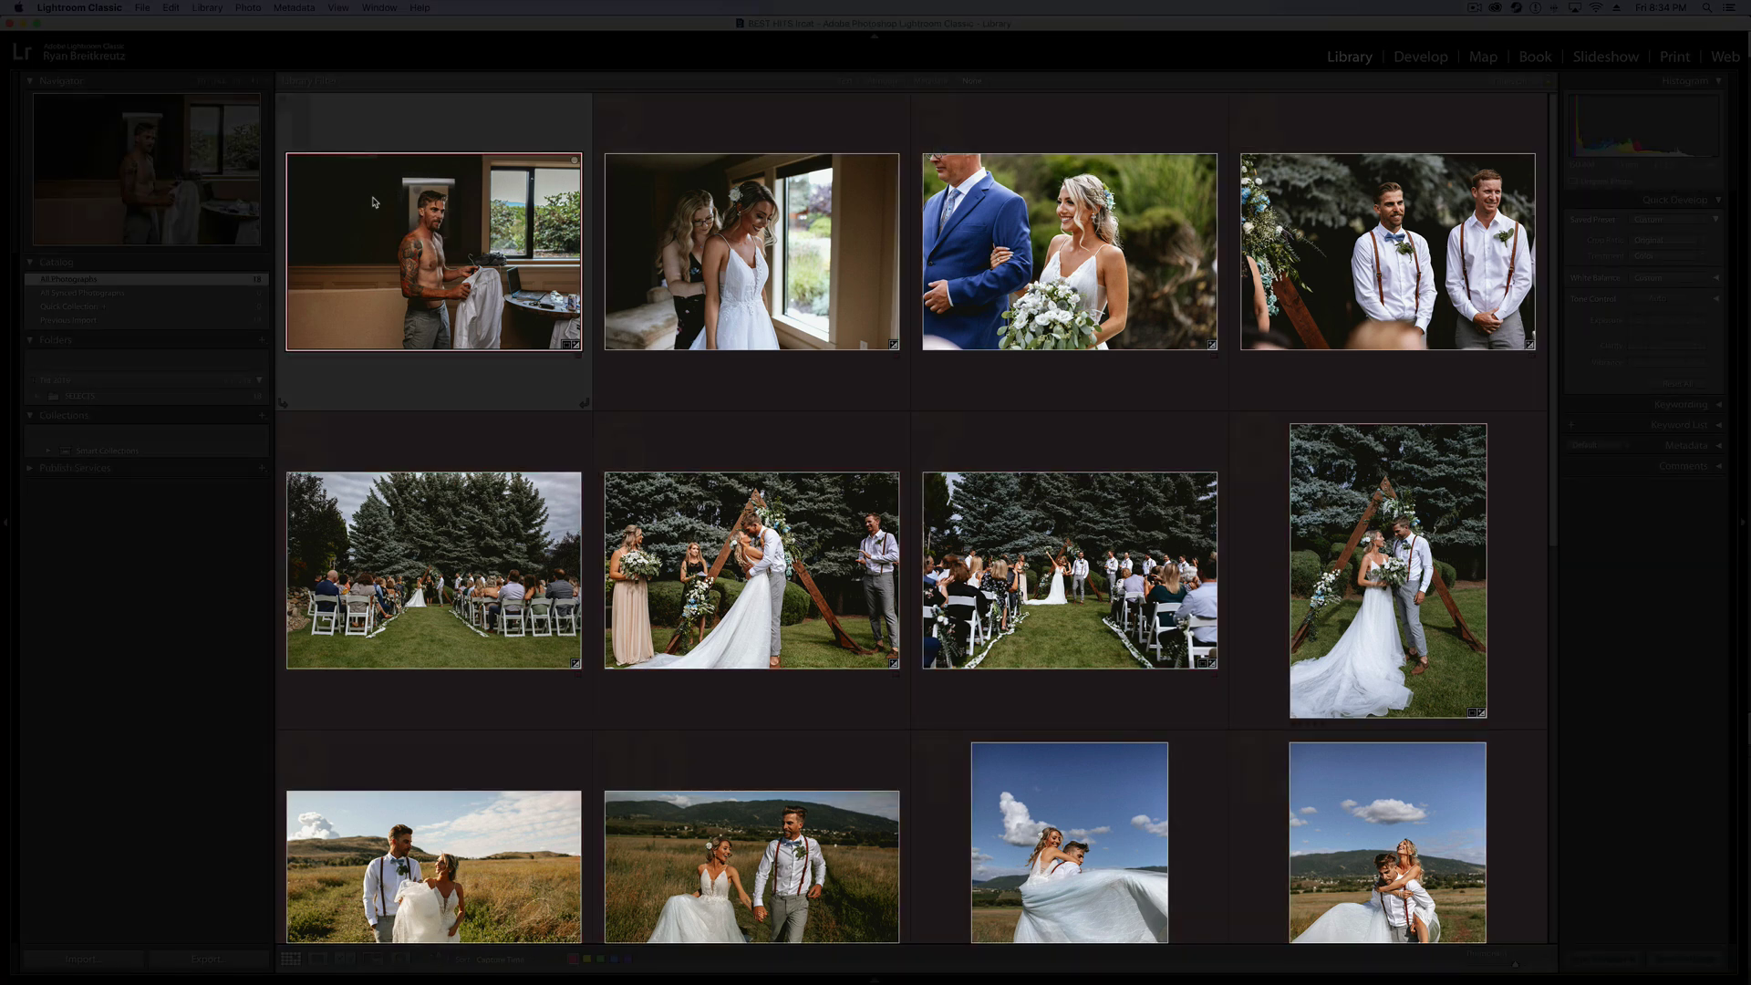
key(l)
key(e)
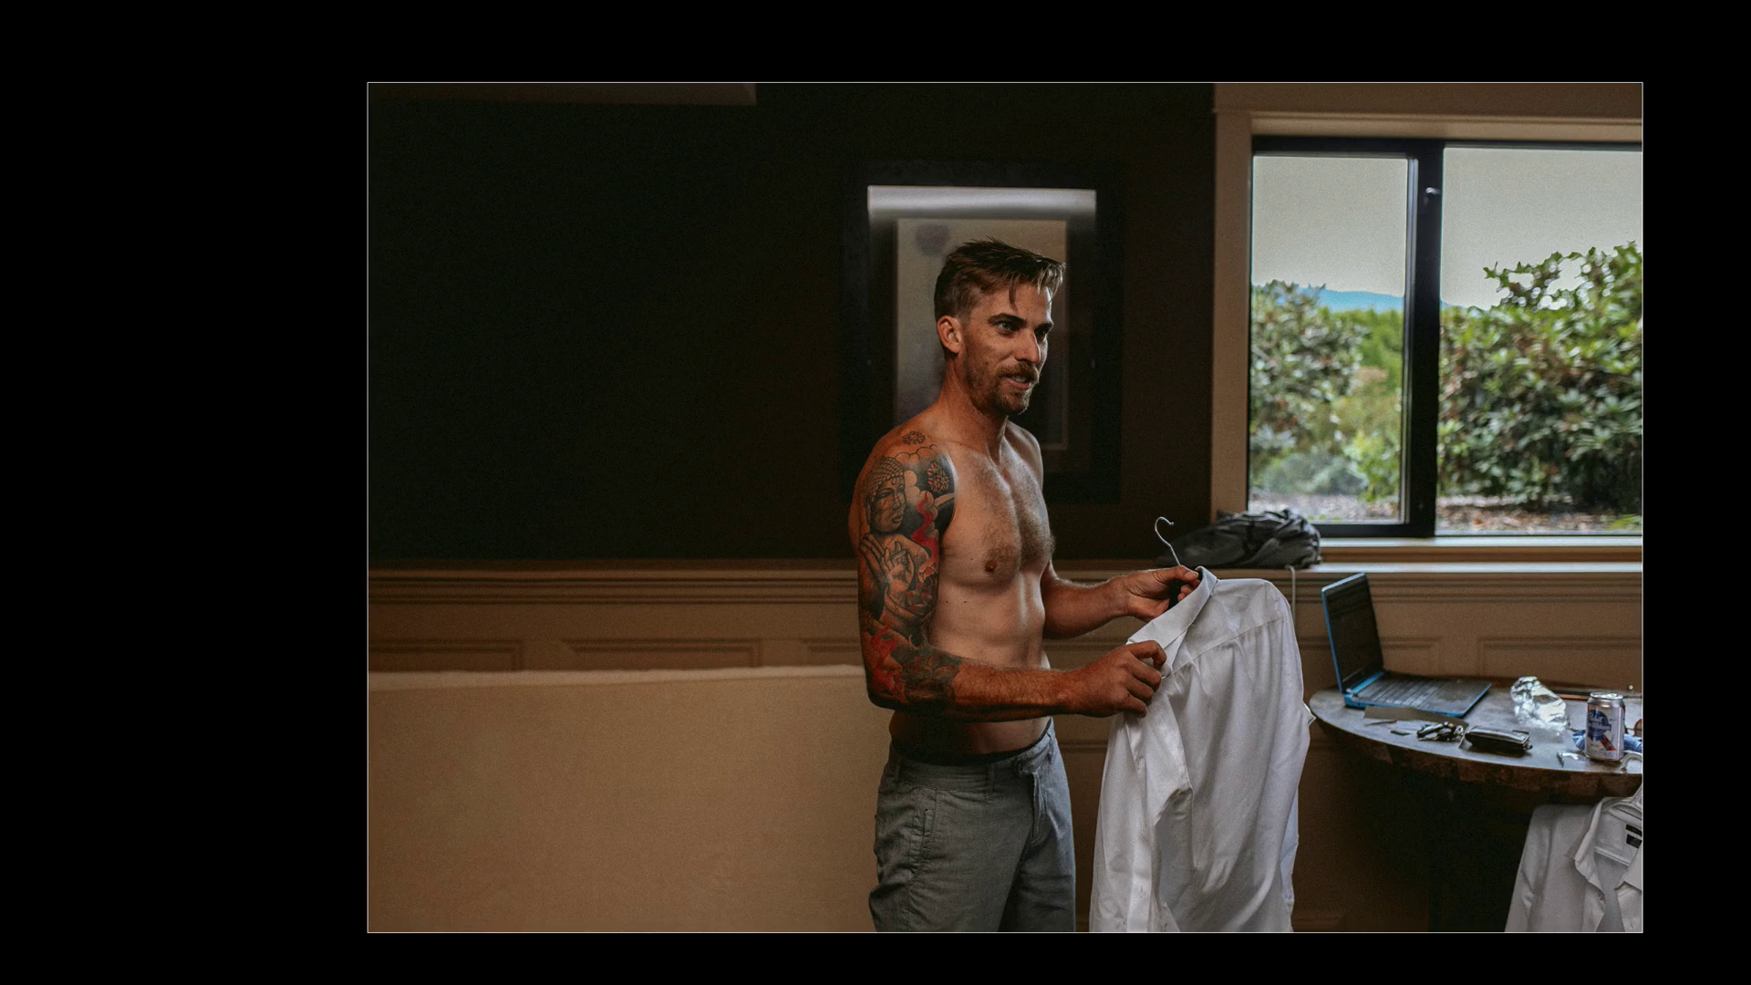
key(l)
key(l)
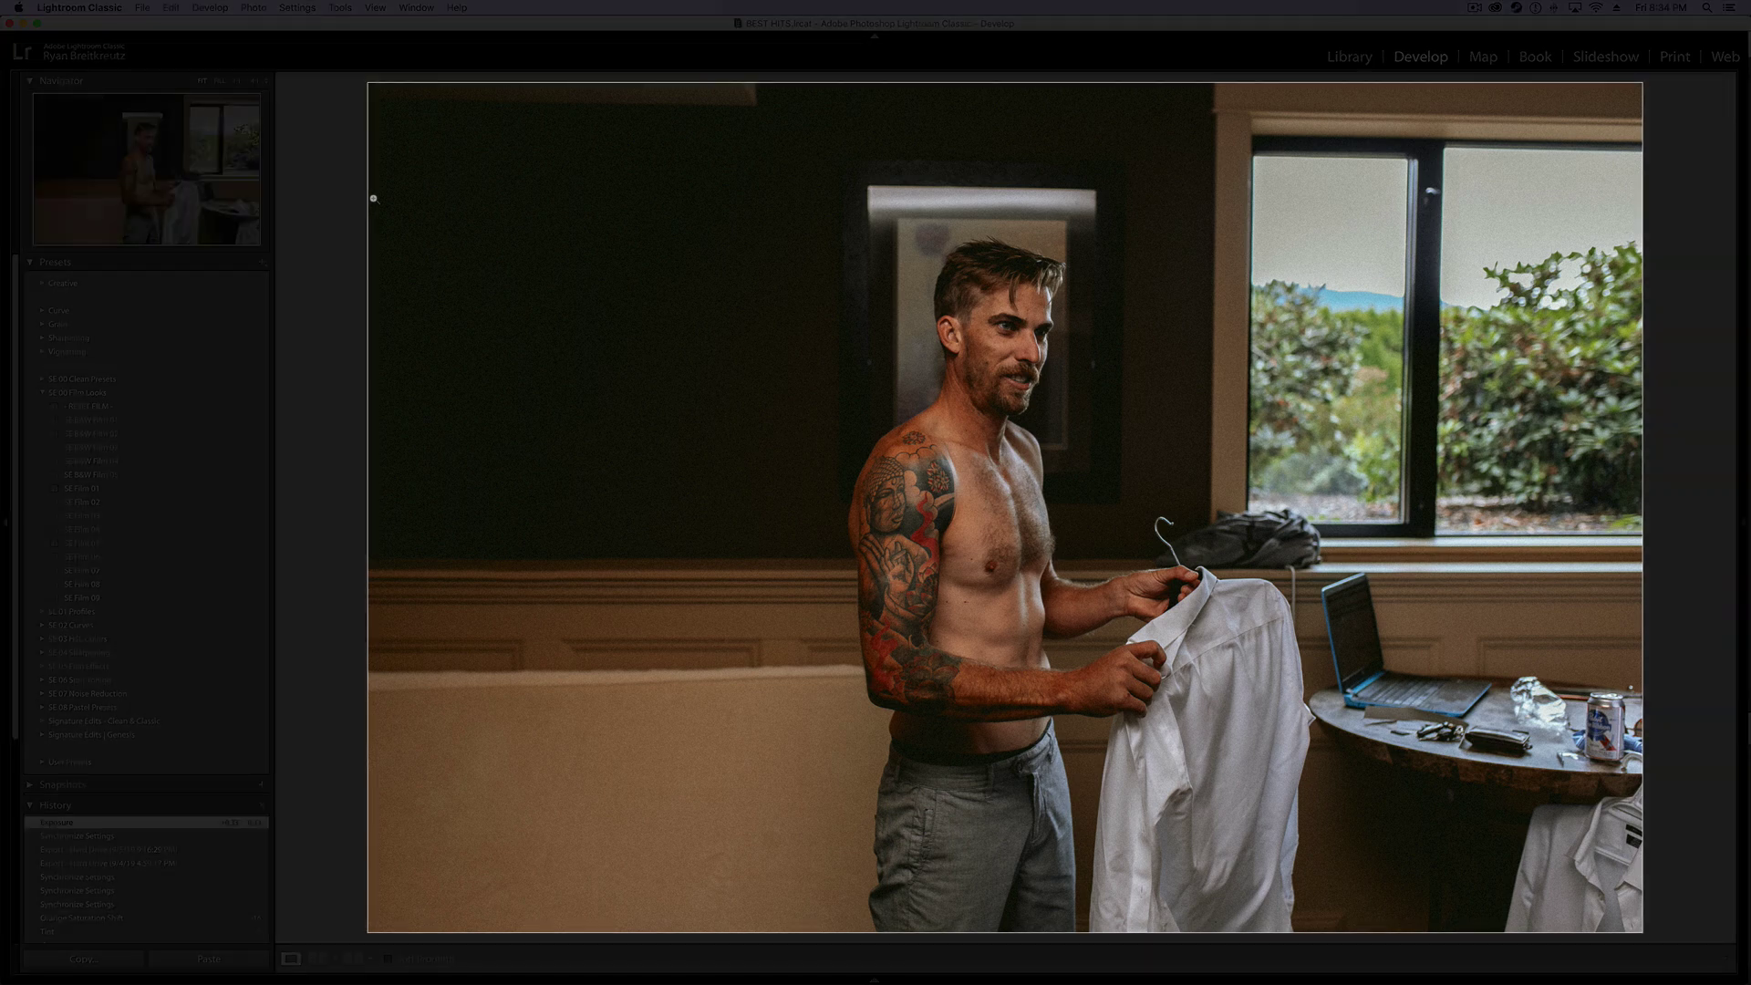
key(l)
Browse the View menu, then cycle the photo's surroundings to dimmed and blacked out
mouse_move(254, 6)
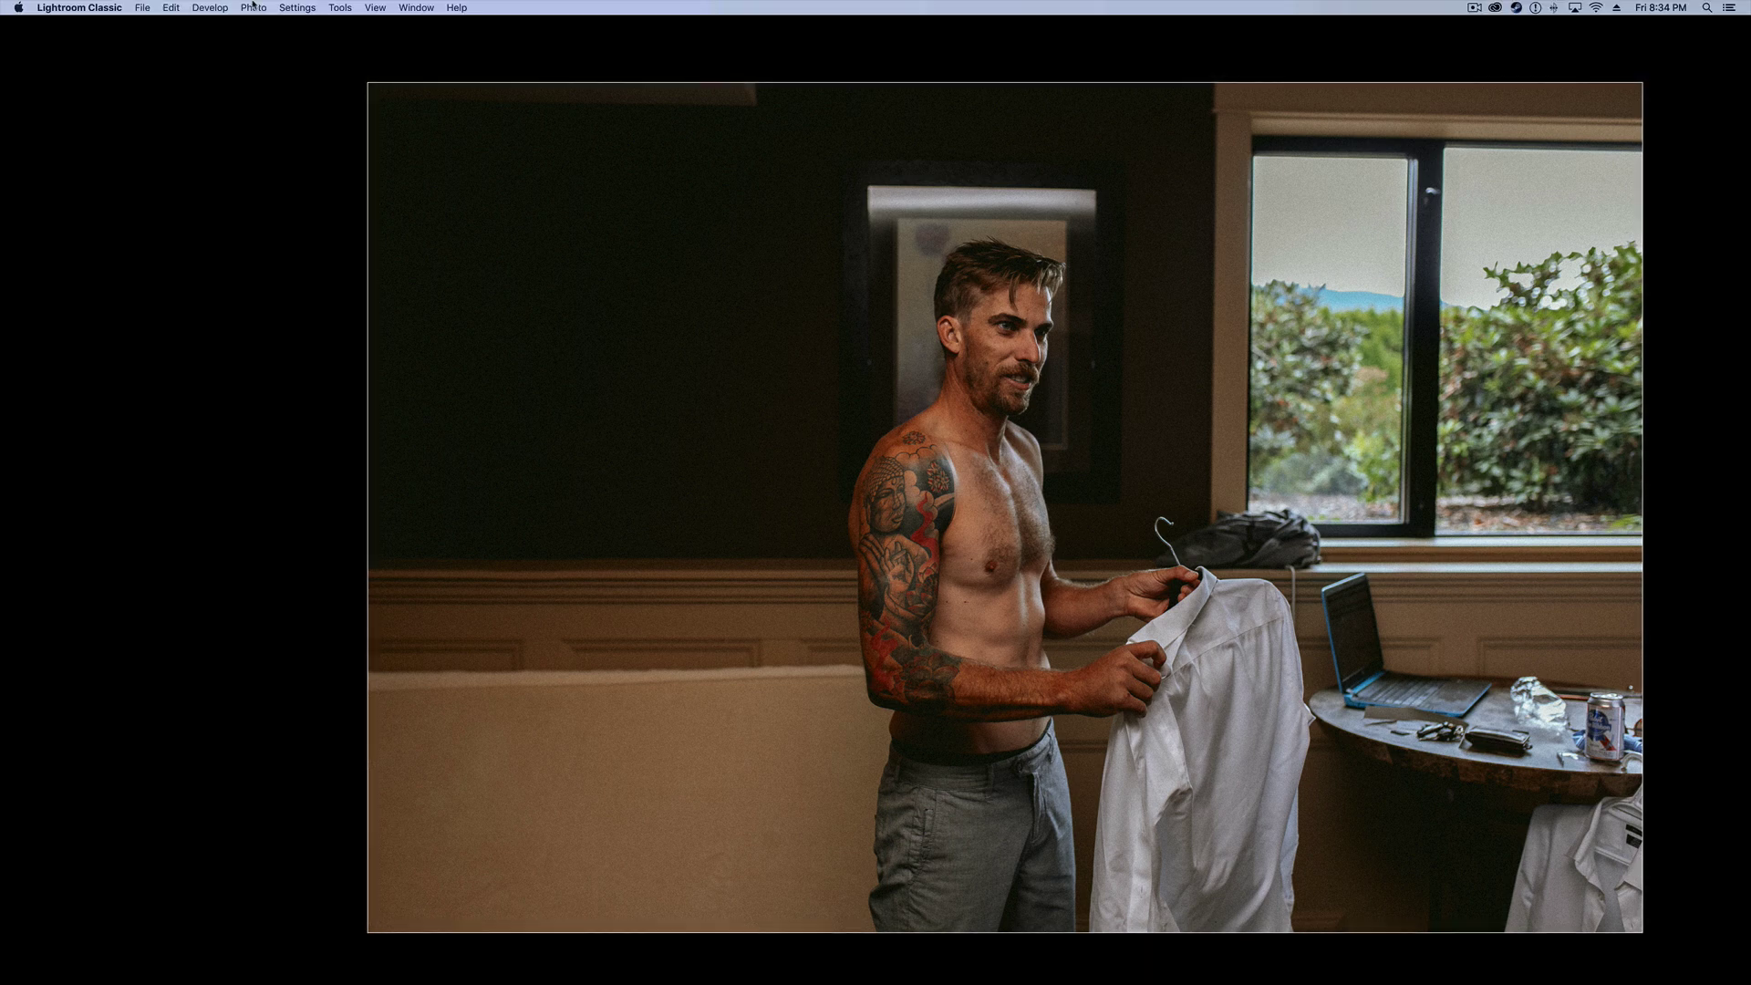
click(363, 7)
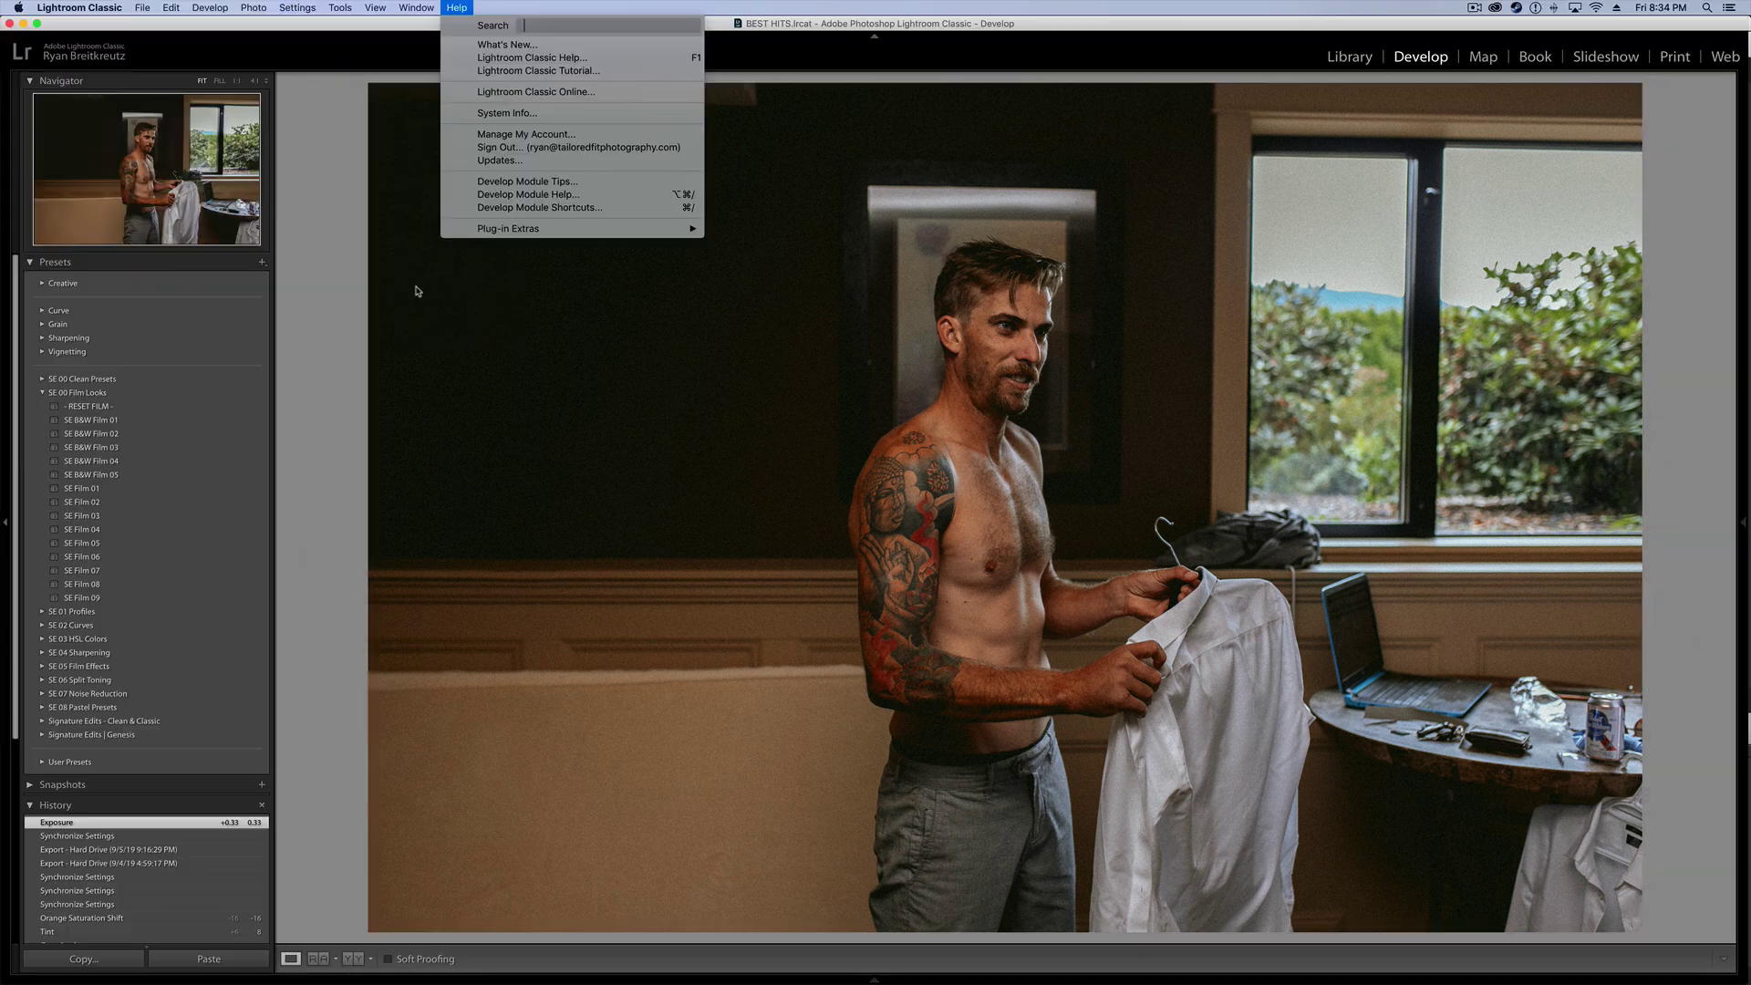
click(431, 6)
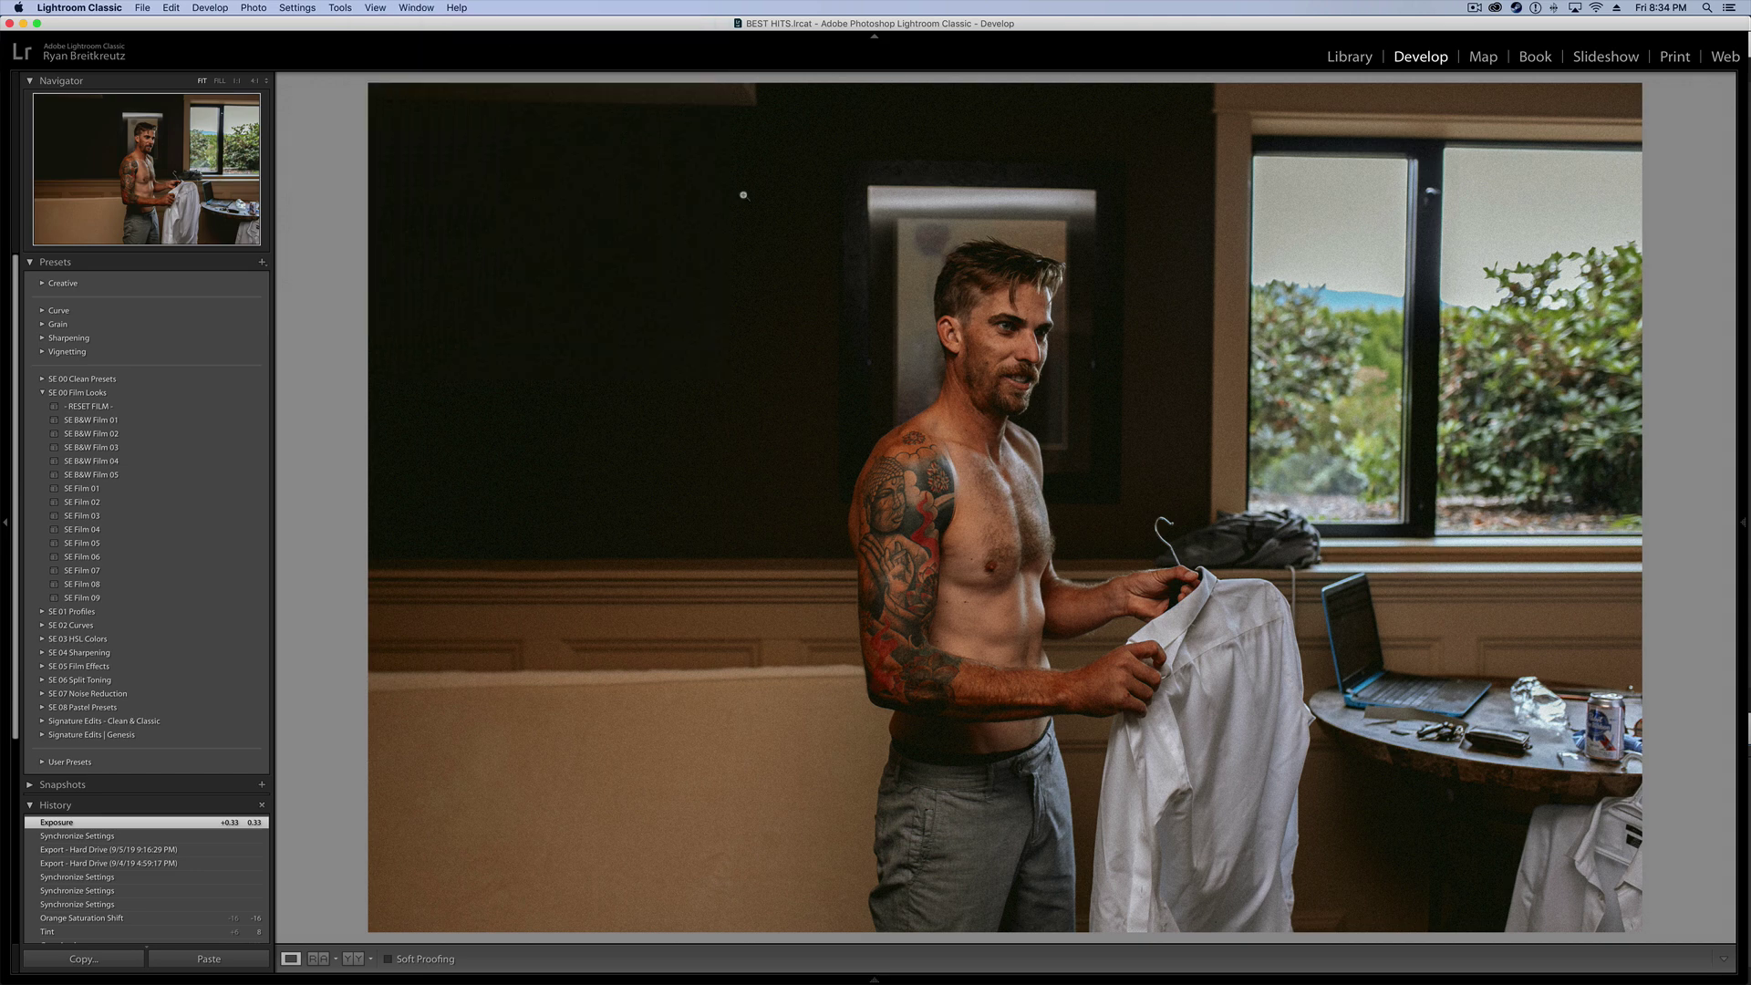
key(l)
key(l)
key(l)
Browse the Window and View menus without choosing, then switch to the Library Grid with G
click(416, 7)
click(573, 7)
click(419, 7)
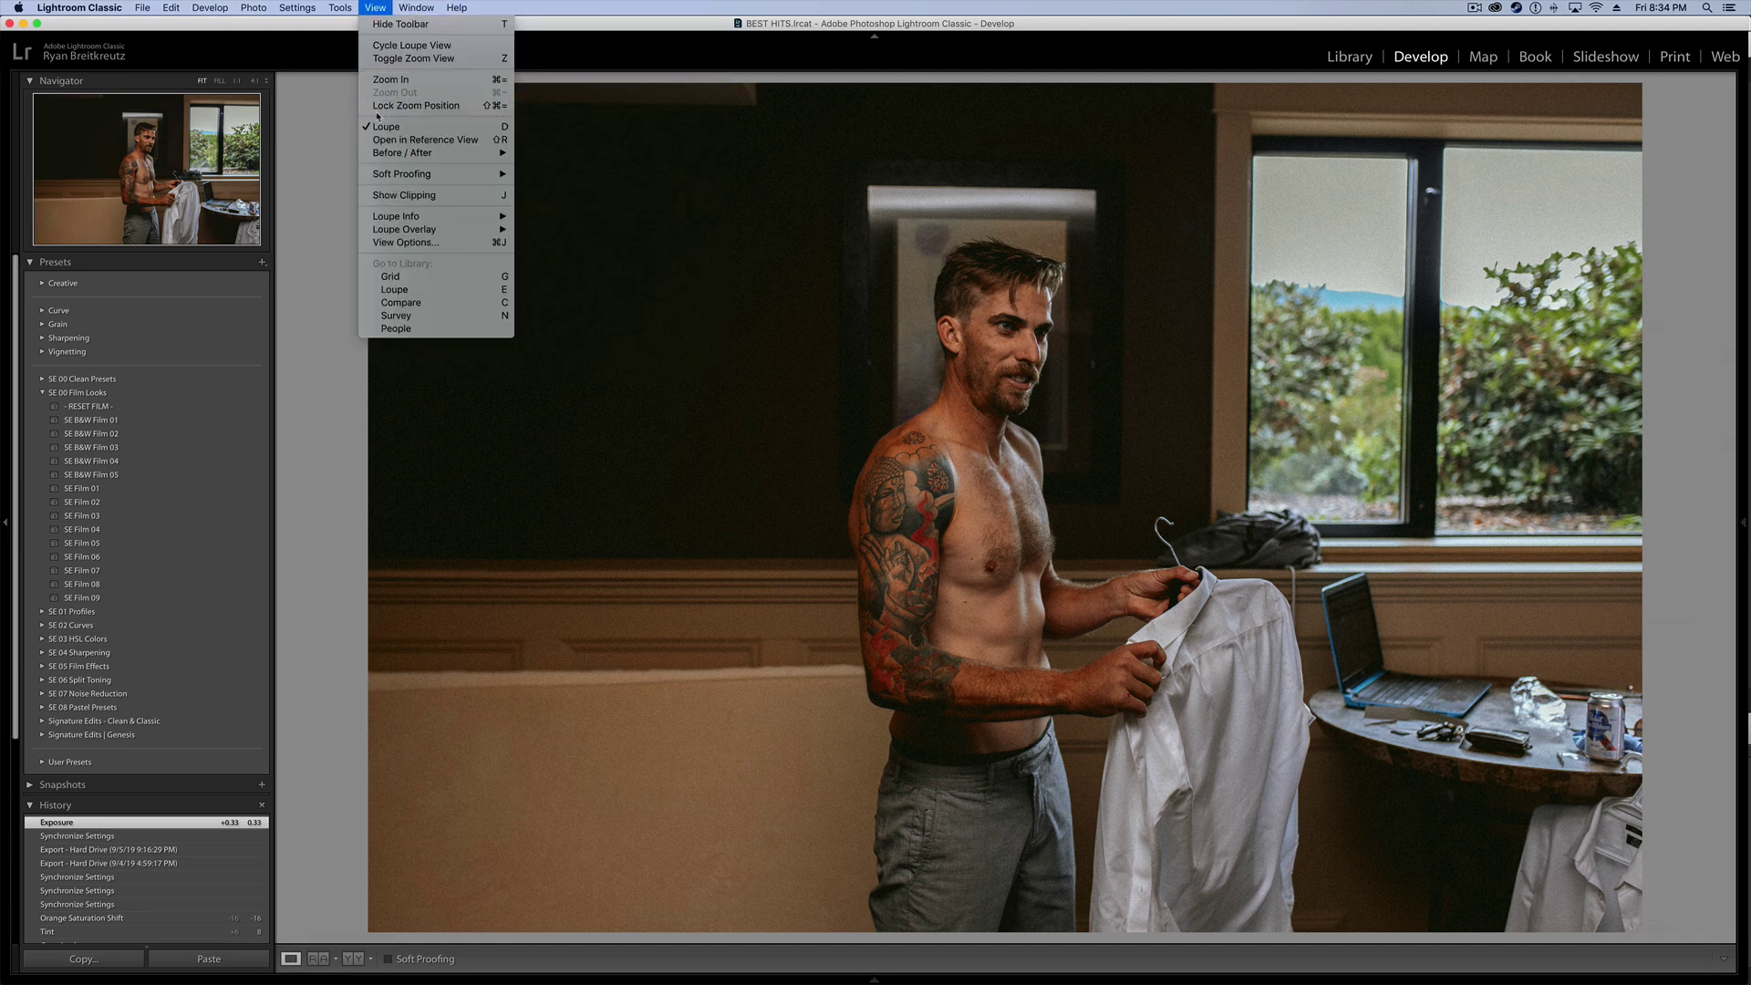
click(688, 246)
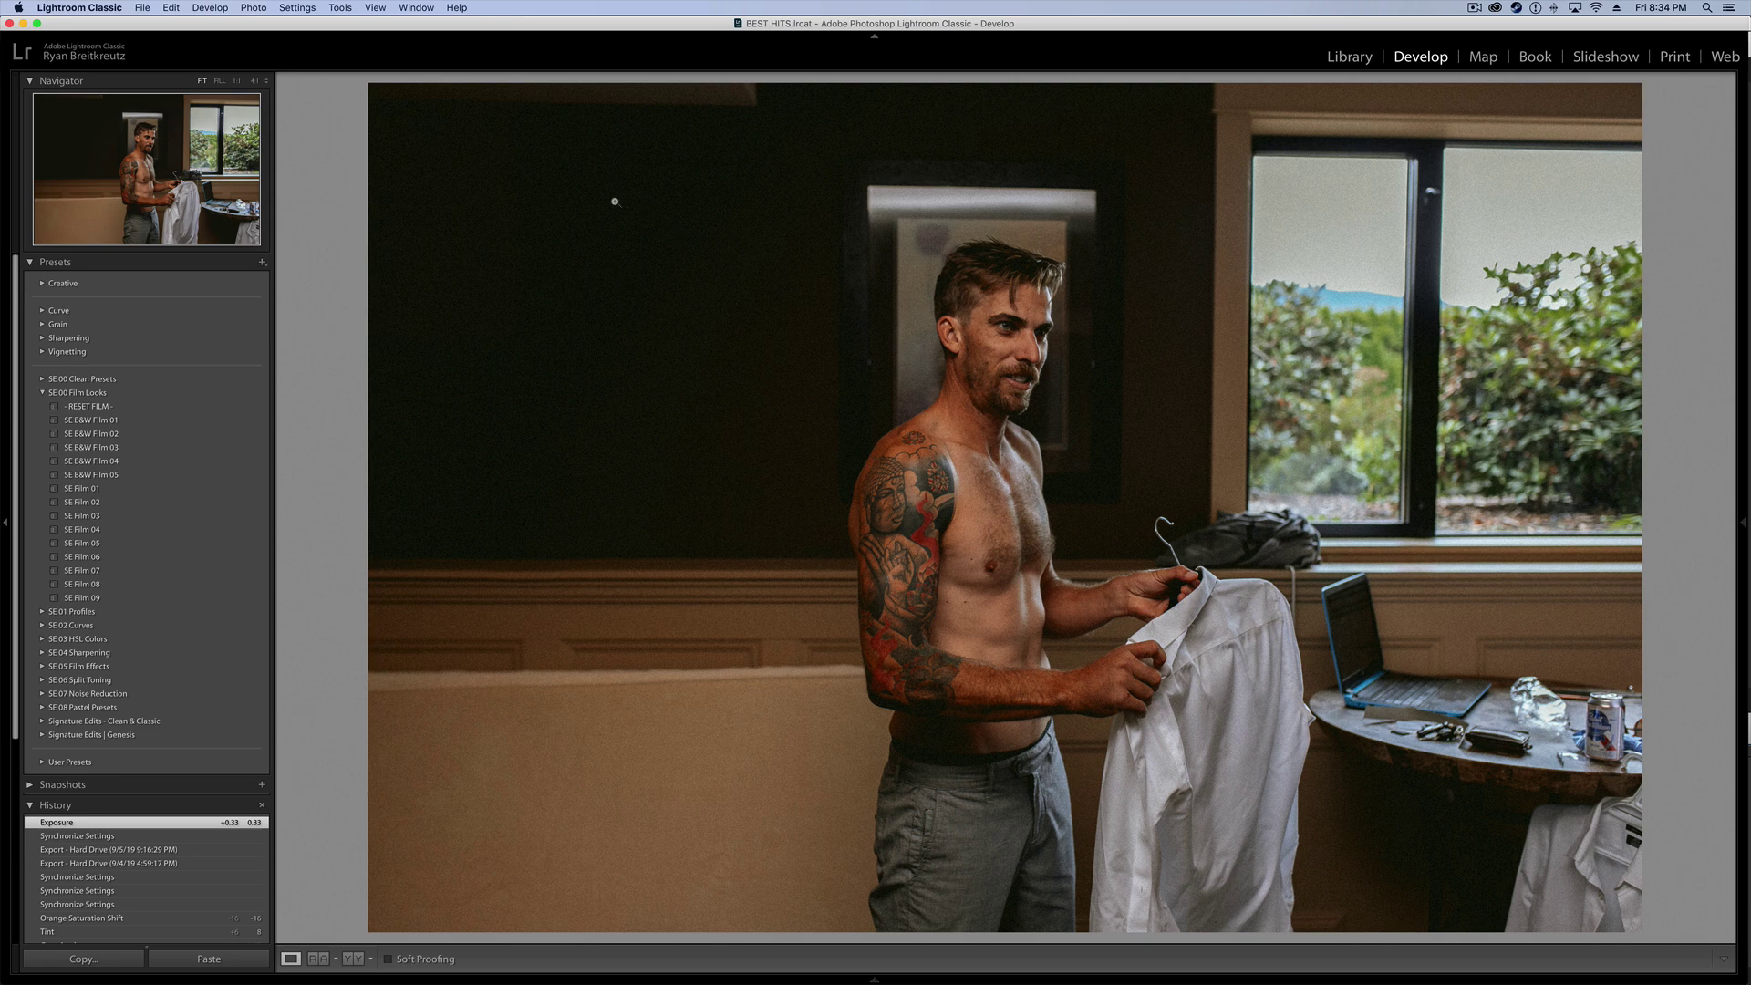
click(377, 8)
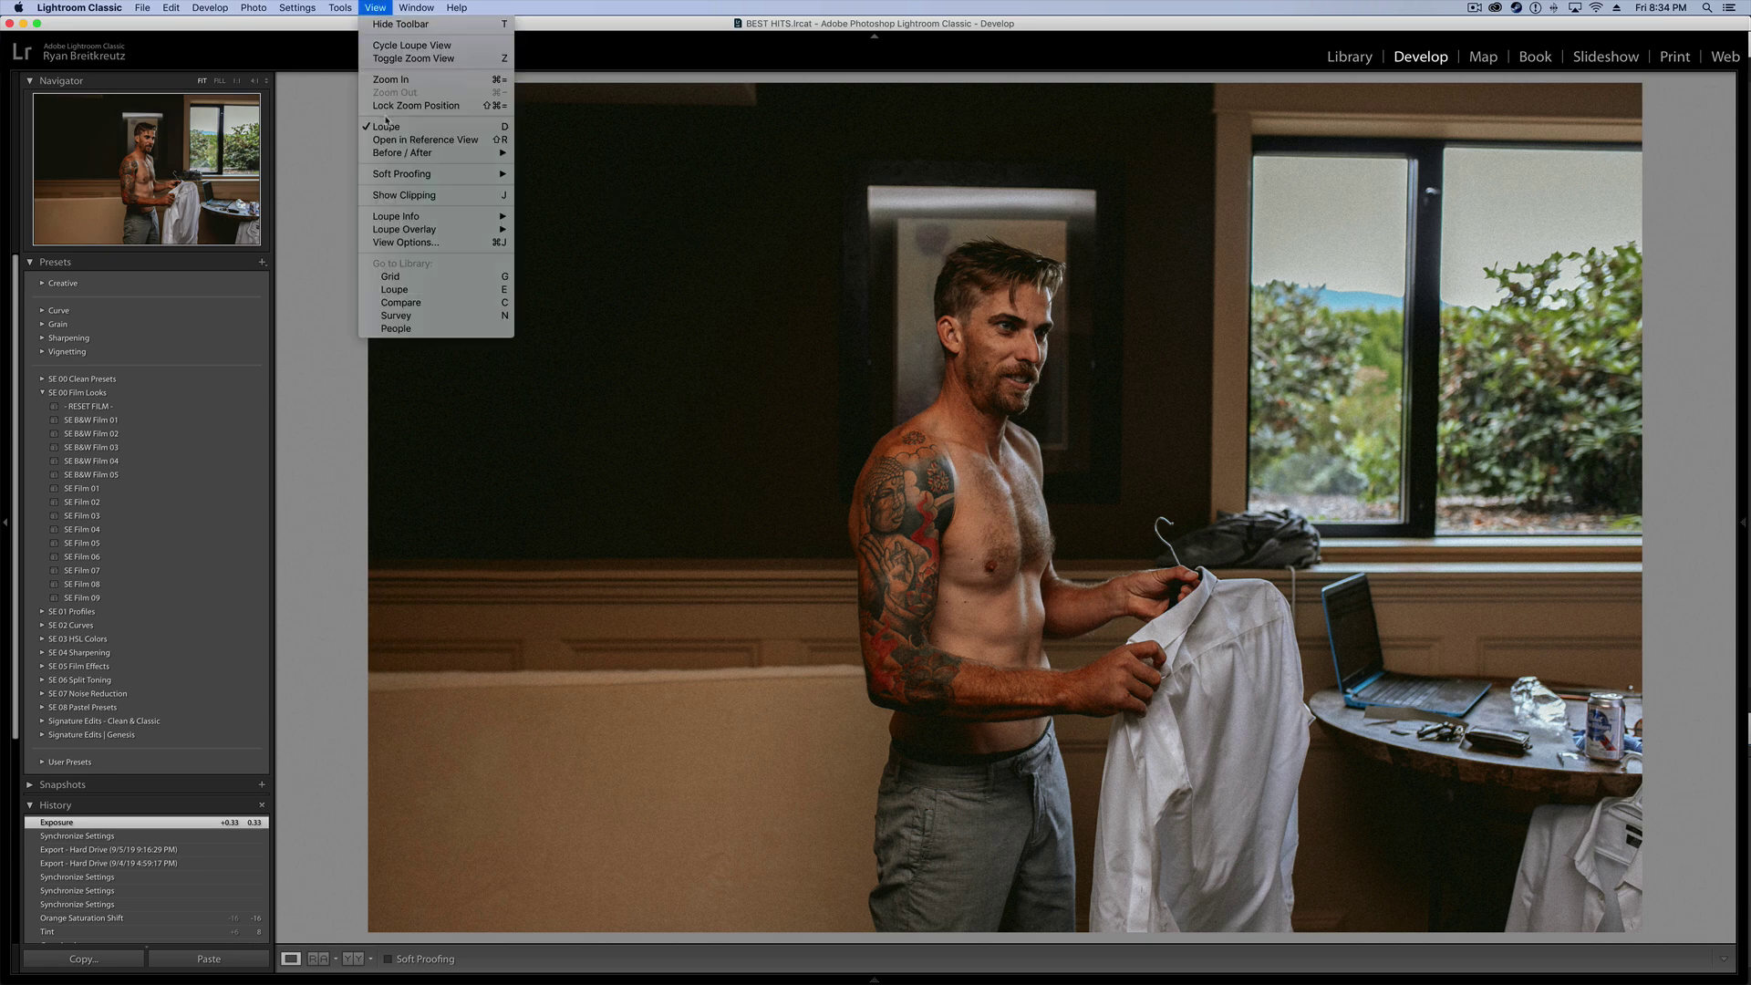
mouse_move(389, 161)
click(853, 288)
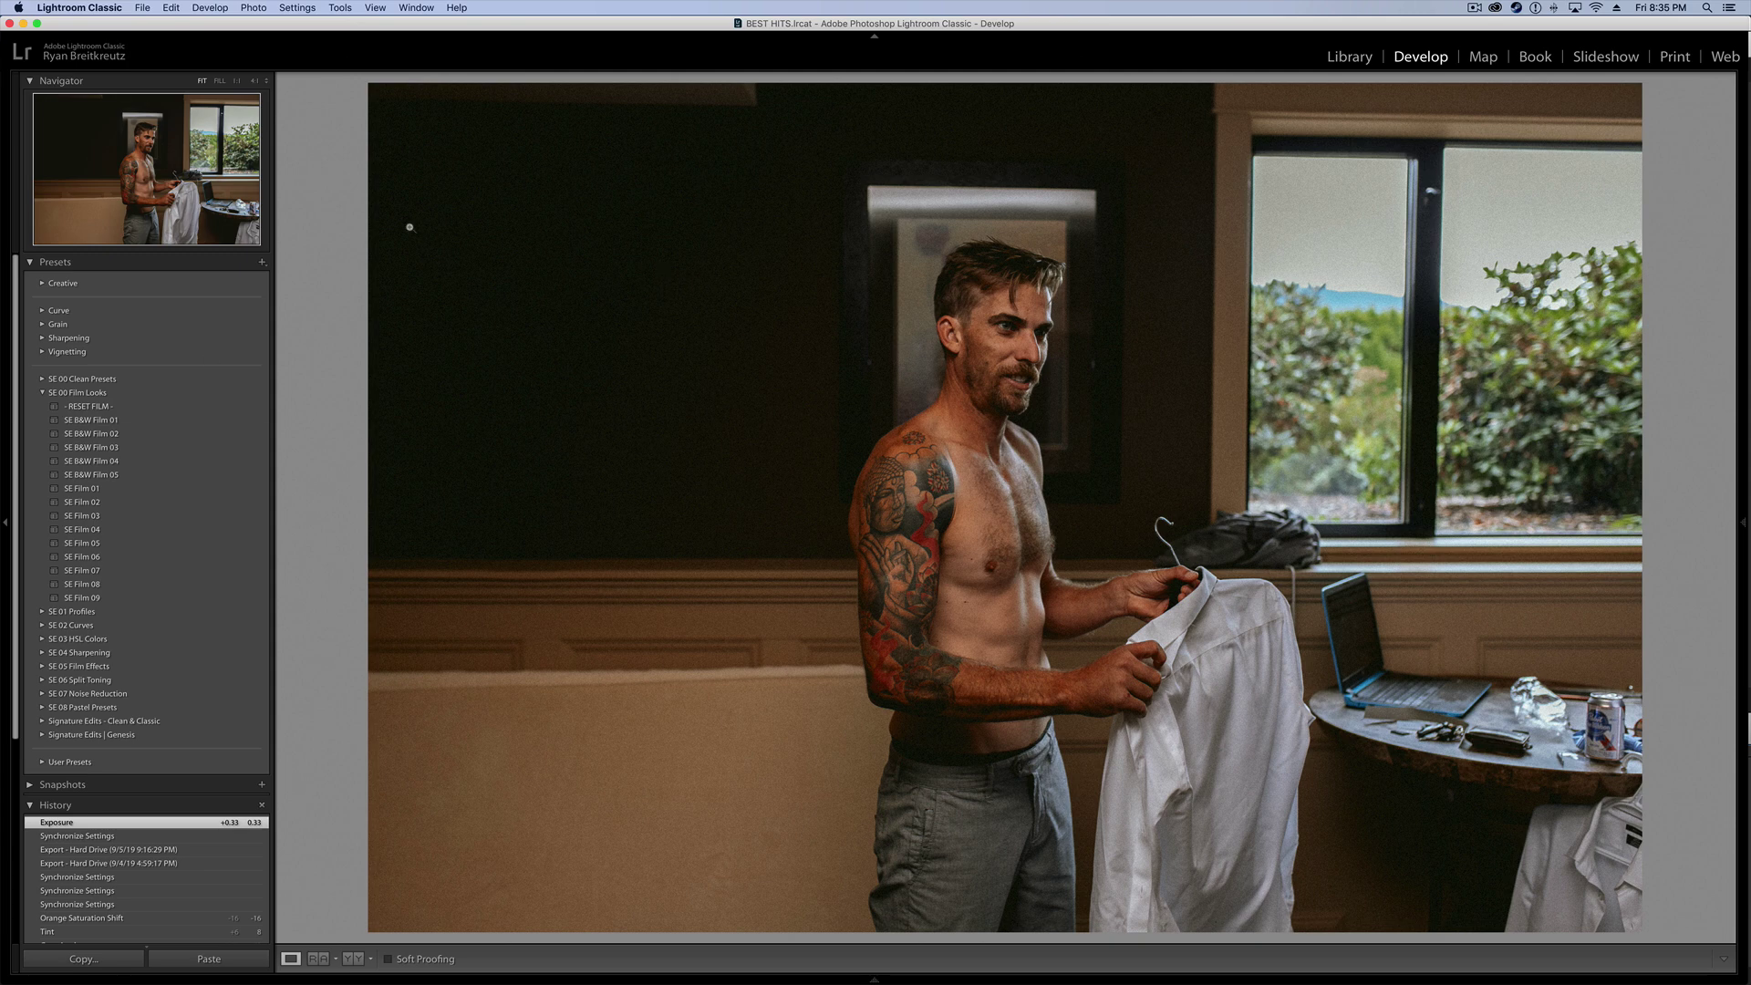
key(g)
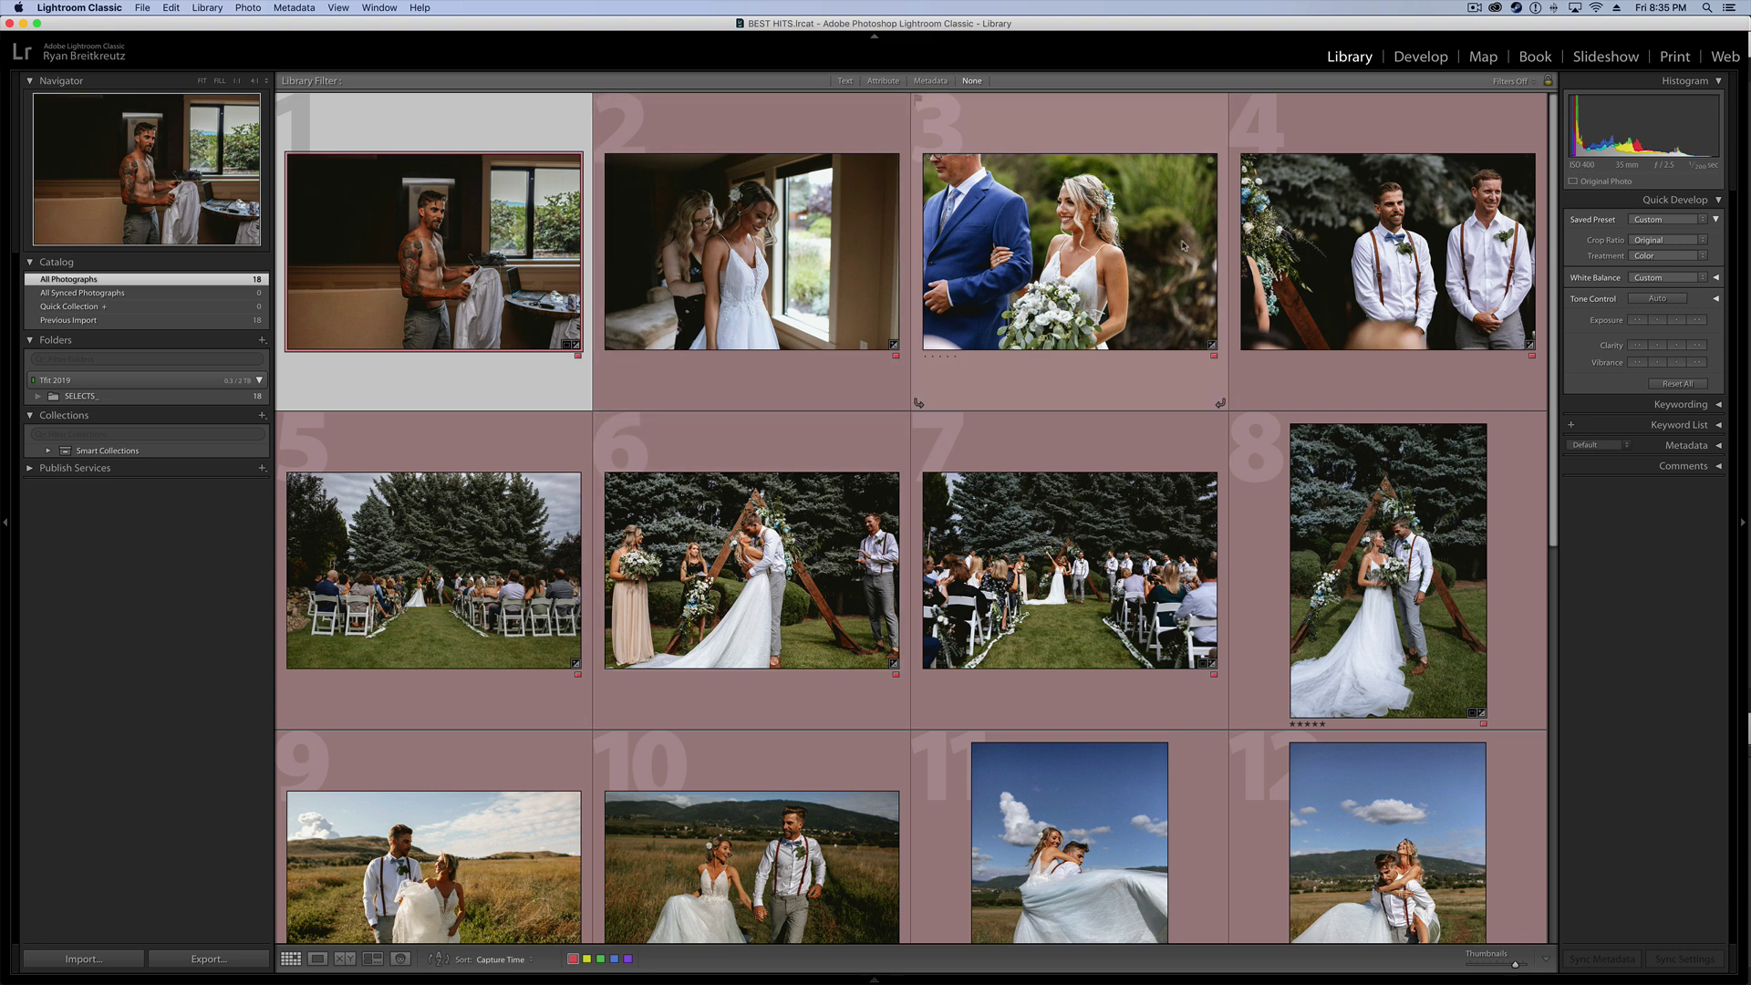
Choose View > Compare to show the shirtless man's photo beside the bride getting dressed
mouse_move(1191, 244)
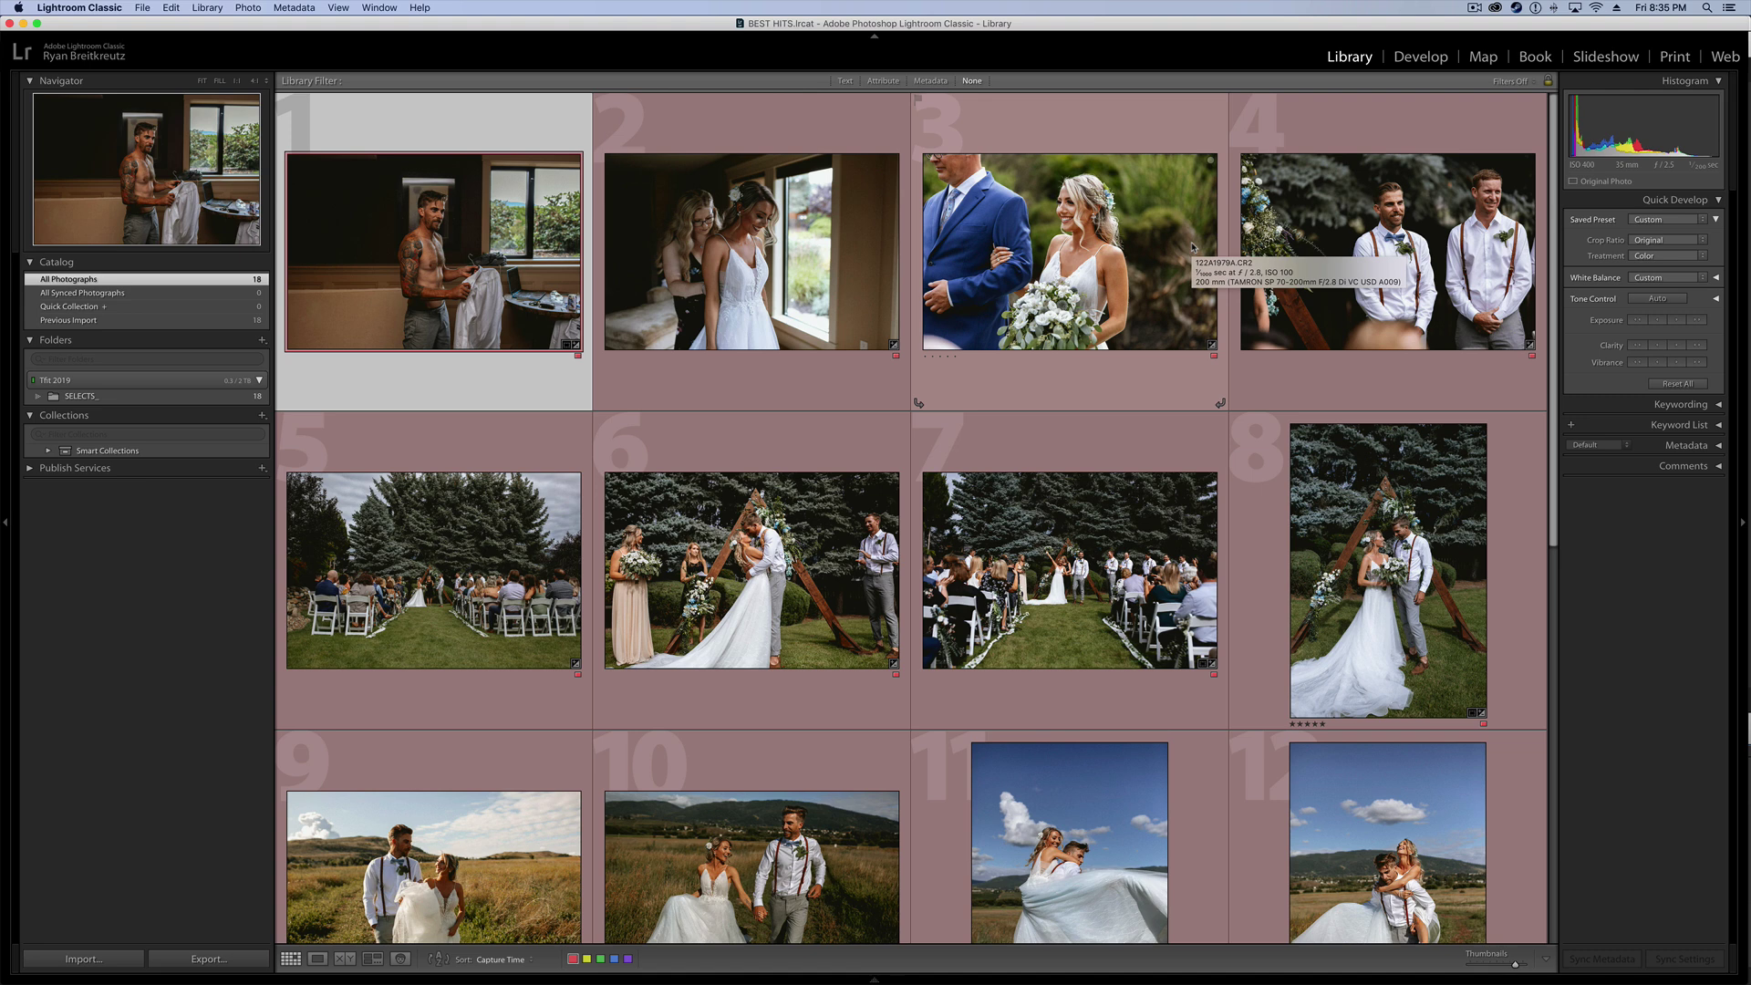
click(330, 8)
mouse_move(368, 8)
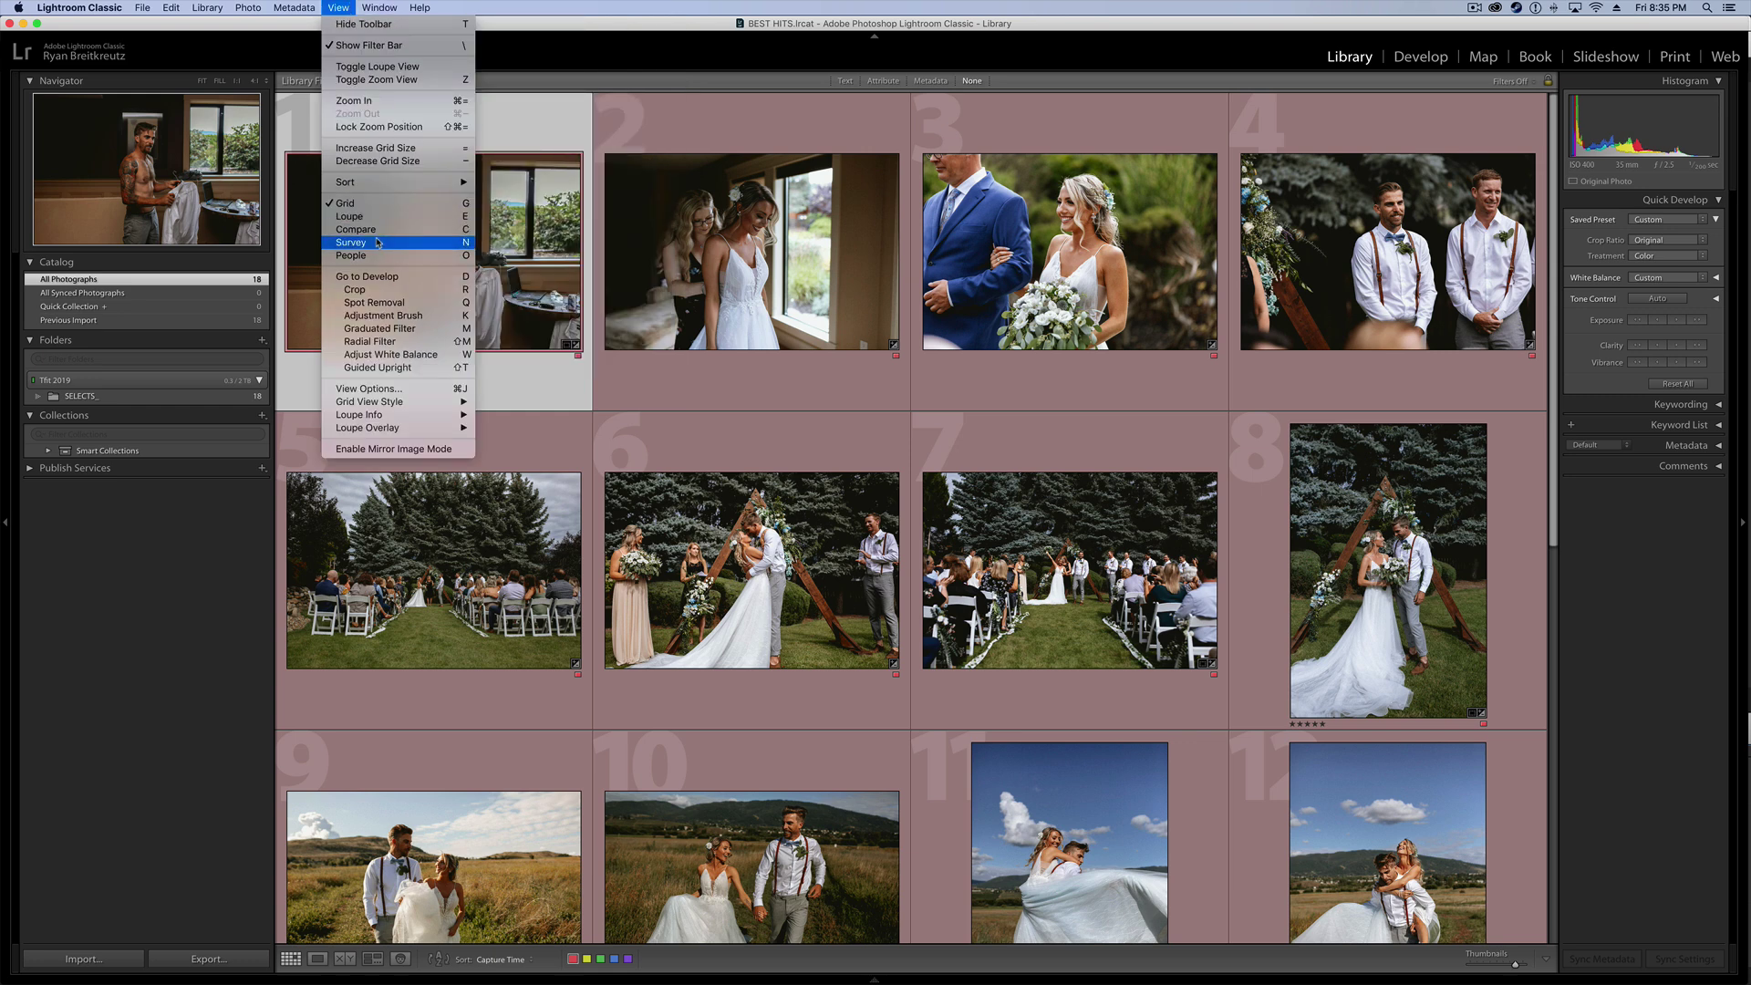
click(370, 230)
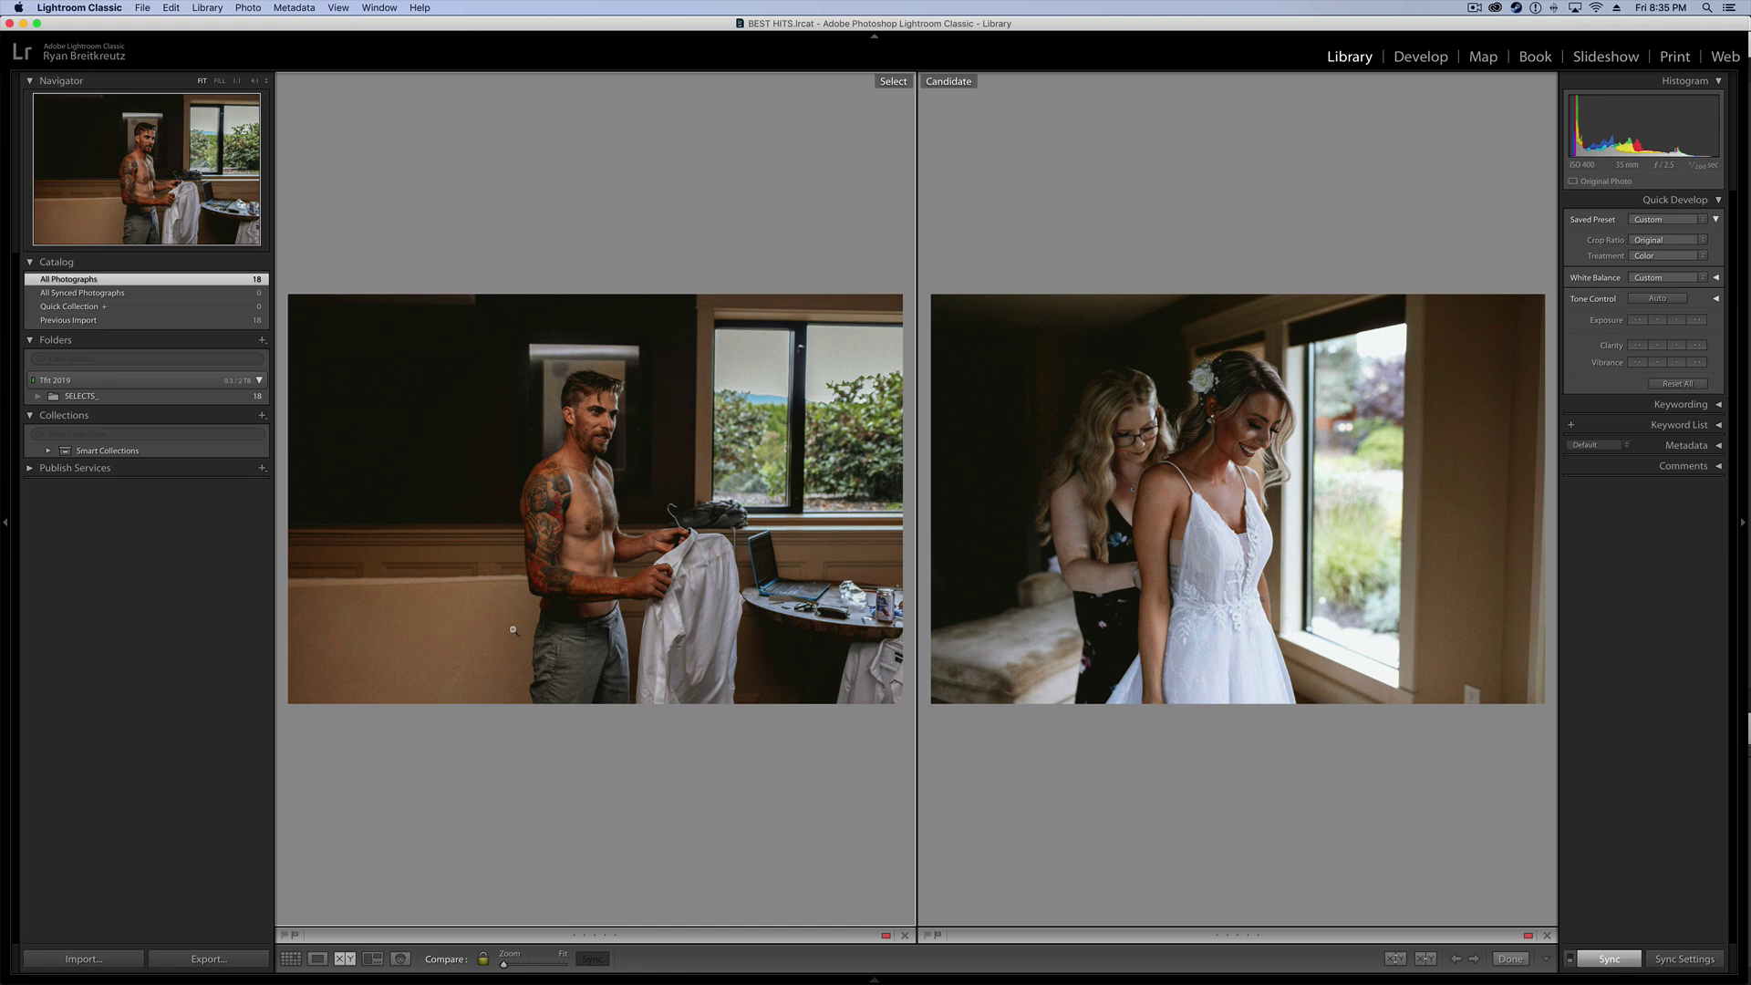
click(336, 7)
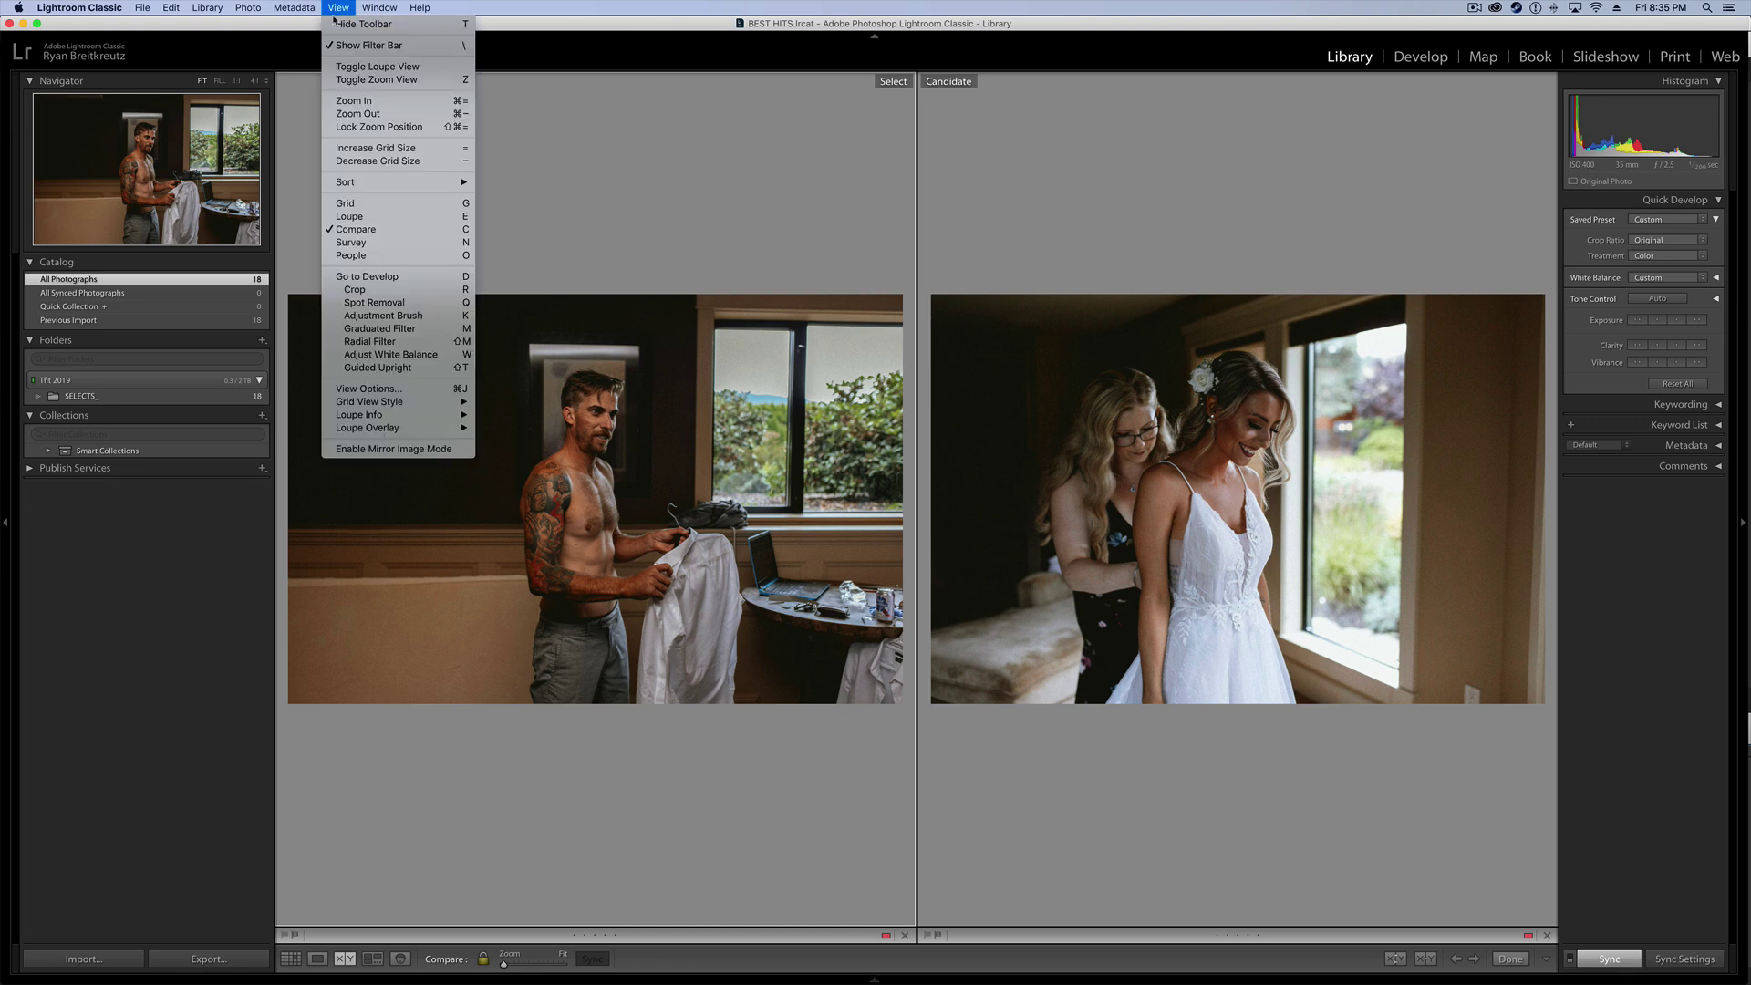
click(570, 877)
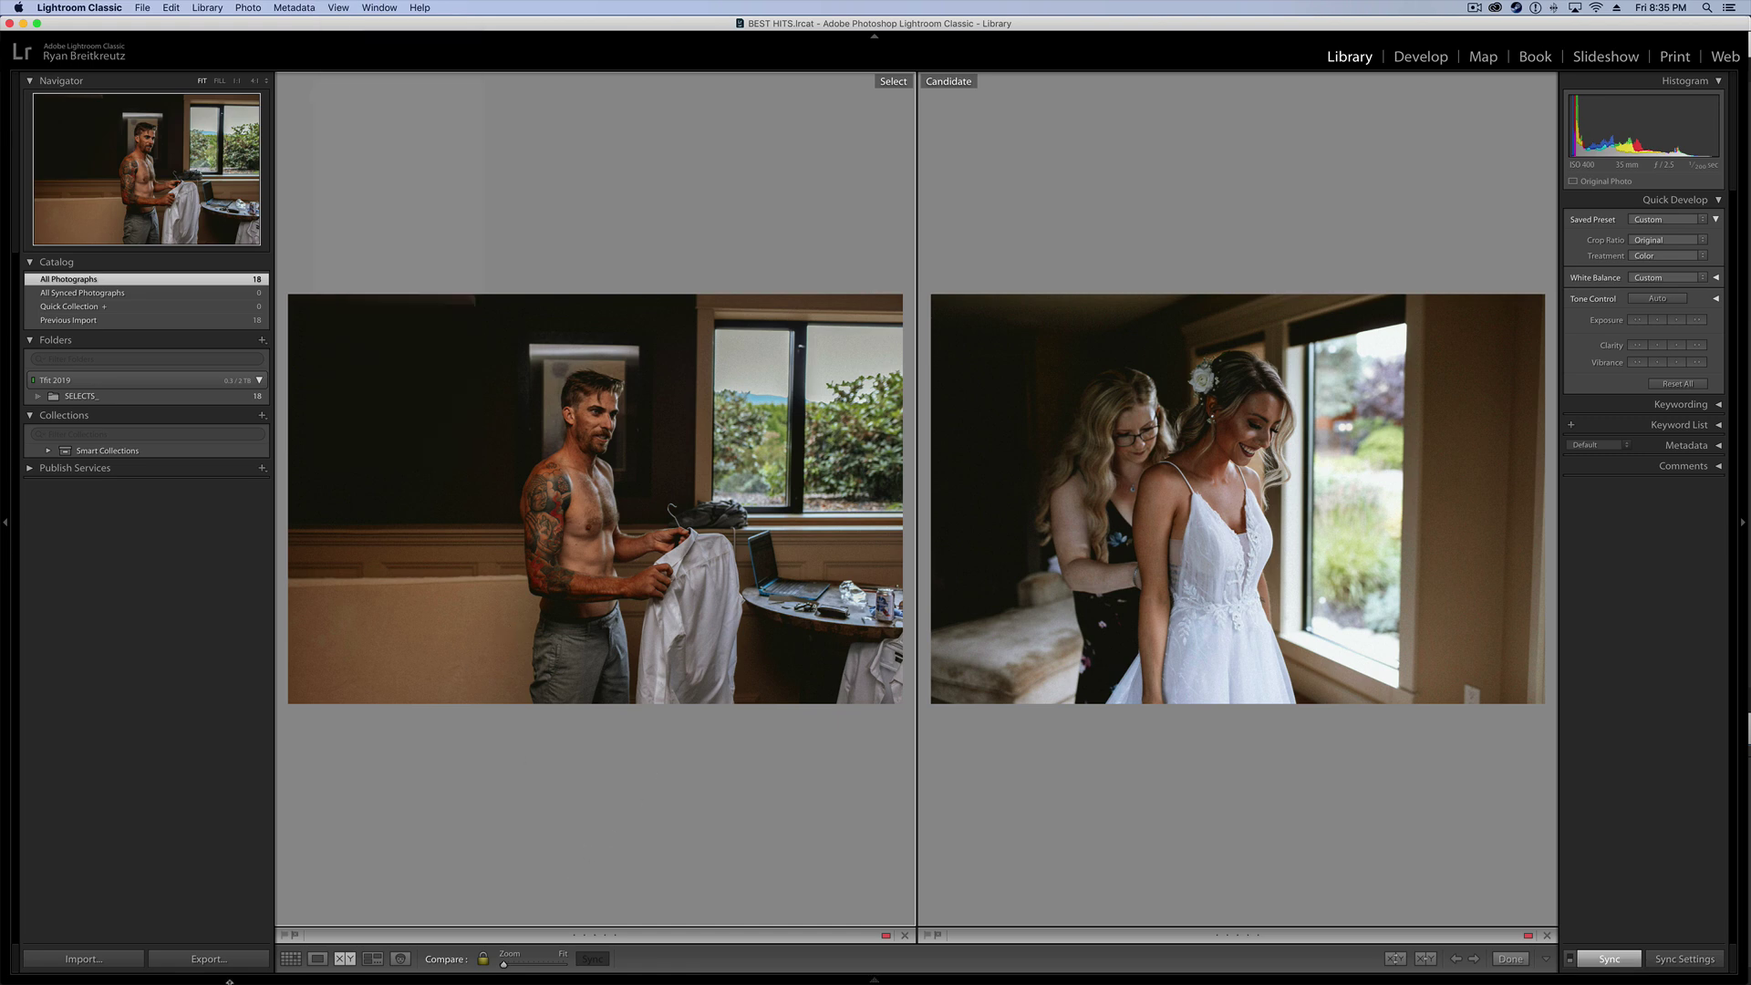
Toggle between Grid, Loupe and Compare views with the toolbar view buttons
click(292, 960)
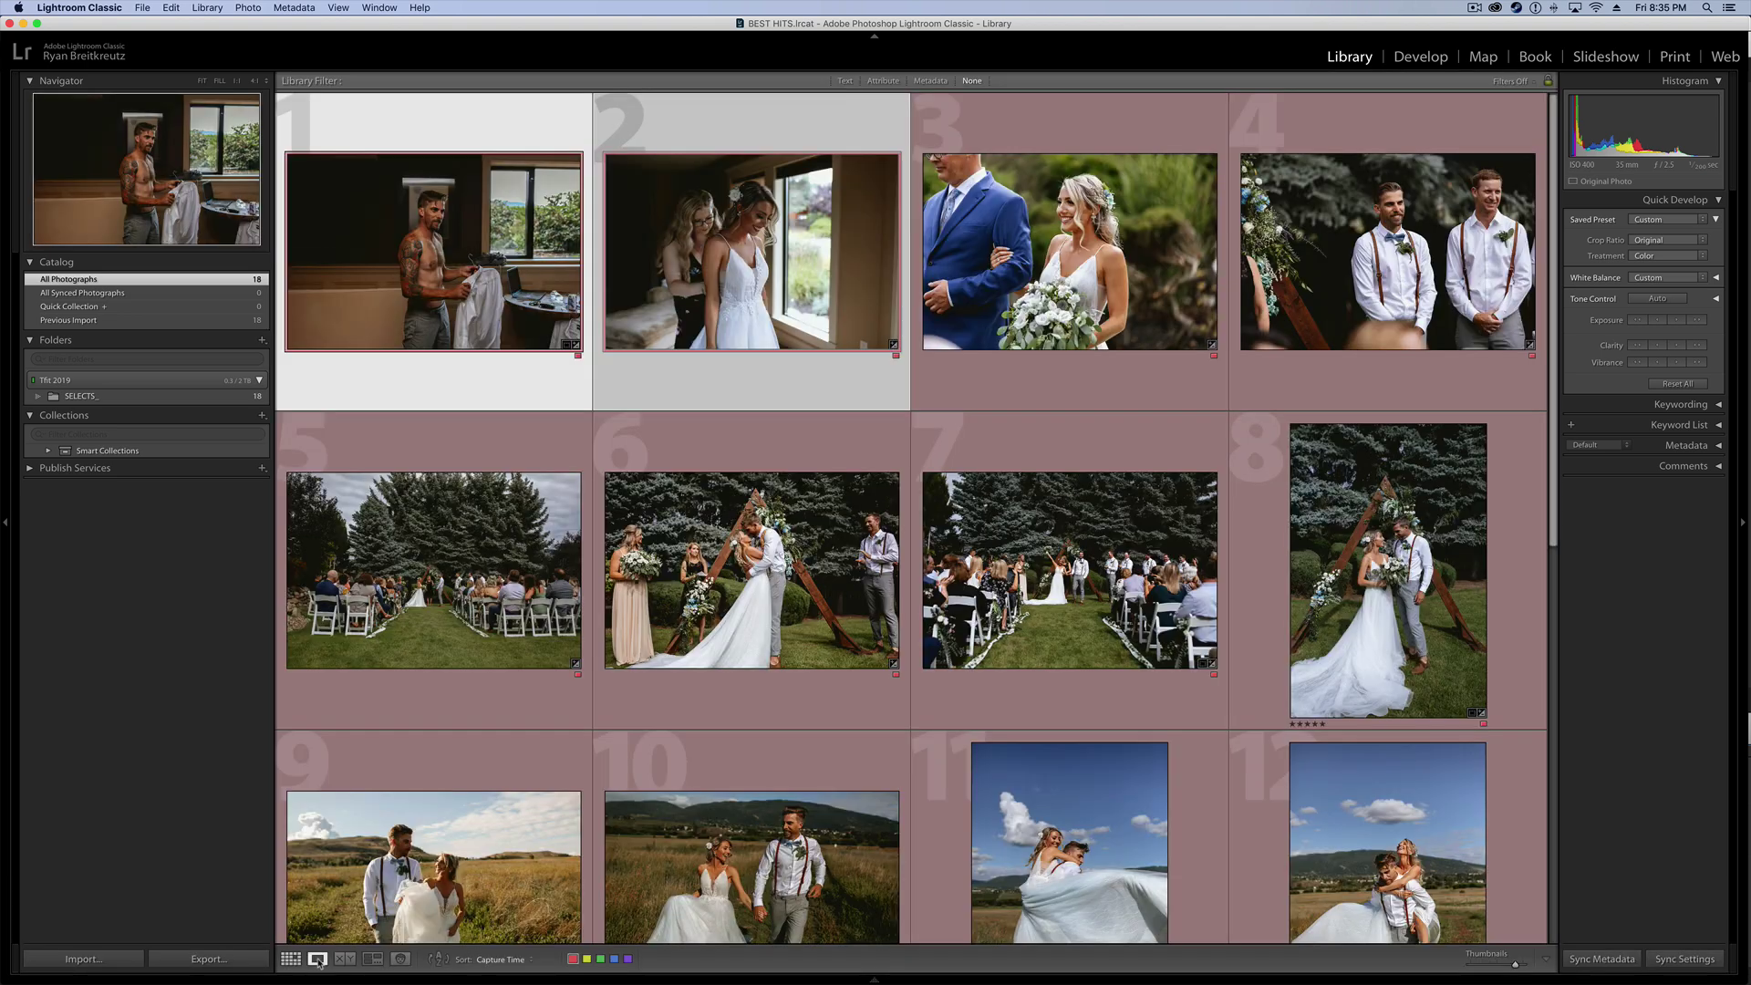
click(318, 960)
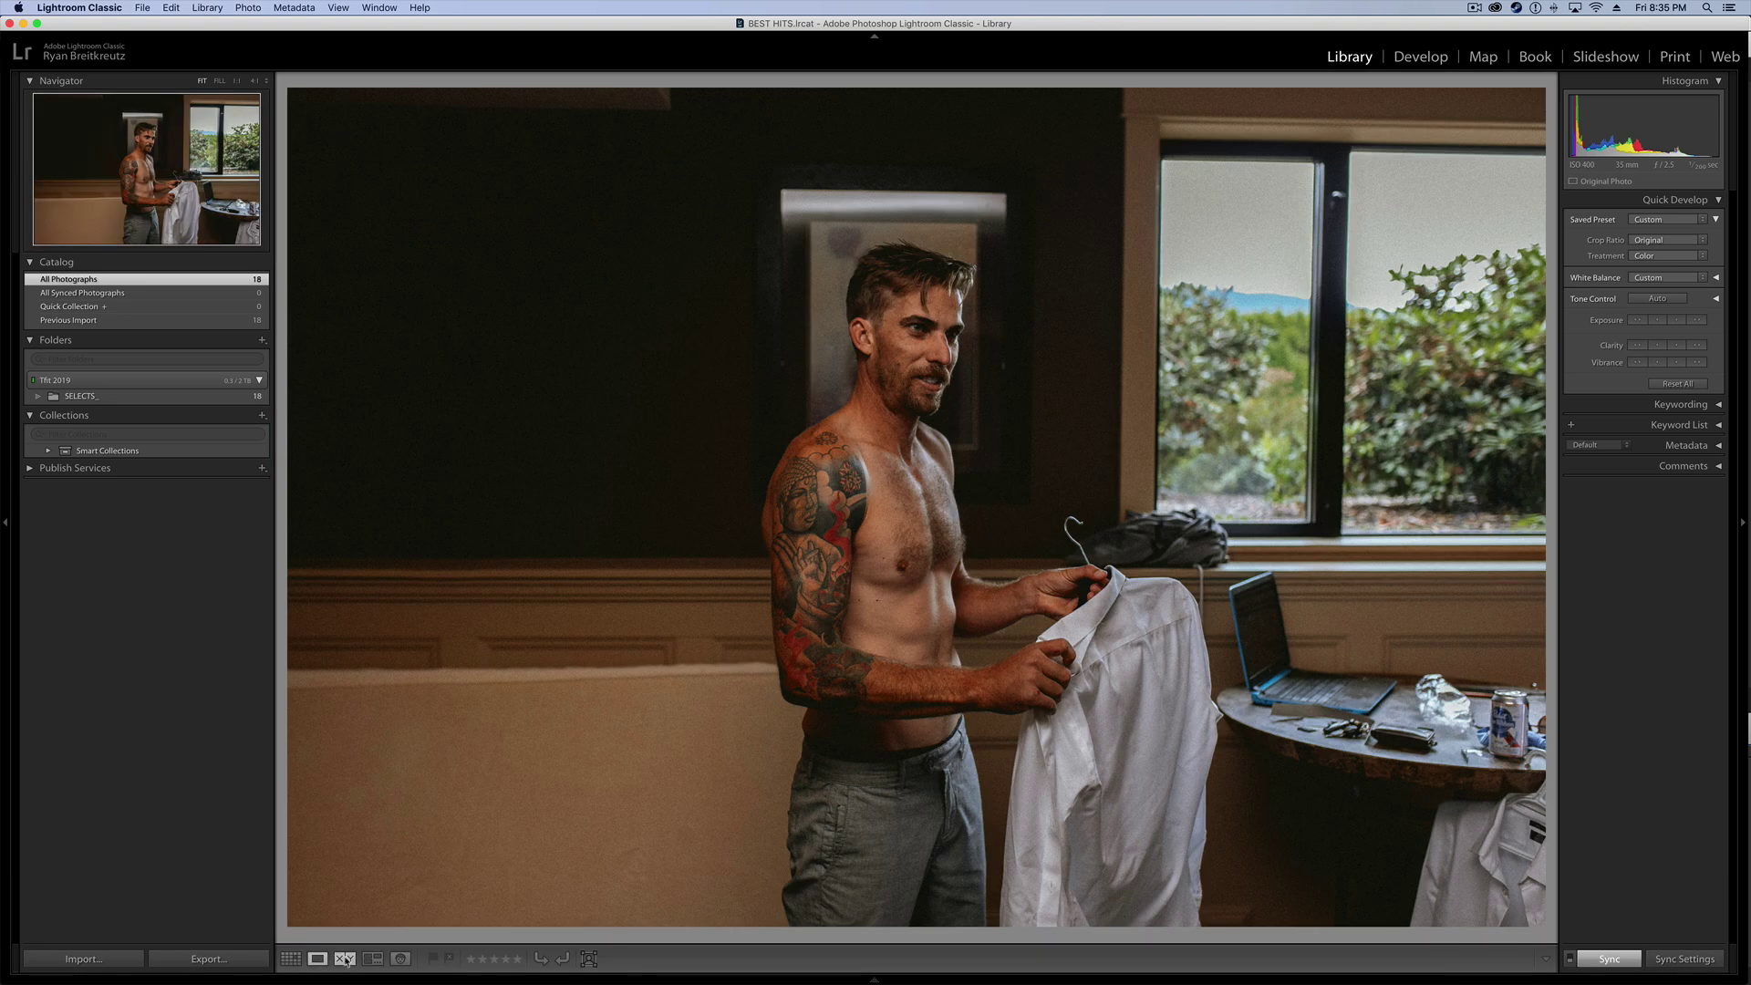
click(345, 959)
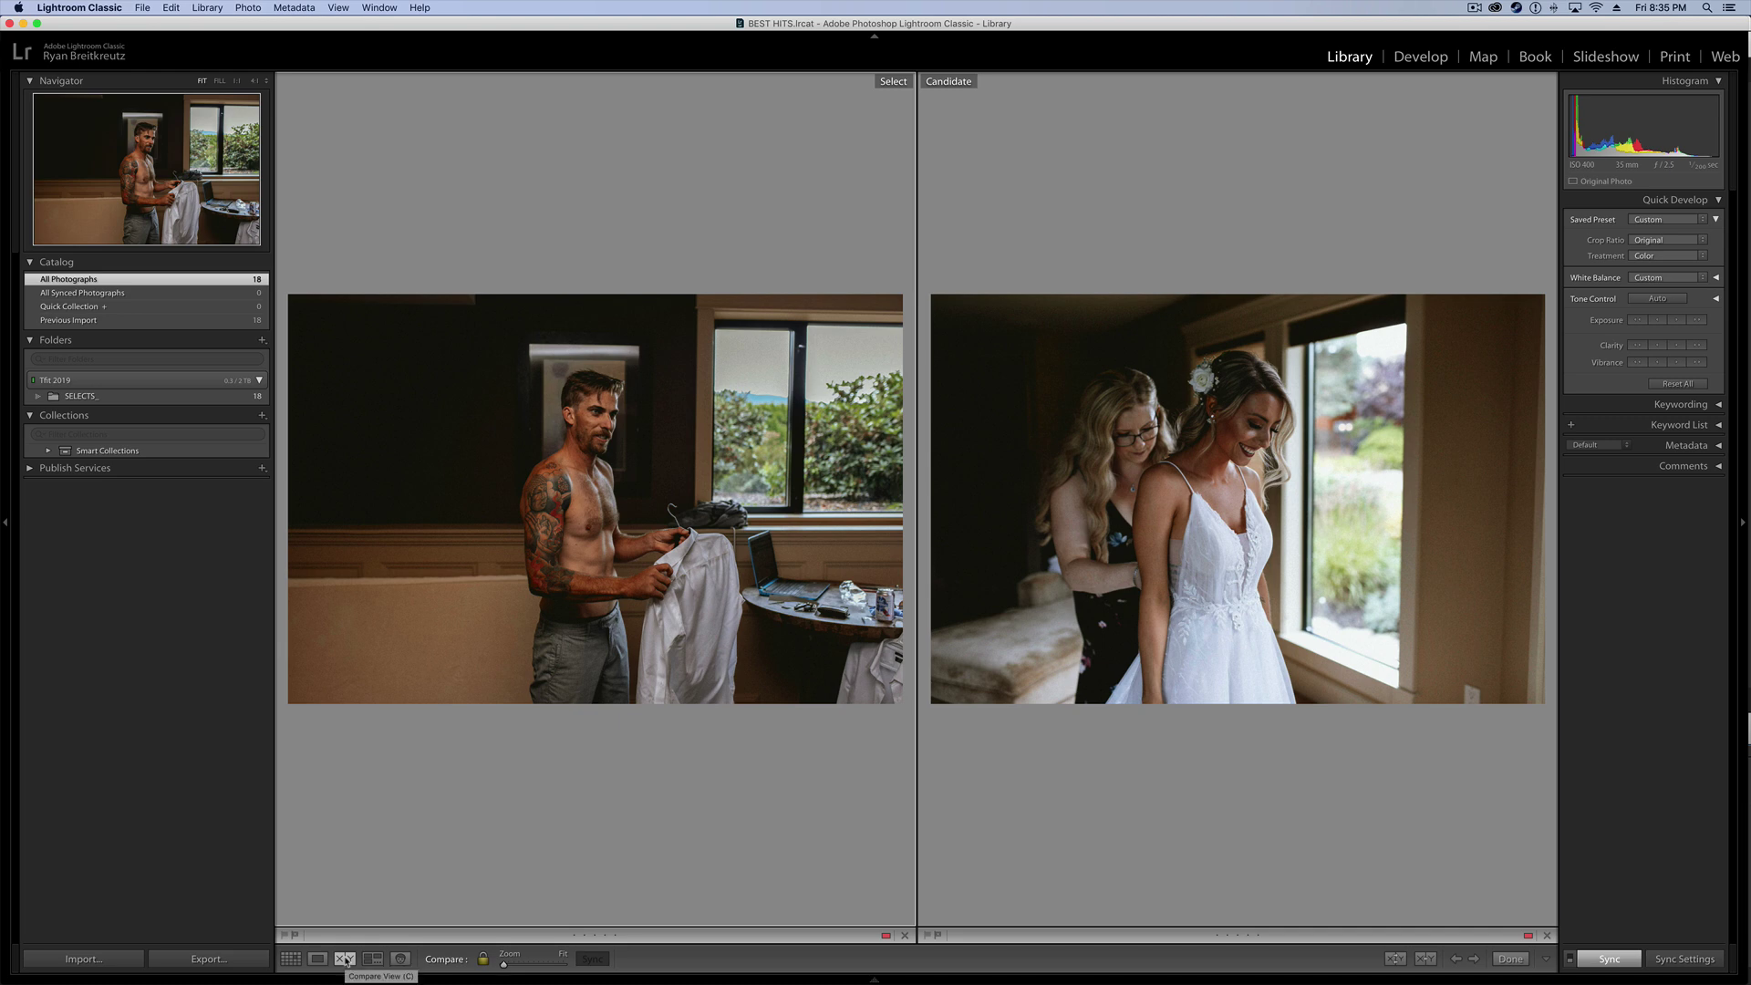
click(292, 960)
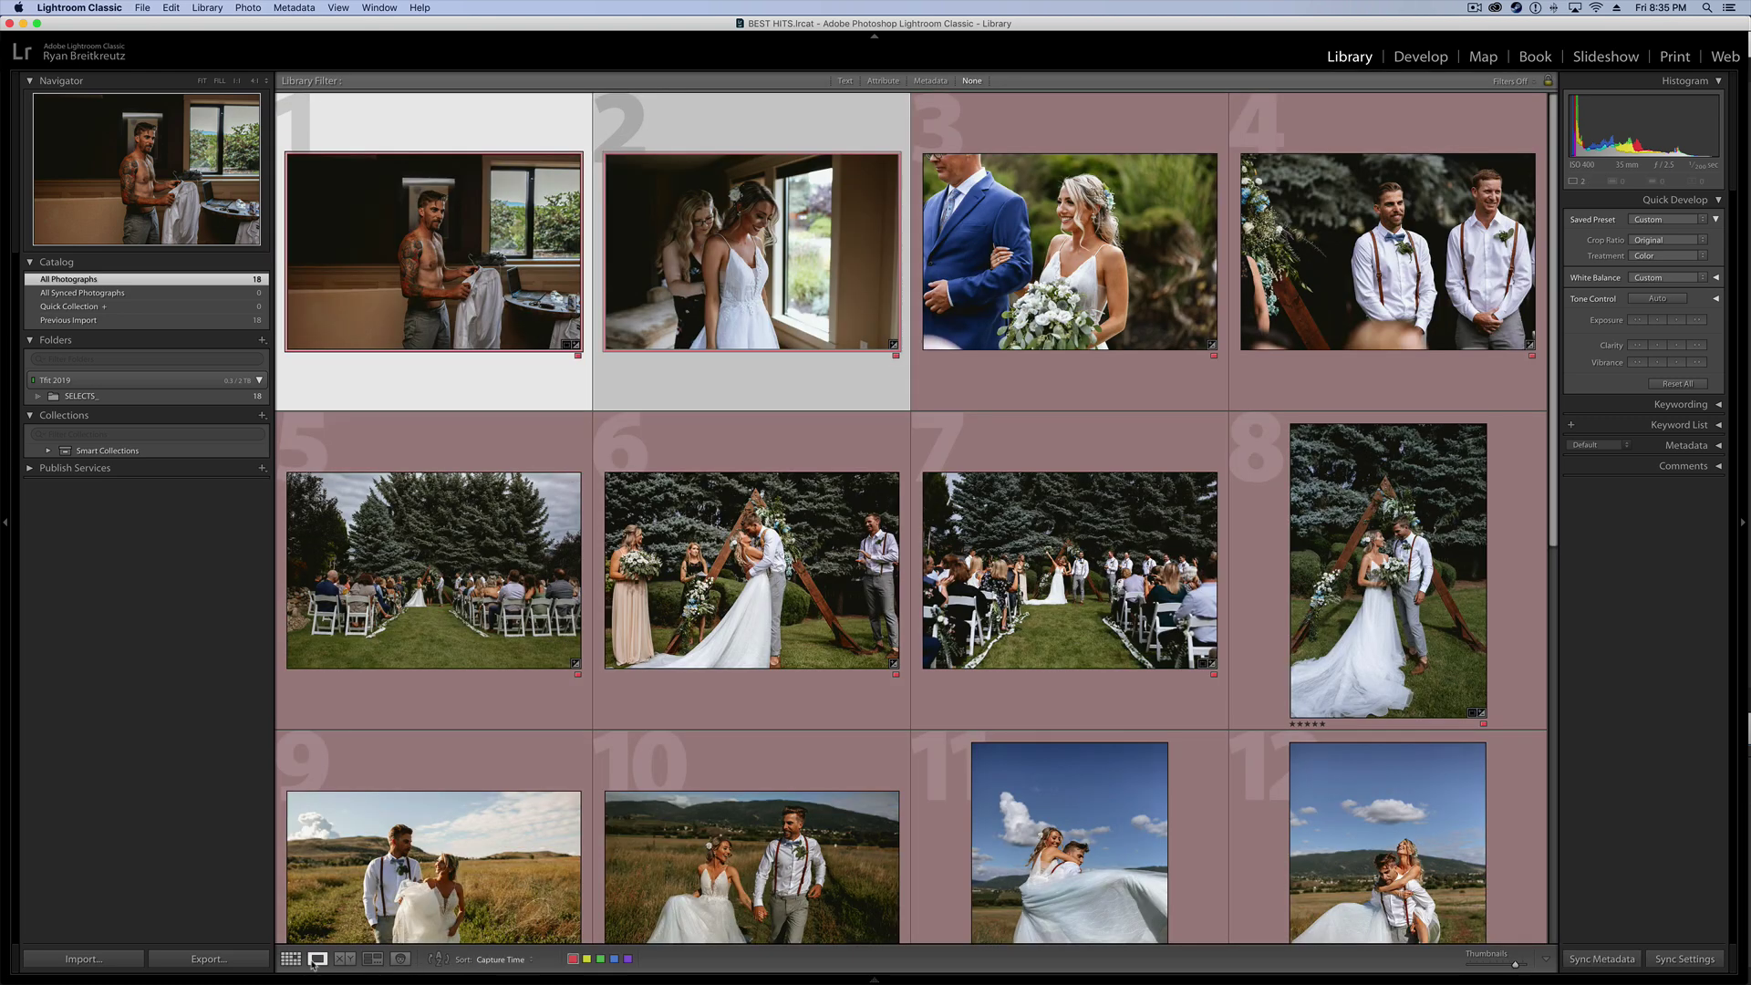
click(316, 960)
click(345, 959)
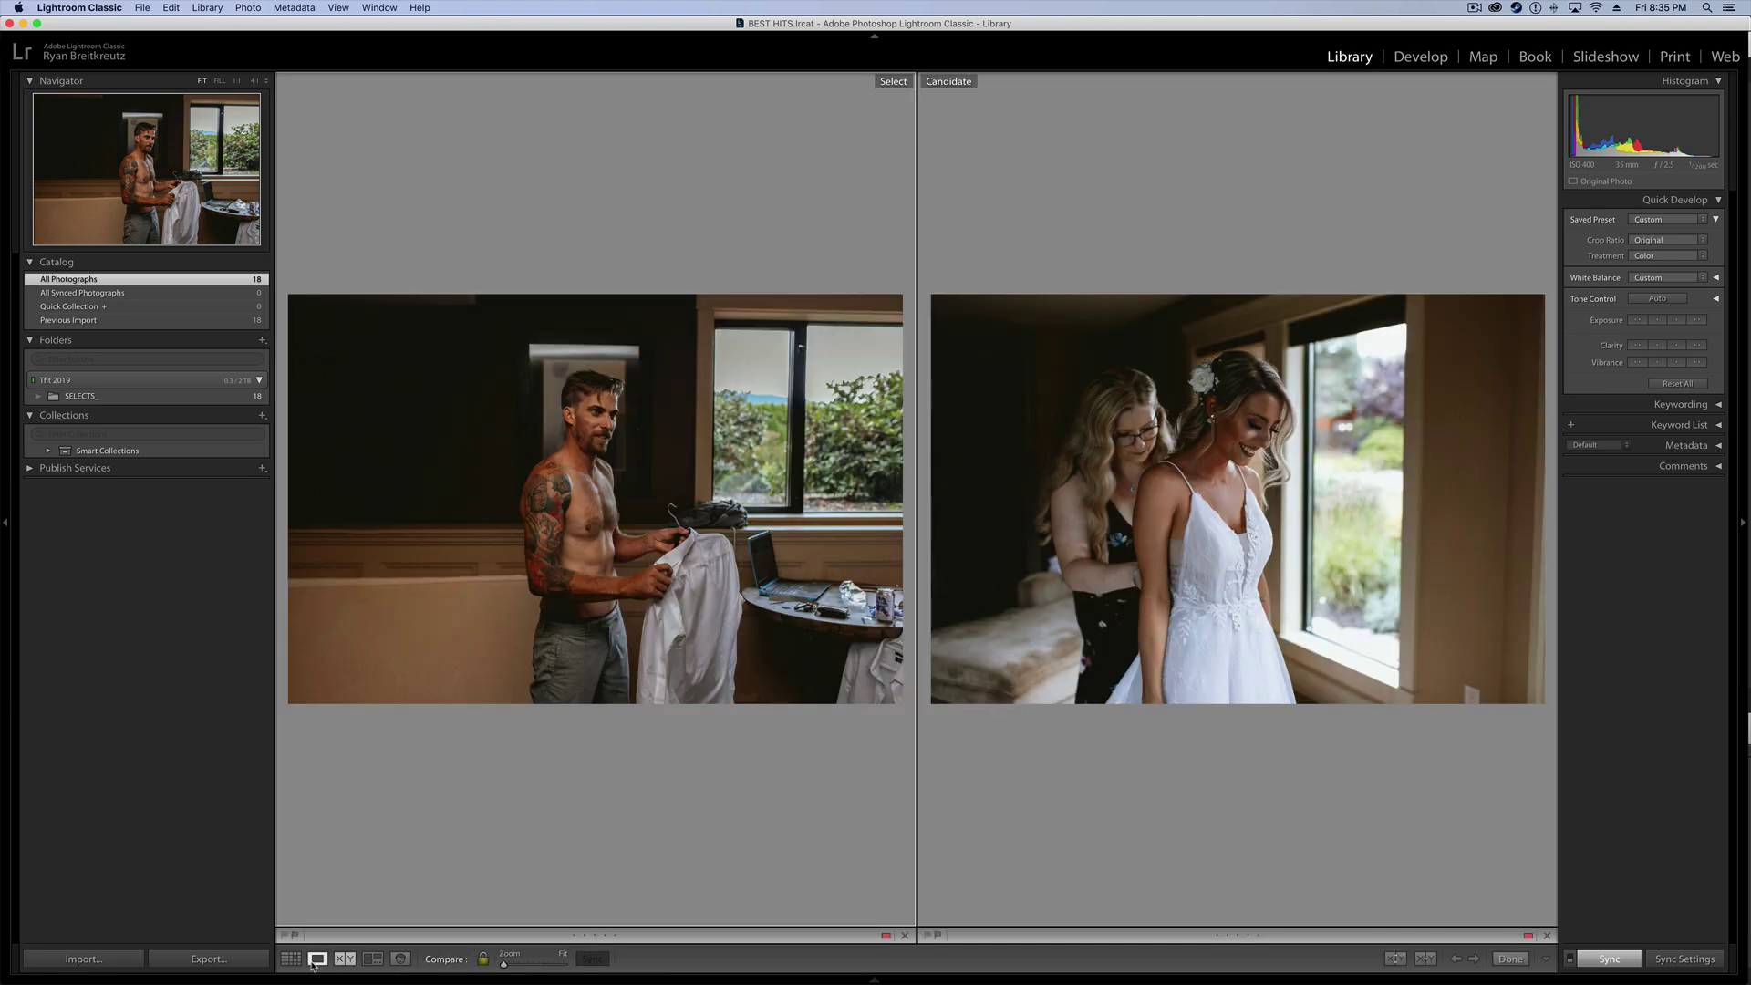
Return to Compare, check the sort options without choosing, and finish in Grid view
click(290, 960)
click(344, 959)
click(339, 7)
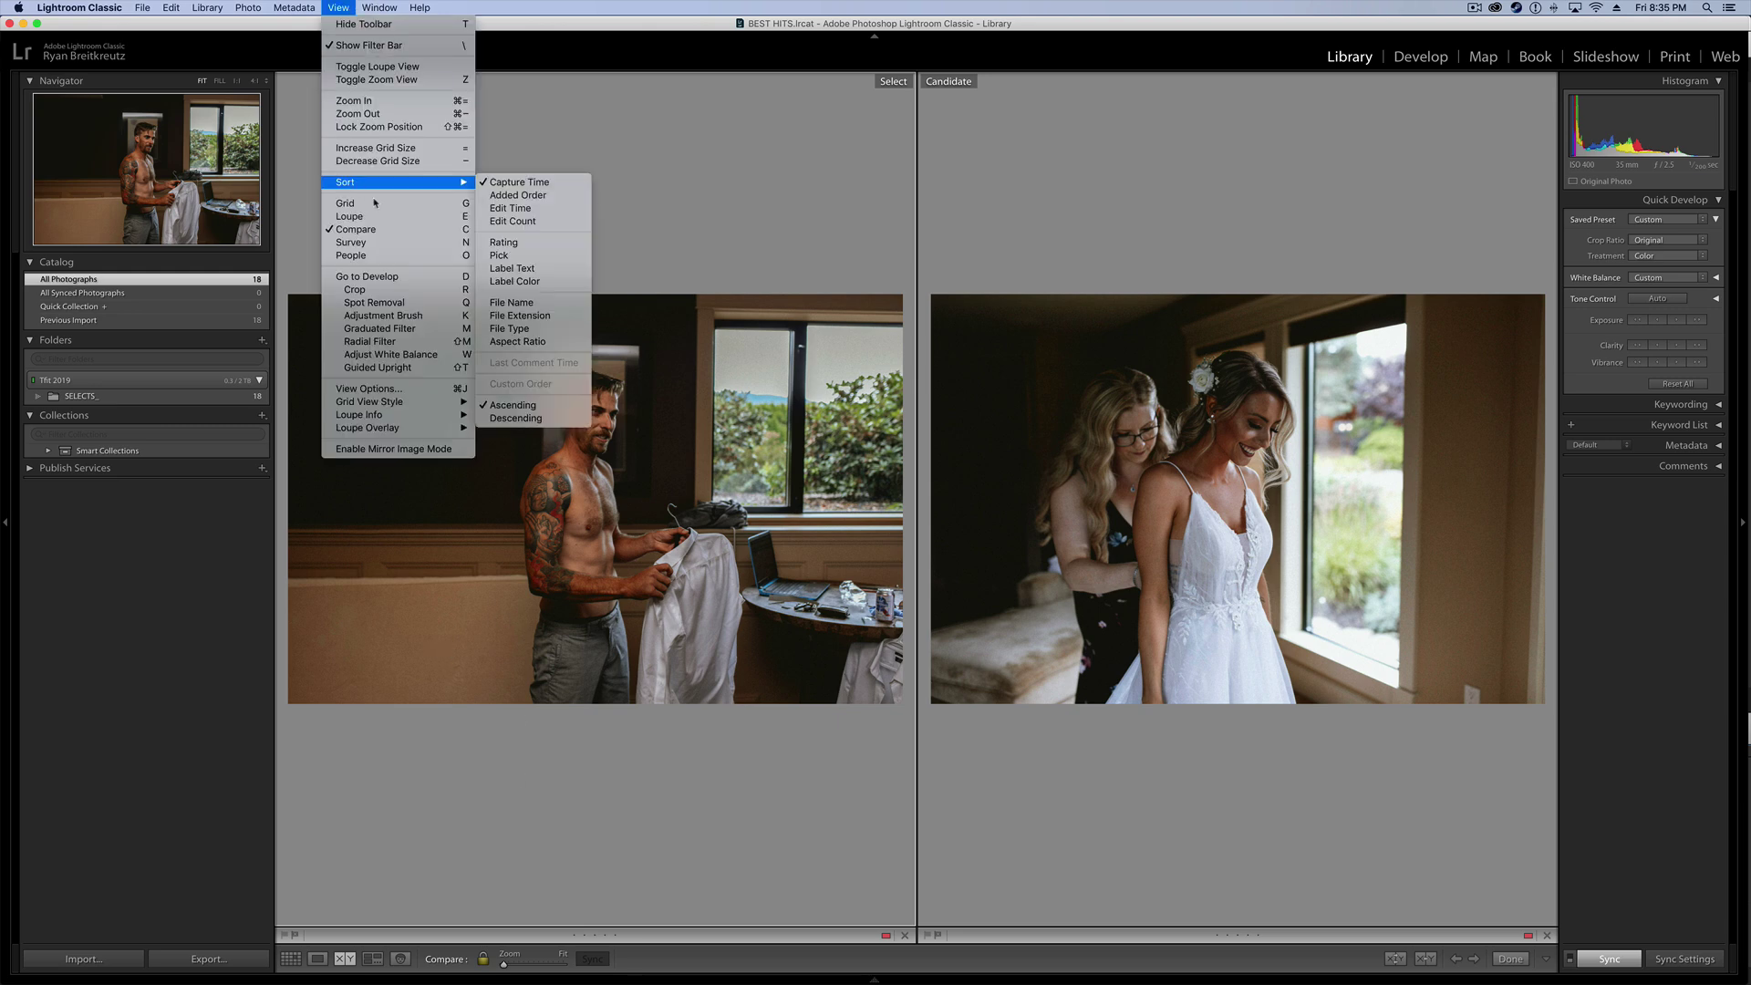
key(Escape)
click(290, 960)
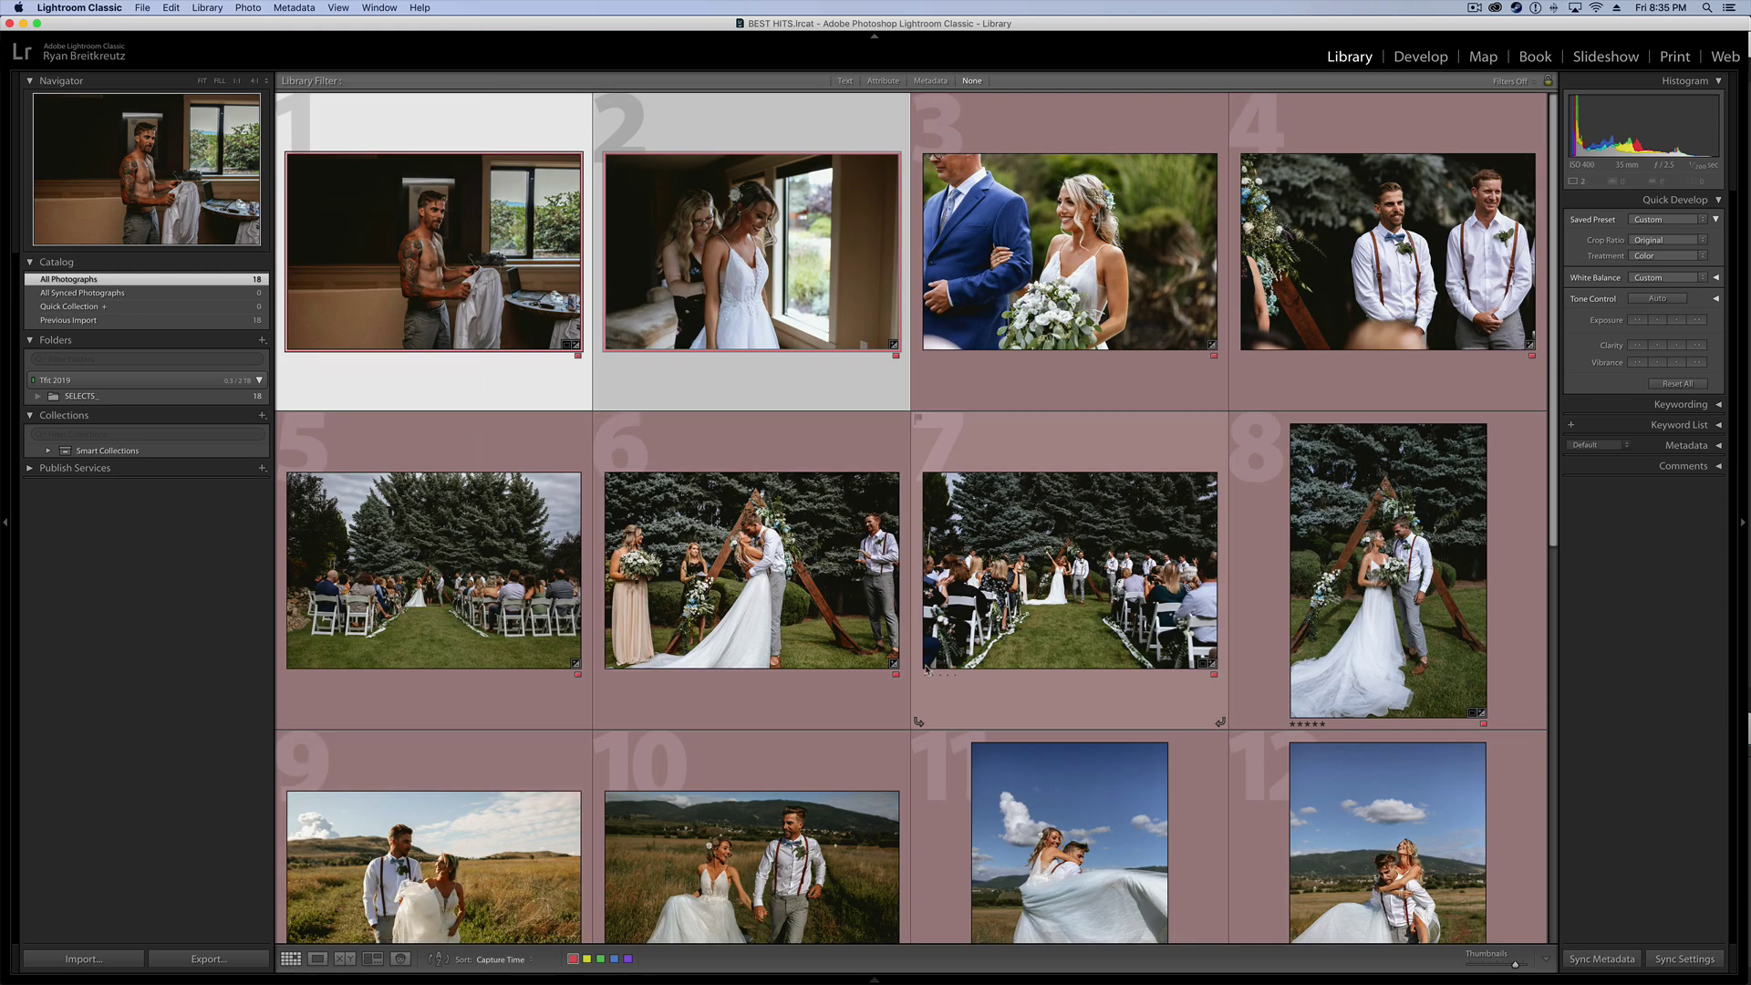